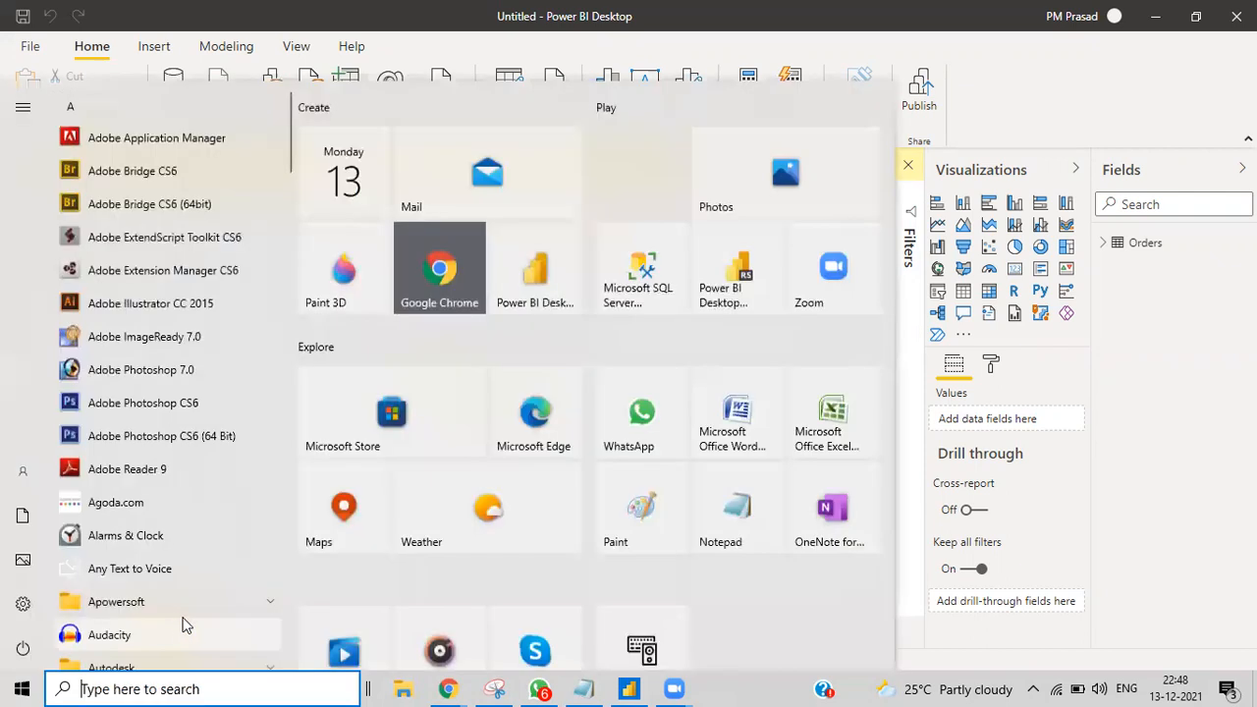
Step: Launch Microsoft Excel from the Start menu to get a blank Book1 workbook
{"action": "left_click", "coordinate": [825, 420]}
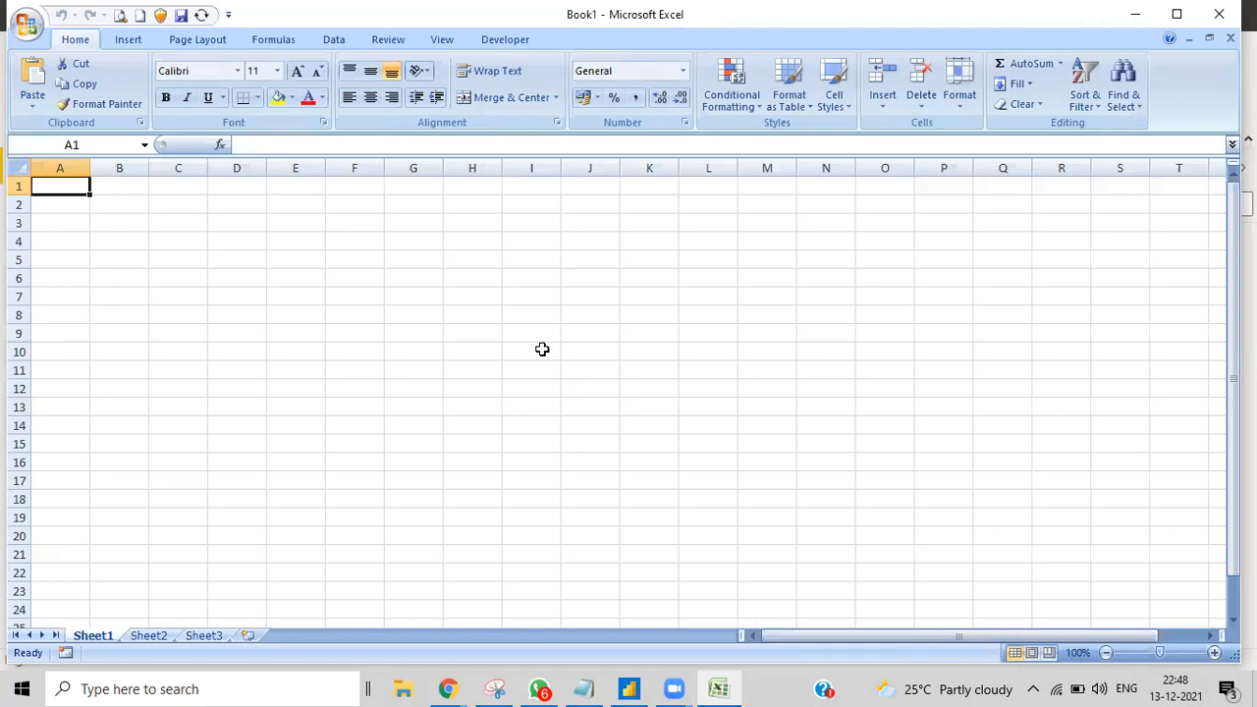
Step: Enter the title RLS in cell H2, correcting the mistyped letters
{"action": "double_click", "coordinate": [465, 207]}
{"action": "type", "text": "Rls"}
{"action": "key", "text": "BackSpace"}
{"action": "key", "text": "BackSpace"}
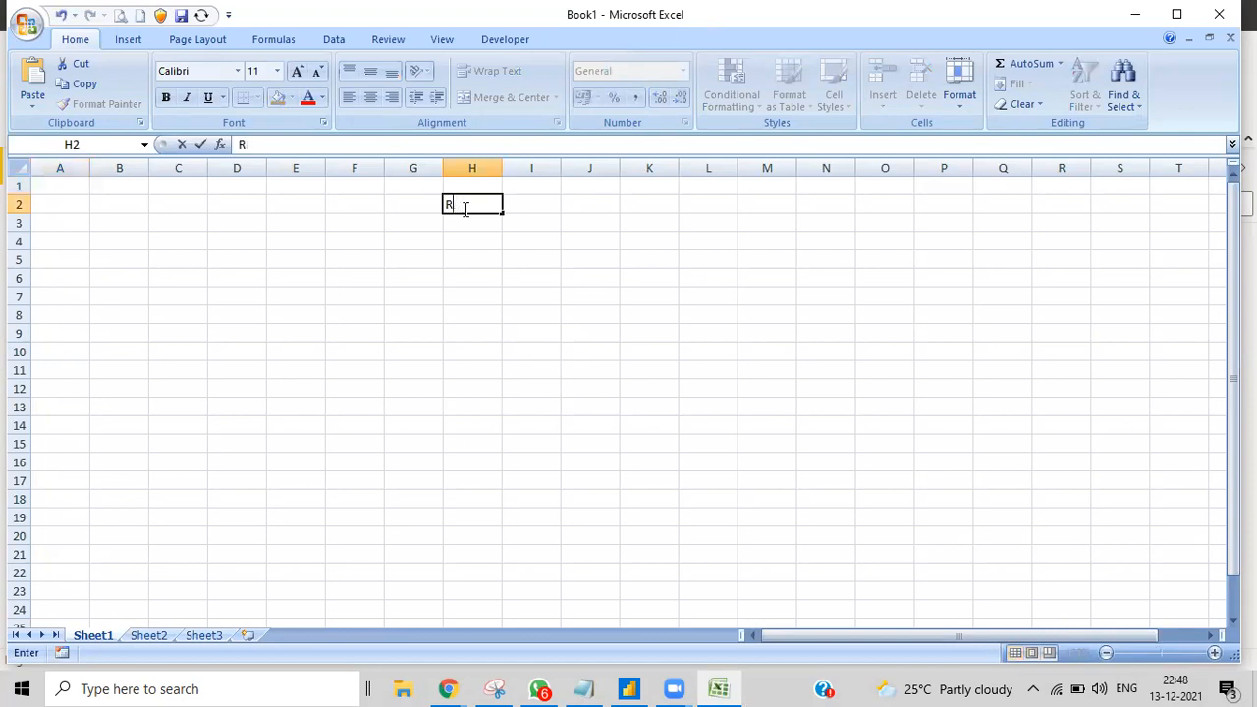
{"action": "type", "text": "LS"}
Step: Add headings sales managers, sales and country in G4:I4, widening column G to fit
{"action": "left_click", "coordinate": [410, 244]}
{"action": "type", "text": "sa"}
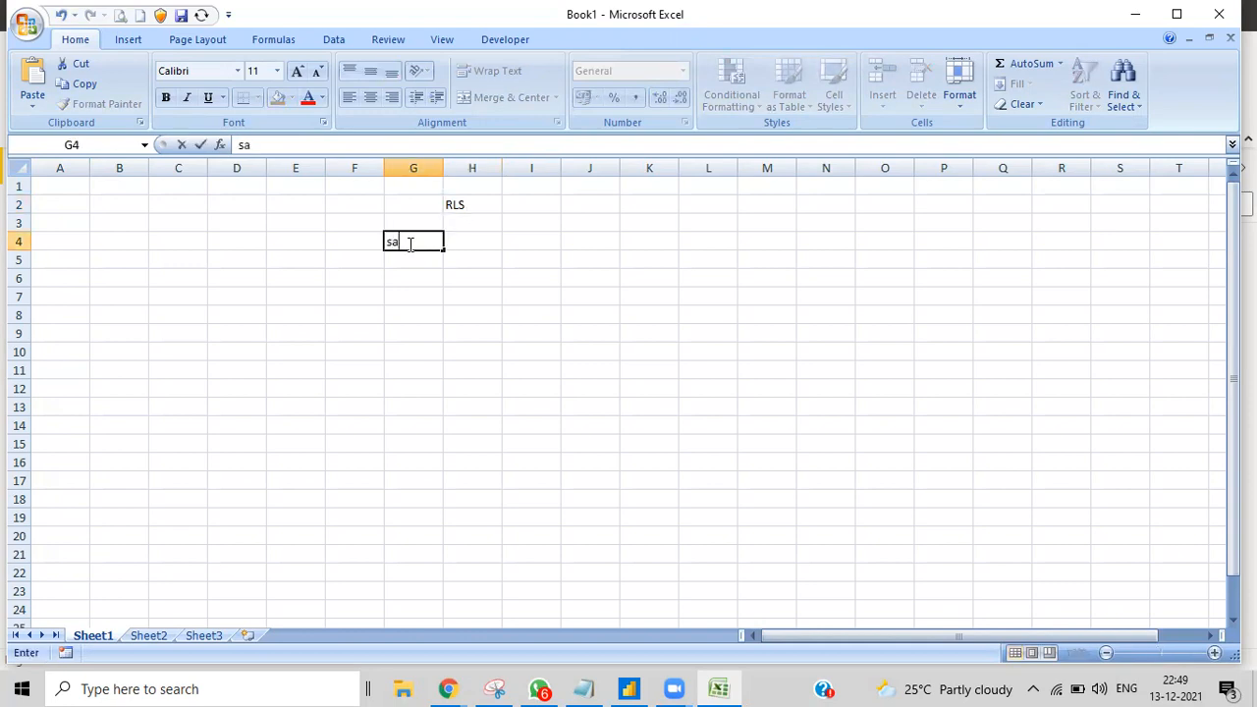
{"action": "type", "text": "les managers"}
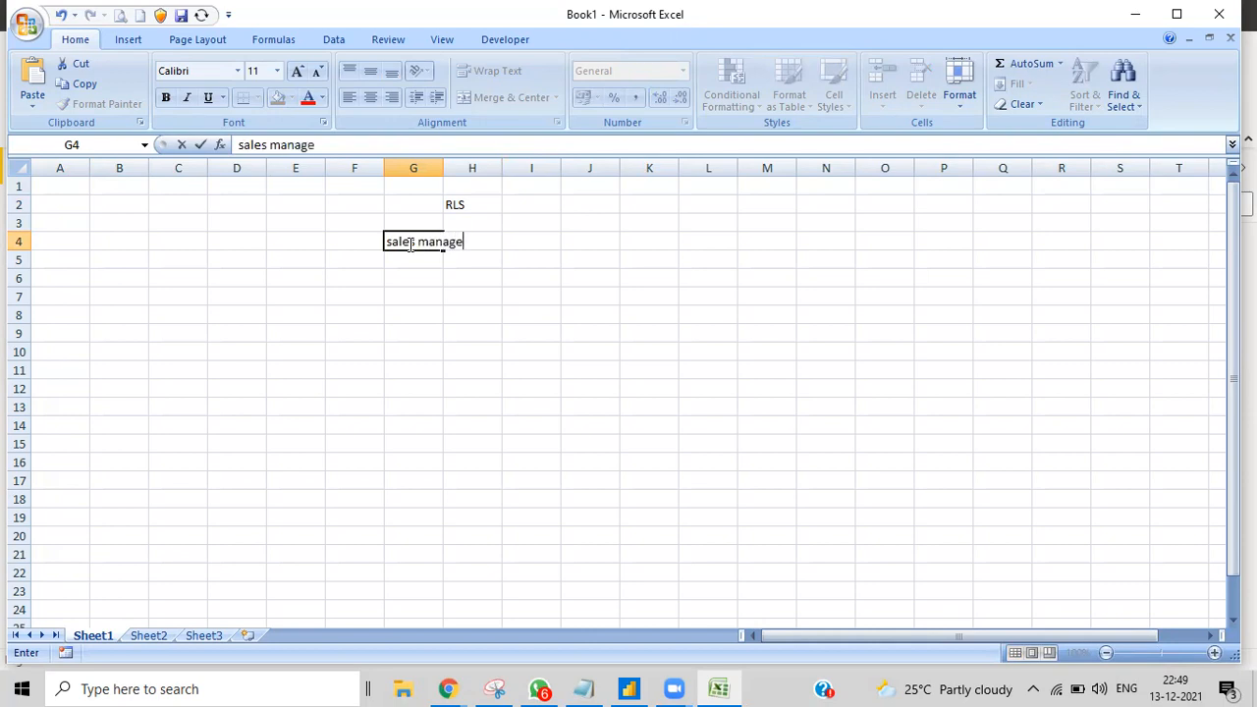
{"action": "left_click", "coordinate": [420, 280]}
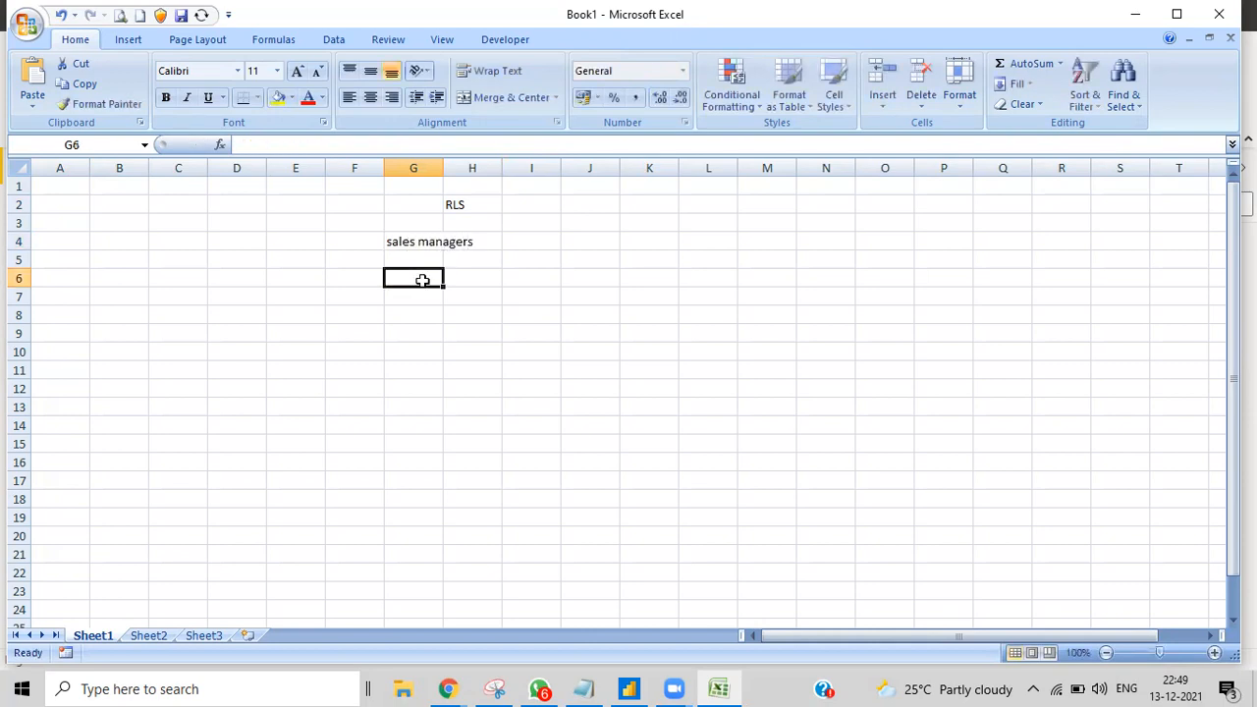
{"action": "left_click_drag", "start_coordinate": [441, 175], "coordinate": [540, 184]}
{"action": "left_click", "coordinate": [567, 242]}
{"action": "type", "text": "s"}
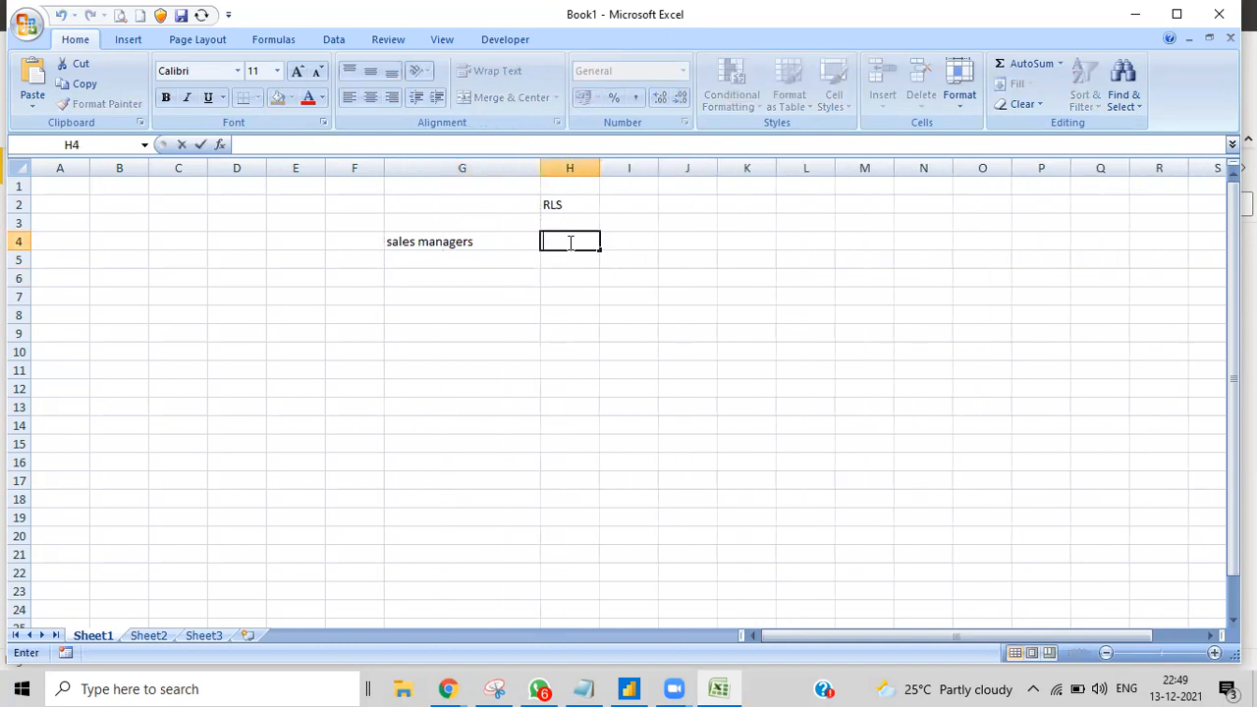
{"action": "type", "text": "ales"}
{"action": "double_click", "coordinate": [640, 245]}
{"action": "type", "text": "c"}
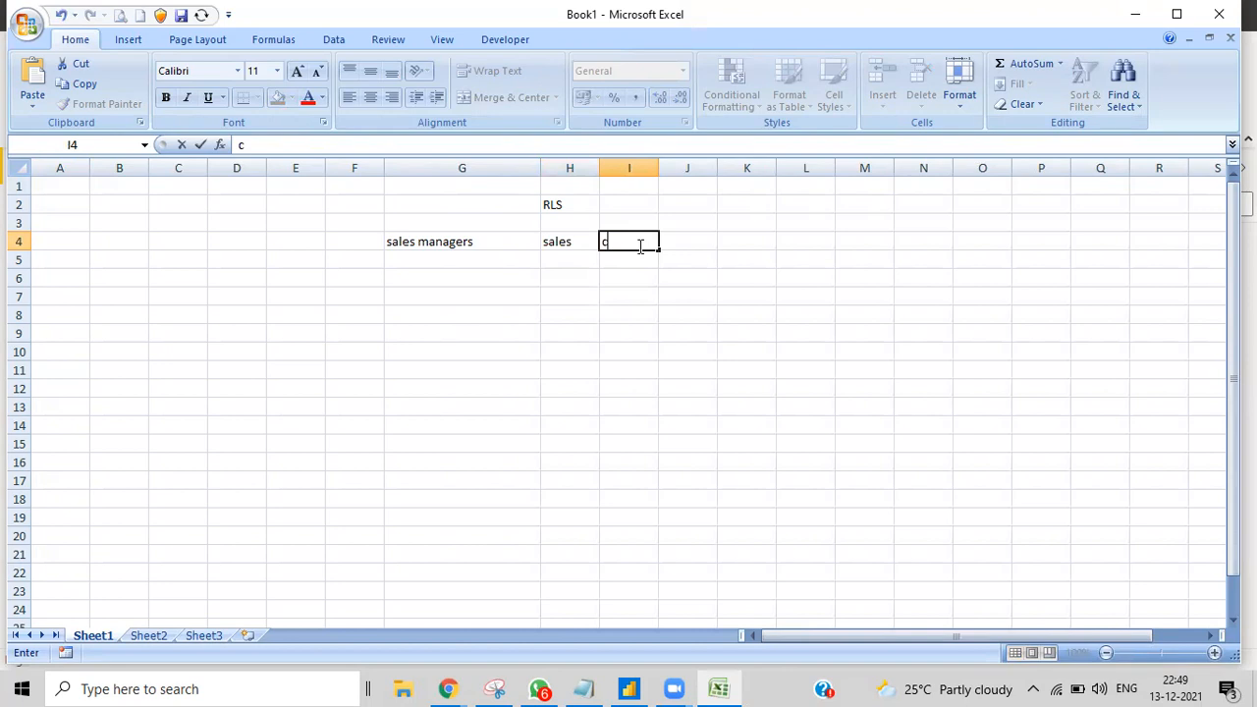
{"action": "type", "text": "ountry"}
Step: Enter the first data row in G5:I5: abcd, 1234, us
{"action": "double_click", "coordinate": [442, 259]}
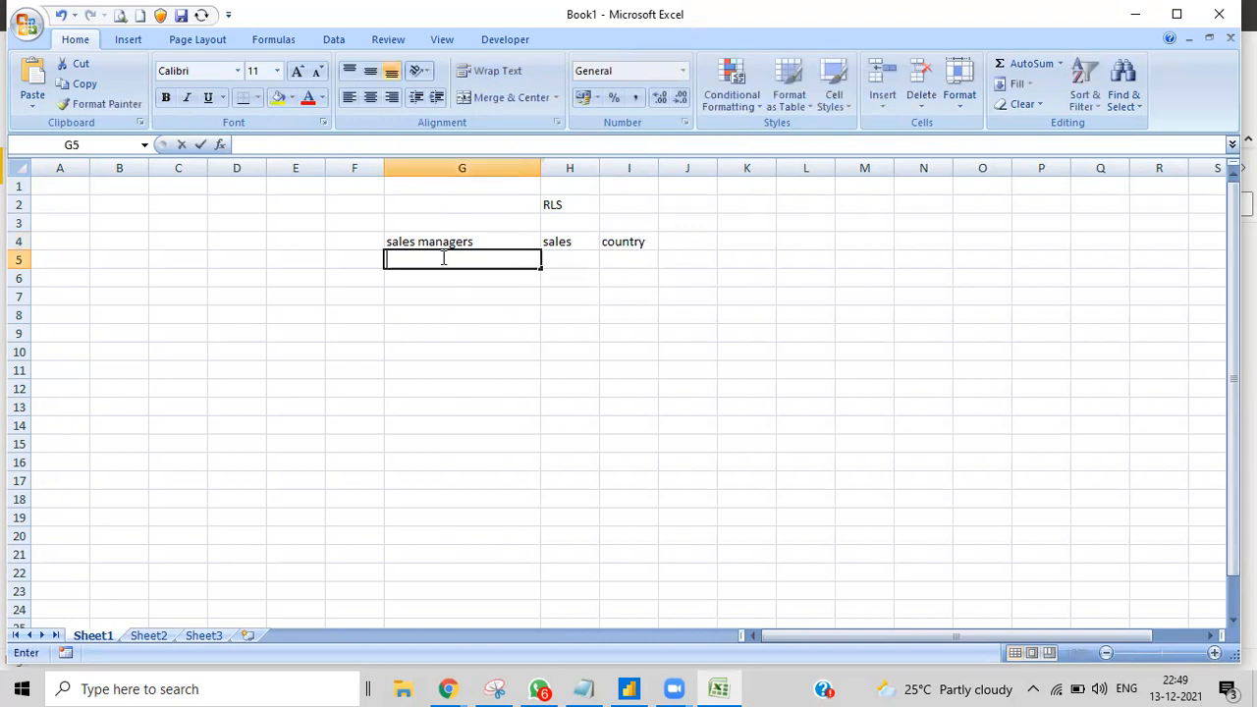
{"action": "type", "text": "abcd"}
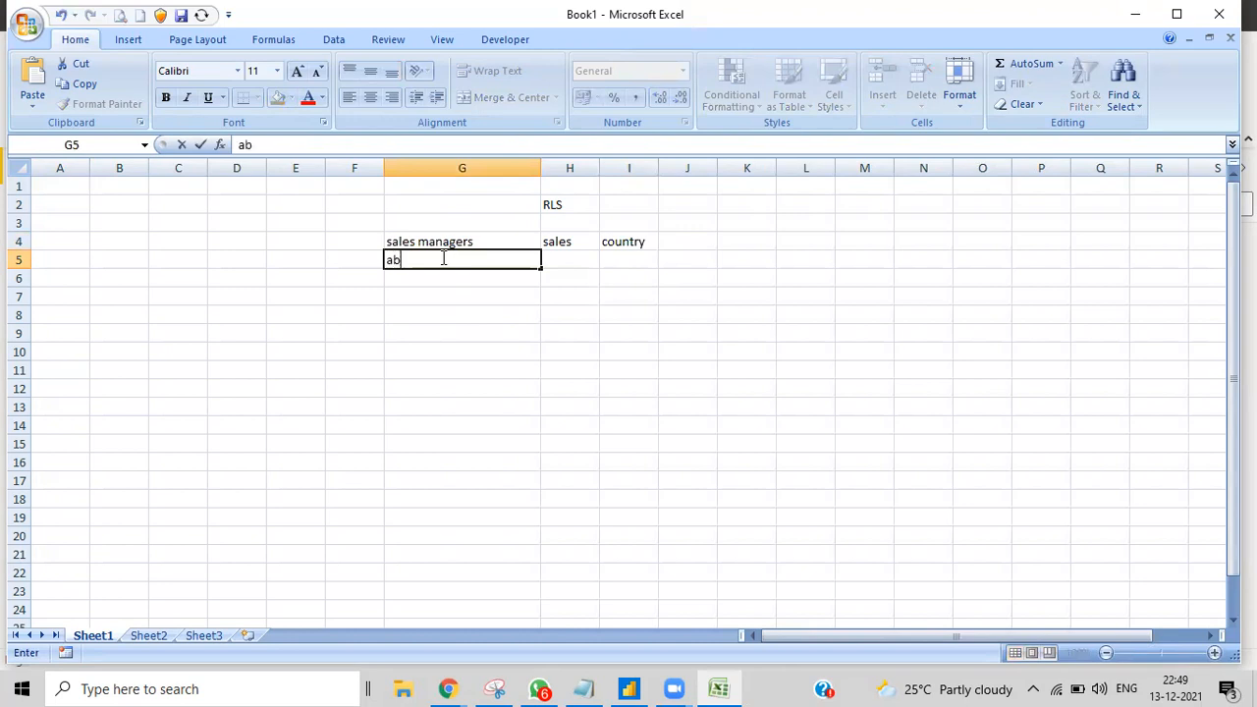
{"action": "double_click", "coordinate": [578, 262]}
{"action": "type", "text": "1234"}
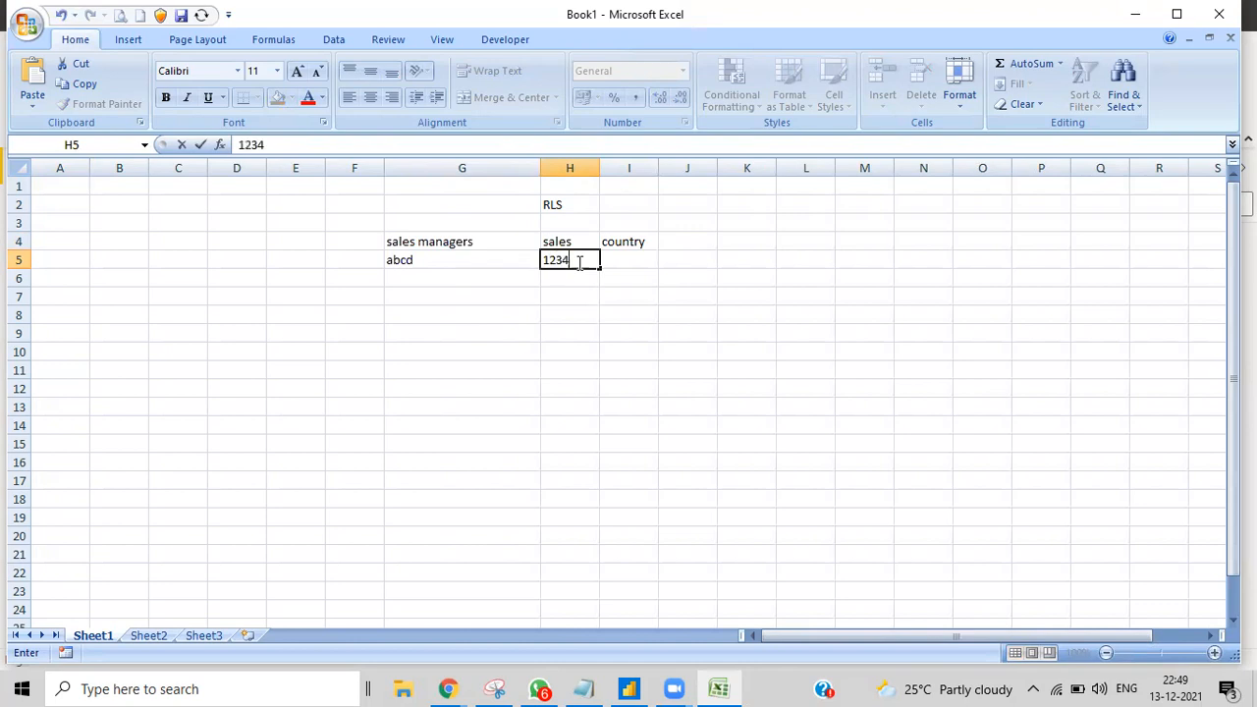
{"action": "double_click", "coordinate": [631, 262]}
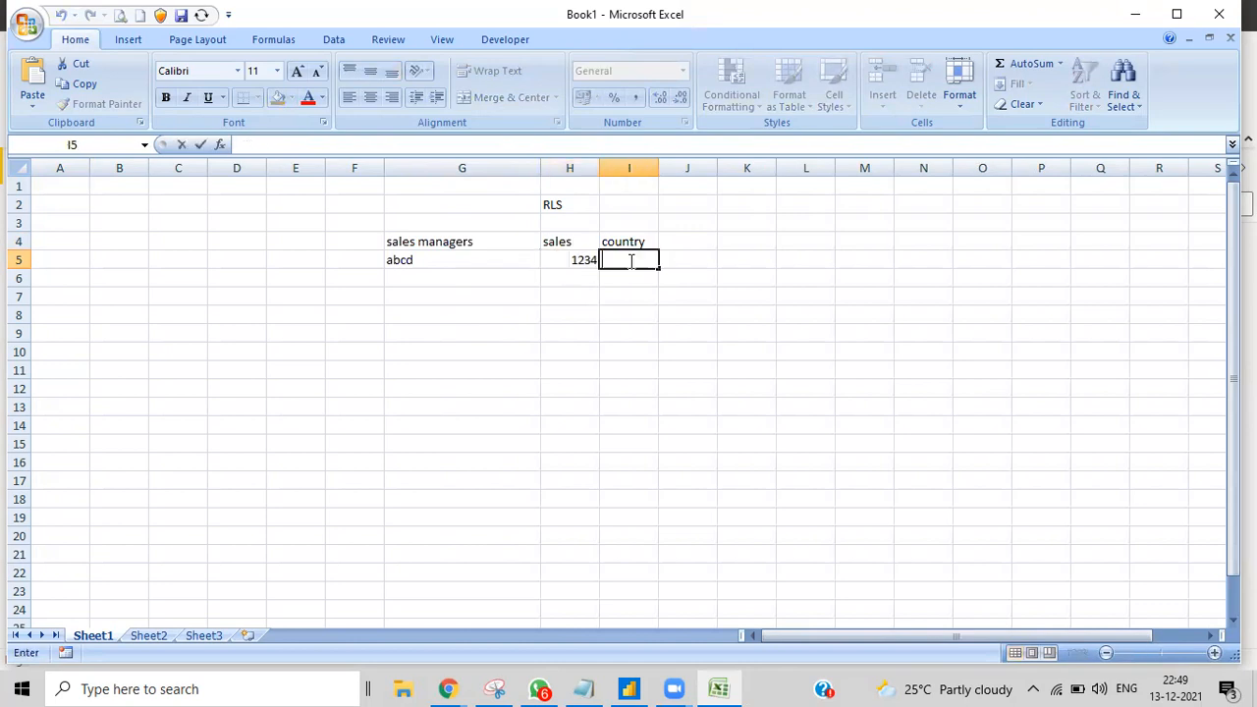
{"action": "type", "text": "us"}
Step: Enter the second data row in G6:I6: efgh, 5678, ca
{"action": "double_click", "coordinate": [402, 277]}
{"action": "type", "text": "efgh"}
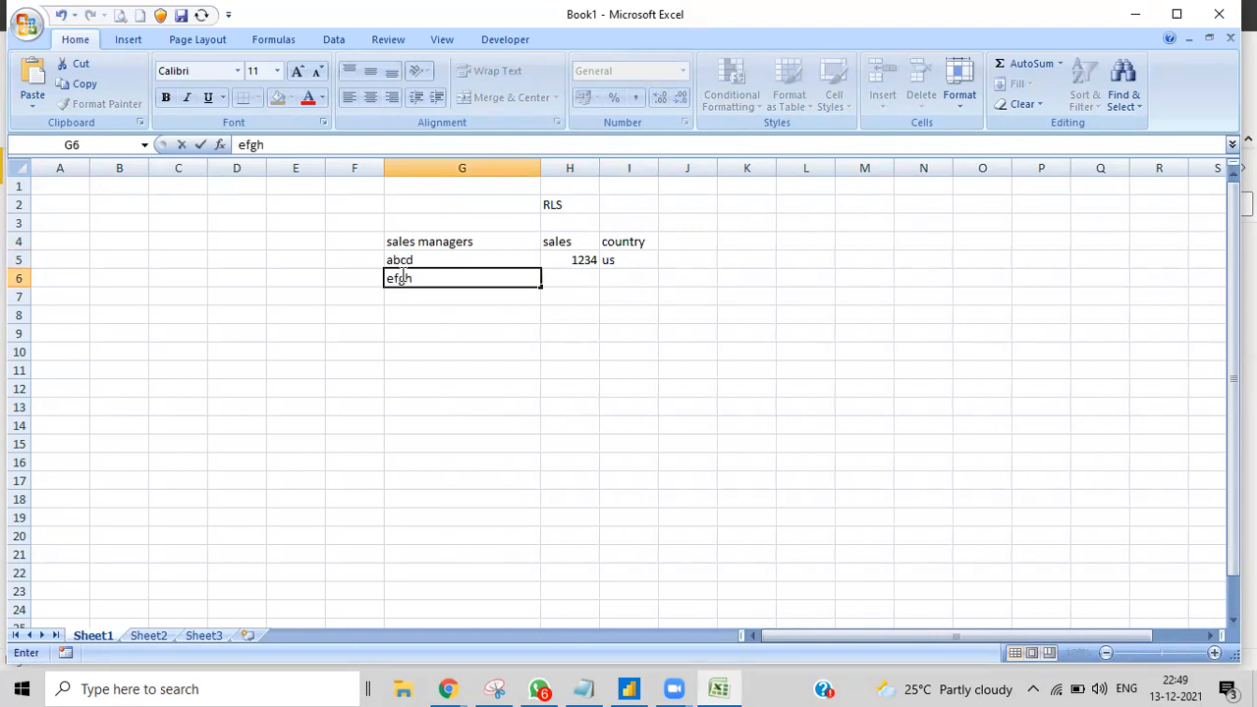
{"action": "double_click", "coordinate": [577, 276]}
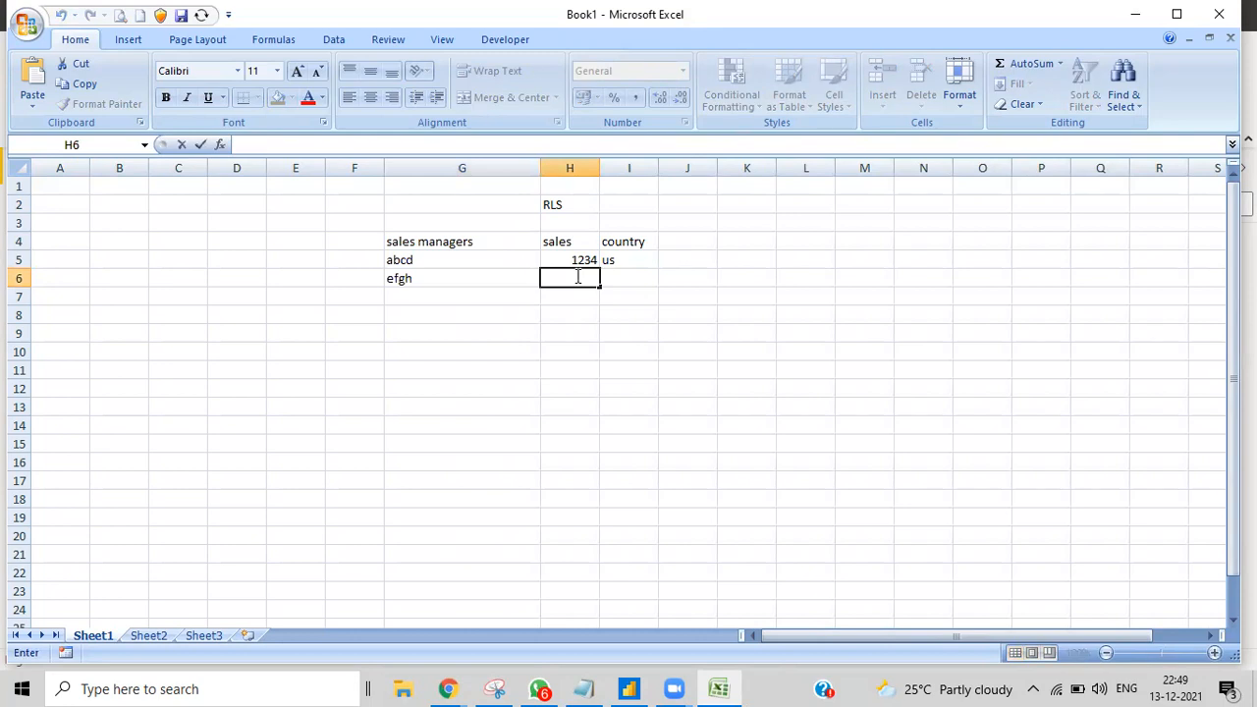
{"action": "type", "text": "5678"}
{"action": "left_click", "coordinate": [609, 279]}
{"action": "type", "text": "ca"}
{"action": "left_click", "coordinate": [677, 369]}
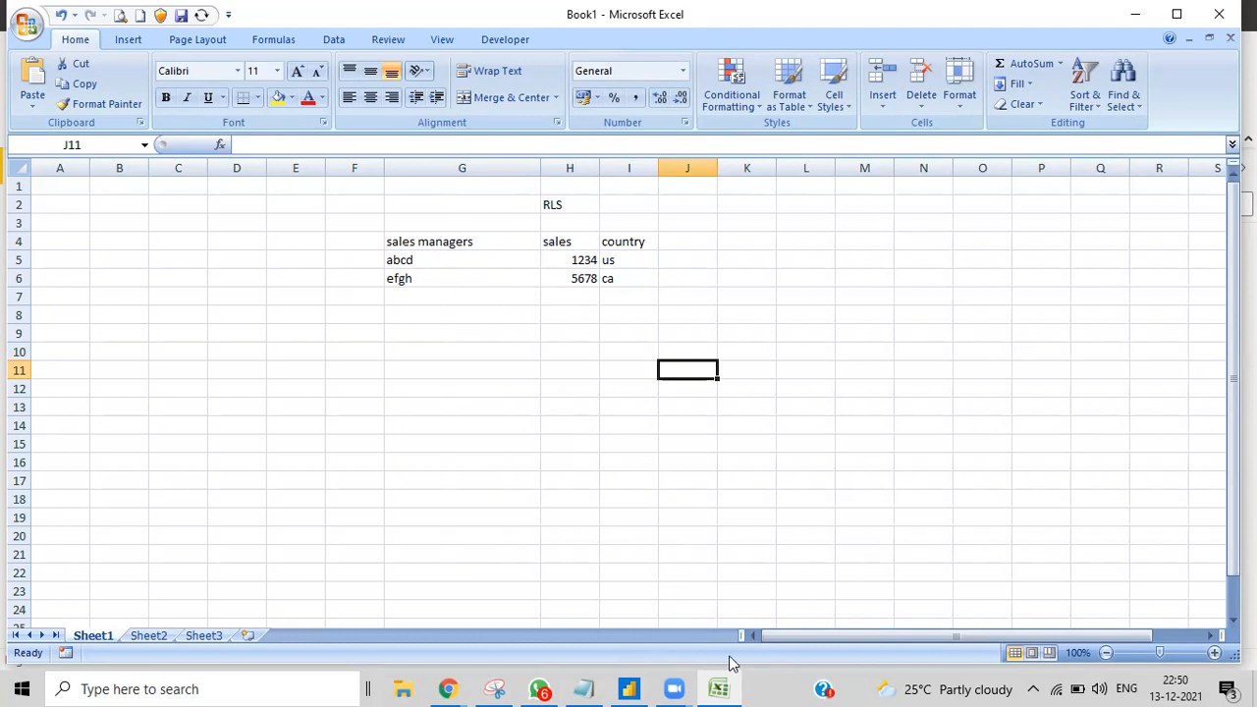
Step: Check the Excel sales values 1234, 5678 and the RLS title, then return to Power BI
{"action": "left_click", "coordinate": [628, 688]}
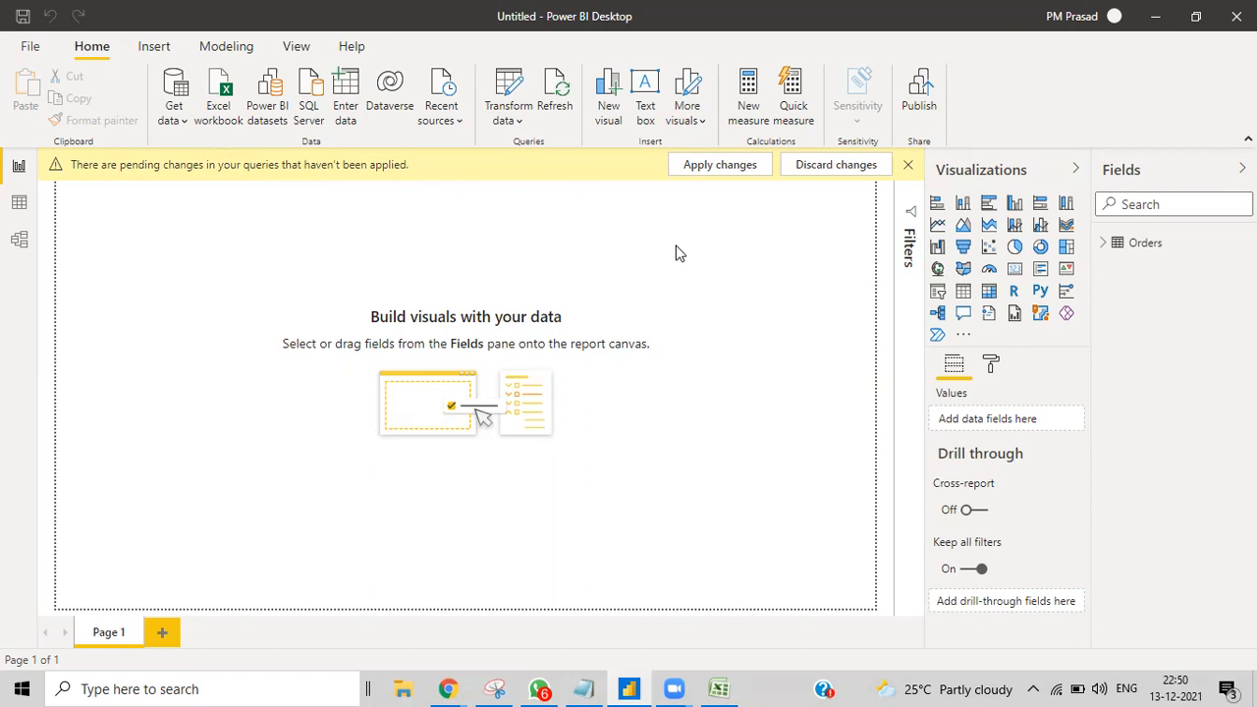
{"action": "left_click", "coordinate": [719, 689]}
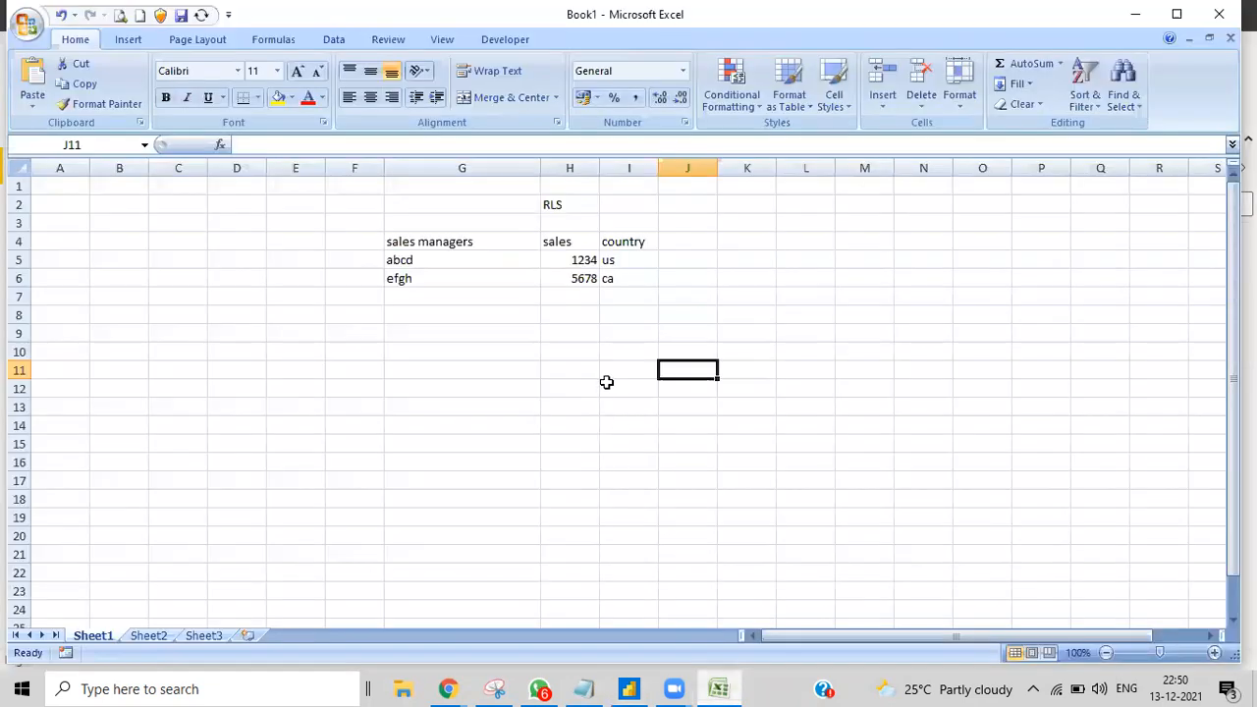
{"action": "left_click", "coordinate": [577, 260]}
{"action": "left_click", "coordinate": [569, 282]}
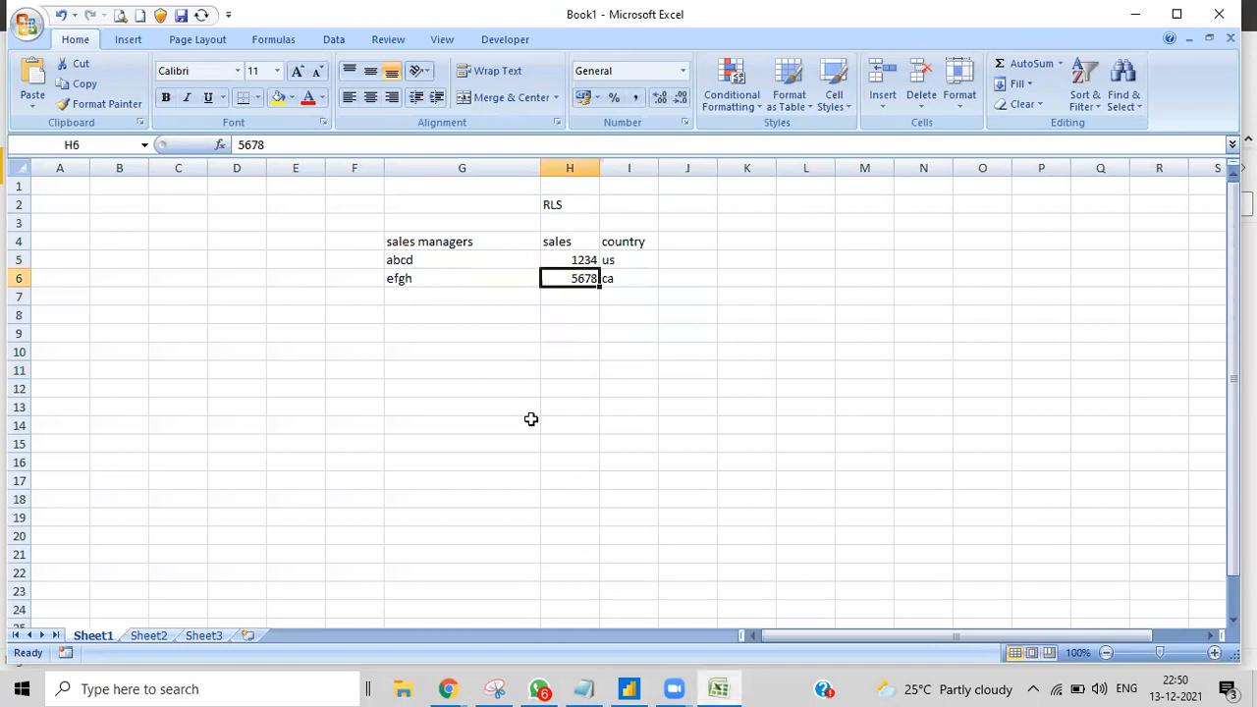
{"action": "left_click", "coordinate": [556, 206]}
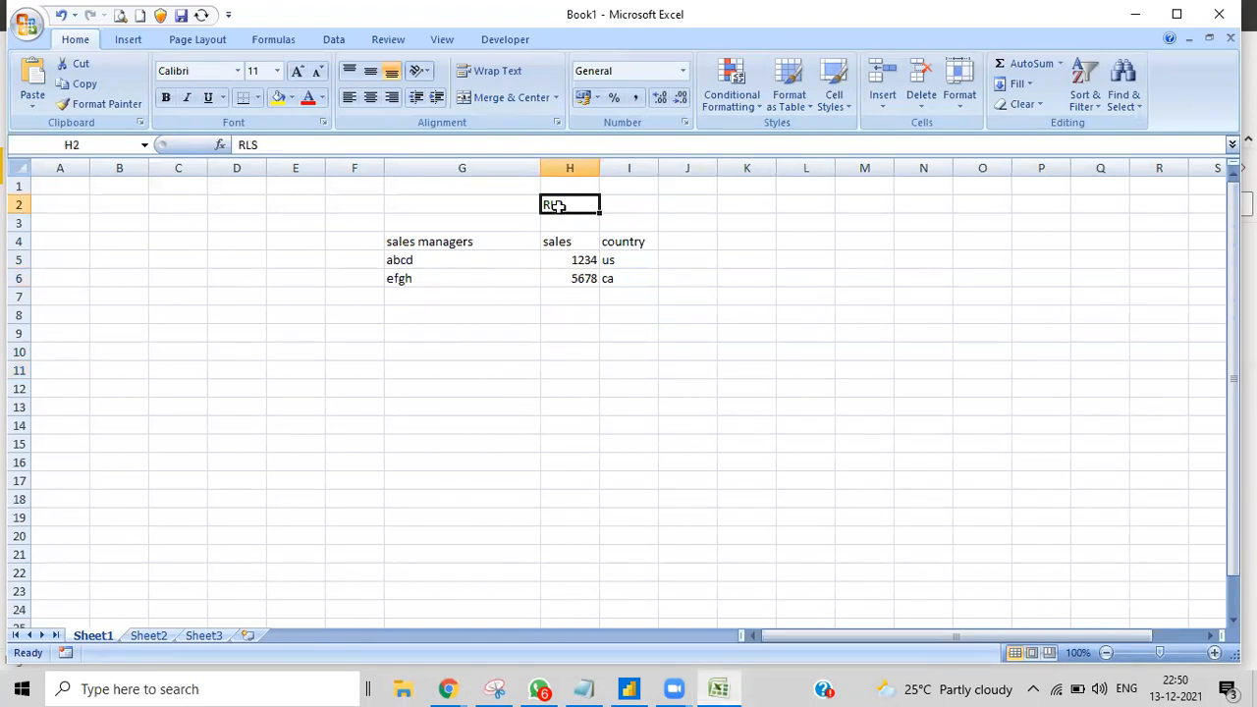
{"action": "left_click", "coordinate": [631, 688]}
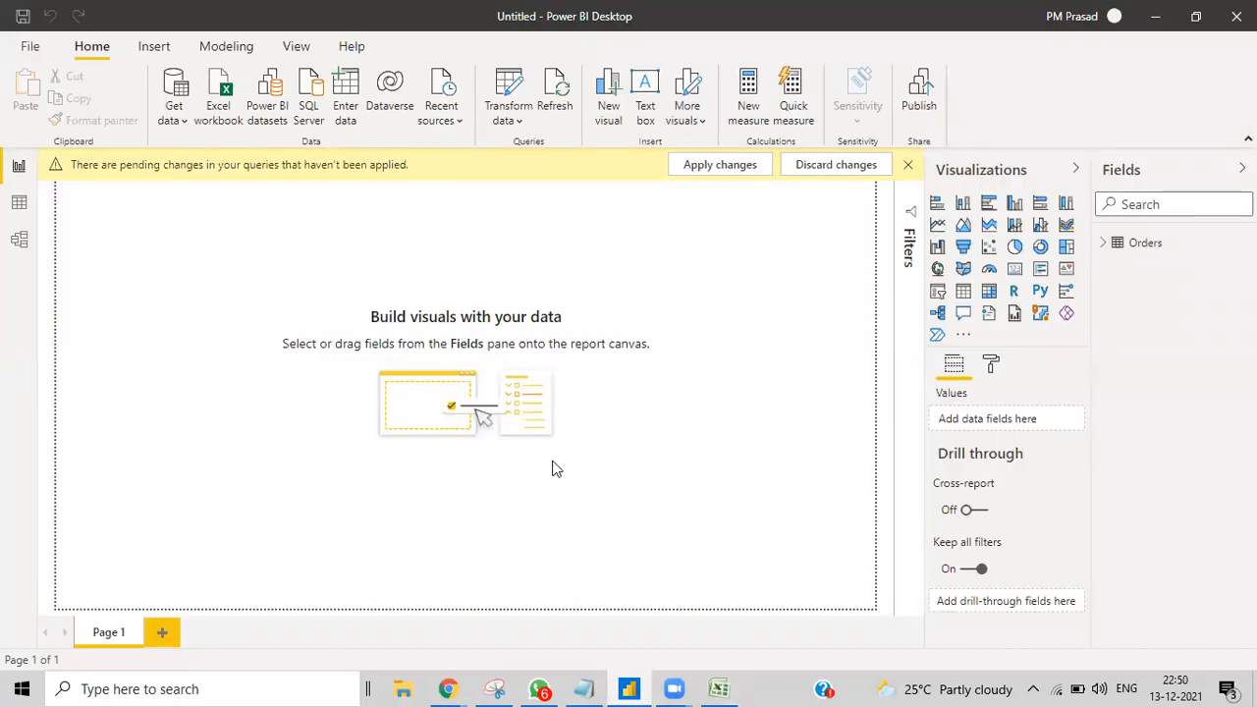
{"action": "left_click", "coordinate": [18, 203]}
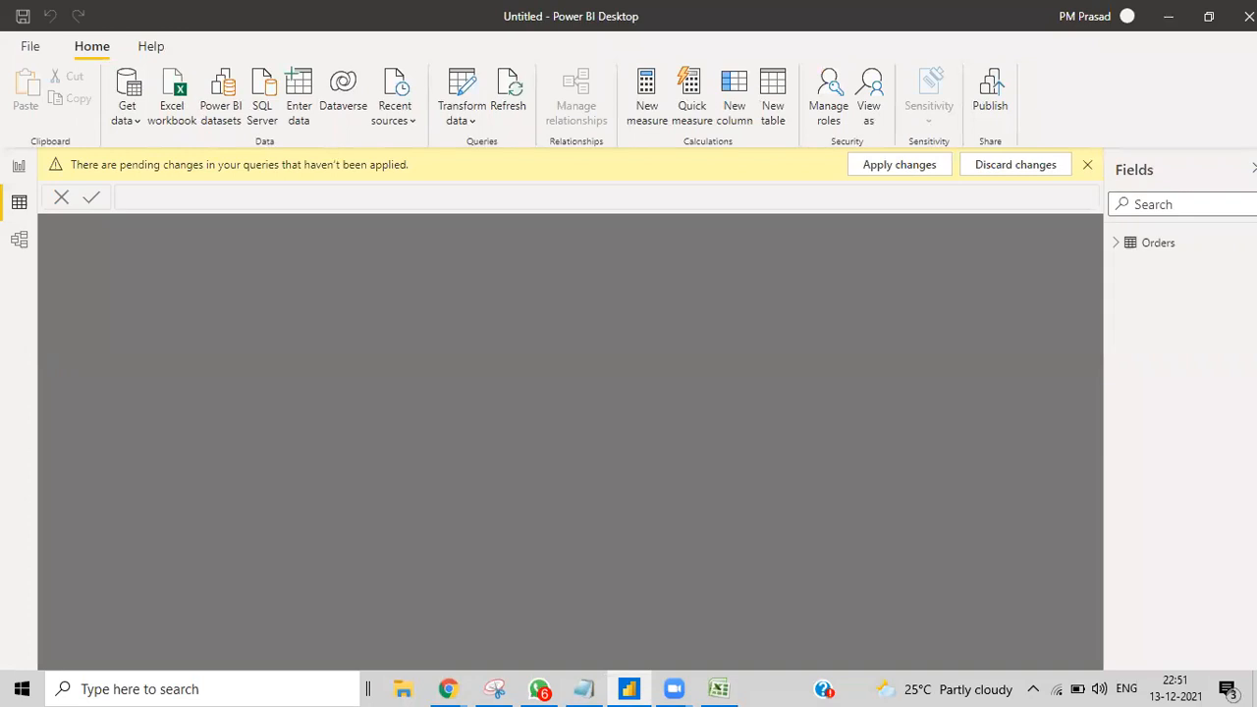
{"action": "left_click", "coordinate": [1147, 246]}
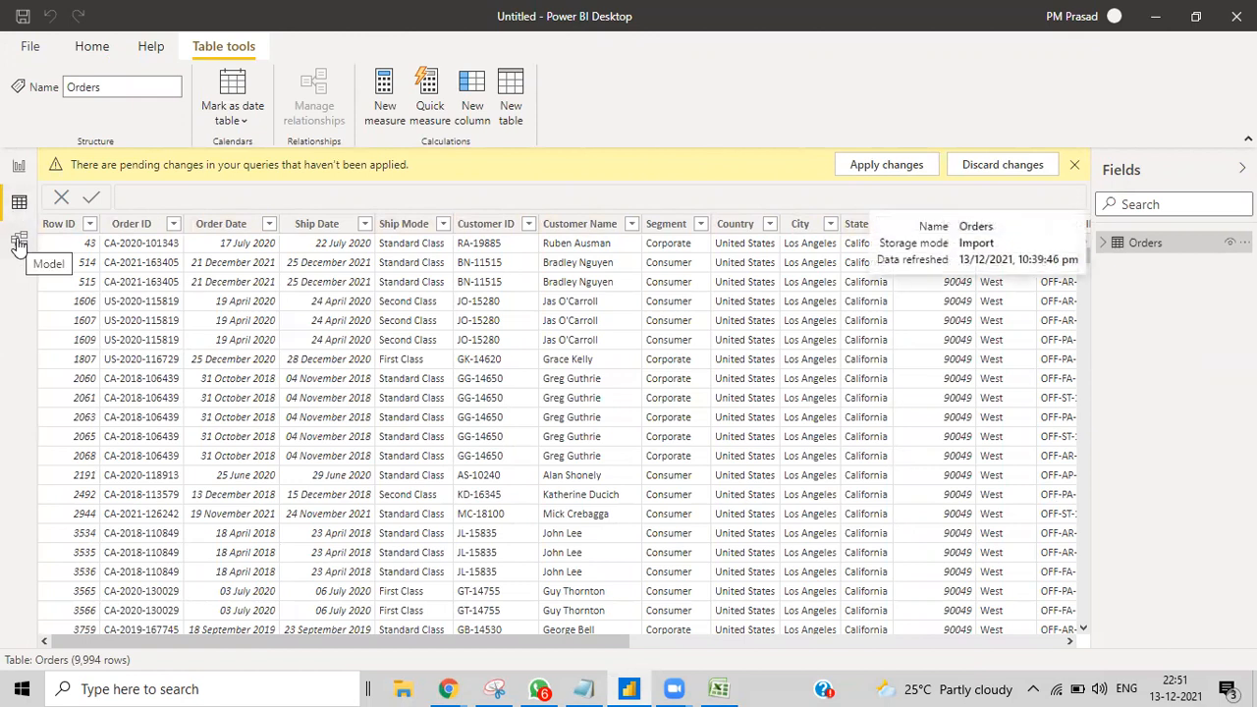
{"action": "left_click", "coordinate": [18, 167]}
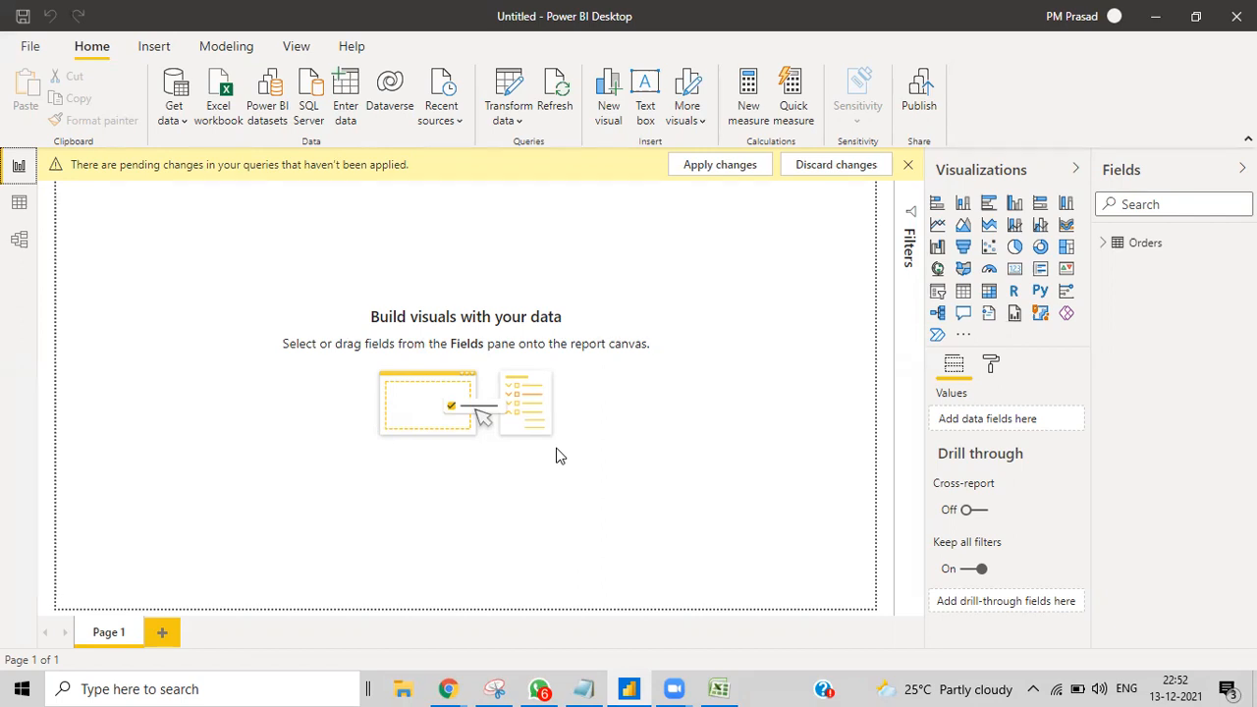
Step: Close the pending-changes warning bar and expand the Orders table in the Fields pane
{"action": "left_click", "coordinate": [719, 688]}
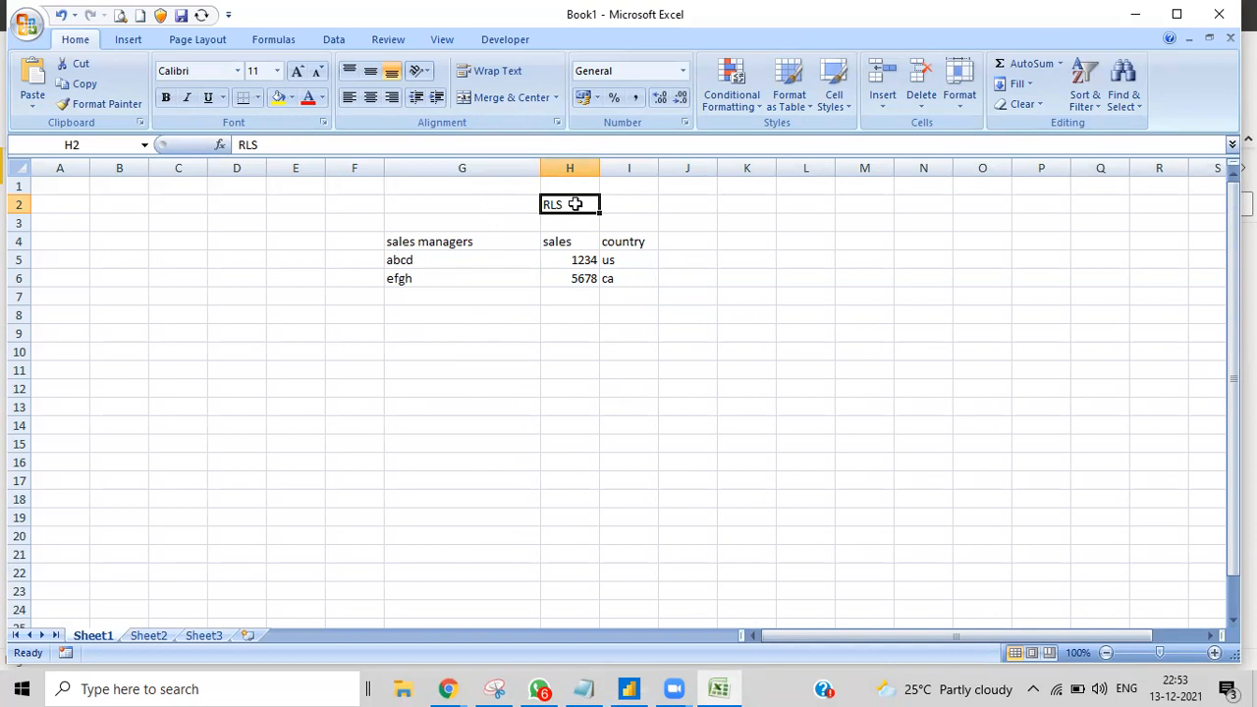
{"action": "left_click", "coordinate": [636, 688]}
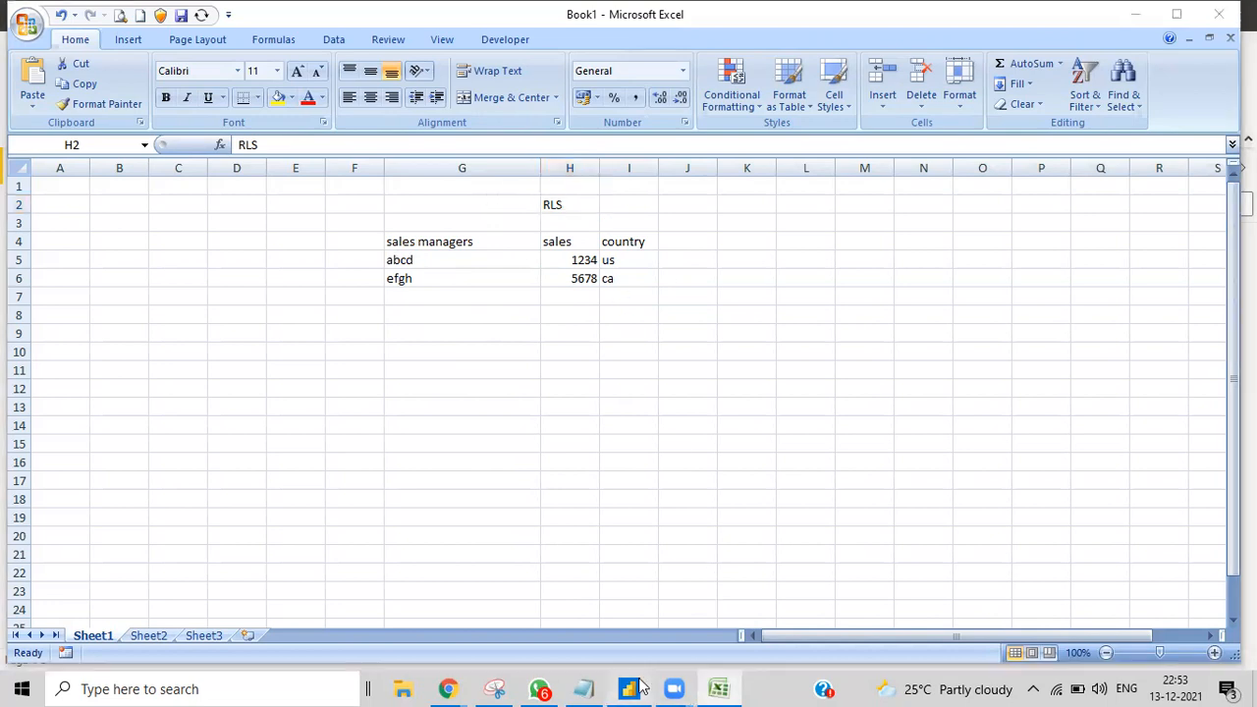
{"action": "left_click", "coordinate": [905, 164]}
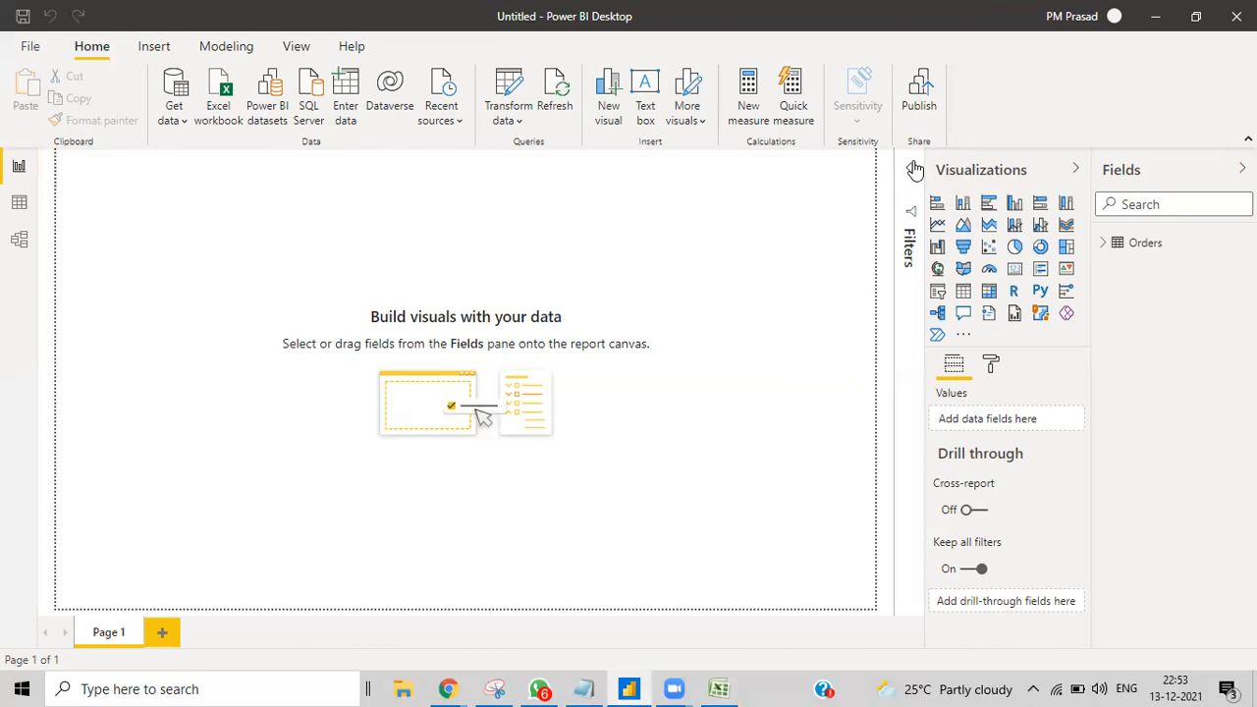
{"action": "left_click", "coordinate": [1104, 243]}
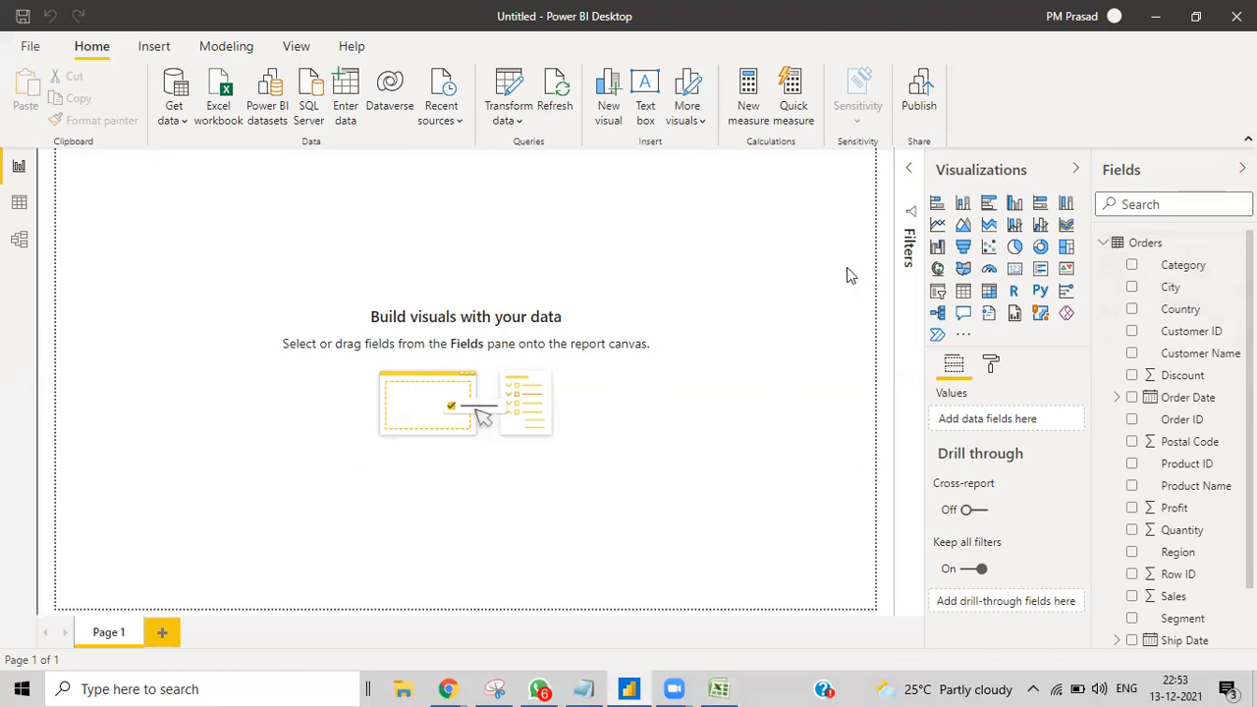
Step: Add a pie chart lower on the page with Category as legend and Sales as values
{"action": "left_click", "coordinate": [1014, 246]}
{"action": "left_click_drag", "start_coordinate": [140, 336], "coordinate": [144, 479]}
{"action": "left_click_drag", "start_coordinate": [1188, 266], "coordinate": [142, 390]}
{"action": "left_click_drag", "start_coordinate": [1172, 597], "coordinate": [134, 424]}
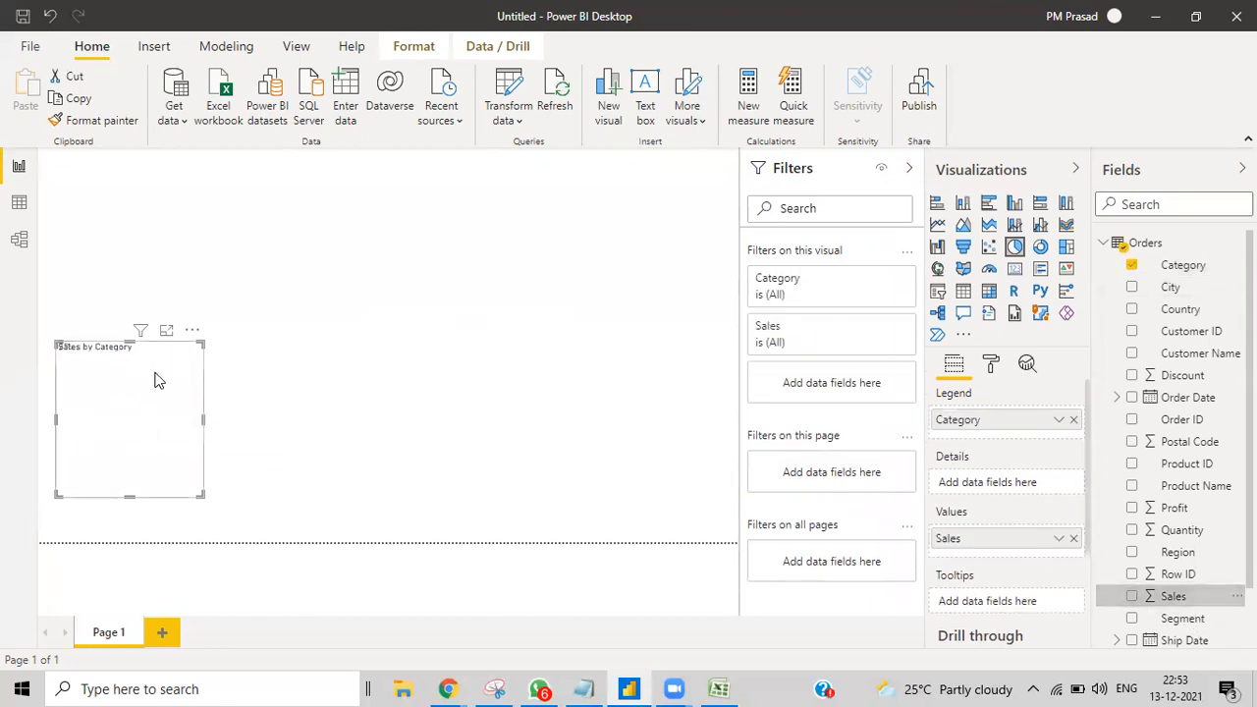
{"action": "left_click", "coordinate": [444, 437]}
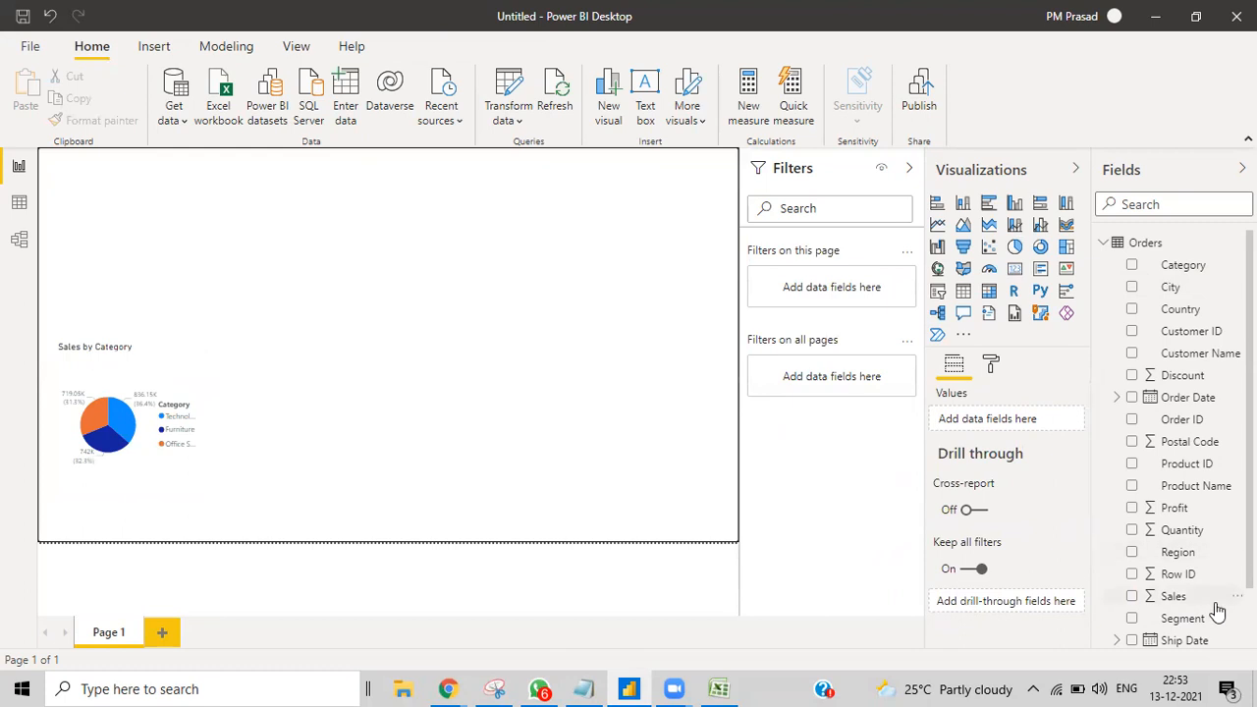
Step: Add a widened, centred column chart with Order Date on the axis and Sales as values
{"action": "left_click", "coordinate": [1164, 406]}
{"action": "left_click", "coordinate": [529, 417]}
{"action": "left_click", "coordinate": [963, 202]}
{"action": "left_click_drag", "start_coordinate": [169, 263], "coordinate": [738, 426]}
{"action": "left_click_drag", "start_coordinate": [505, 396], "coordinate": [438, 434]}
{"action": "left_click_drag", "start_coordinate": [992, 437], "coordinate": [988, 435]}
{"action": "left_click_drag", "start_coordinate": [1174, 599], "coordinate": [988, 612]}
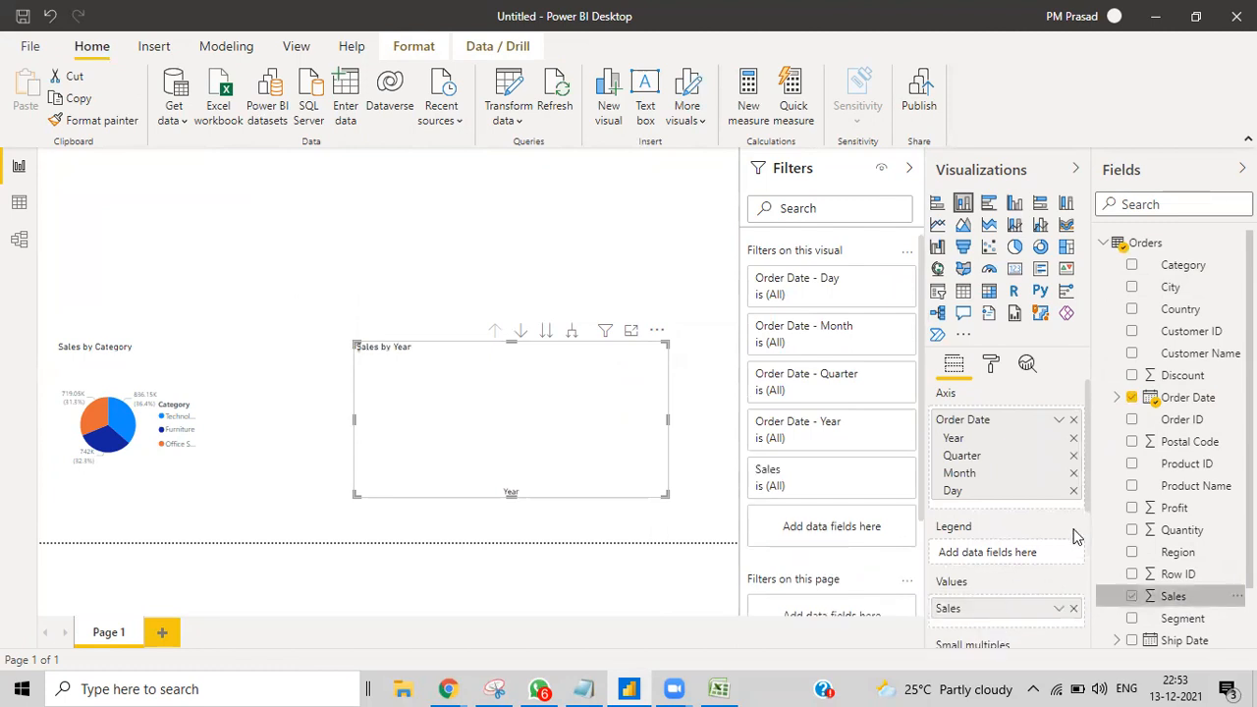
Step: Remove Quarter, Day and Month from the axis so the chart groups by Year only
{"action": "left_click", "coordinate": [1073, 455]}
{"action": "left_click", "coordinate": [1073, 473]}
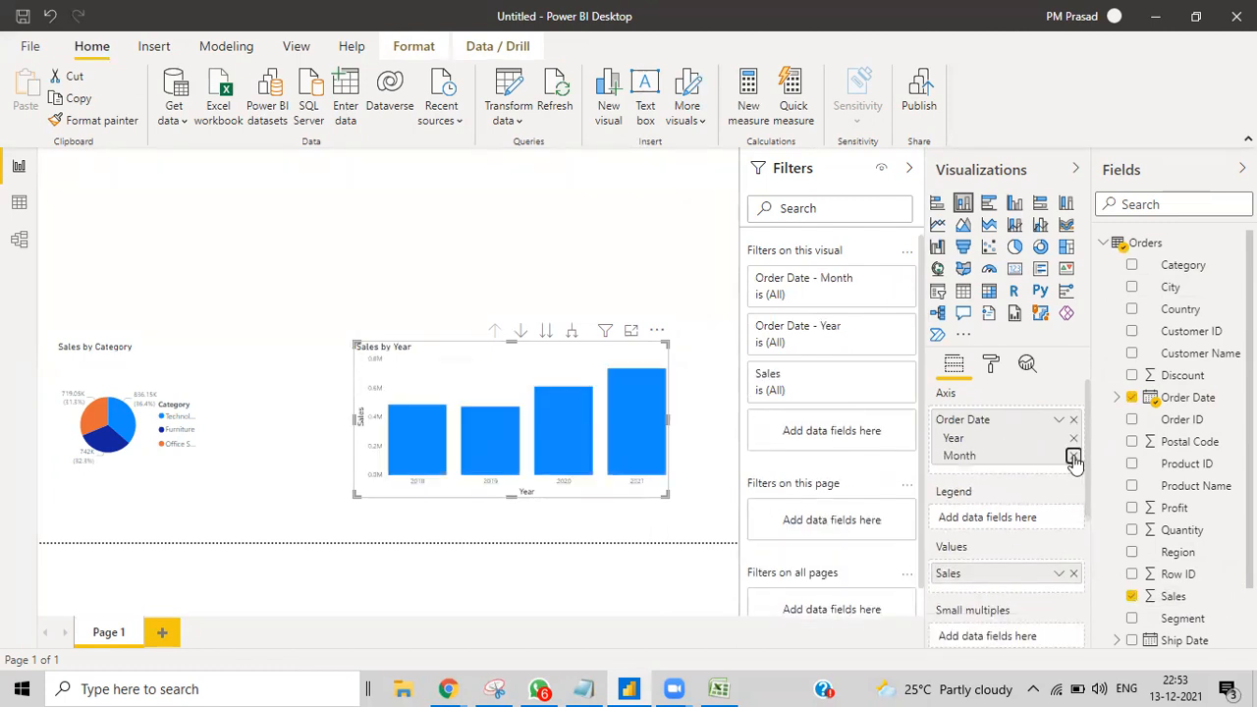
{"action": "left_click", "coordinate": [1074, 456]}
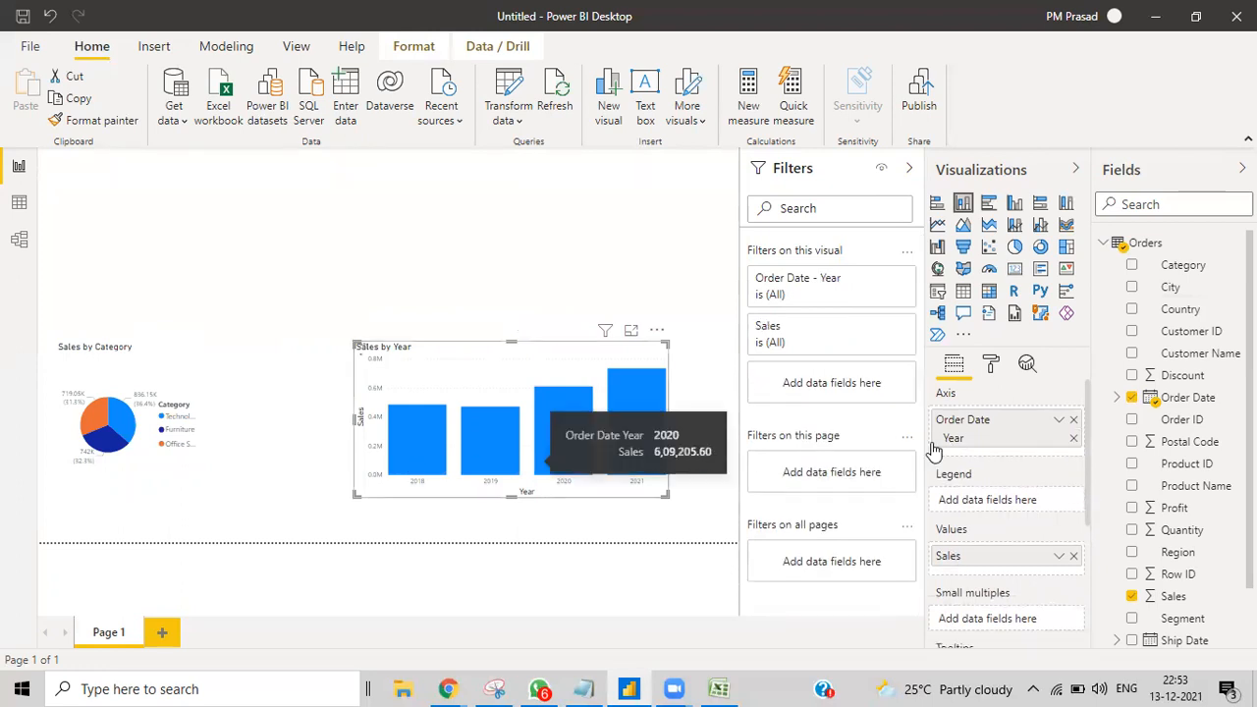
{"action": "left_click", "coordinate": [991, 367]}
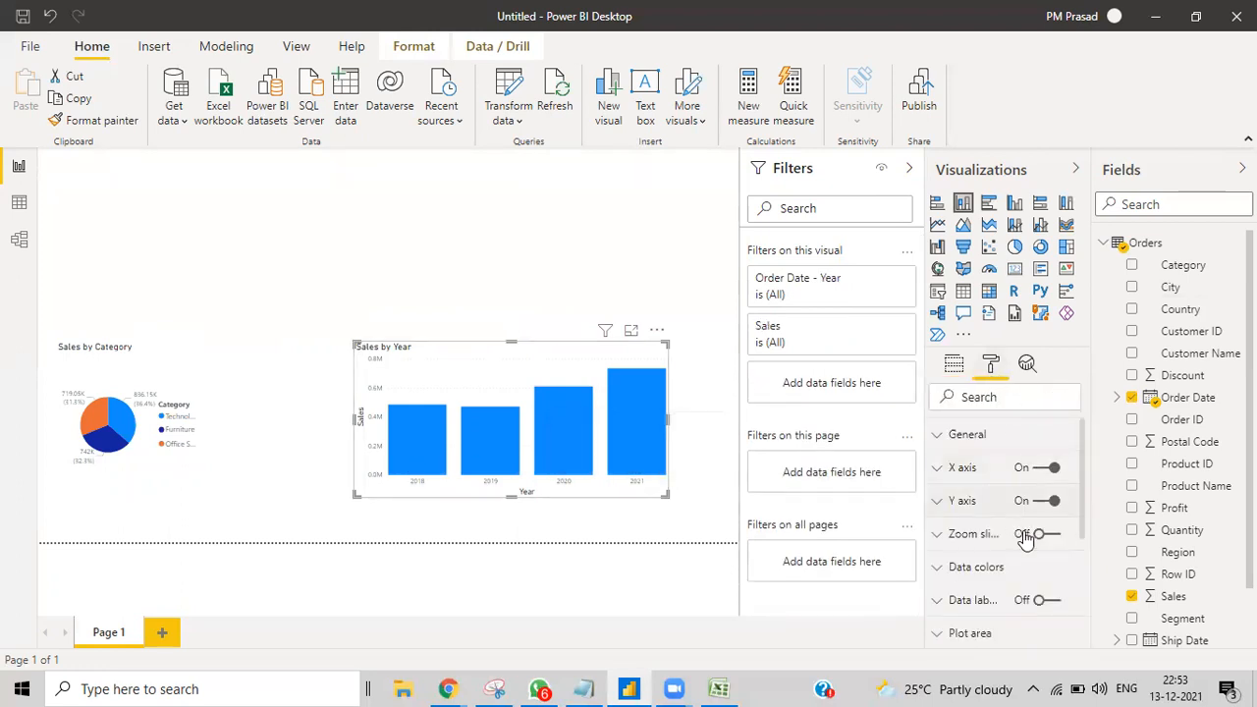
Step: Turn on data labels for the Sales by Year columns and move the pie chart further right
{"action": "left_click", "coordinate": [1041, 602]}
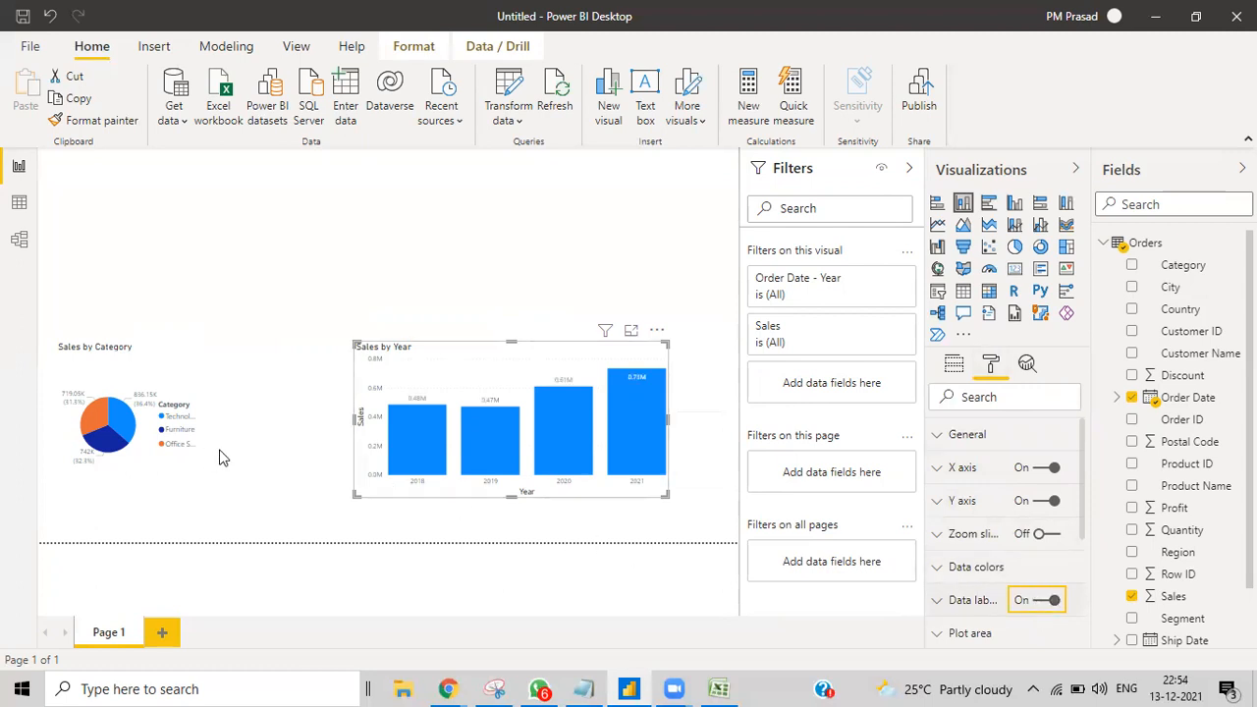
{"action": "left_click", "coordinate": [243, 454]}
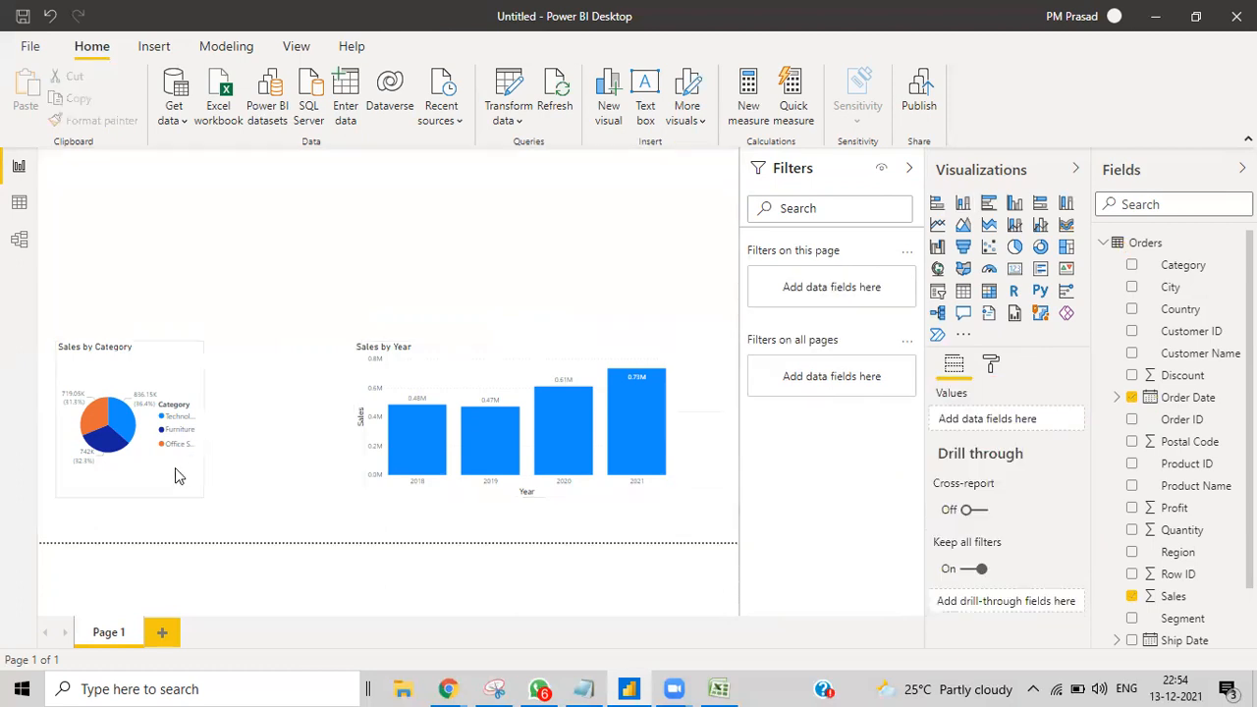
{"action": "left_click_drag", "start_coordinate": [174, 467], "coordinate": [236, 485]}
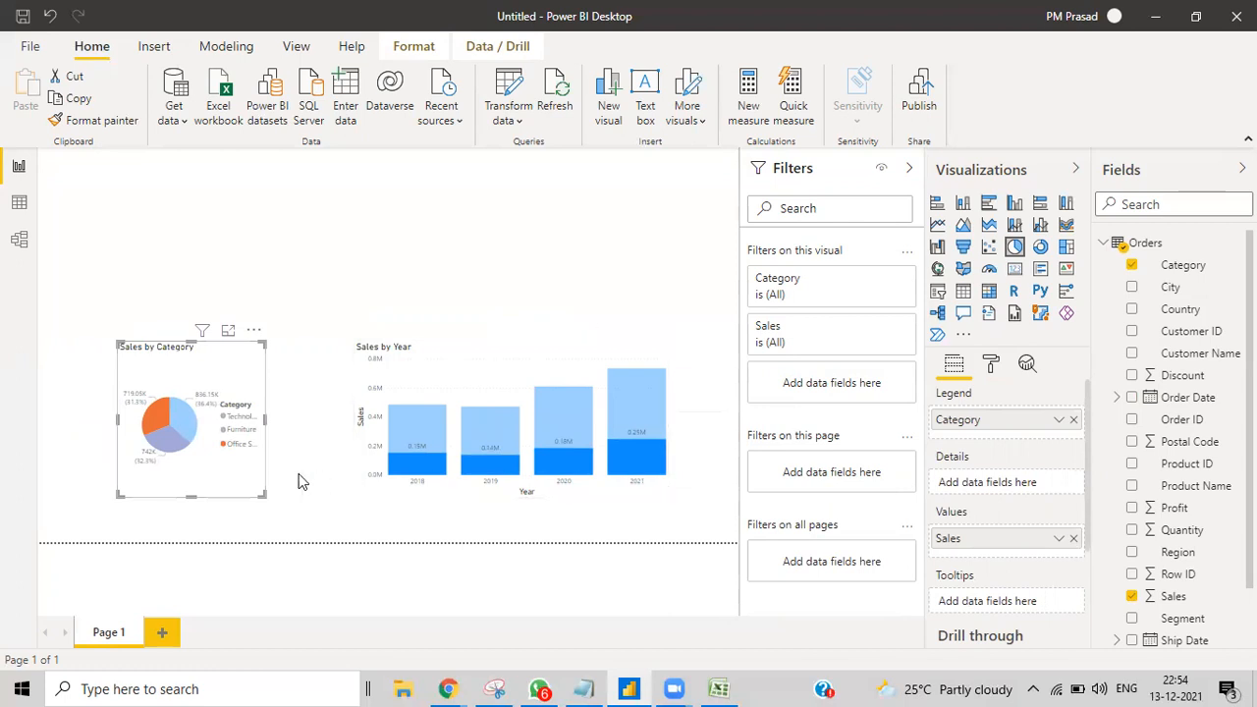
{"action": "left_click", "coordinate": [224, 489]}
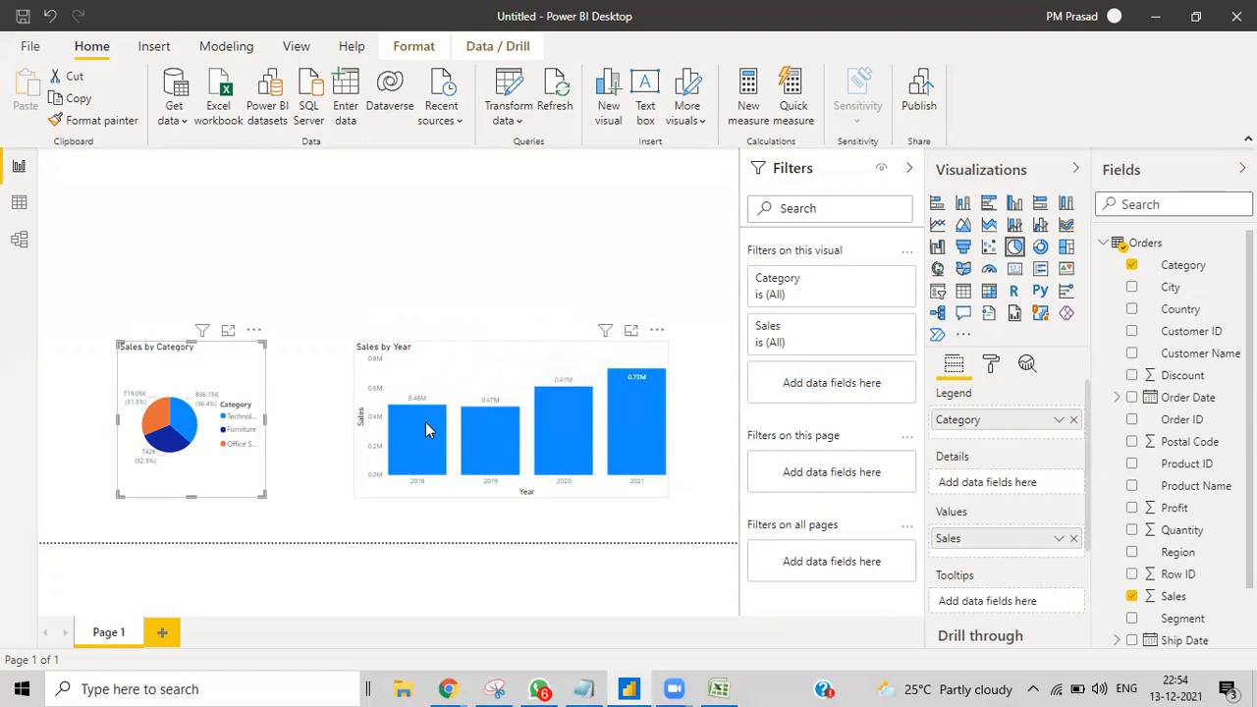
Step: Raise the pie chart's detail-label text size from 9 pt to 13 pt via a 'size' search
{"action": "left_click", "coordinate": [991, 365]}
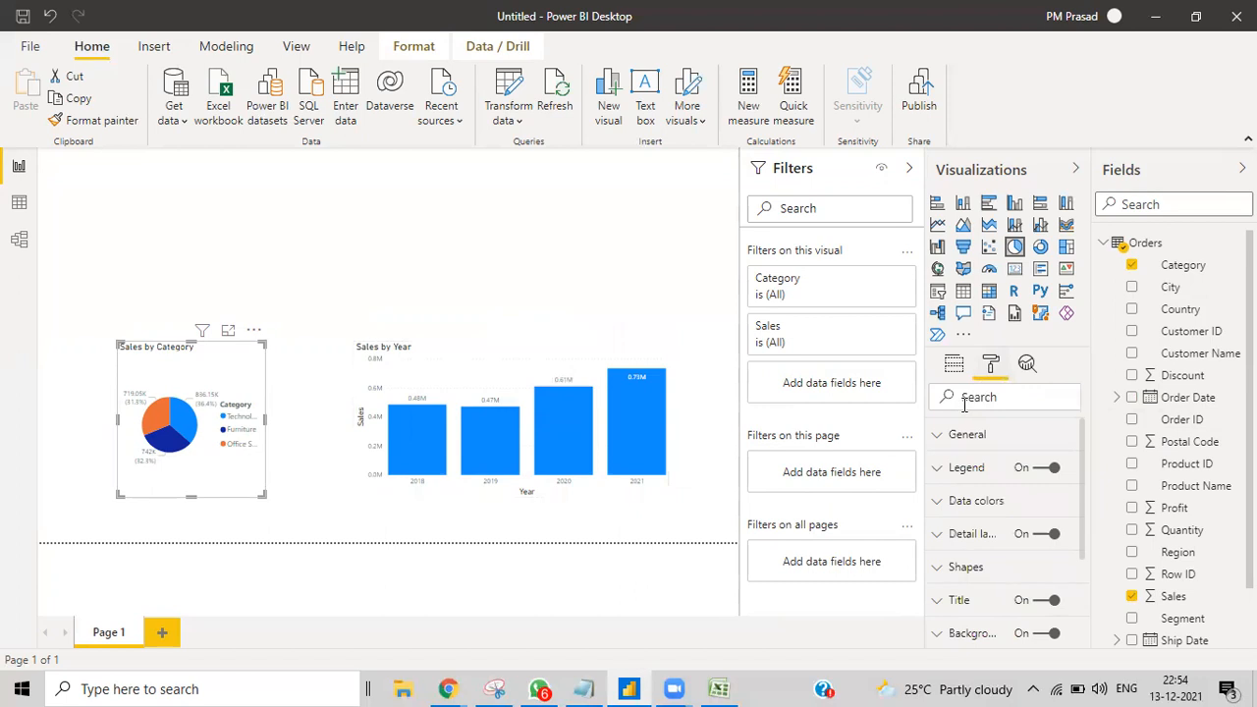
{"action": "left_click", "coordinate": [965, 397]}
{"action": "type", "text": "size"}
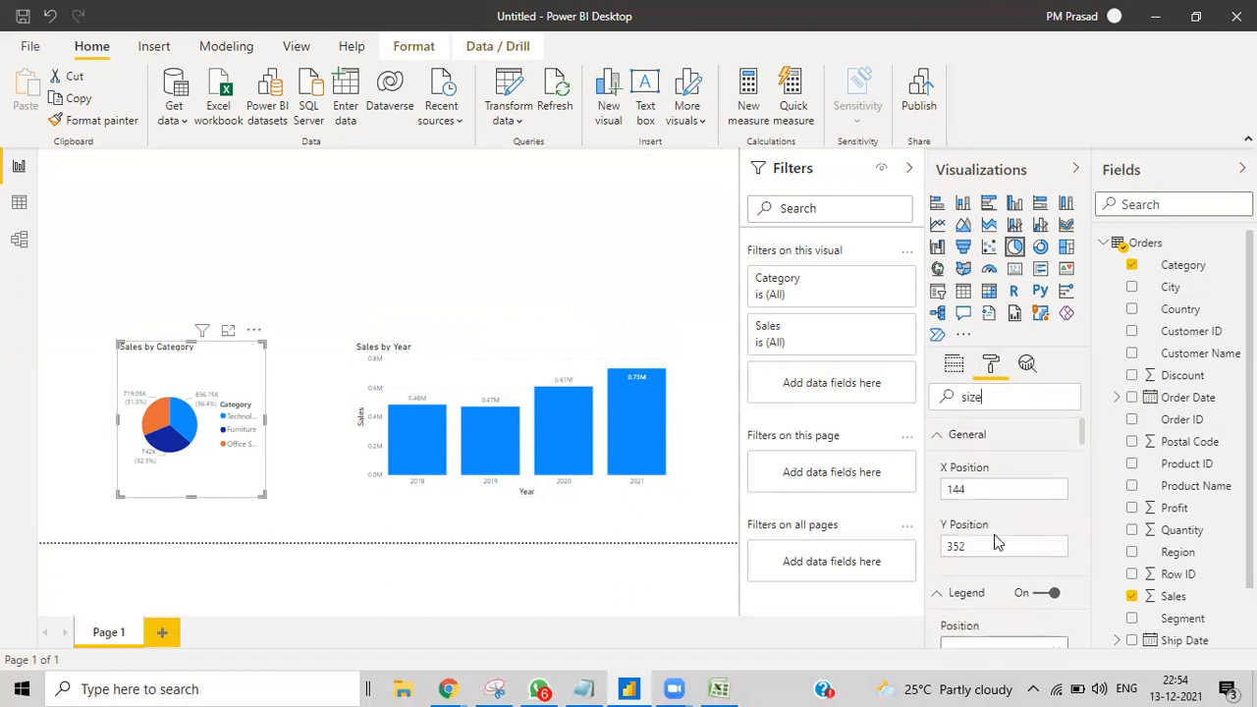
{"action": "scroll", "coordinate": [995, 540], "scroll_direction": "down", "scroll_amount": 2}
{"action": "scroll", "coordinate": [995, 544], "scroll_direction": "down", "scroll_amount": 2}
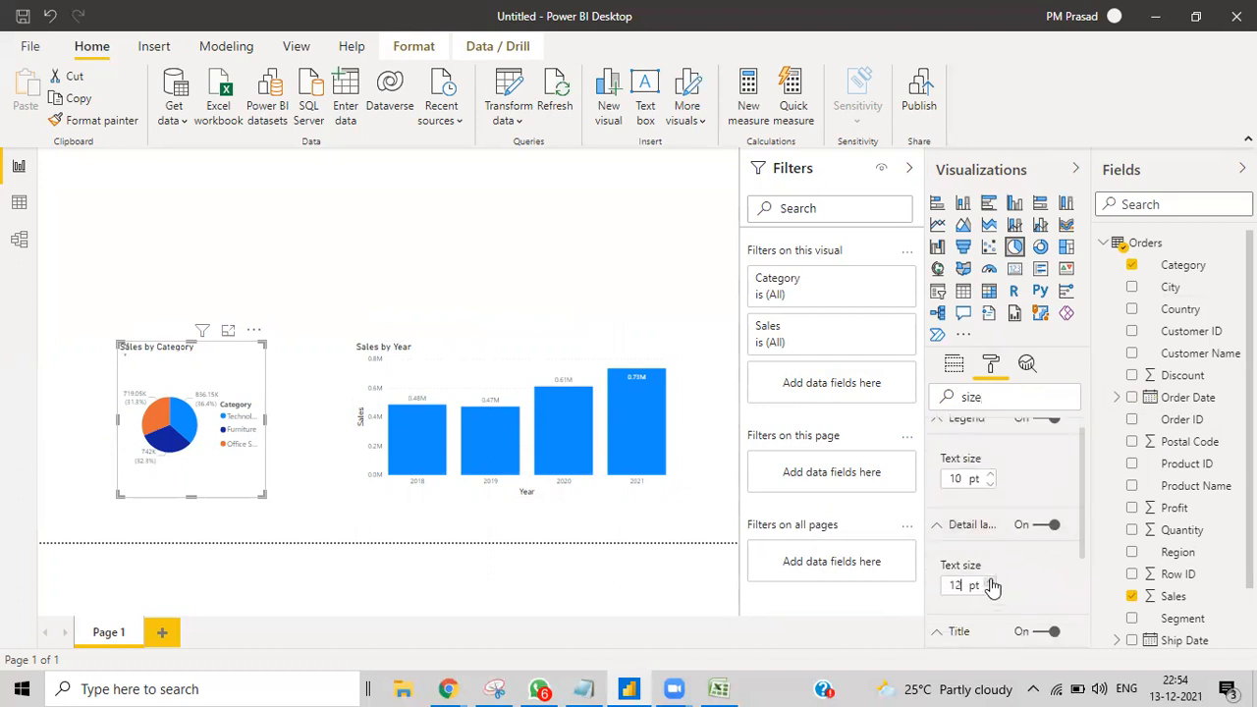
{"action": "left_click", "coordinate": [990, 590]}
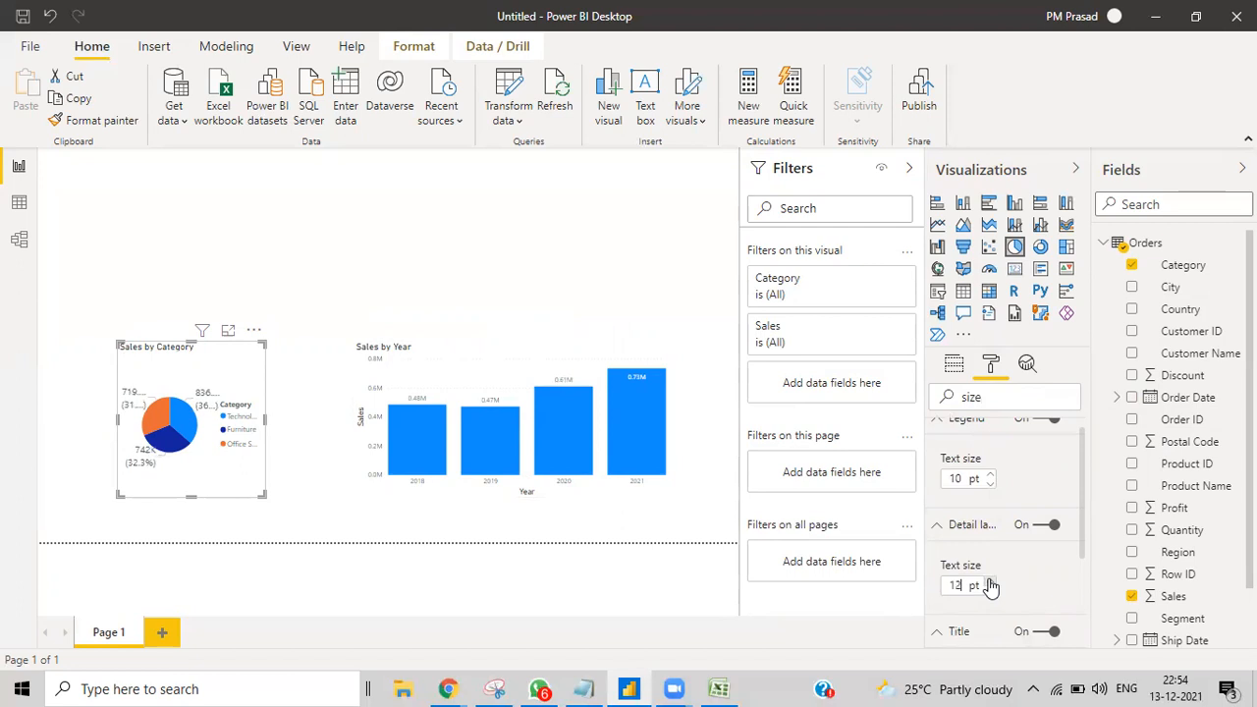
{"action": "left_click", "coordinate": [676, 486]}
Step: Enlarge the Sales by Year chart's X axis and Y axis text and set its title to 18 pt
{"action": "left_click", "coordinate": [638, 498]}
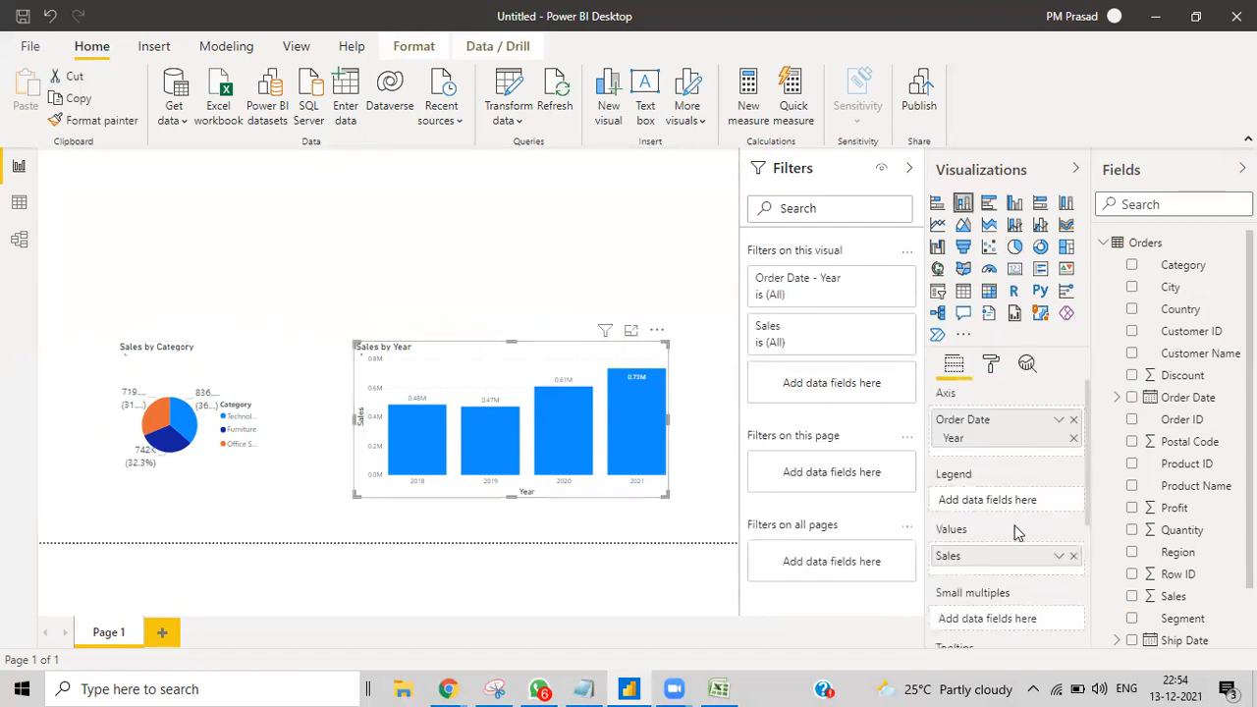
{"action": "left_click", "coordinate": [991, 364]}
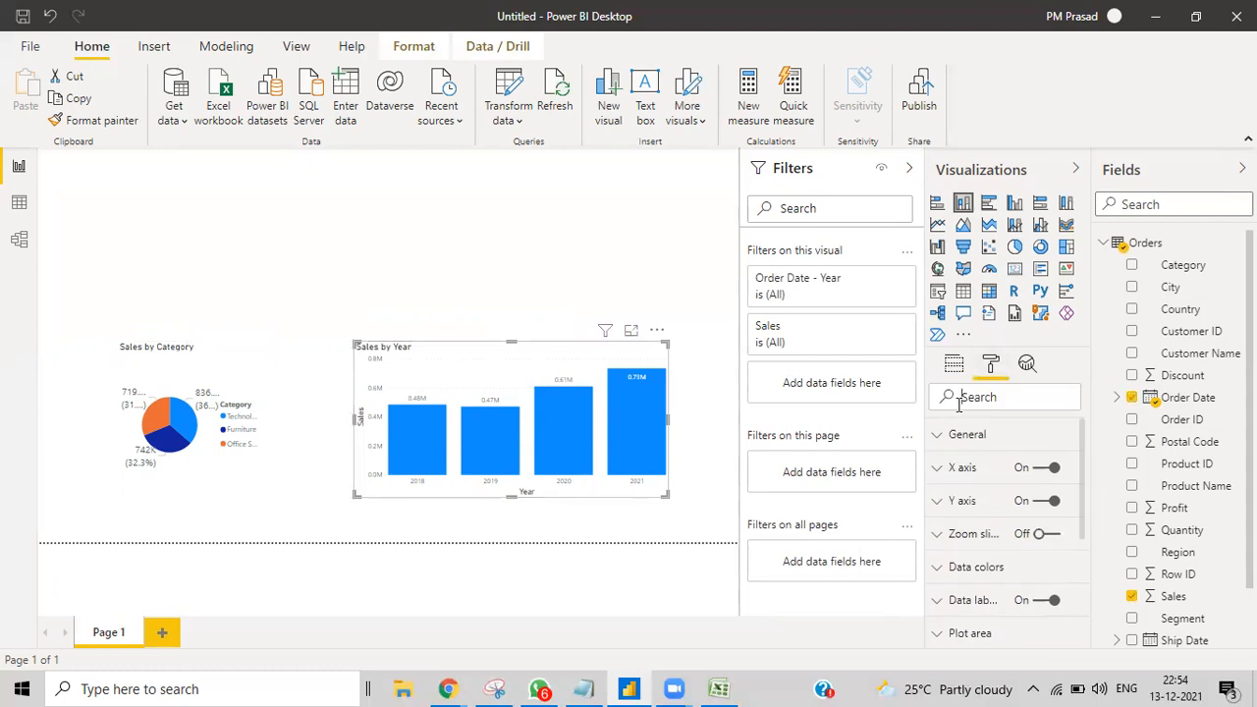
{"action": "left_click", "coordinate": [960, 403]}
{"action": "type", "text": "size"}
{"action": "scroll", "coordinate": [987, 555], "scroll_direction": "down", "scroll_amount": 10}
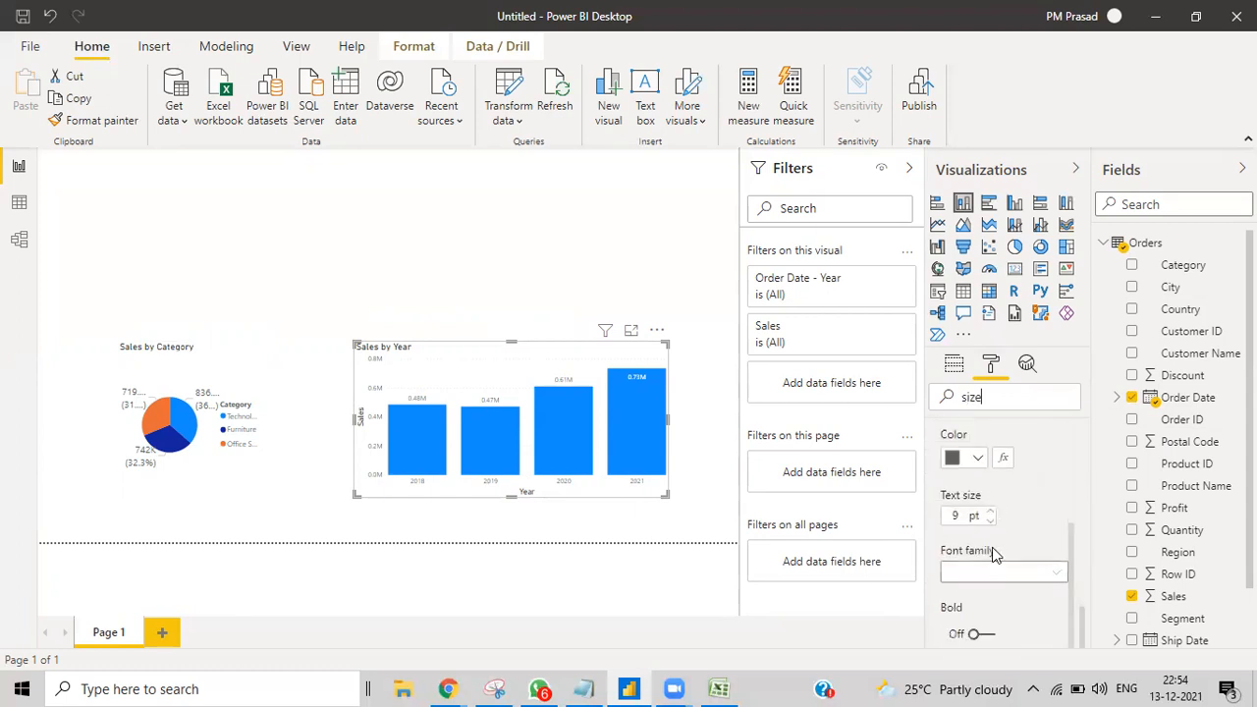
{"action": "scroll", "coordinate": [992, 521], "scroll_direction": "down", "scroll_amount": 3}
{"action": "left_click", "coordinate": [990, 506]}
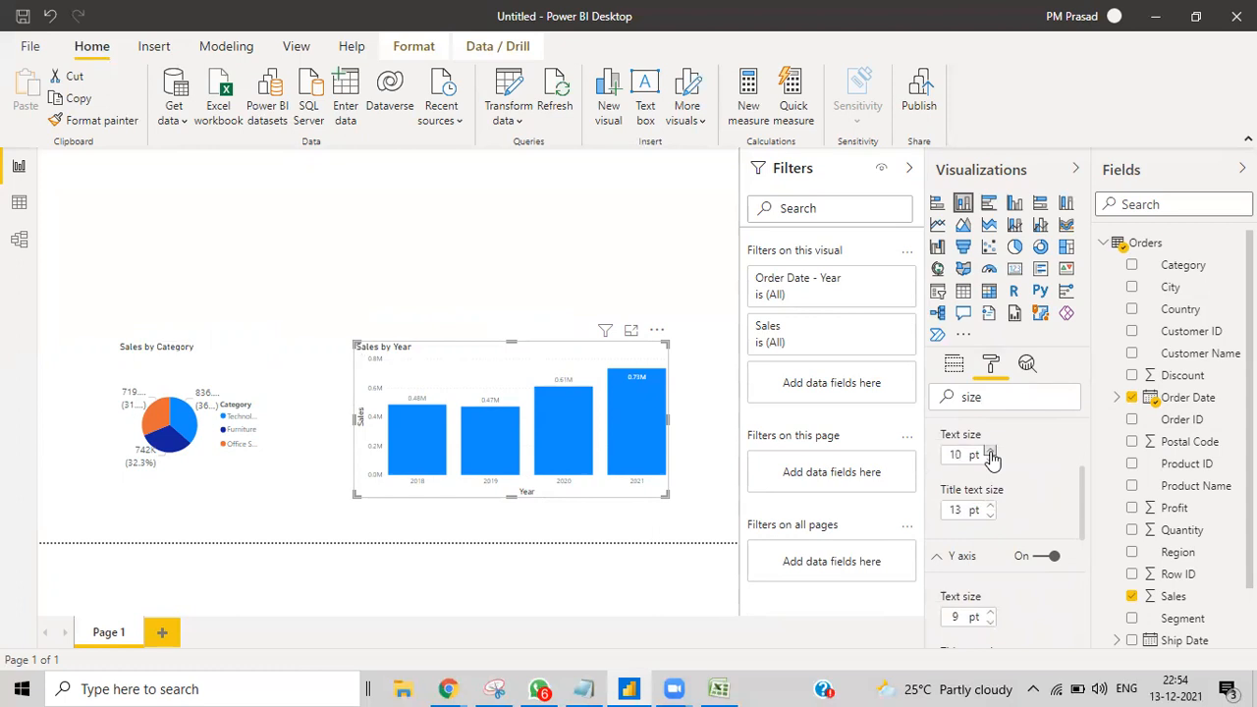
{"action": "left_click", "coordinate": [990, 513]}
{"action": "left_click", "coordinate": [990, 507]}
{"action": "left_click", "coordinate": [990, 507]}
{"action": "left_click", "coordinate": [990, 507]}
{"action": "left_click", "coordinate": [990, 507]}
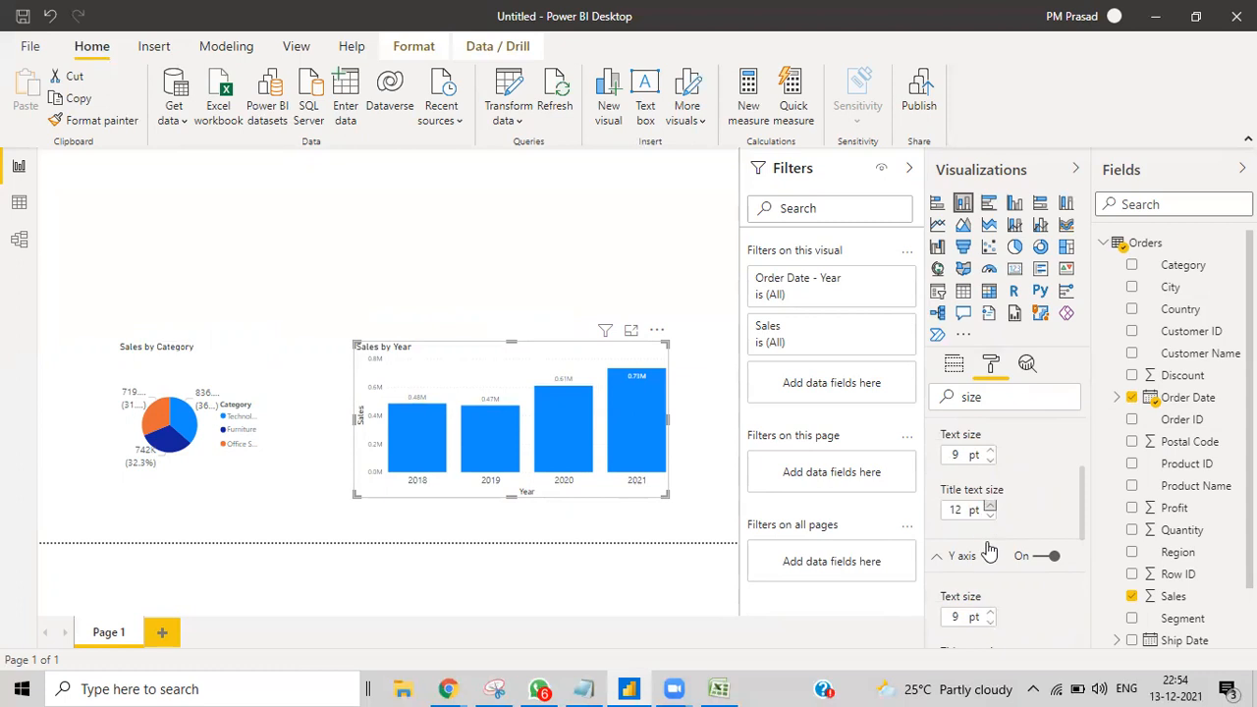
{"action": "left_click", "coordinate": [990, 614]}
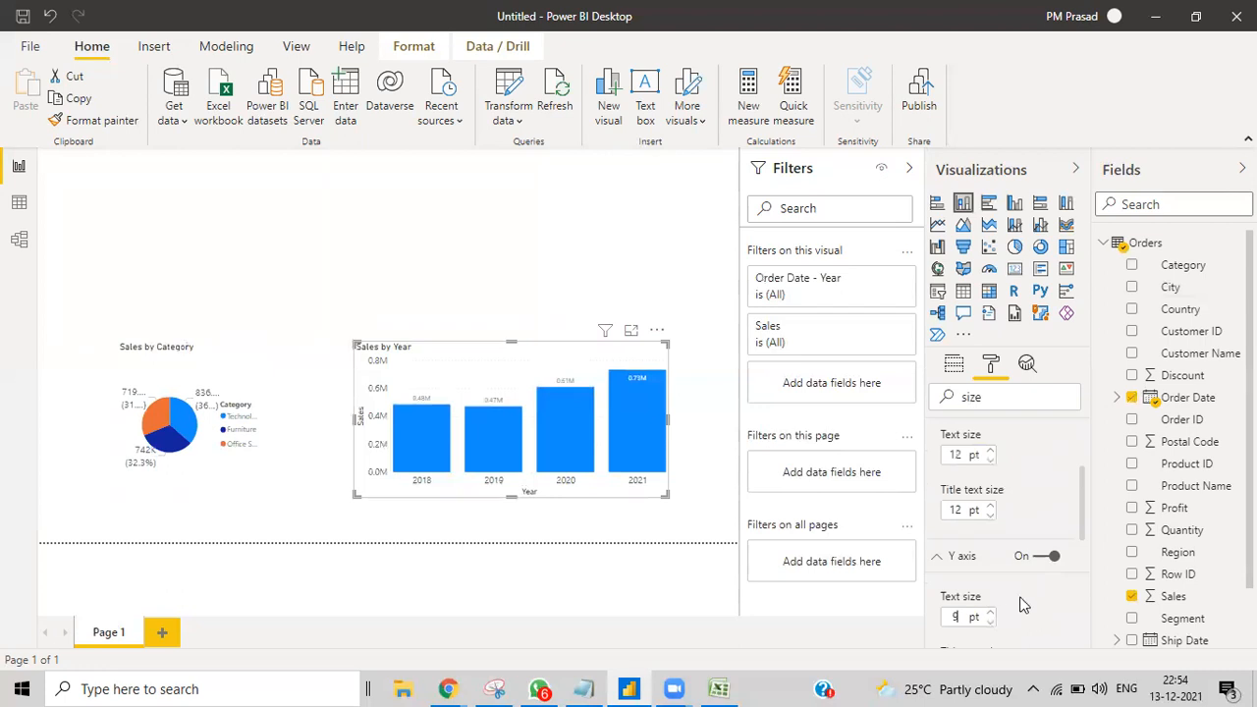
{"action": "scroll", "coordinate": [1007, 588], "scroll_direction": "down", "scroll_amount": 1}
{"action": "scroll", "coordinate": [1003, 588], "scroll_direction": "down", "scroll_amount": 2}
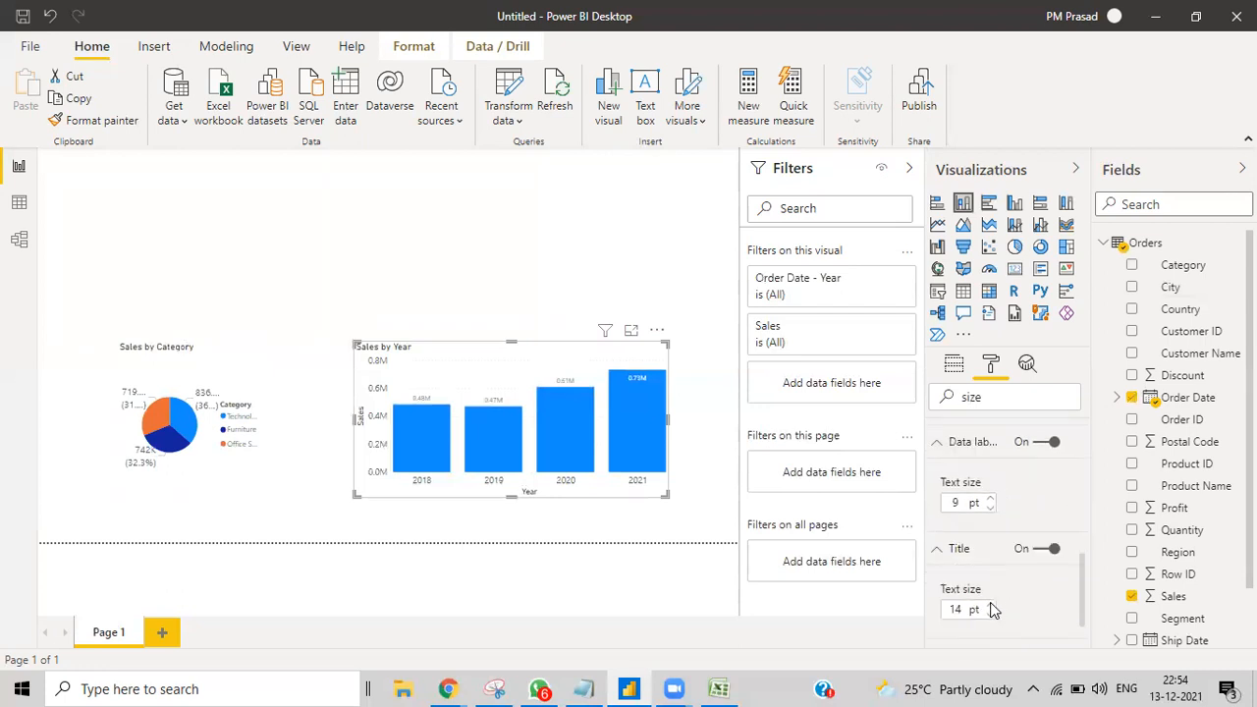
{"action": "left_click", "coordinate": [992, 606]}
{"action": "left_click", "coordinate": [992, 606]}
{"action": "left_click", "coordinate": [992, 606]}
{"action": "left_click", "coordinate": [992, 606]}
Step: Raise the Sales by Year column data labels from 9 pt to 12 pt
{"action": "scroll", "coordinate": [1009, 564], "scroll_direction": "down", "scroll_amount": 1}
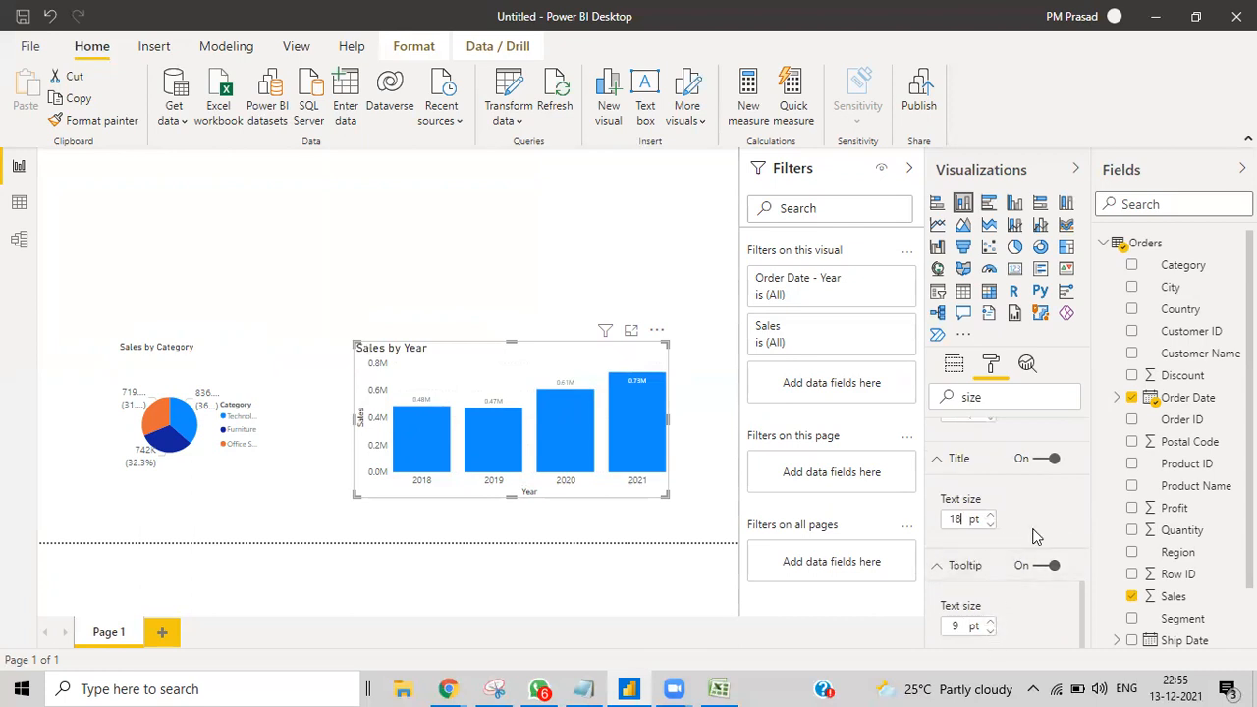
{"action": "scroll", "coordinate": [1011, 547], "scroll_direction": "down", "scroll_amount": 2}
{"action": "scroll", "coordinate": [1012, 547], "scroll_direction": "up", "scroll_amount": 3}
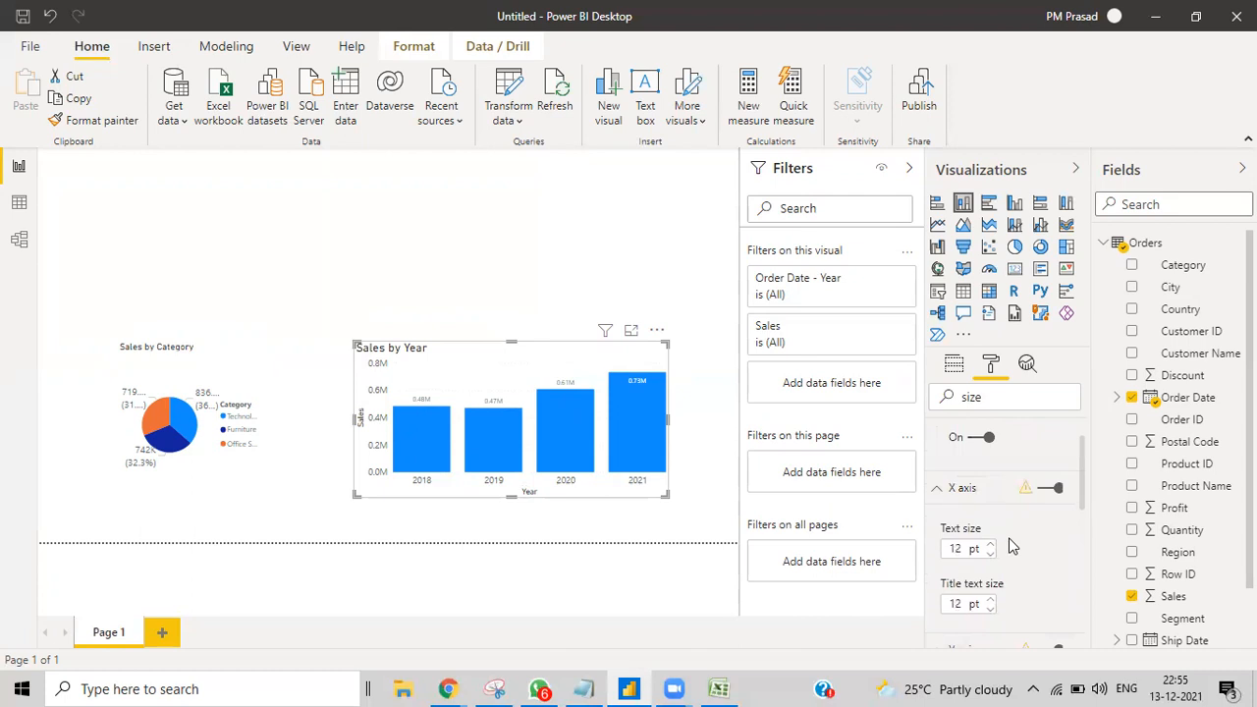
{"action": "scroll", "coordinate": [1012, 547], "scroll_direction": "up", "scroll_amount": 1}
{"action": "scroll", "coordinate": [1009, 545], "scroll_direction": "down", "scroll_amount": 3}
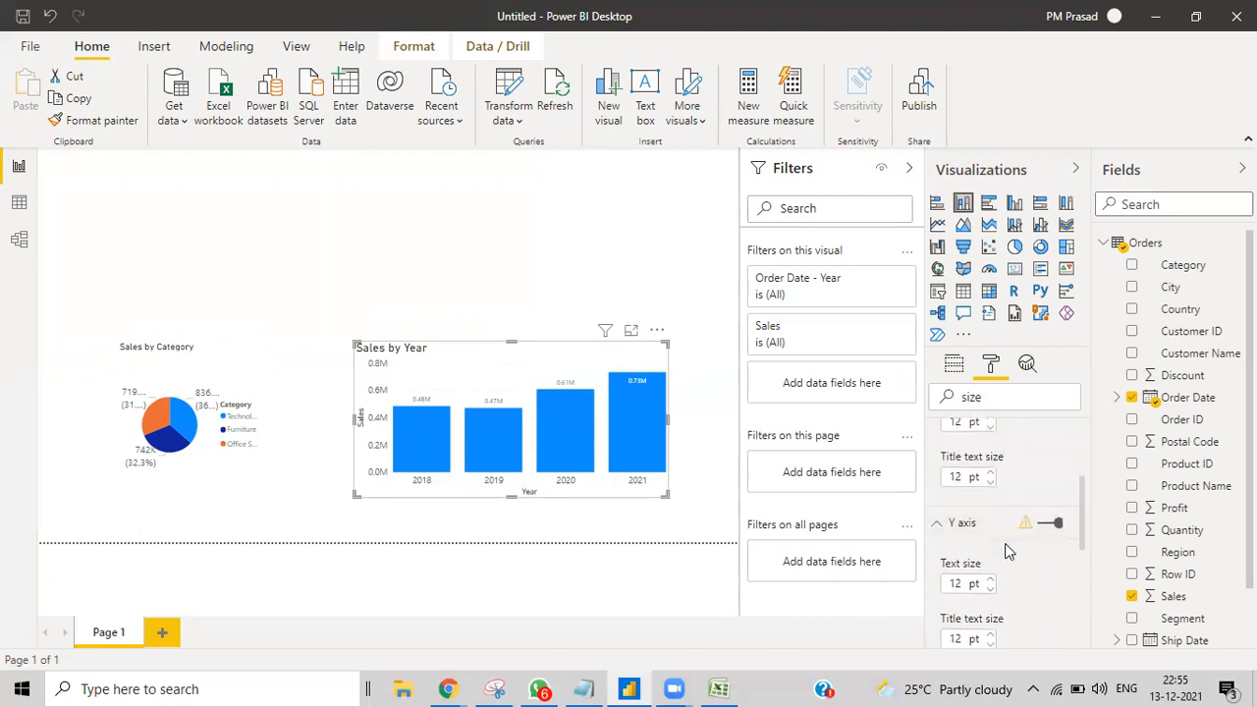
{"action": "scroll", "coordinate": [1009, 547], "scroll_direction": "up", "scroll_amount": 3}
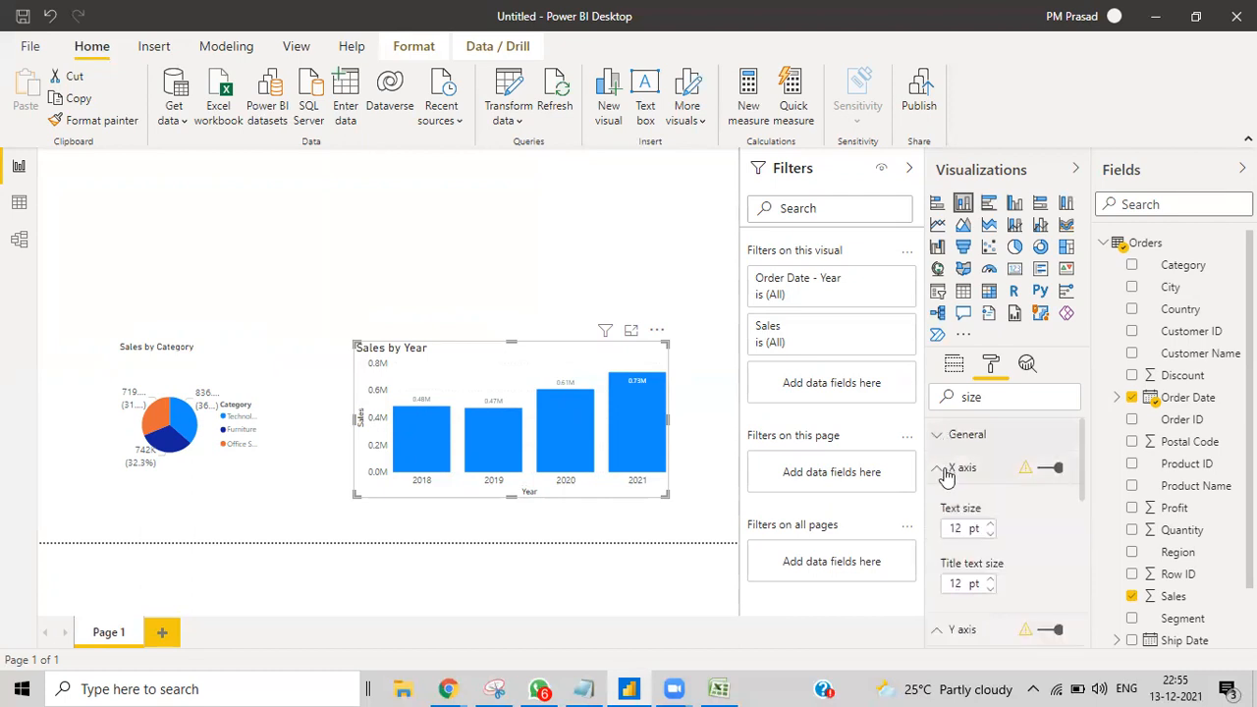
{"action": "left_click", "coordinate": [938, 467]}
{"action": "left_click", "coordinate": [938, 502]}
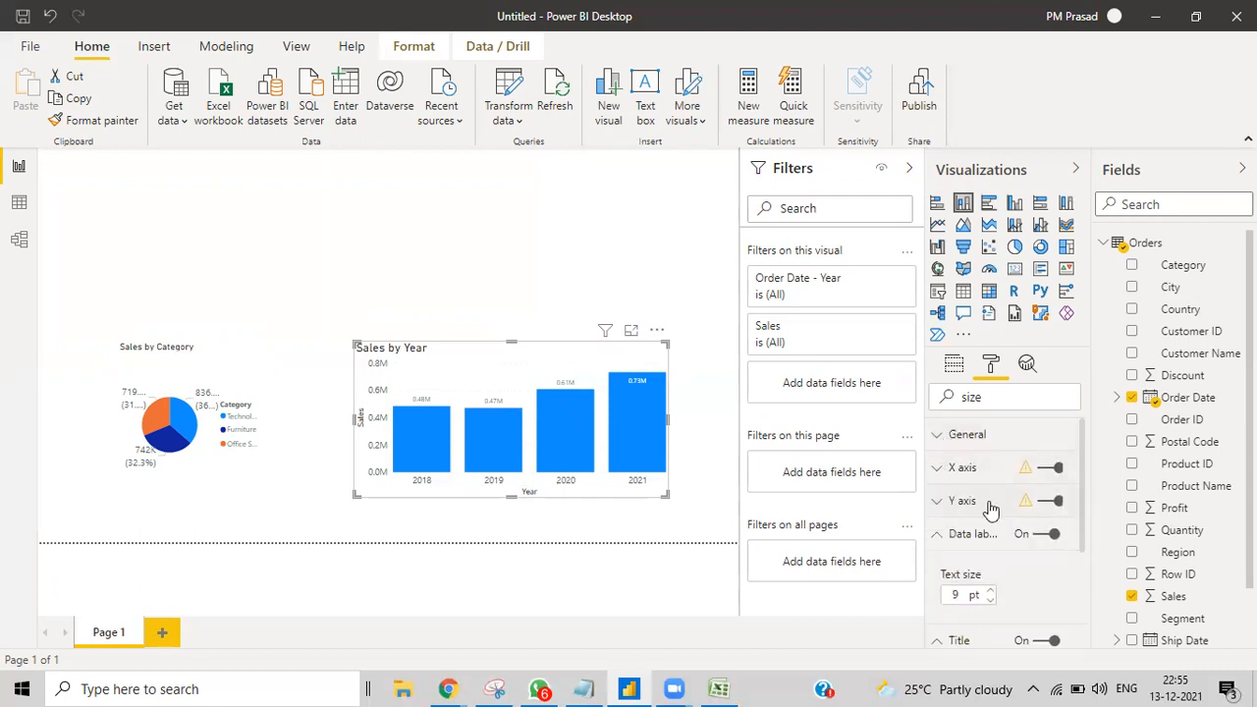
{"action": "left_click", "coordinate": [939, 535]}
{"action": "scroll", "coordinate": [972, 530], "scroll_direction": "down", "scroll_amount": 1}
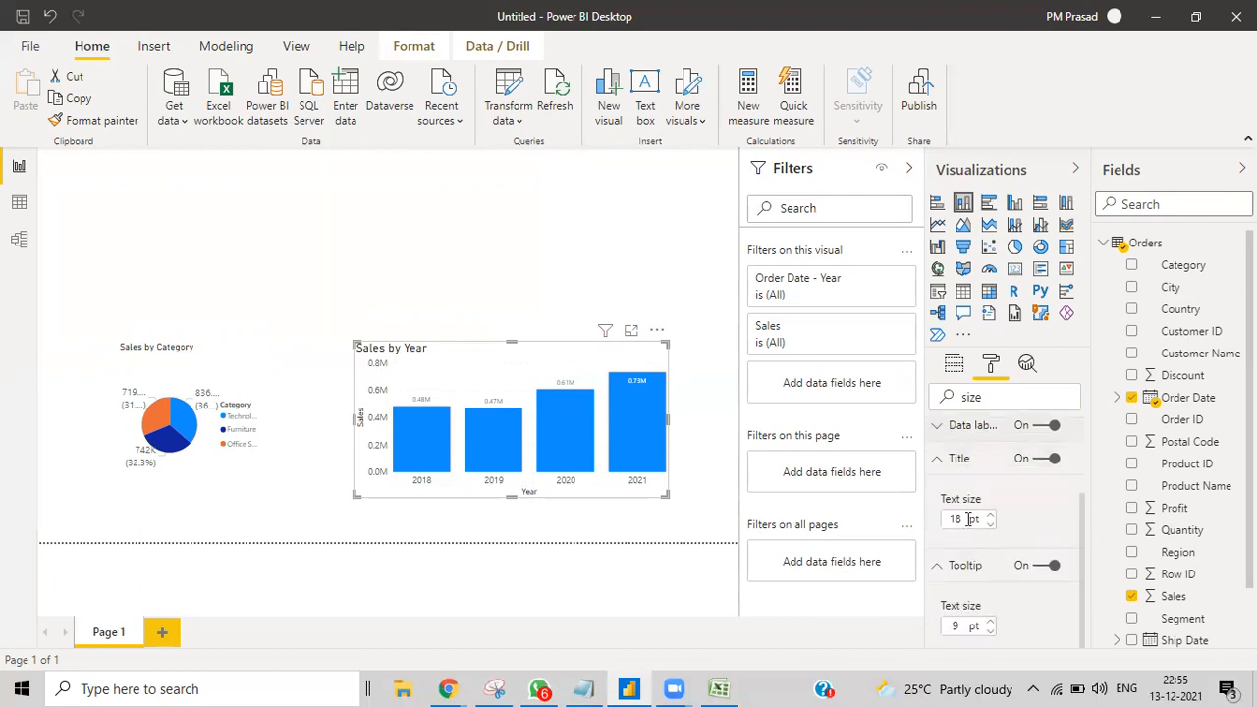
{"action": "left_click", "coordinate": [938, 459]}
{"action": "left_click", "coordinate": [938, 563]}
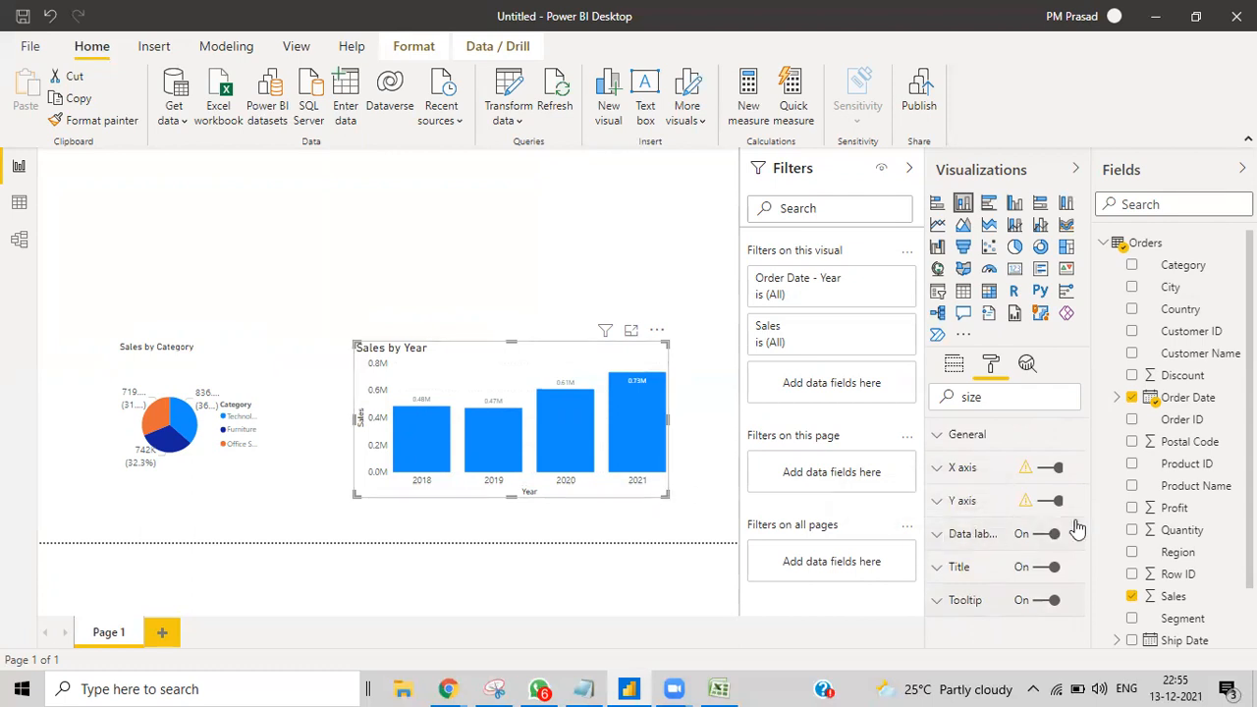
{"action": "left_click", "coordinate": [936, 535]}
{"action": "left_click", "coordinate": [989, 590]}
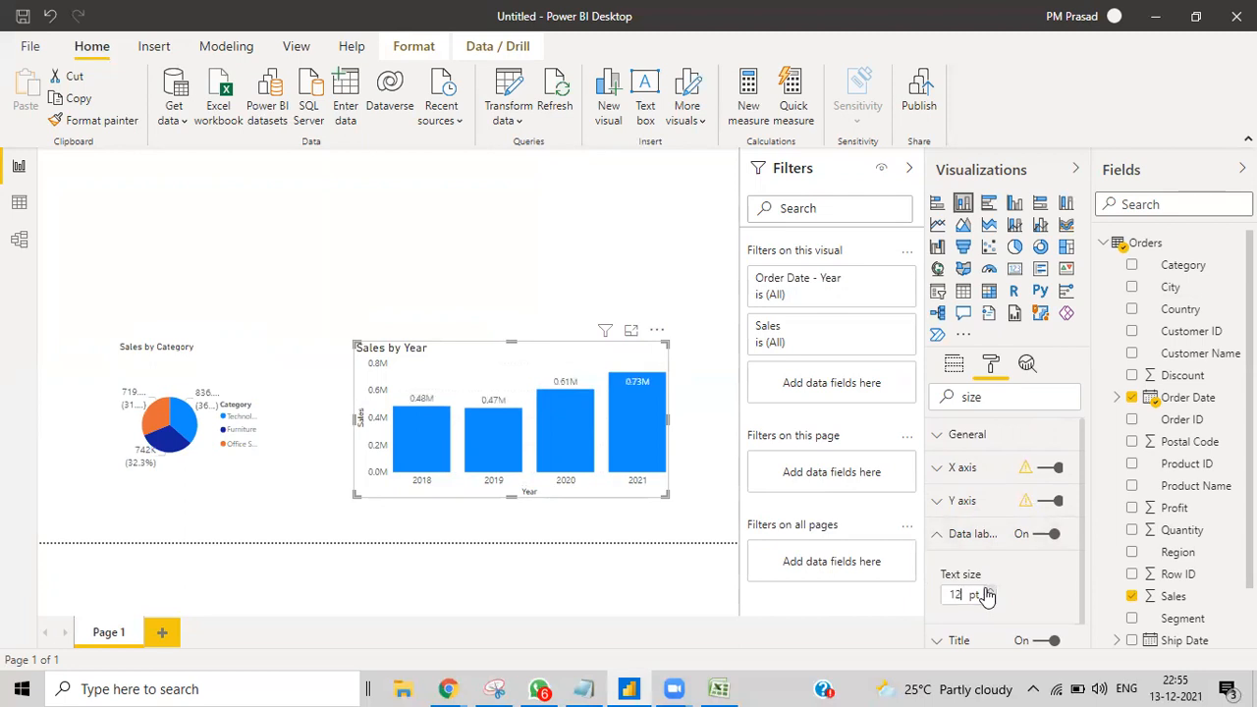
{"action": "left_click", "coordinate": [708, 475]}
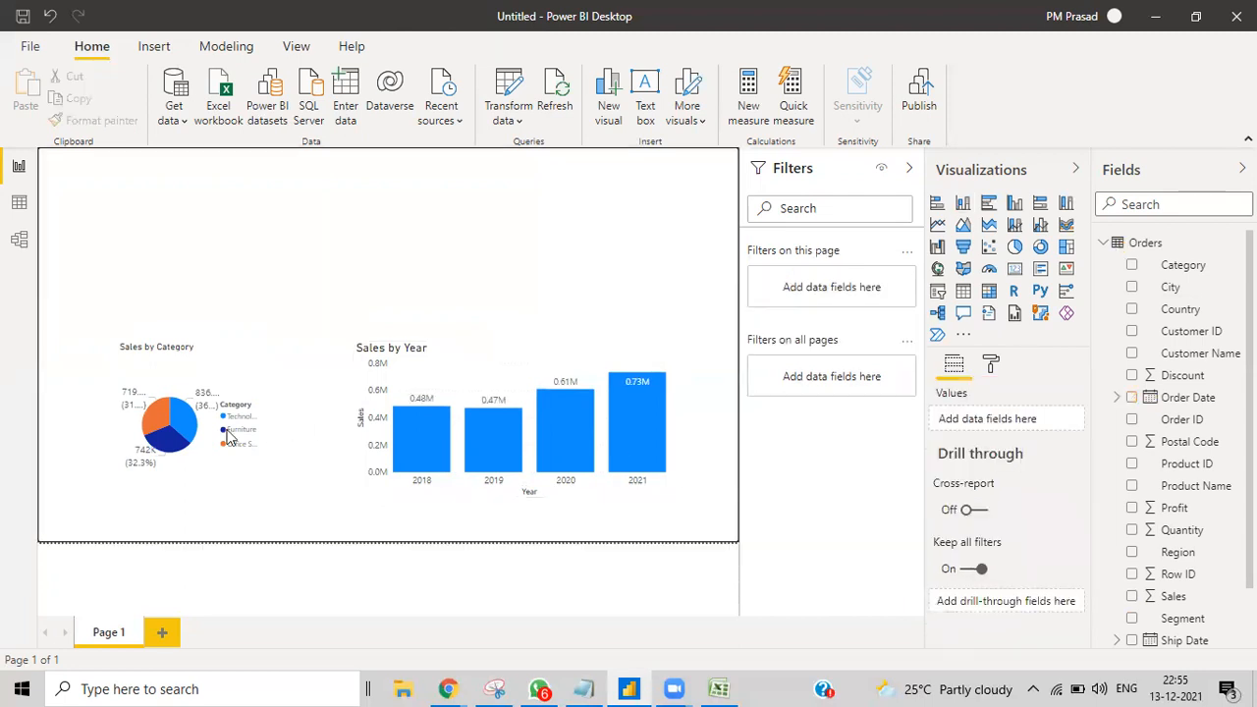
Step: Enlarge the Sales by Category pie chart so its labels show fully
{"action": "left_click", "coordinate": [220, 483]}
{"action": "left_click_drag", "start_coordinate": [264, 491], "coordinate": [340, 547]}
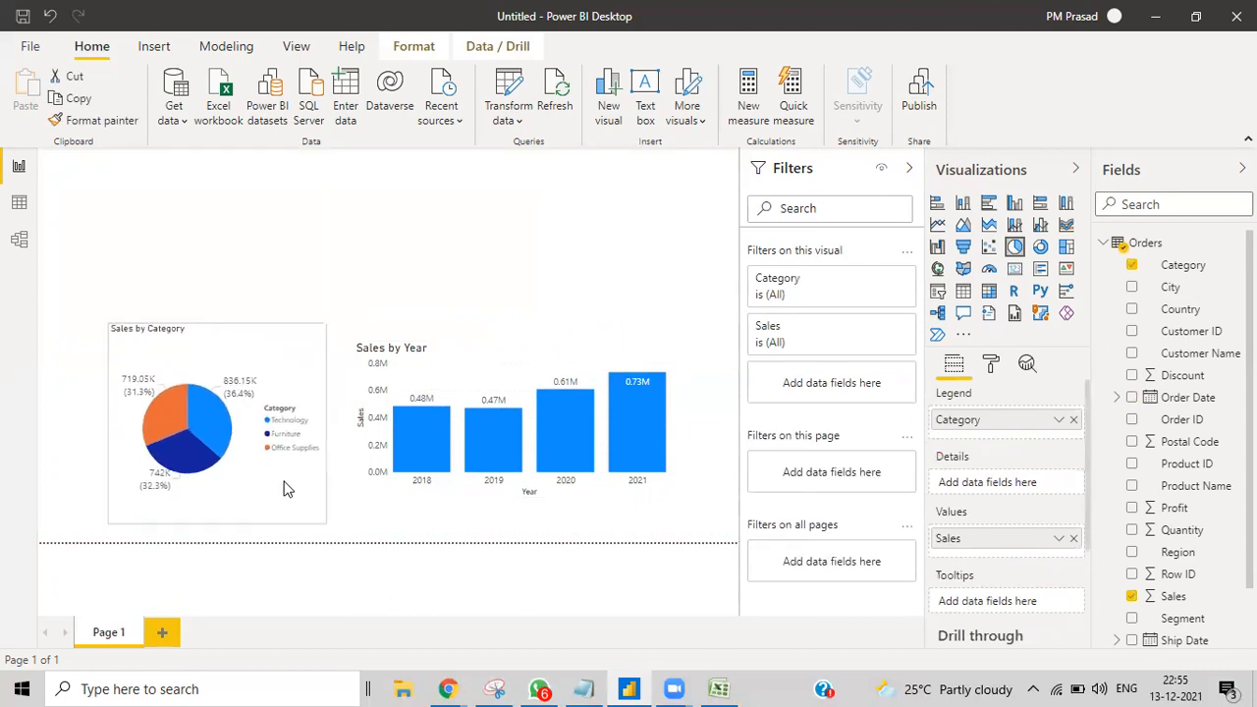
{"action": "left_click", "coordinate": [501, 225]}
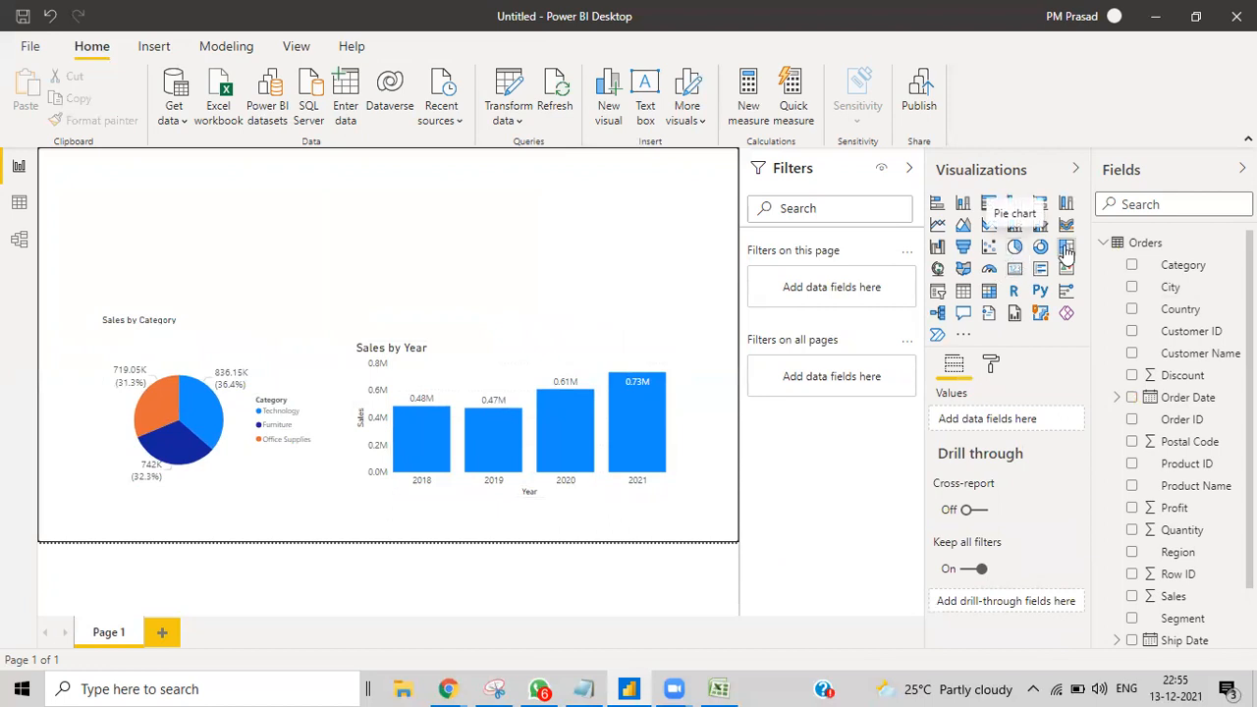
Step: Add a small card showing the Sales total (2.30M) at the top of the page
{"action": "left_click", "coordinate": [1015, 269]}
{"action": "left_click_drag", "start_coordinate": [576, 245], "coordinate": [628, 250]}
{"action": "left_click_drag", "start_coordinate": [605, 346], "coordinate": [499, 248]}
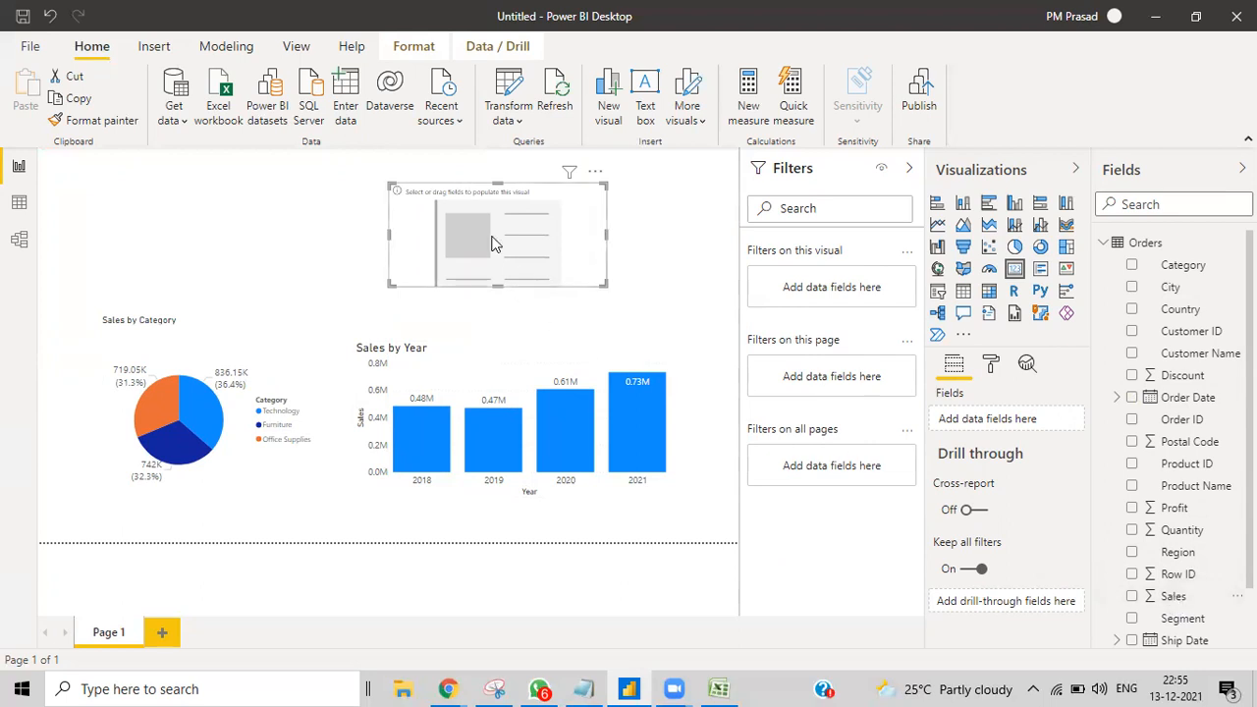
{"action": "left_click_drag", "start_coordinate": [1169, 596], "coordinate": [516, 247]}
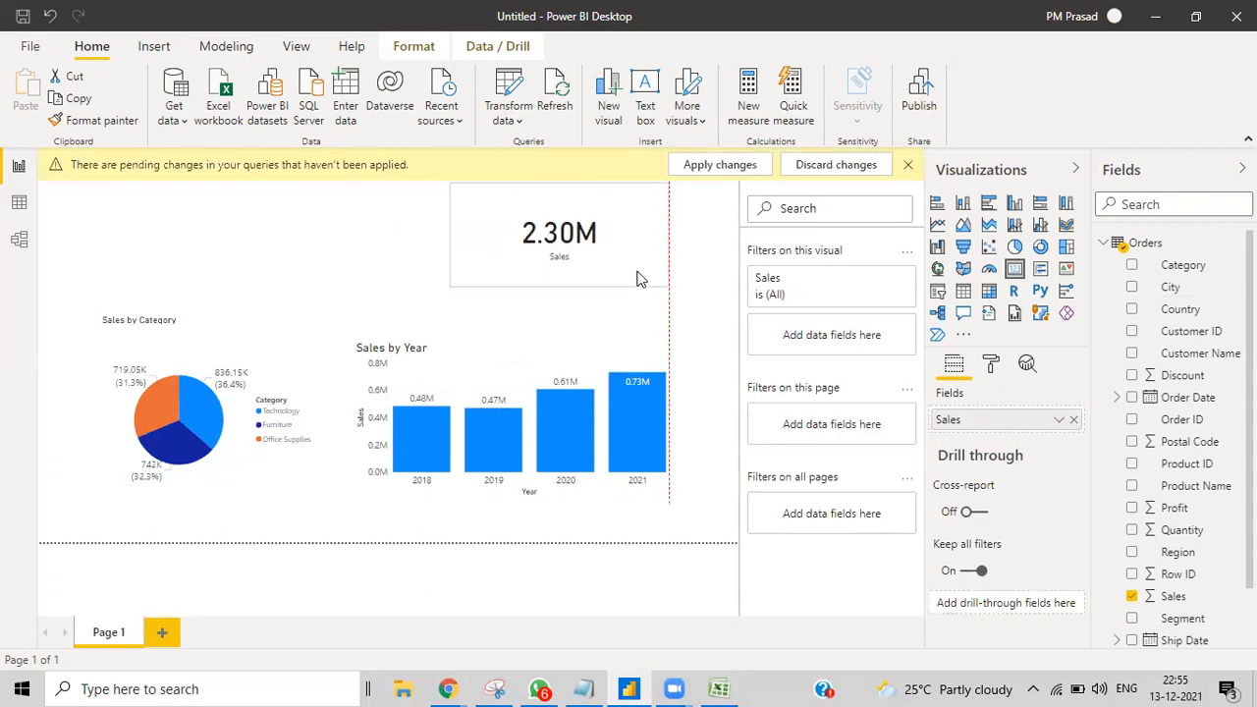
{"action": "left_click", "coordinate": [342, 275]}
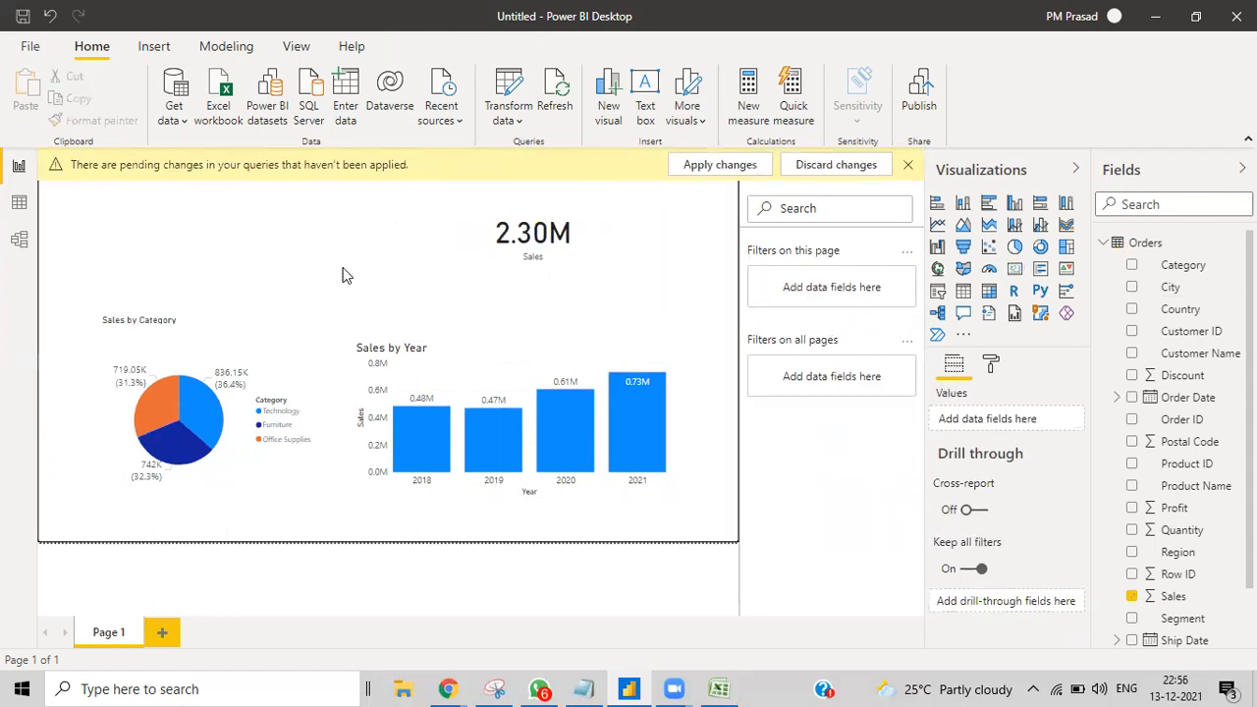
{"action": "left_click", "coordinate": [908, 164]}
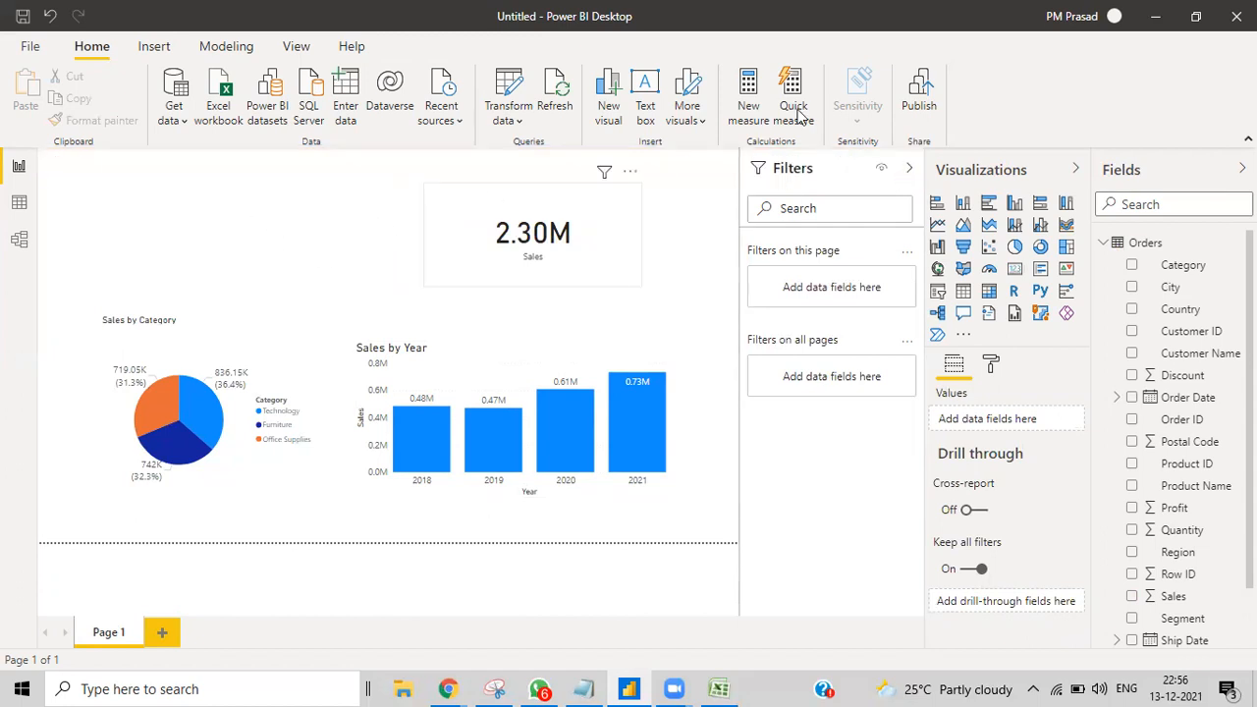
{"action": "left_click", "coordinate": [225, 47]}
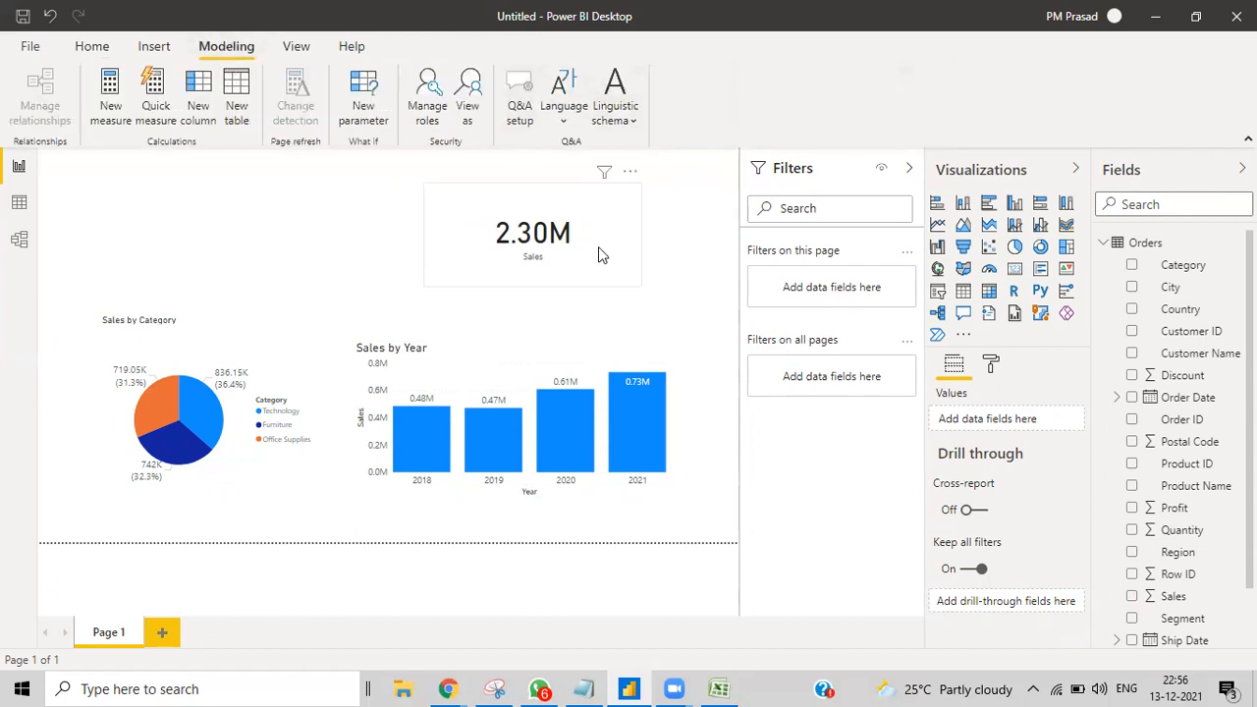
{"action": "left_click", "coordinate": [430, 113]}
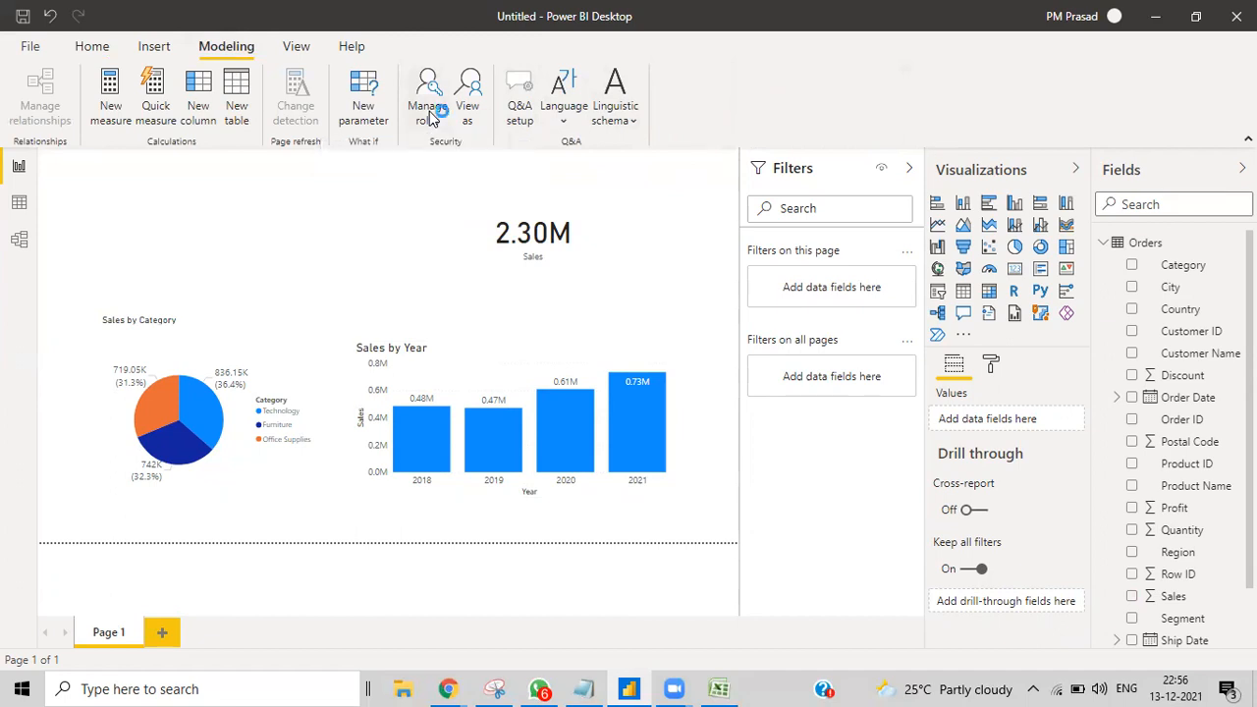
{"action": "left_click", "coordinate": [253, 190]}
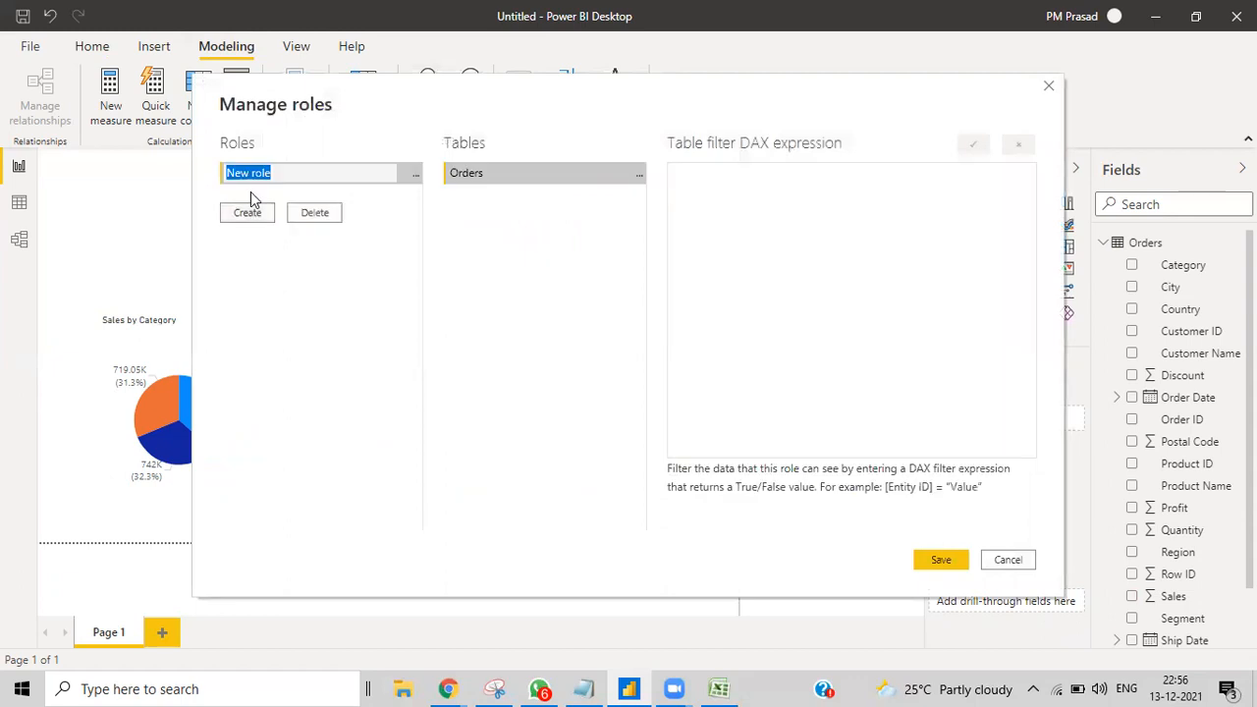
{"action": "double_click", "coordinate": [283, 172]}
{"action": "key", "text": "BackSpace"}
{"action": "type", "text": "sales manager"}
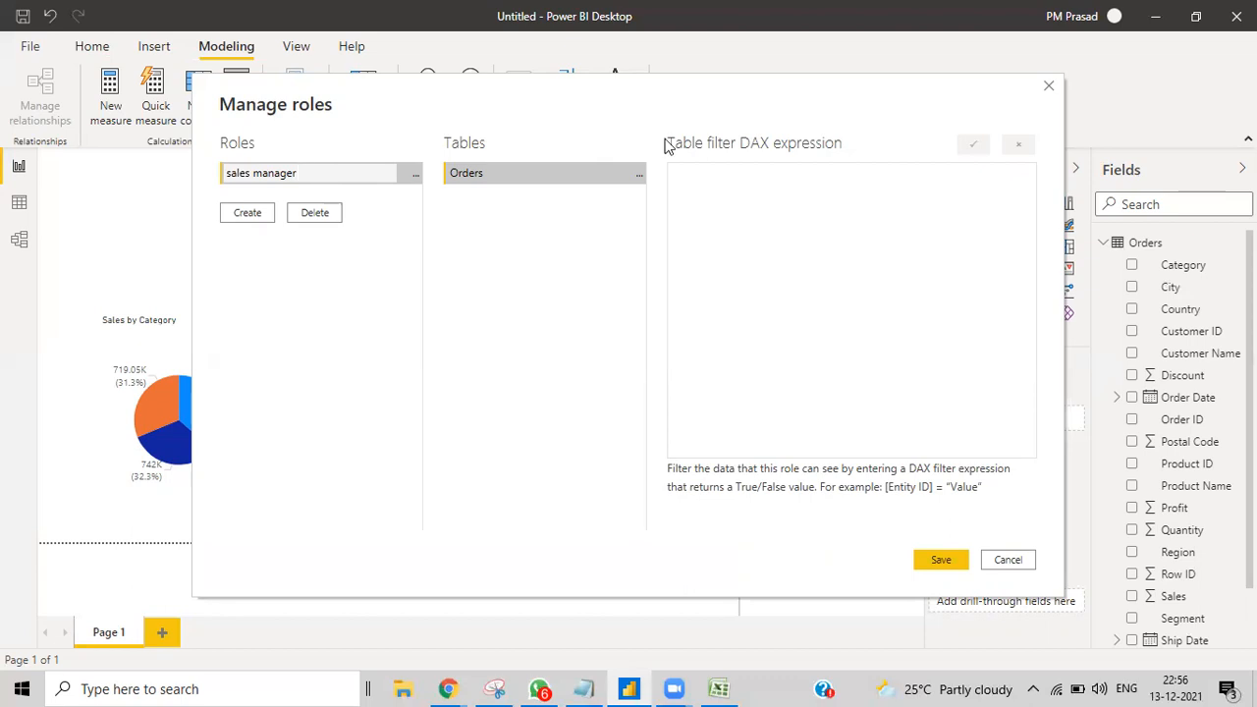
{"action": "left_click_drag", "start_coordinate": [664, 108], "coordinate": [542, 558]}
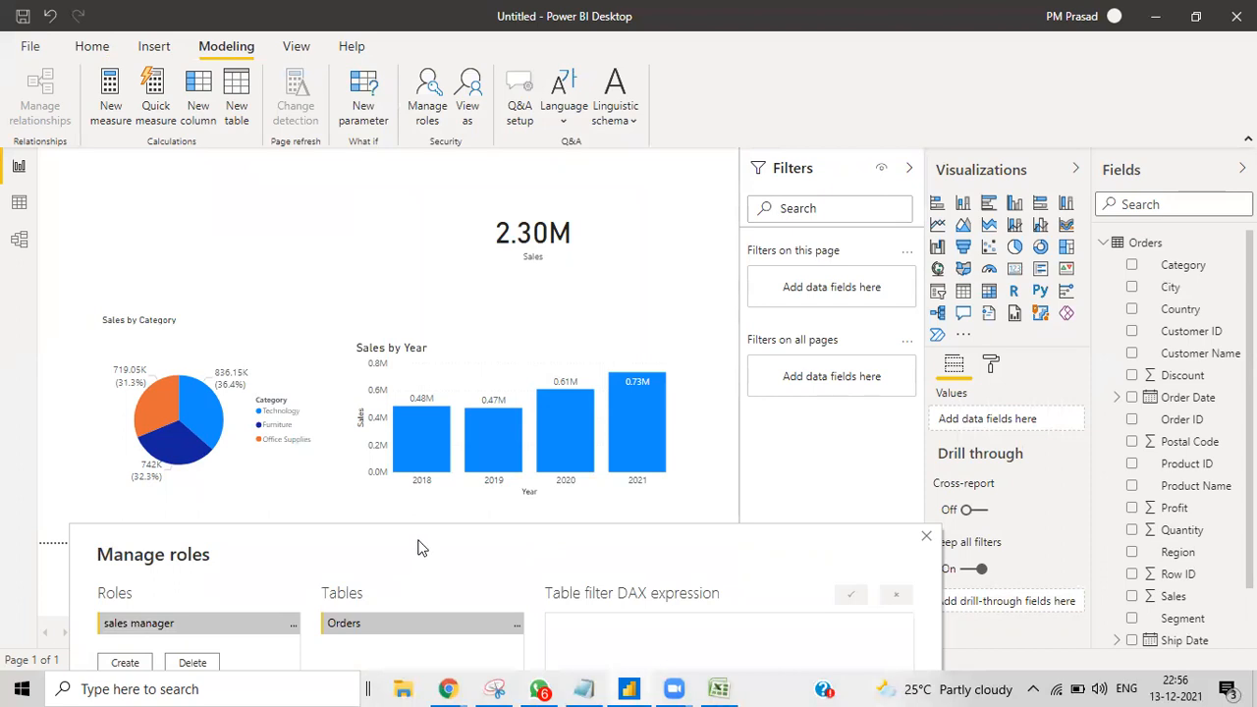
{"action": "left_click_drag", "start_coordinate": [418, 547], "coordinate": [555, 146]}
{"action": "left_click", "coordinate": [334, 227]}
{"action": "left_click", "coordinate": [344, 226]}
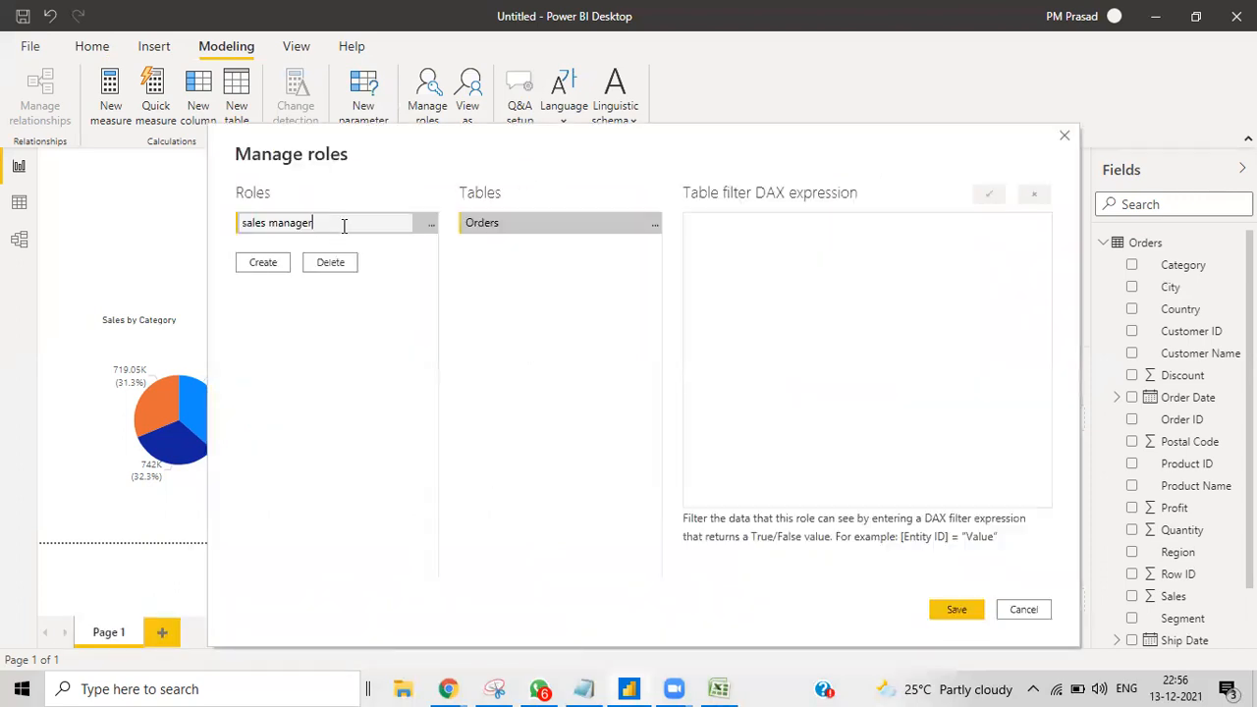
{"action": "left_click", "coordinate": [1031, 613]}
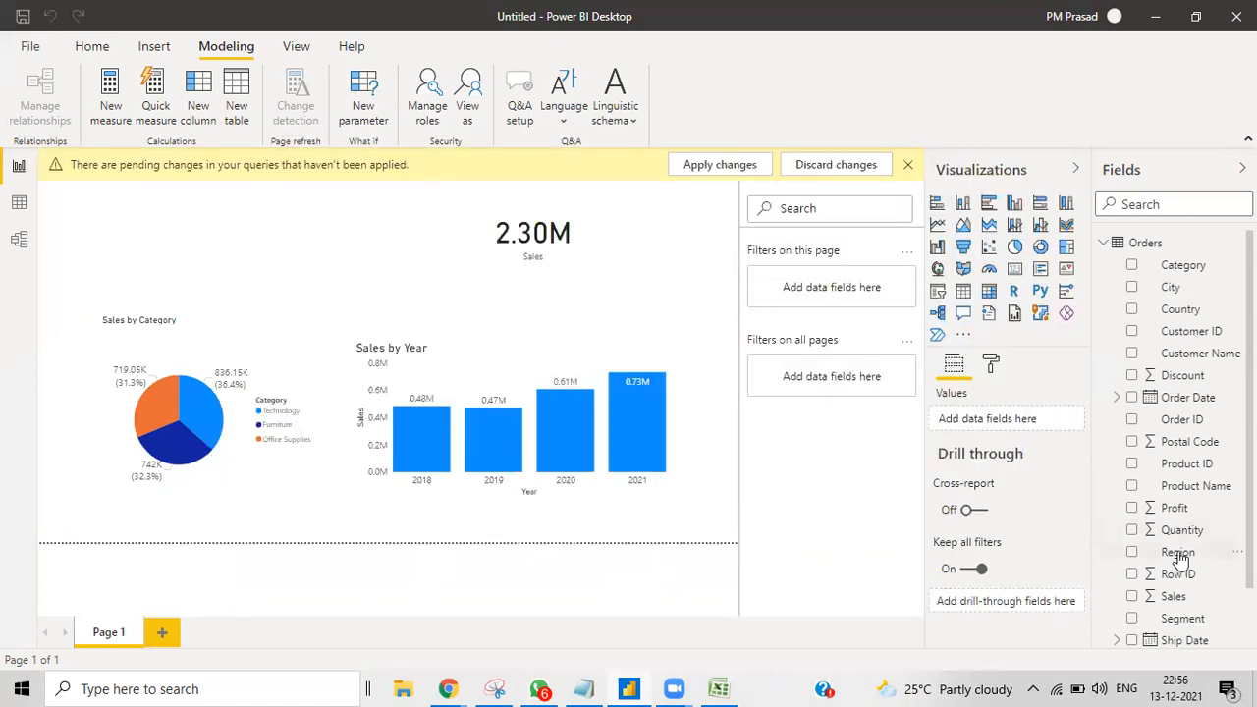
Step: Replace Category with Region as the pie chart's legend, then dismiss the pending-changes notice
{"action": "left_click", "coordinate": [244, 462]}
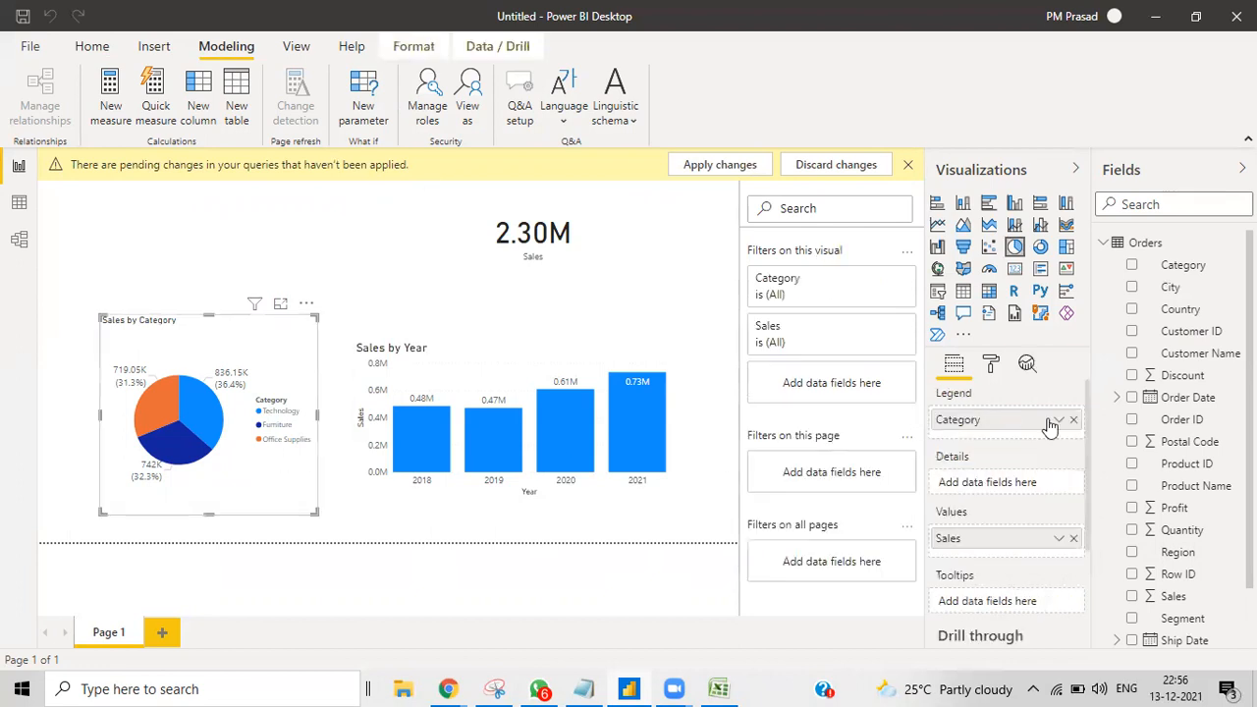
{"action": "left_click_drag", "start_coordinate": [1183, 554], "coordinate": [997, 416]}
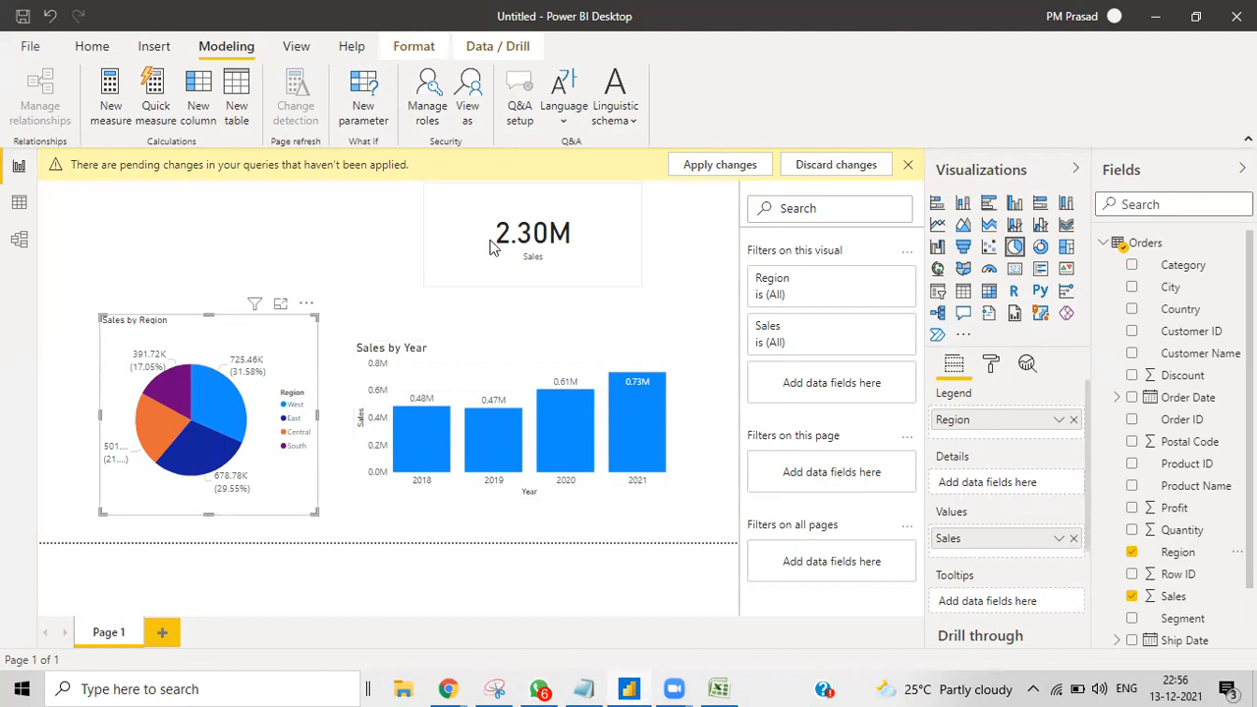
{"action": "left_click", "coordinate": [511, 267]}
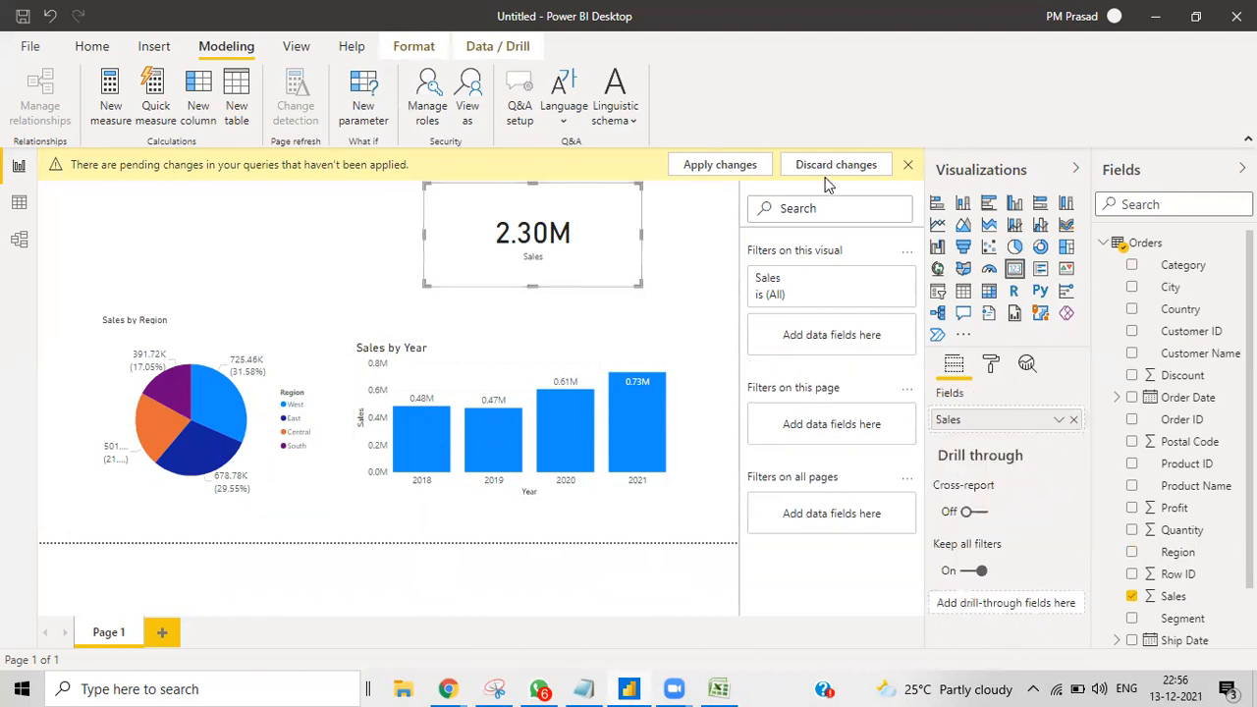
{"action": "left_click", "coordinate": [907, 165]}
Step: Create a new security role named 'sales manager east'
{"action": "left_click", "coordinate": [427, 118]}
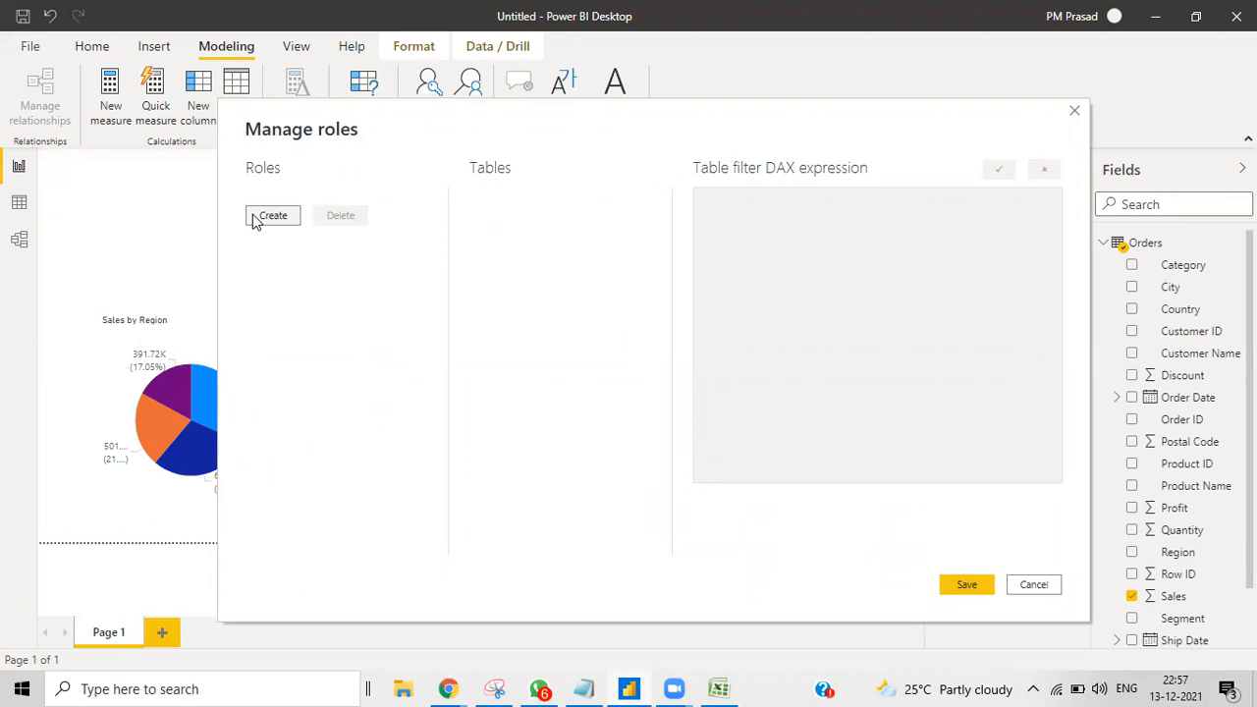
{"action": "left_click", "coordinate": [257, 216]}
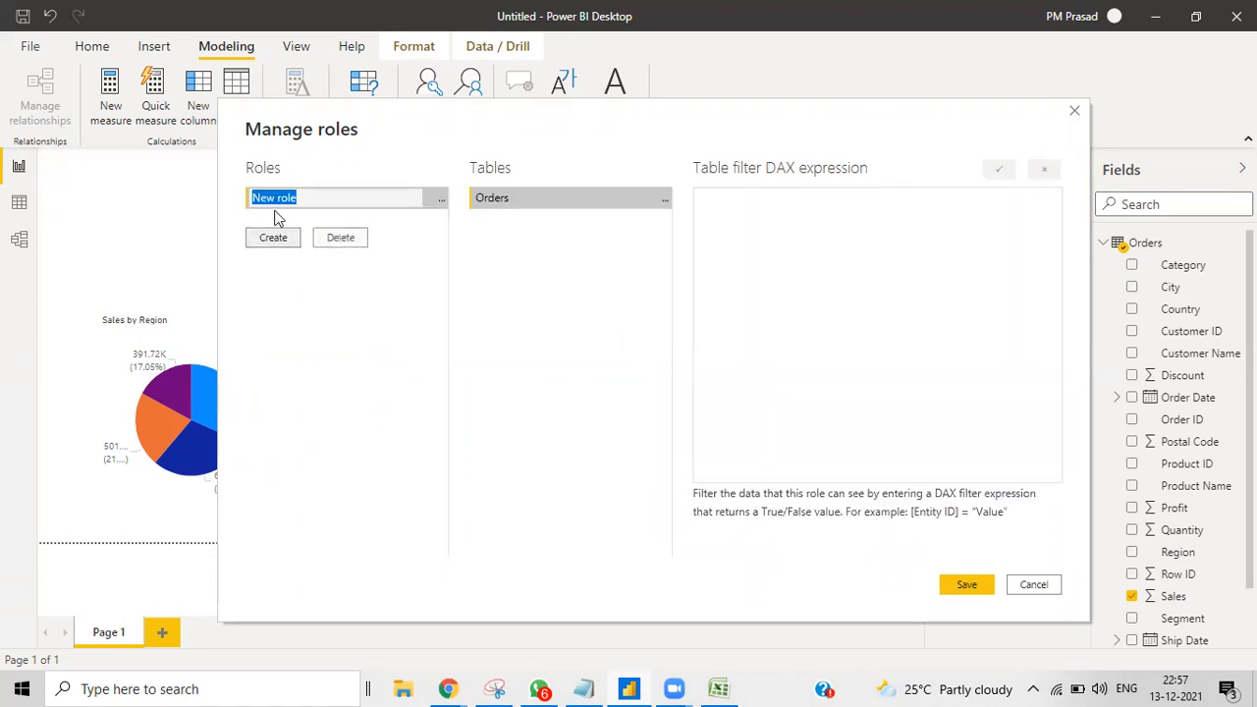
{"action": "key", "text": "BackSpace"}
{"action": "type", "text": "sales amanager"}
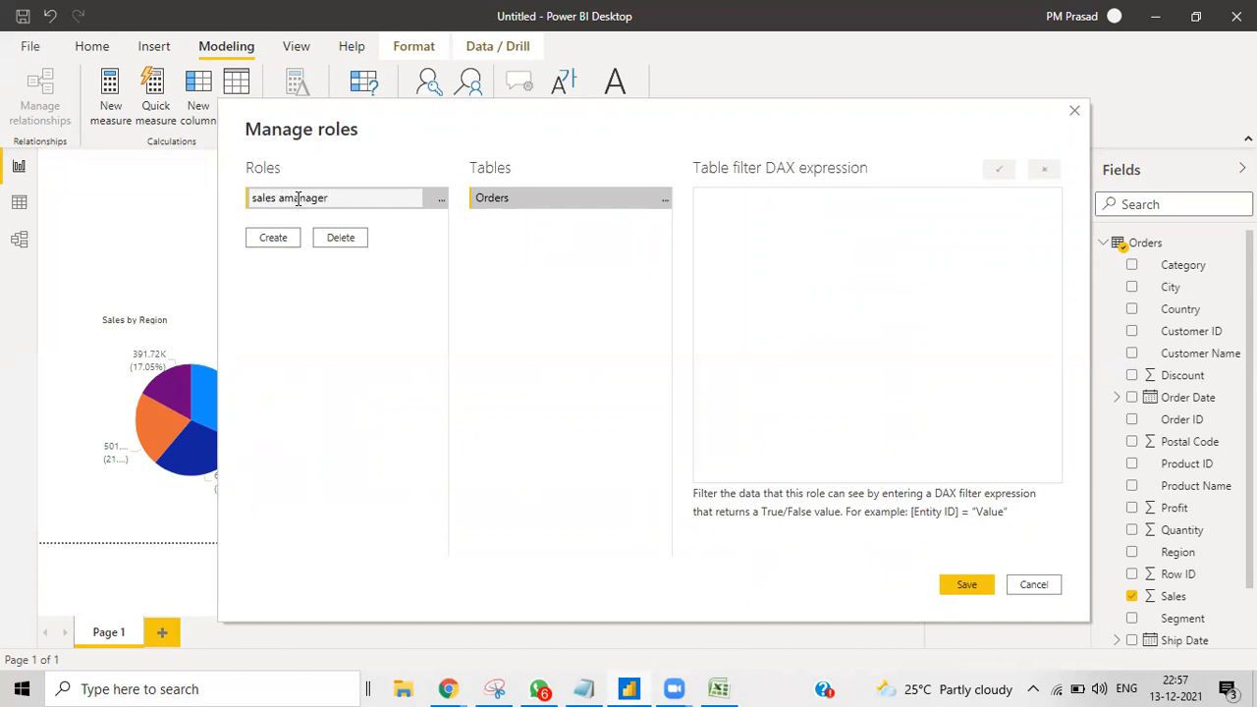
{"action": "left_click", "coordinate": [283, 199]}
{"action": "key", "text": "BackSpace"}
{"action": "key", "text": "BackSpace"}
Step: Filter the role's Orders table to [Region] = "East" and save the role
{"action": "left_click", "coordinate": [659, 203]}
{"action": "left_click", "coordinate": [667, 201]}
{"action": "mouse_move", "coordinate": [748, 214]}
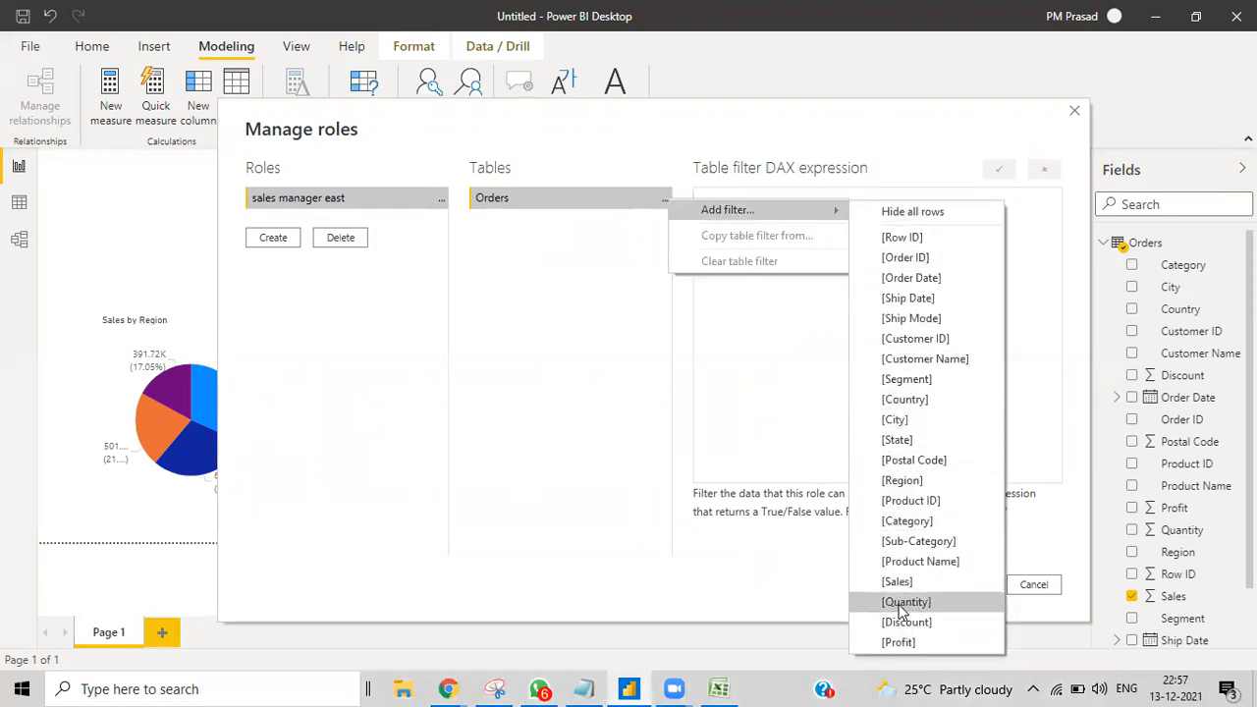
{"action": "left_click", "coordinate": [902, 481]}
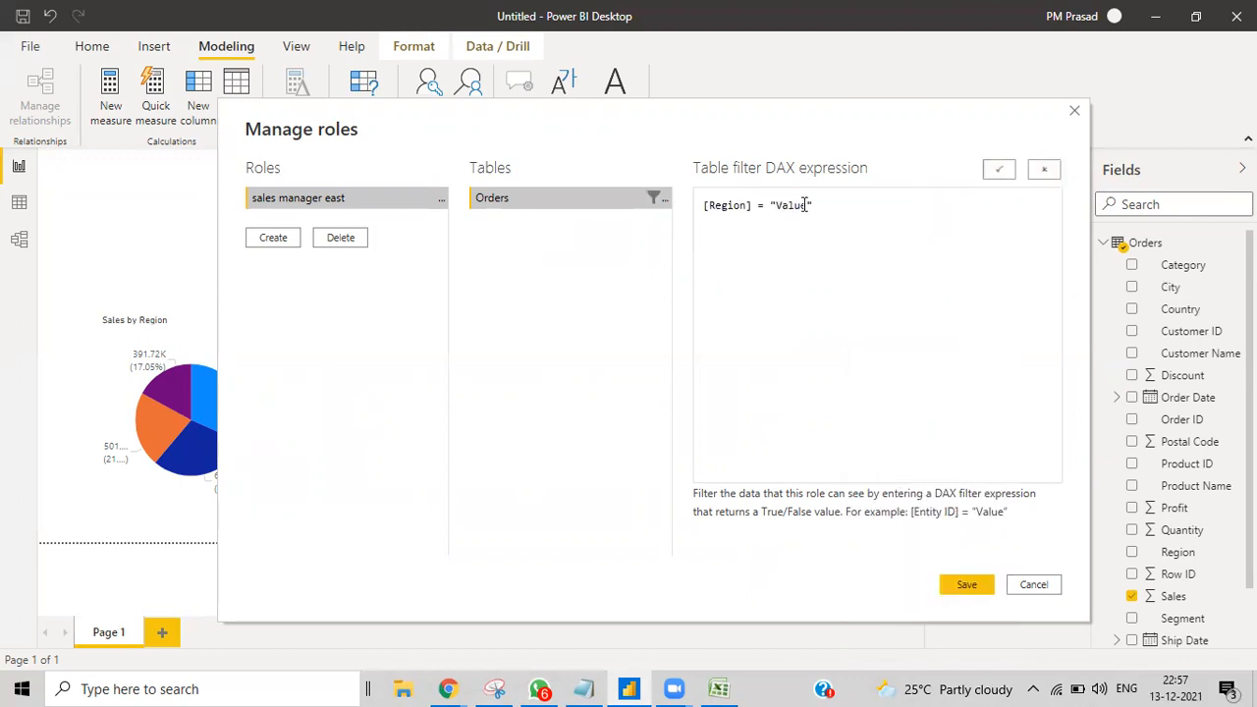
{"action": "key", "text": "BackSpace"}
{"action": "key", "text": "BackSpace"}
{"action": "key", "text": "BackSpace"}
{"action": "key", "text": "BackSpace"}
{"action": "key", "text": "BackSpace"}
{"action": "left_click", "coordinate": [1001, 172]}
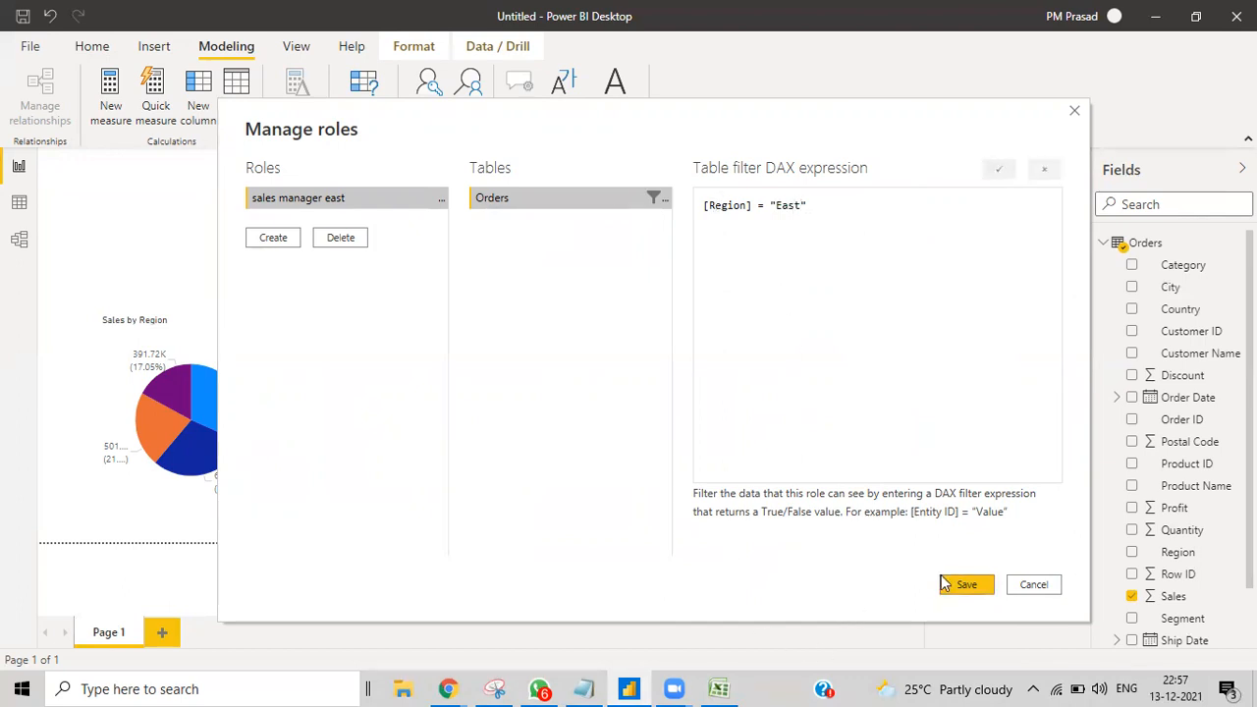
{"action": "left_click", "coordinate": [972, 588]}
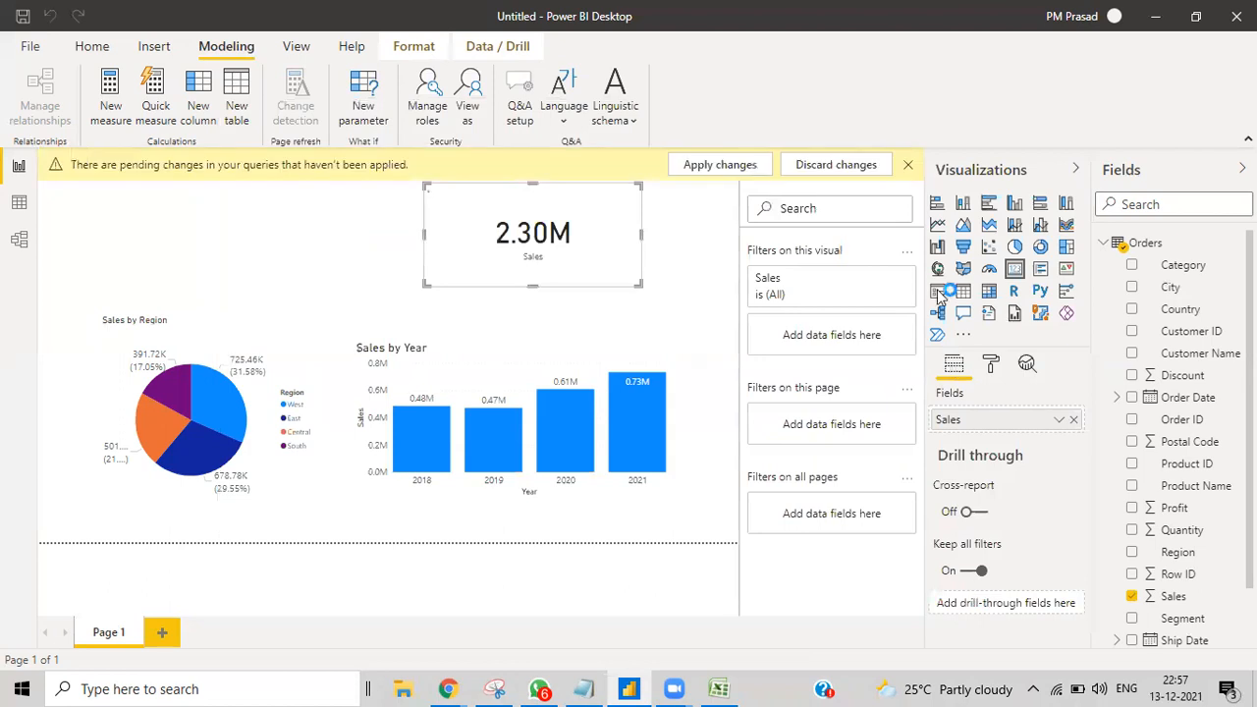
Step: View the report as 'sales manager east', so the card shows only East sales of 678.78K
{"action": "left_click", "coordinate": [909, 168]}
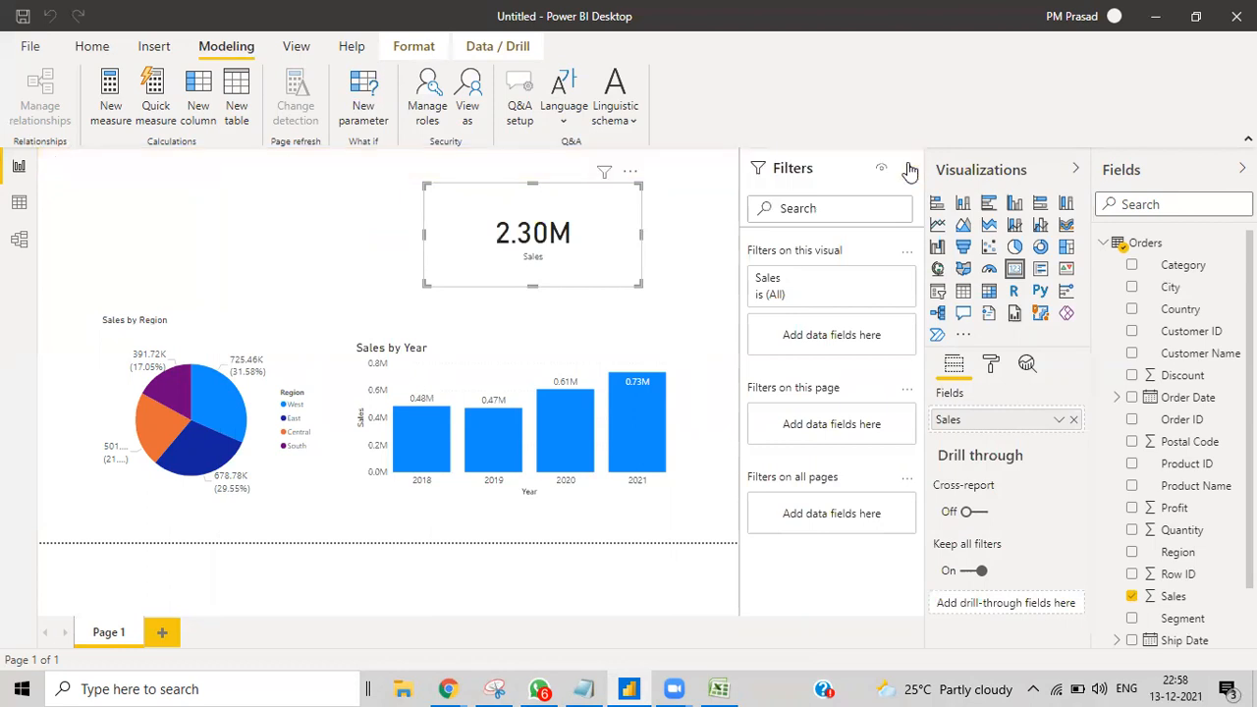
{"action": "left_click", "coordinate": [472, 110]}
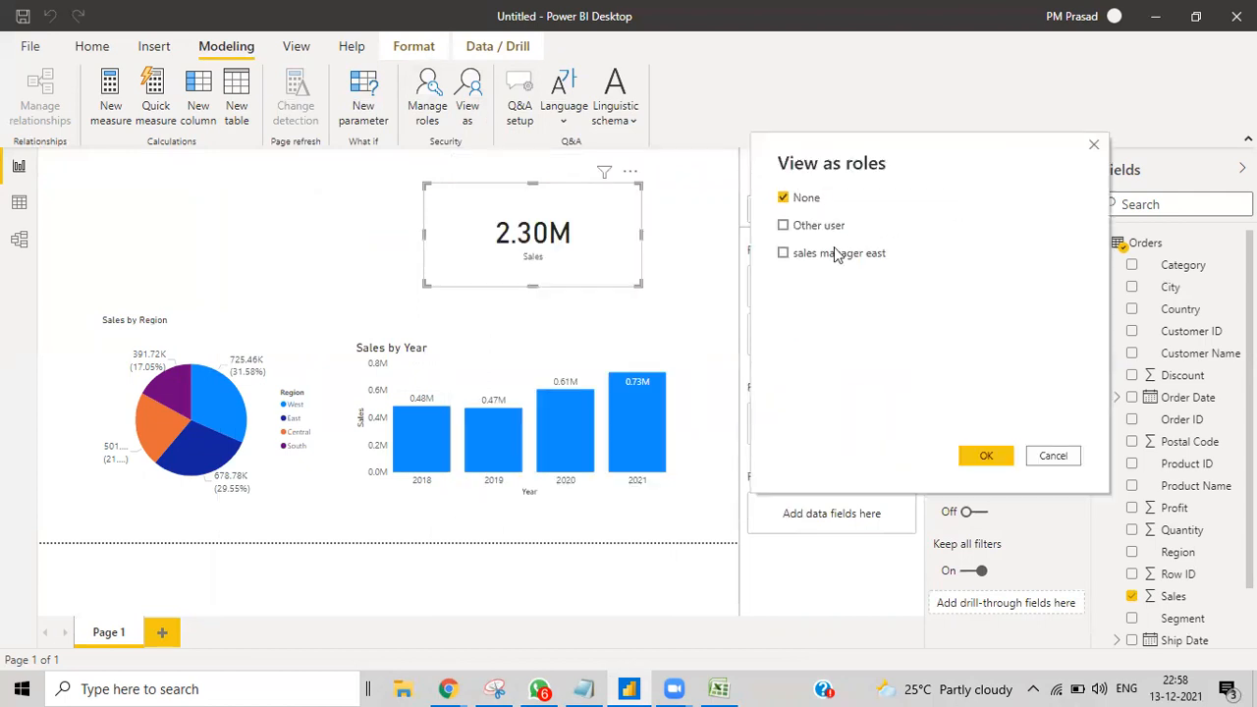
{"action": "left_click", "coordinate": [783, 254]}
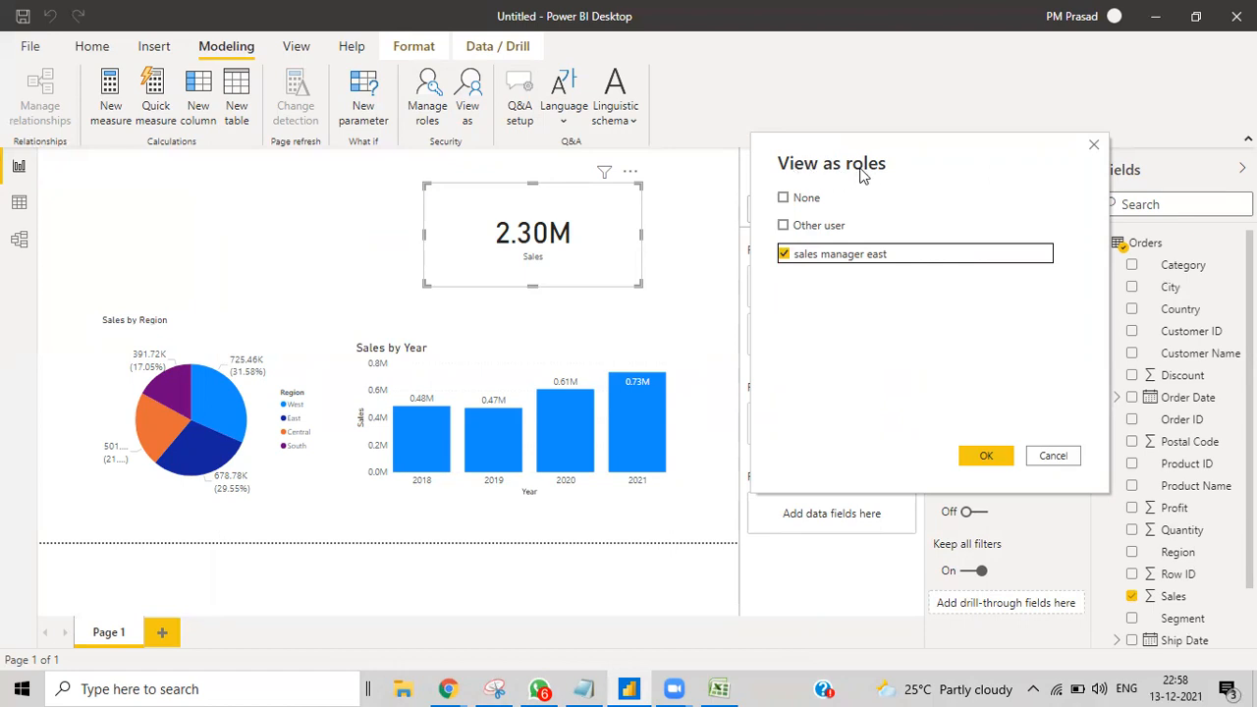
{"action": "left_click", "coordinate": [984, 459]}
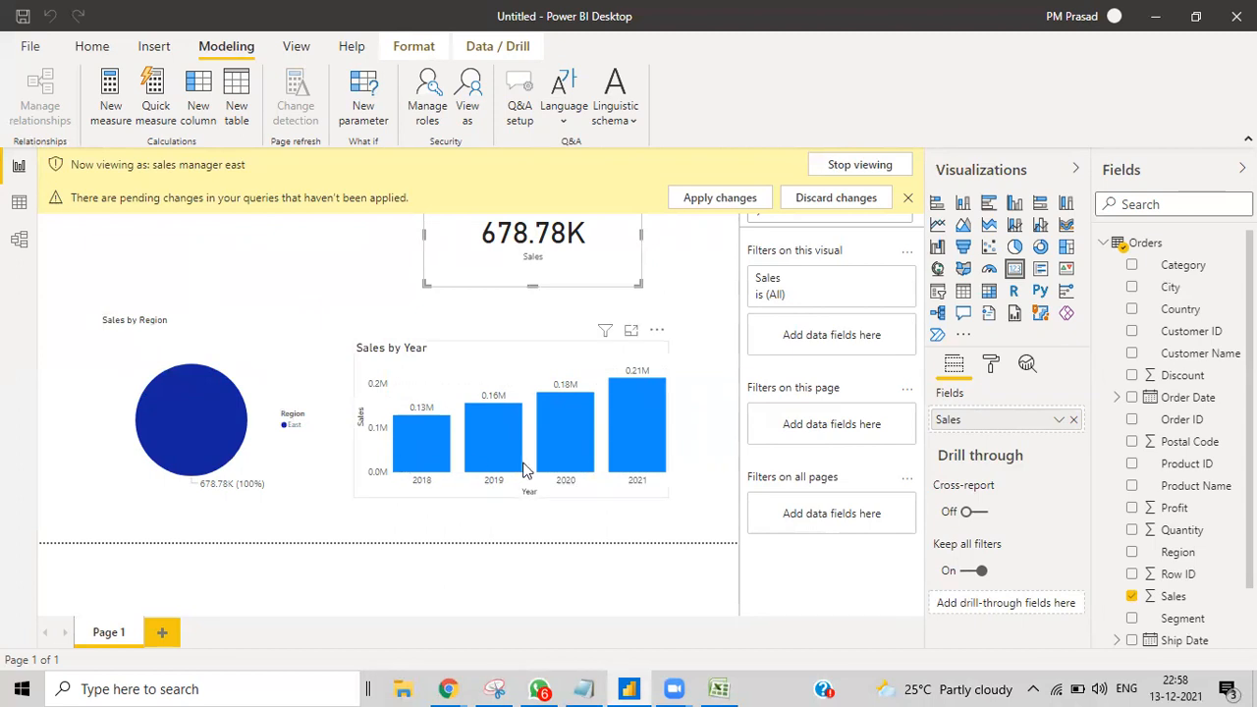
{"action": "left_click", "coordinate": [907, 198]}
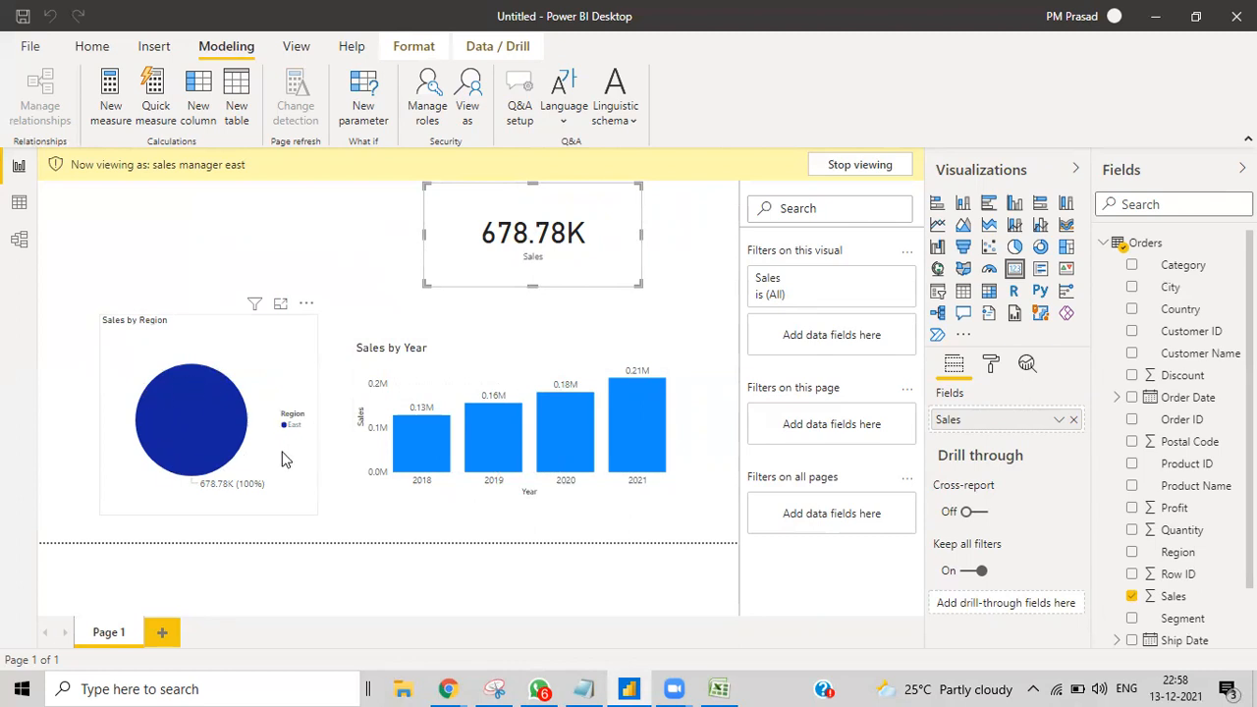
Step: Create role 'sales manager for west & central' with two Region conditions on Orders
{"action": "left_click", "coordinate": [420, 108]}
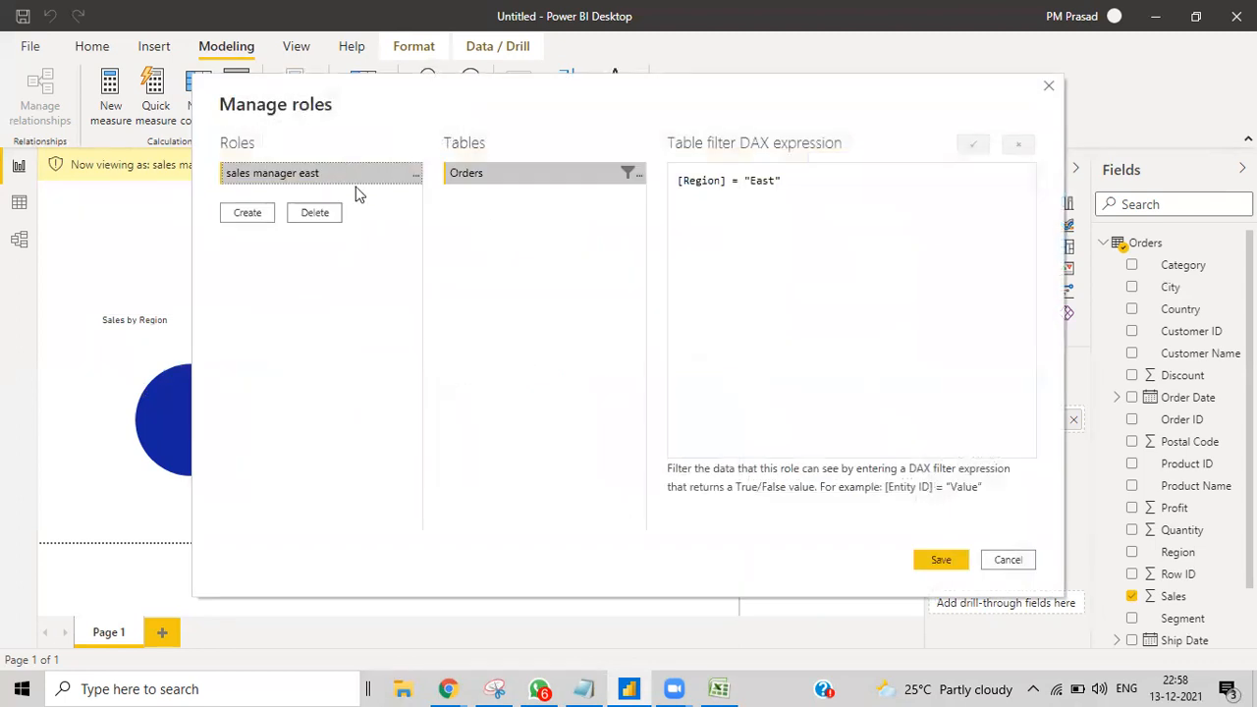
{"action": "left_click", "coordinate": [246, 220]}
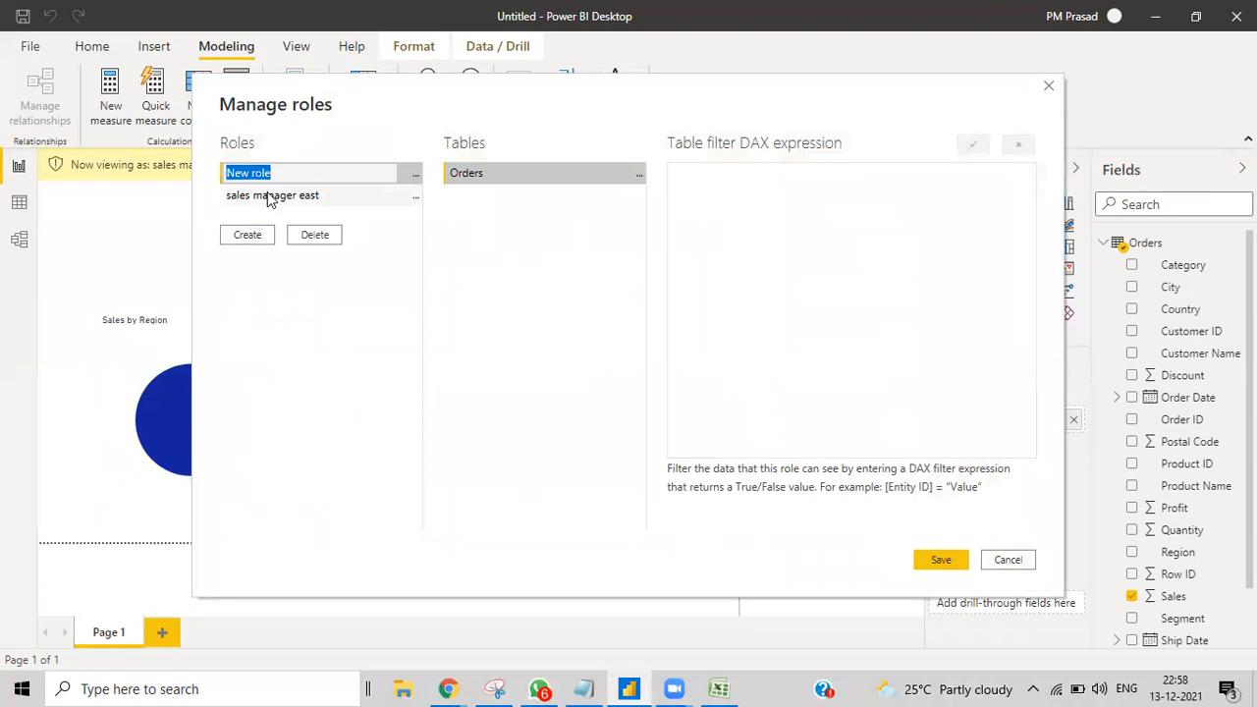
{"action": "type", "text": "sales manager for west "}
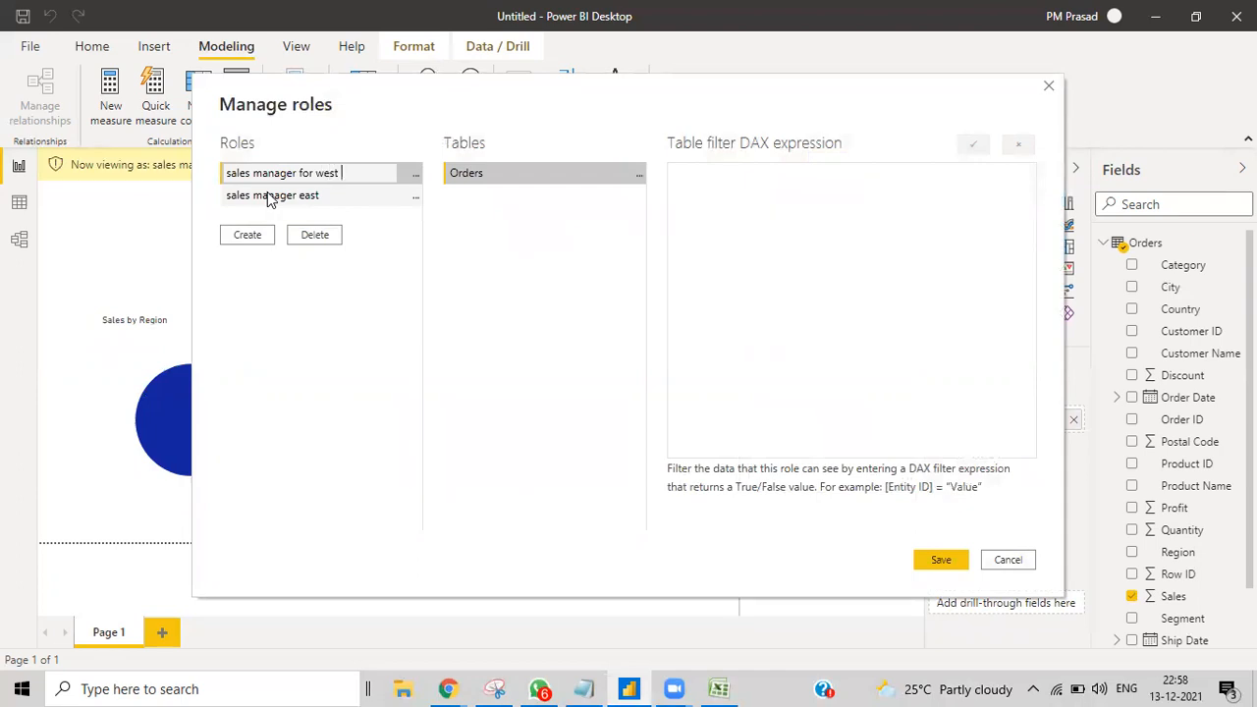
{"action": "type", "text": "& central"}
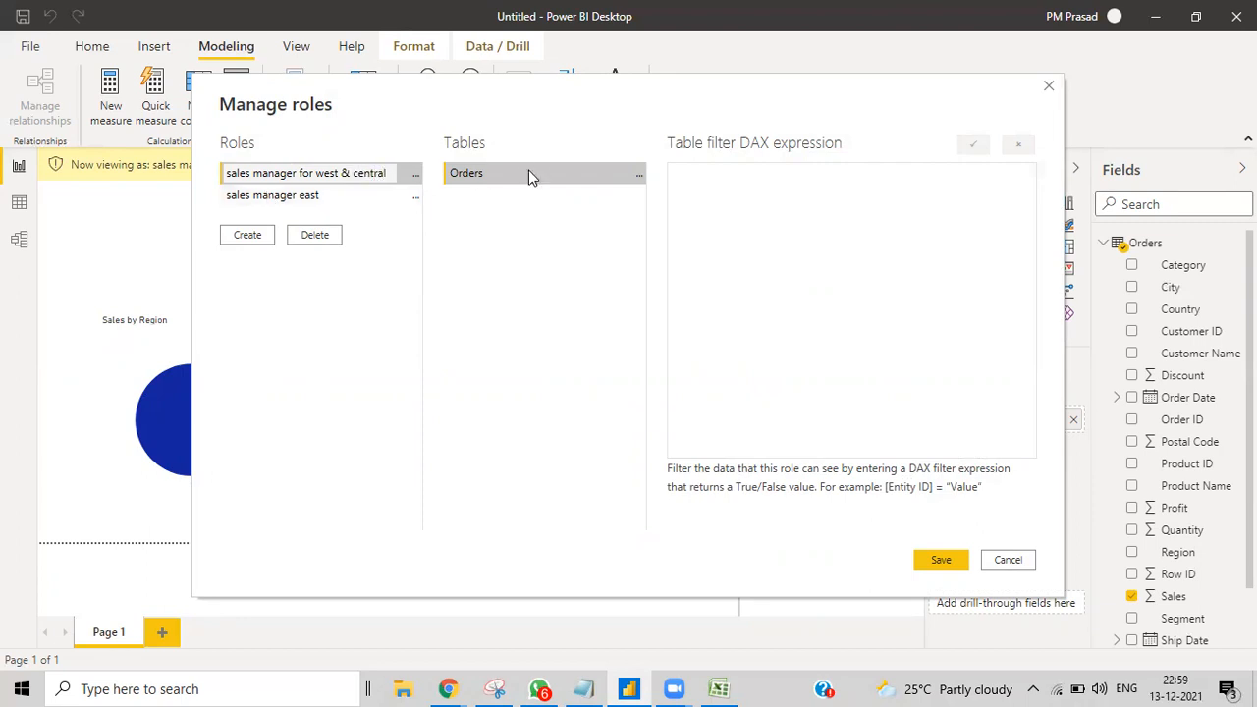
{"action": "left_click", "coordinate": [639, 174]}
{"action": "mouse_move", "coordinate": [711, 190]}
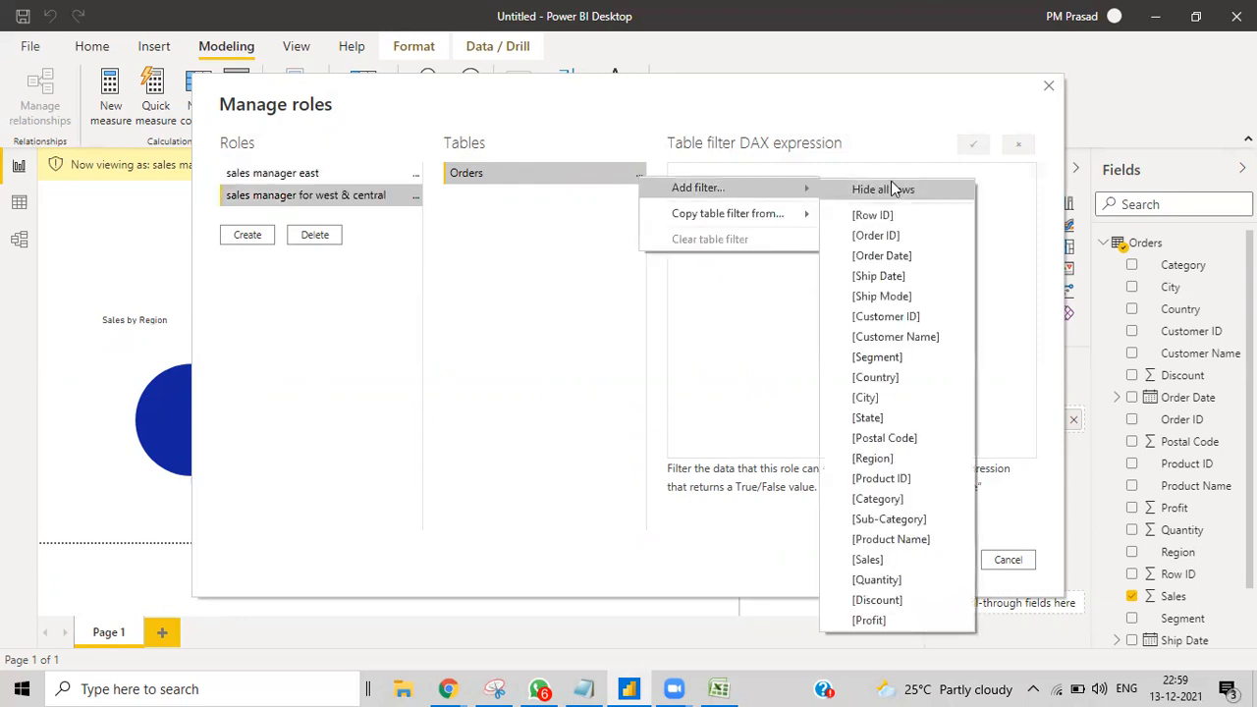
{"action": "left_click", "coordinate": [882, 457]}
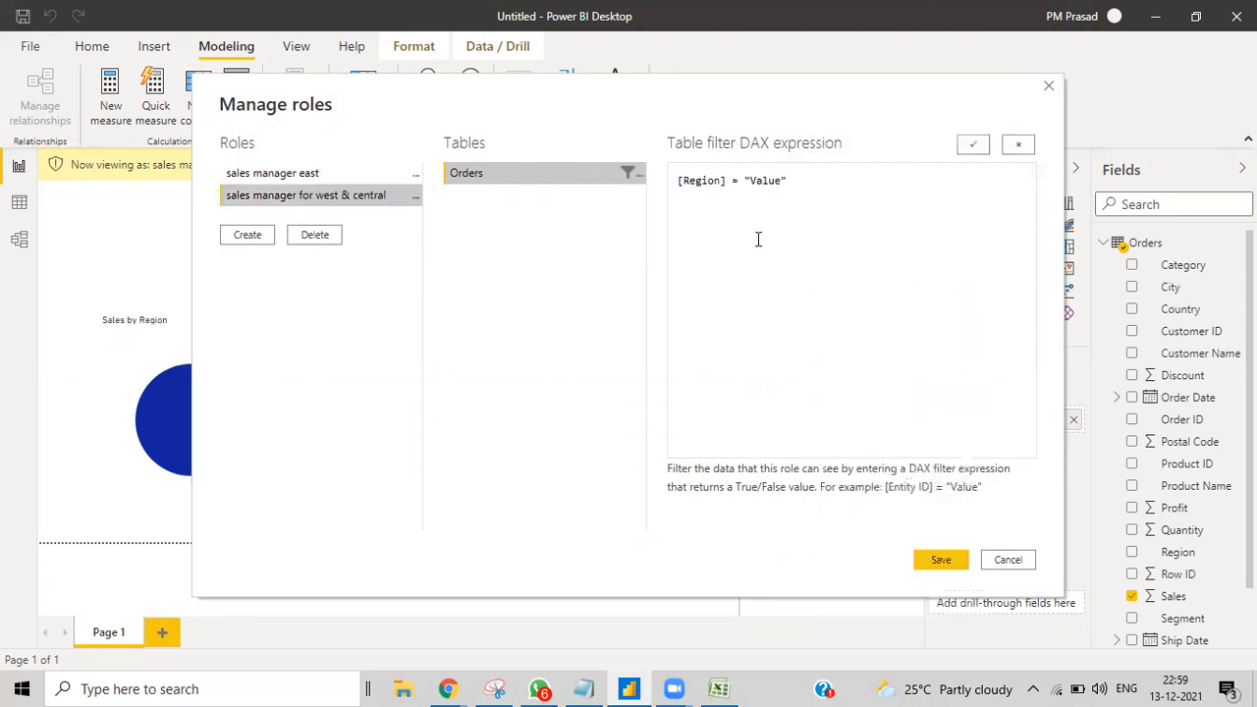
{"action": "left_click", "coordinate": [639, 175]}
{"action": "mouse_move", "coordinate": [732, 186]}
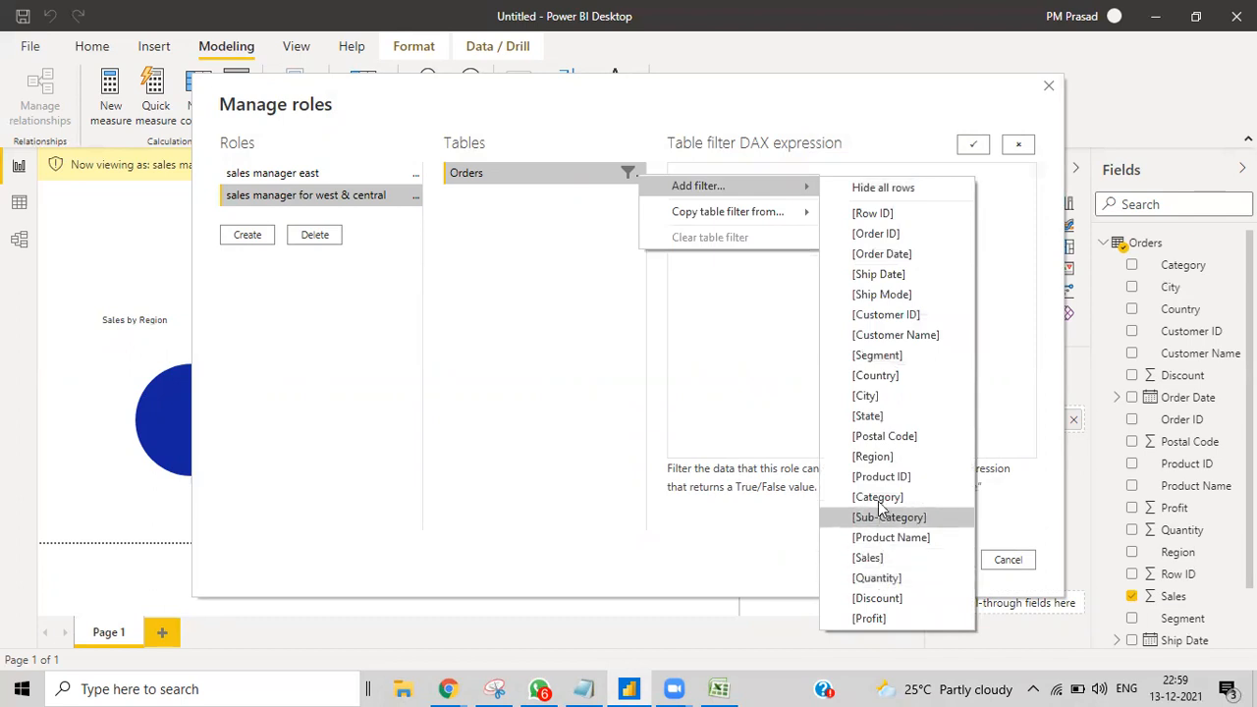
{"action": "left_click", "coordinate": [868, 455]}
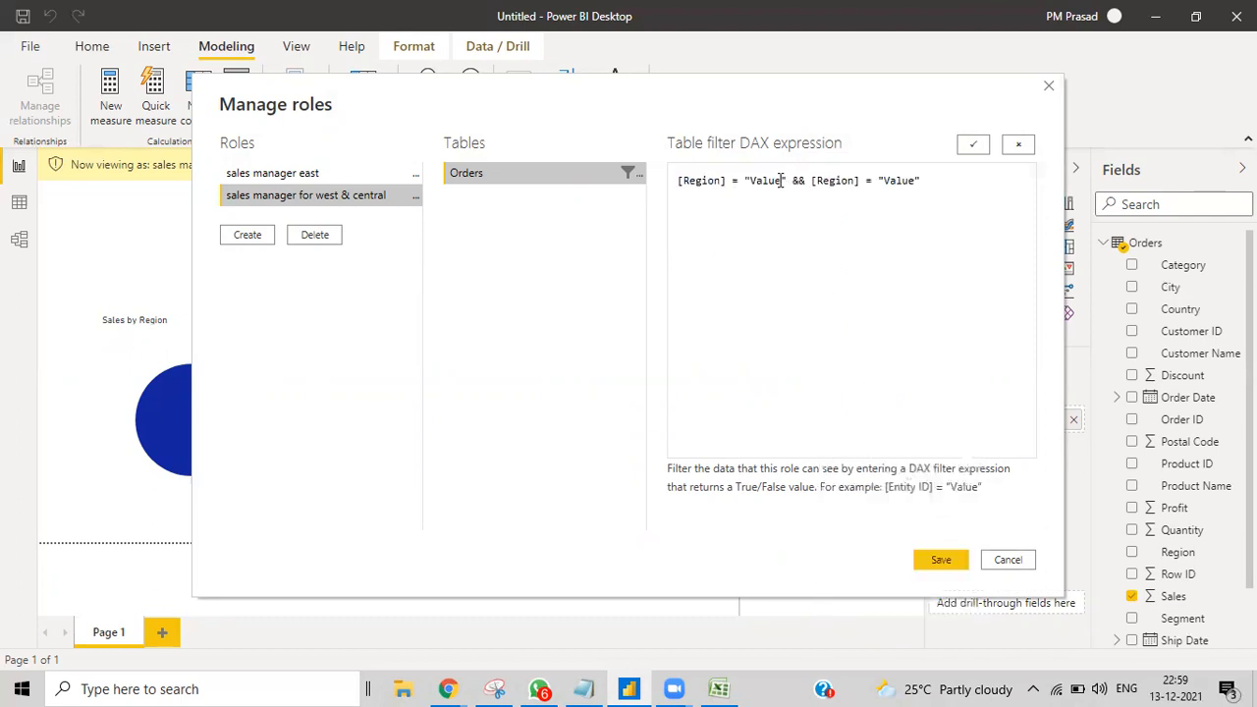
Step: Set the two Region values to West and Central, then save the role
{"action": "left_click", "coordinate": [784, 202]}
{"action": "key", "text": "BackSpace"}
{"action": "key", "text": "BackSpace"}
{"action": "key", "text": "BackSpace"}
{"action": "key", "text": "BackSpace"}
{"action": "key", "text": "BackSpace"}
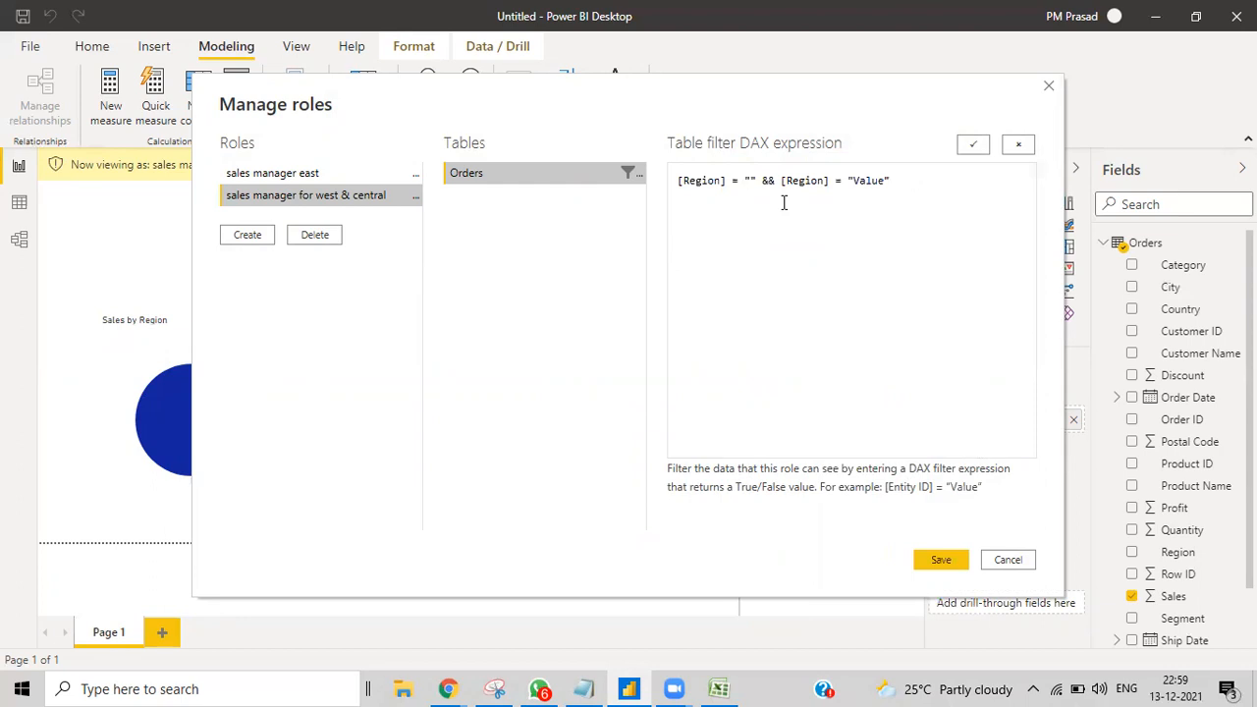
{"action": "type", "text": "WEST"}
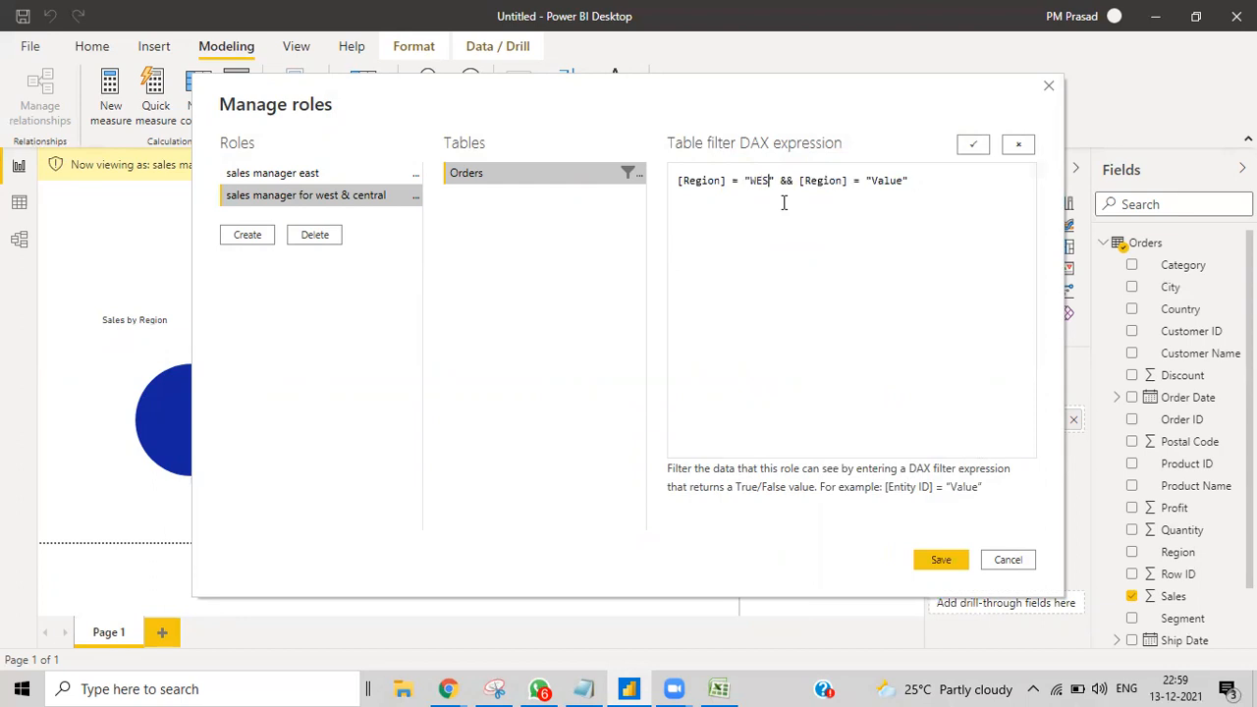
{"action": "key", "text": "BackSpace"}
{"action": "key", "text": "BackSpace"}
{"action": "key", "text": "BackSpace"}
{"action": "type", "text": "est"}
{"action": "left_click", "coordinate": [907, 183]}
{"action": "key", "text": "BackSpace"}
{"action": "key", "text": "BackSpace"}
{"action": "key", "text": "BackSpace"}
{"action": "key", "text": "BackSpace"}
{"action": "key", "text": "BackSpace"}
{"action": "key", "text": "BackSpace"}
{"action": "type", "text": "Centra"}
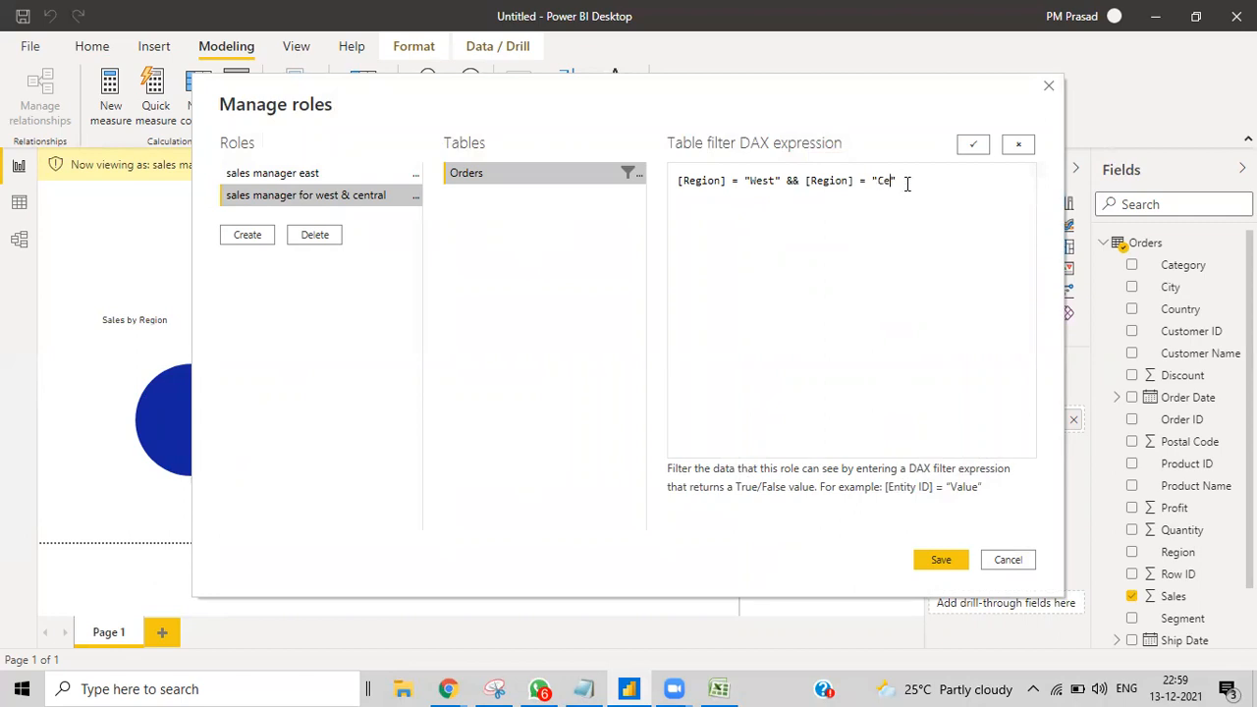
{"action": "type", "text": "l"}
{"action": "left_click", "coordinate": [973, 145]}
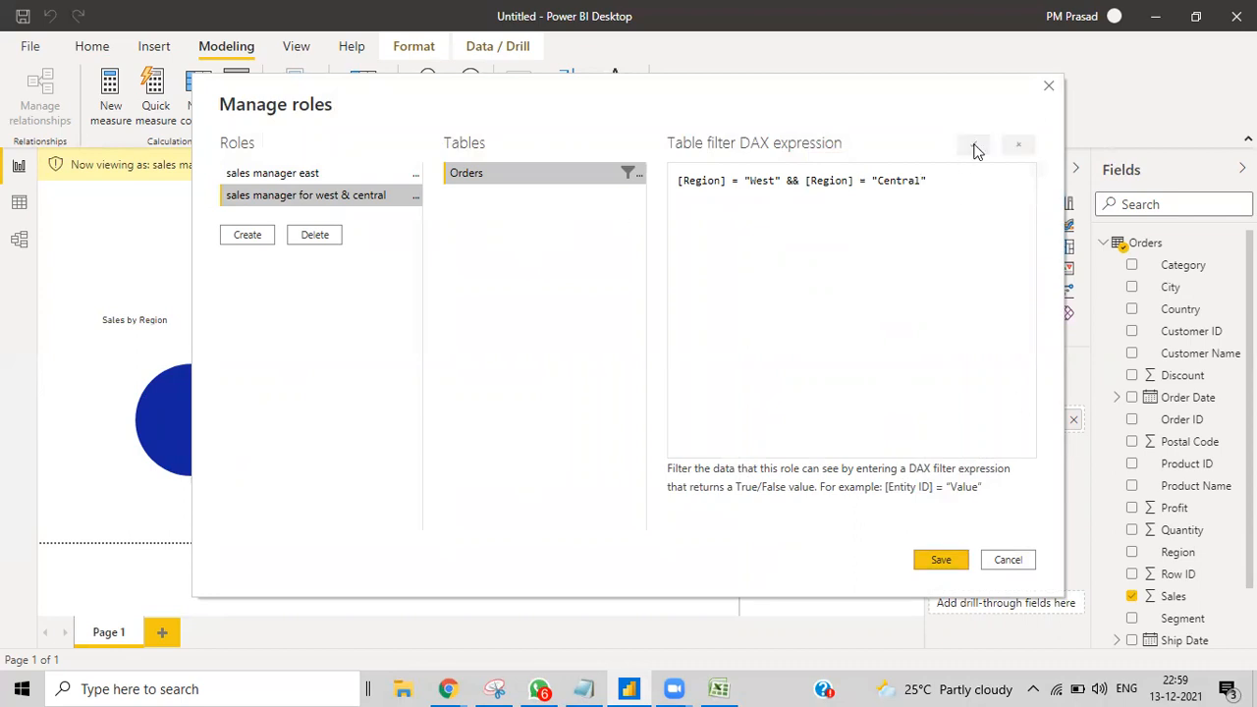
{"action": "left_click", "coordinate": [933, 560]}
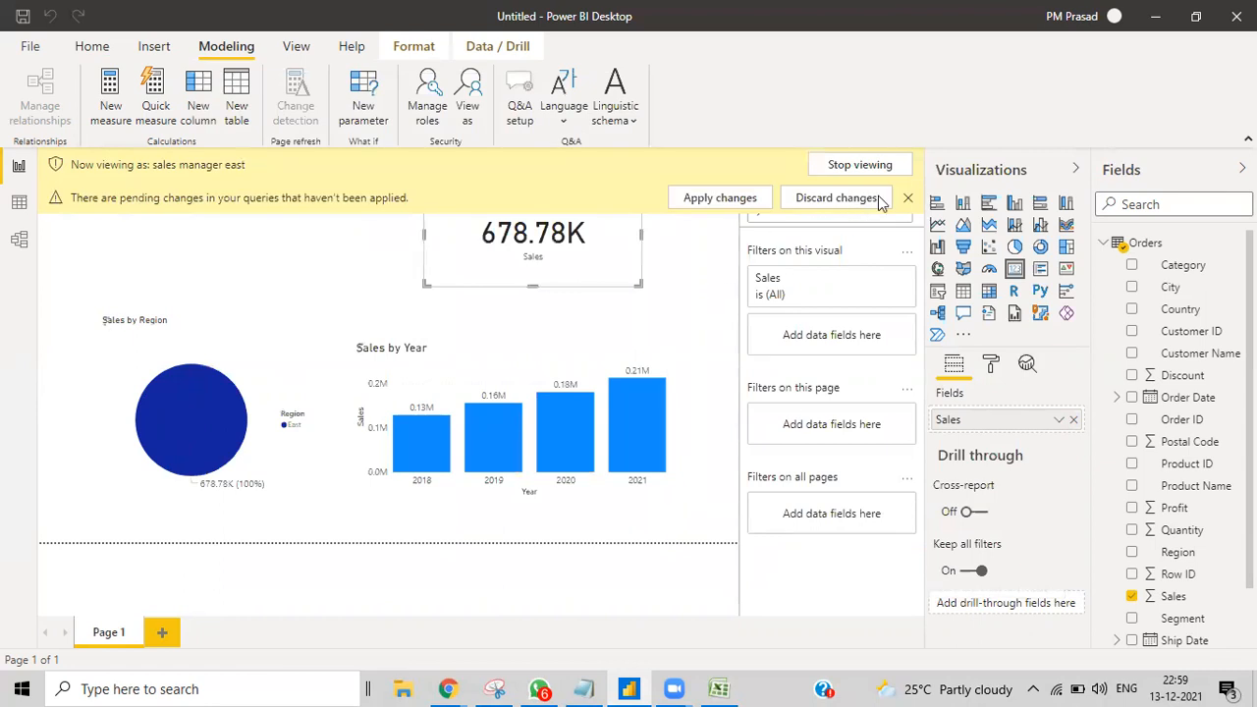
Step: Stop previewing the report as the sales manager east role
{"action": "left_click", "coordinate": [909, 200]}
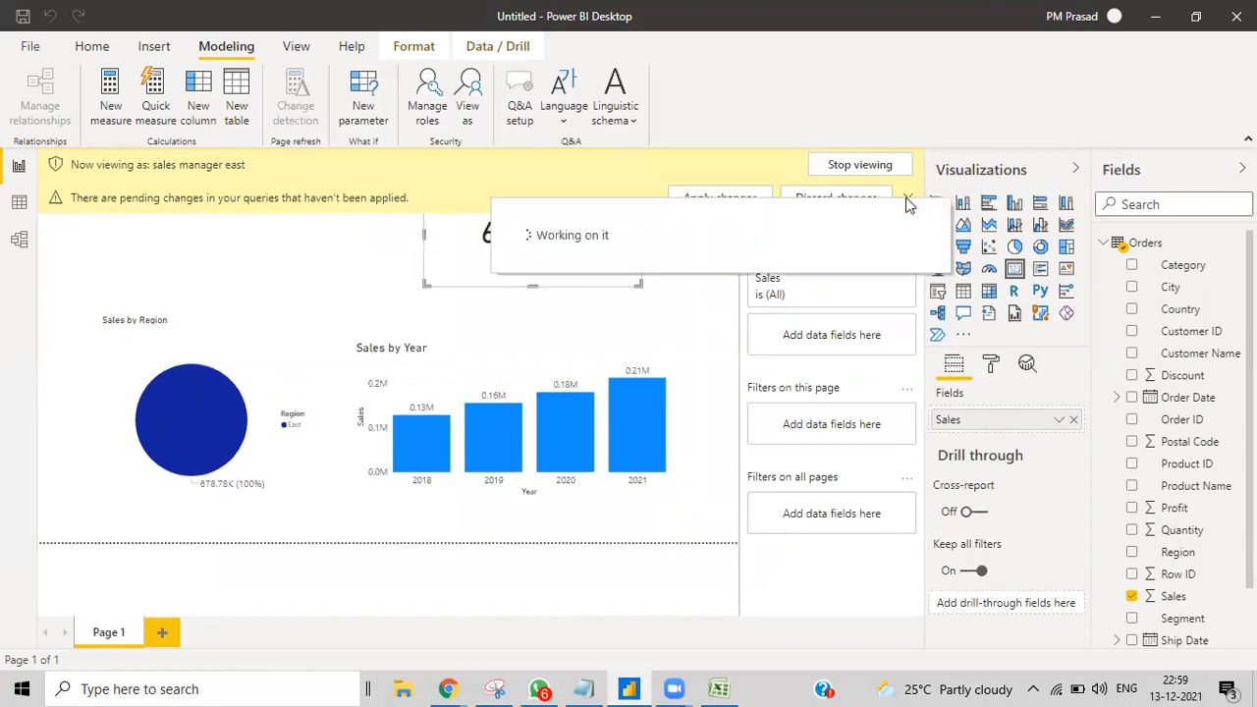
{"action": "left_click", "coordinate": [909, 200]}
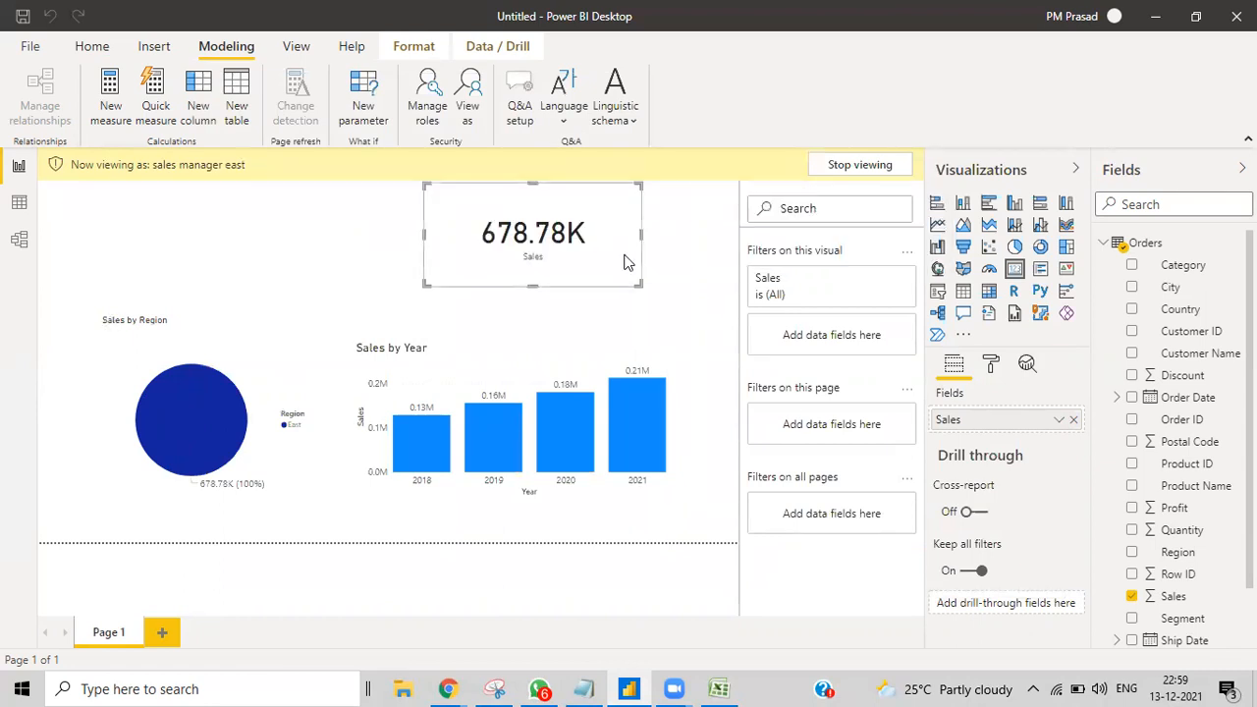
{"action": "left_click", "coordinate": [849, 167]}
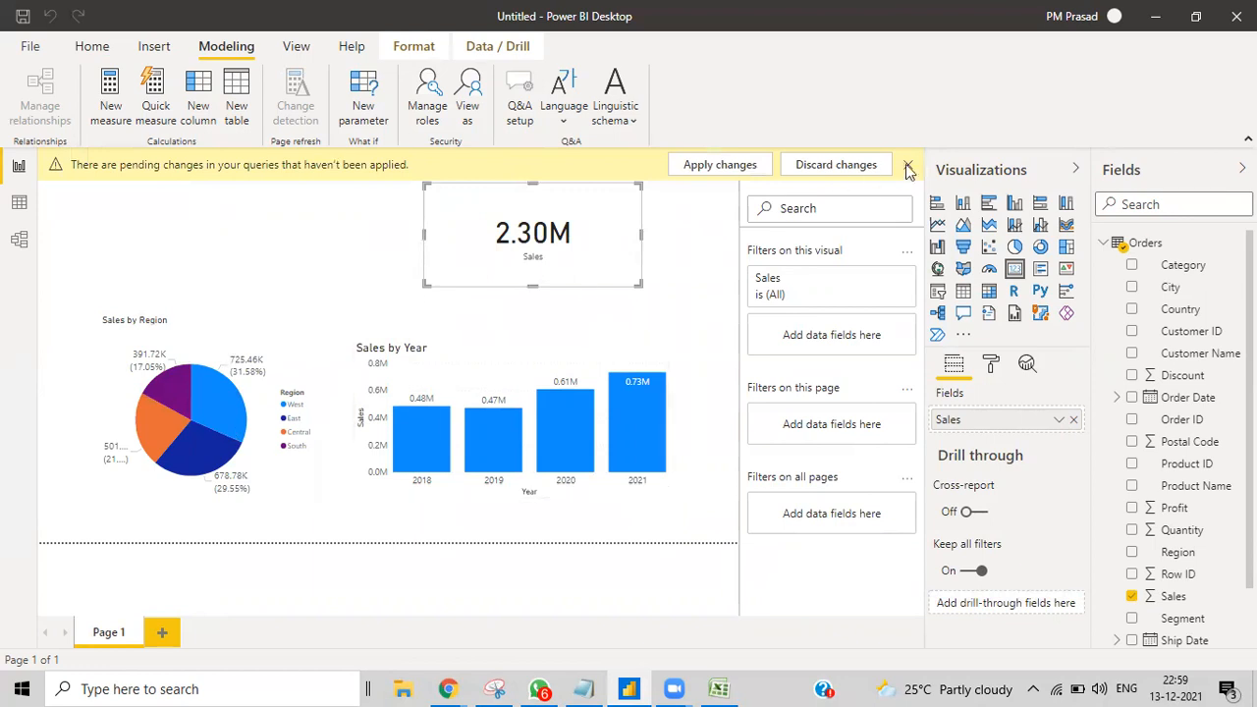
{"action": "left_click", "coordinate": [909, 166]}
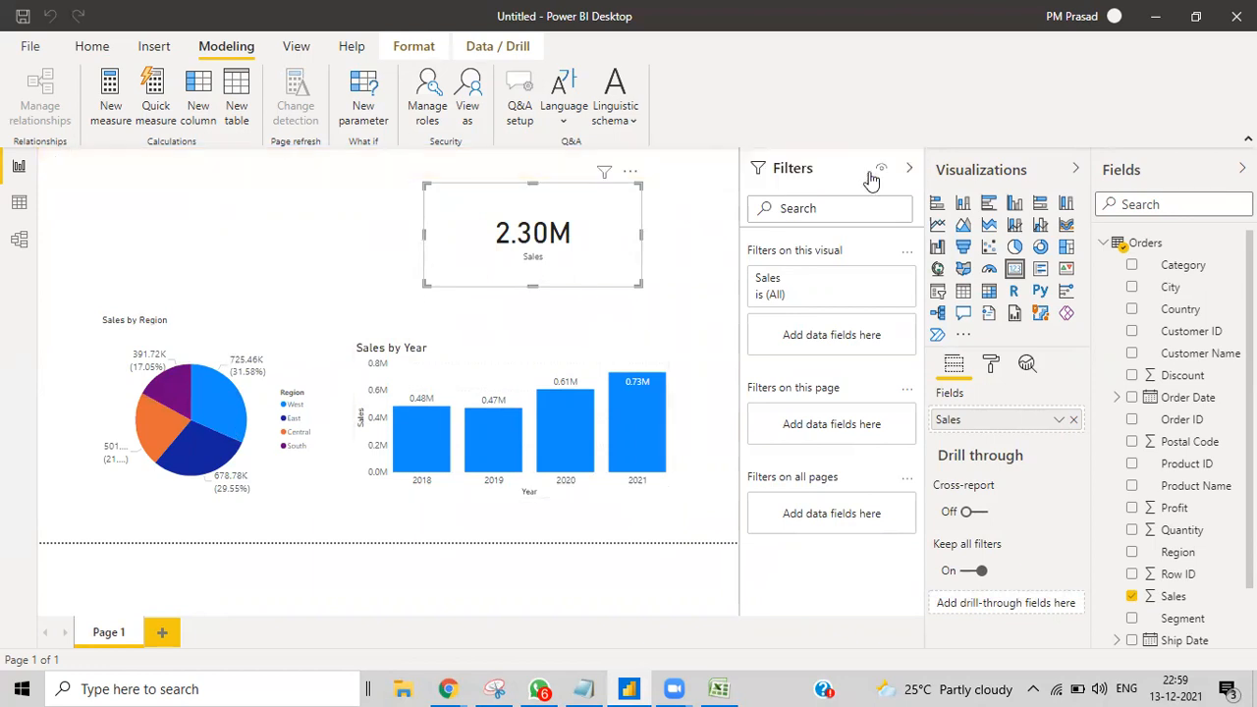
Step: Preview the report as 'sales manager for west & central', which yields blank sales
{"action": "left_click", "coordinate": [469, 108]}
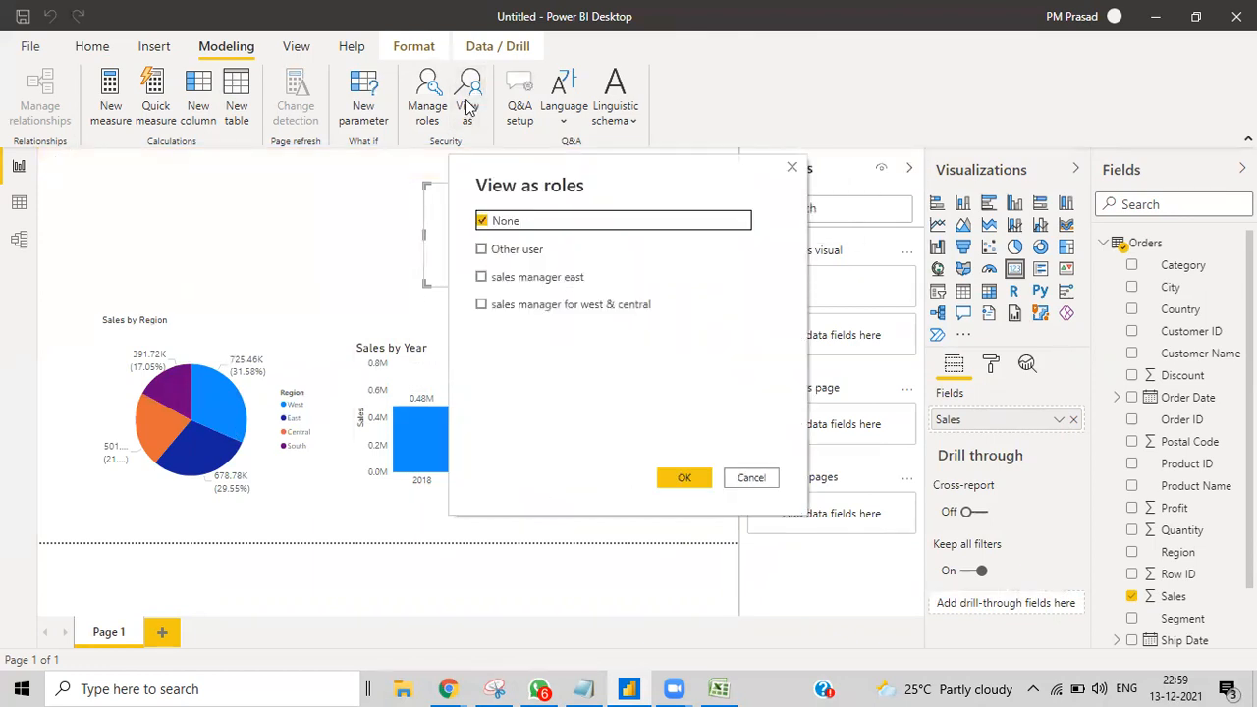
{"action": "left_click", "coordinate": [564, 306]}
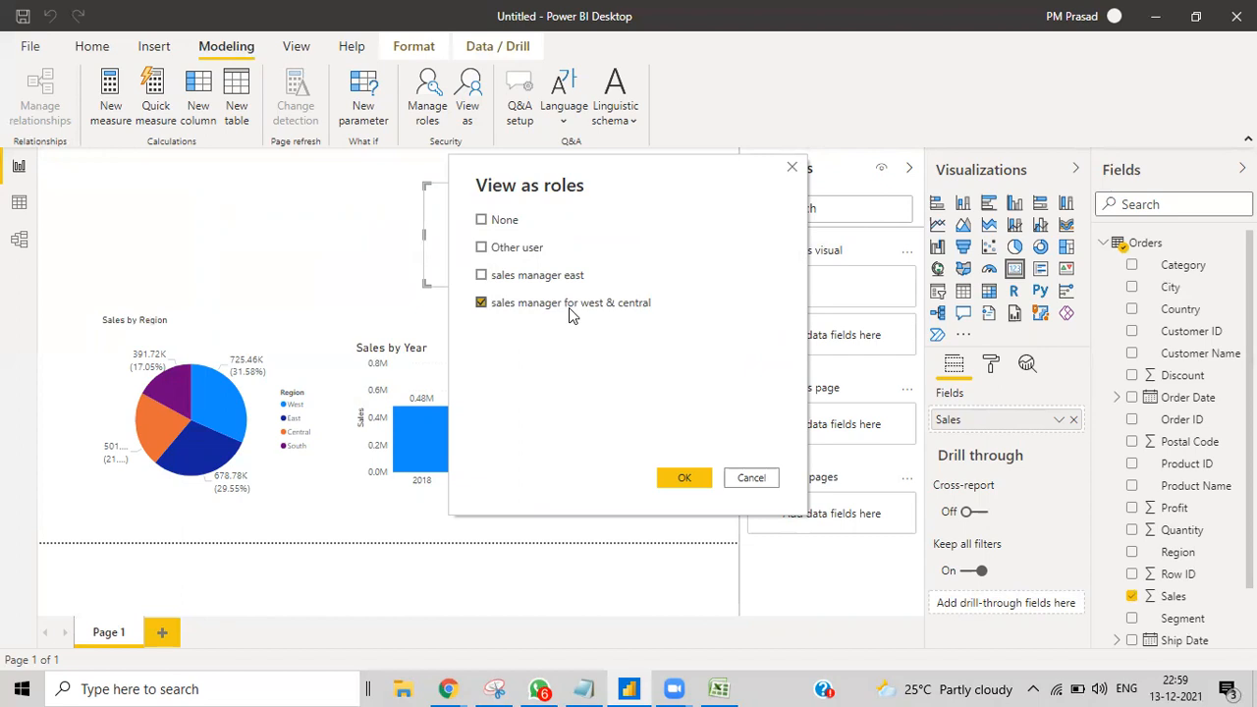
{"action": "left_click", "coordinate": [681, 479]}
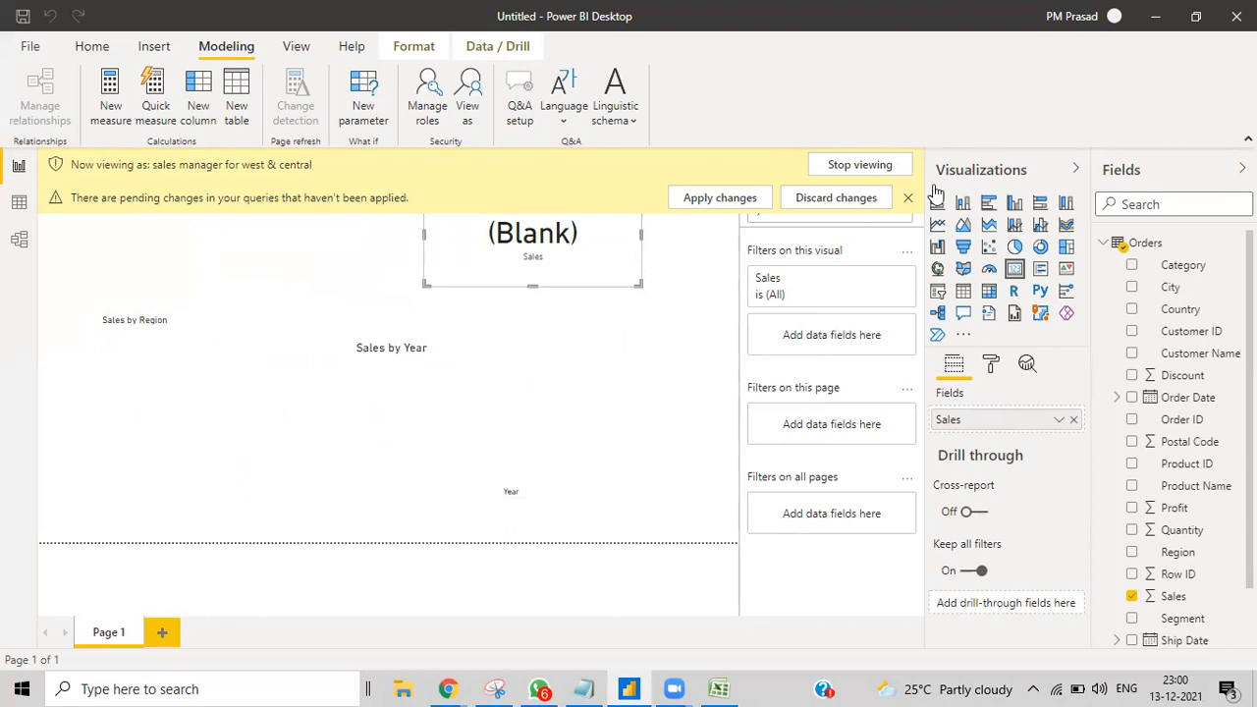
{"action": "left_click", "coordinate": [908, 198]}
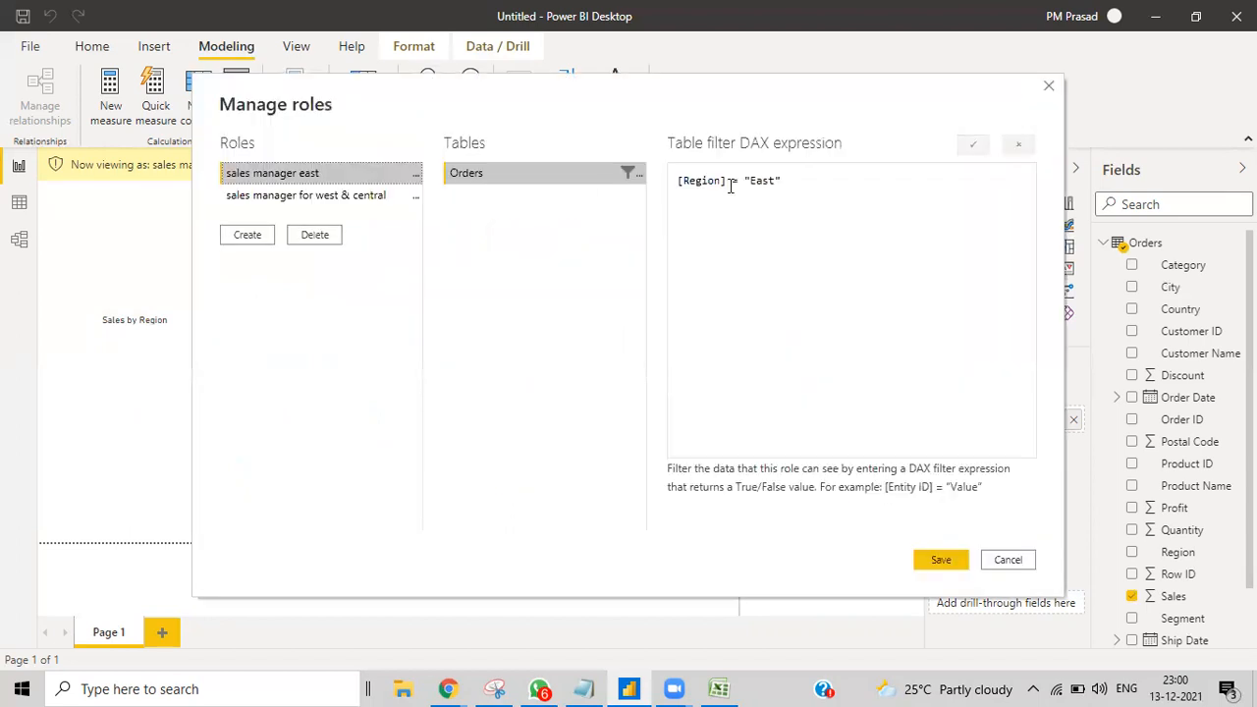
Step: Replace && with || between the West and Central conditions in the role's DAX and save
{"action": "left_click", "coordinate": [317, 201]}
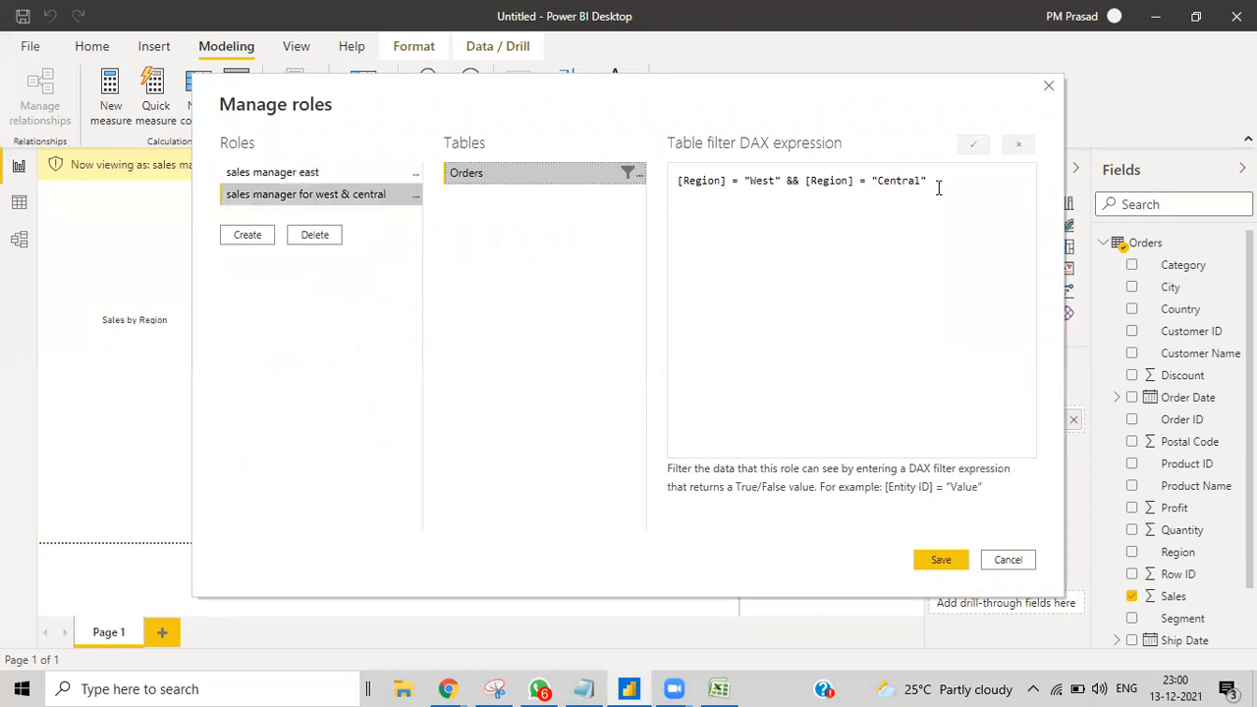
{"action": "left_click", "coordinate": [800, 181]}
{"action": "key", "text": "BackSpace"}
{"action": "key", "text": "BackSpace"}
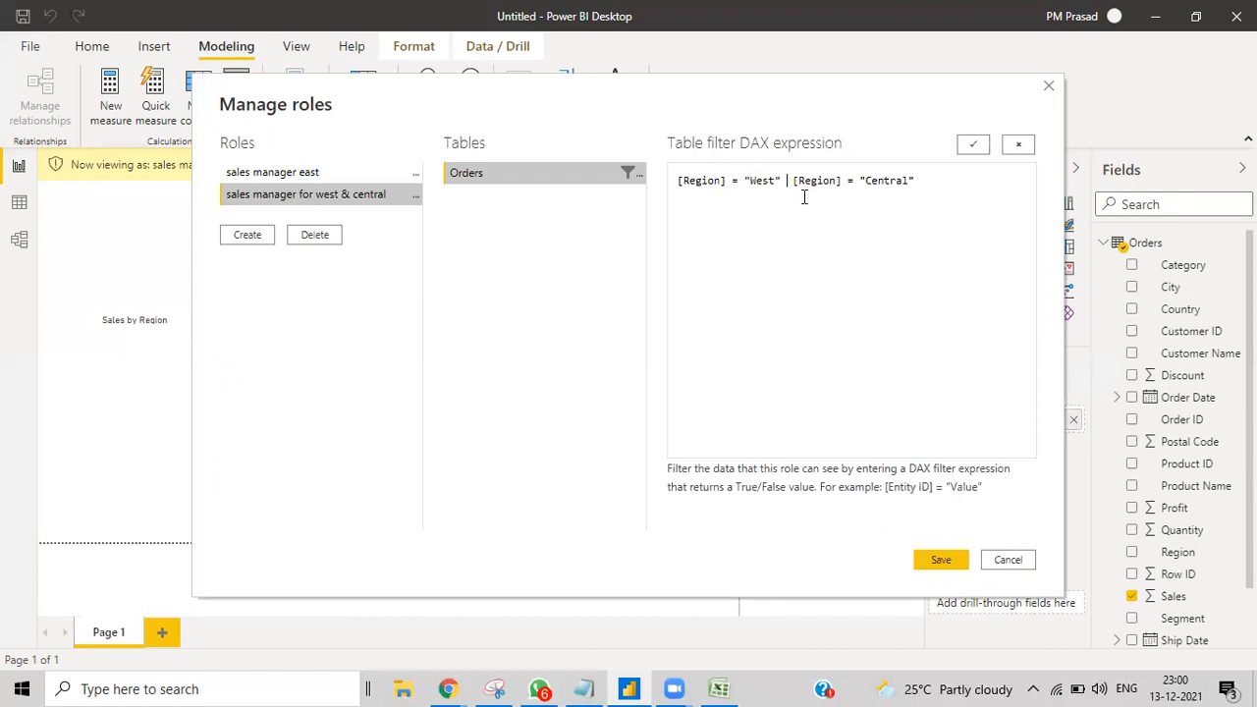
{"action": "type", "text": "||"}
{"action": "left_click", "coordinate": [935, 562]}
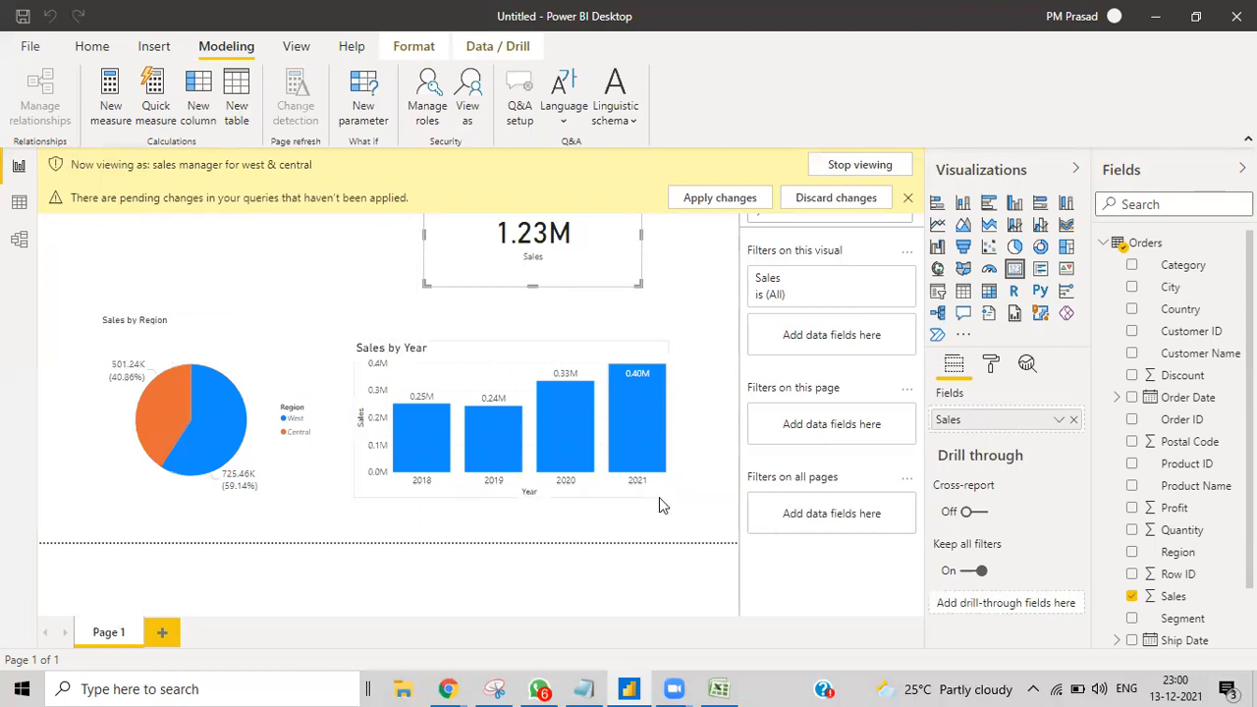
{"action": "left_click", "coordinate": [908, 199]}
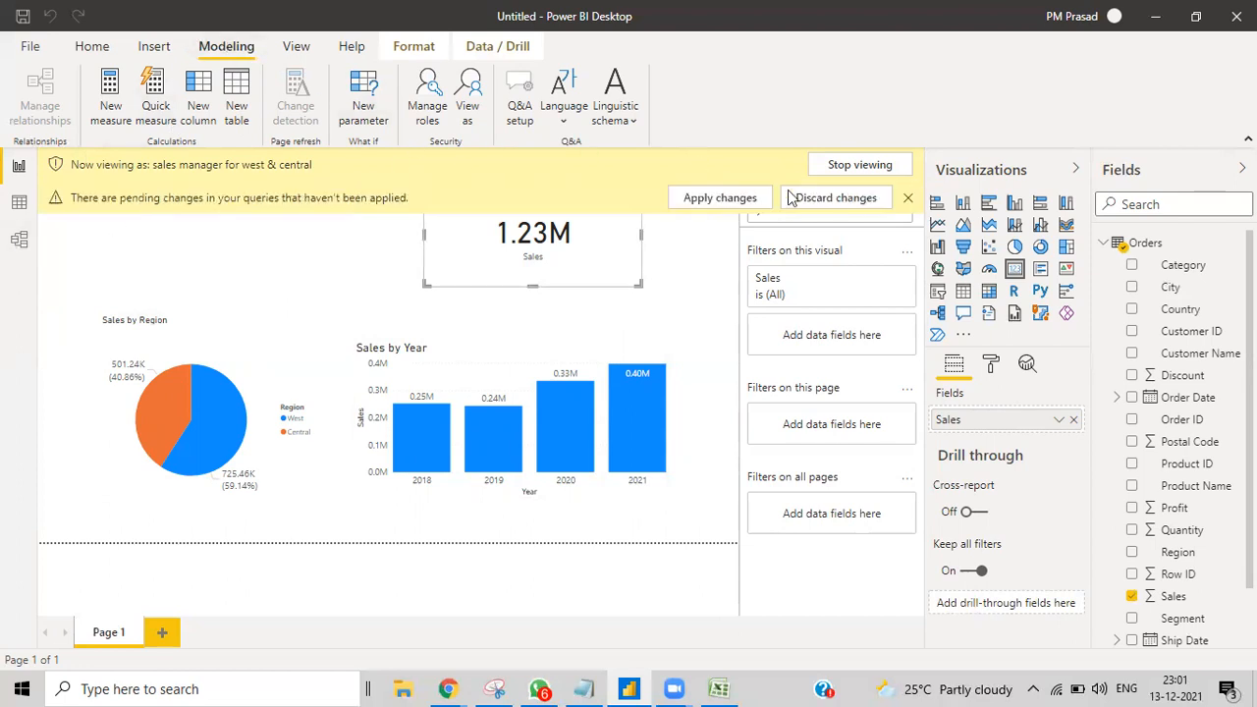
Step: Close the yellow pending-changes bar, leaving West 725.46K and Central 501.24K displayed
{"action": "left_click", "coordinate": [907, 198]}
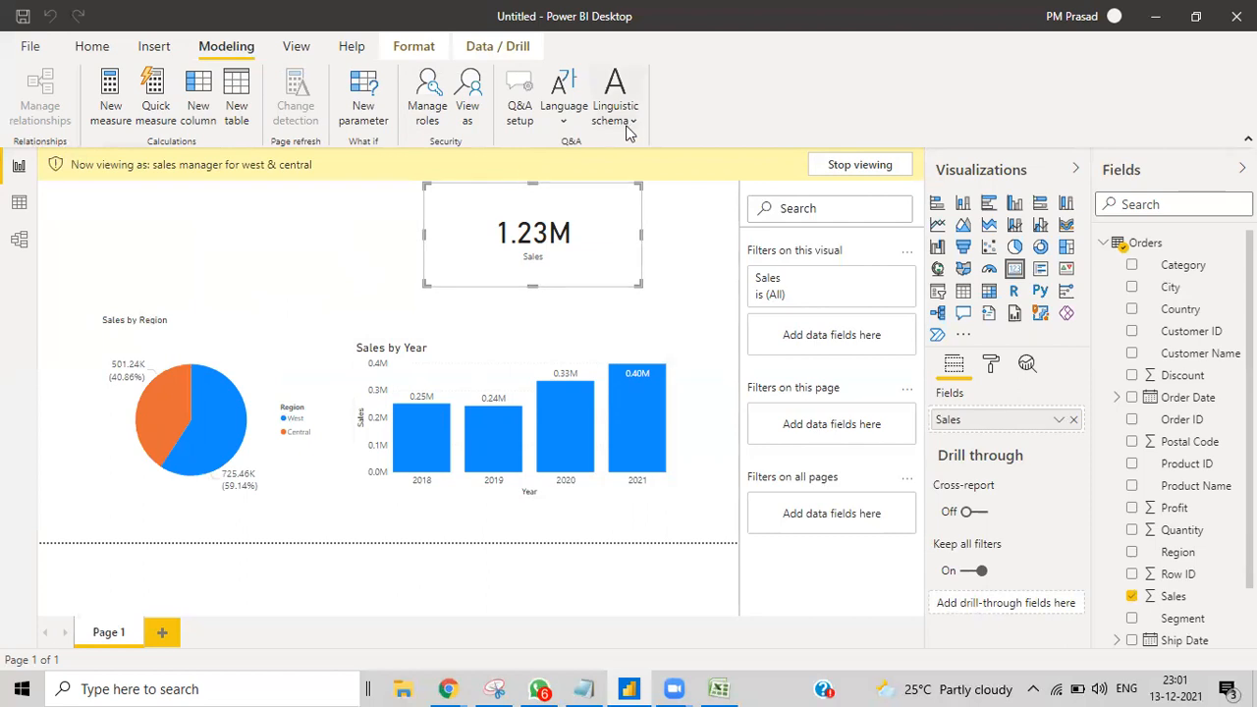
Step: Attempt a save, then cancel and back out of discarding the pending query changes
{"action": "left_click", "coordinate": [23, 49]}
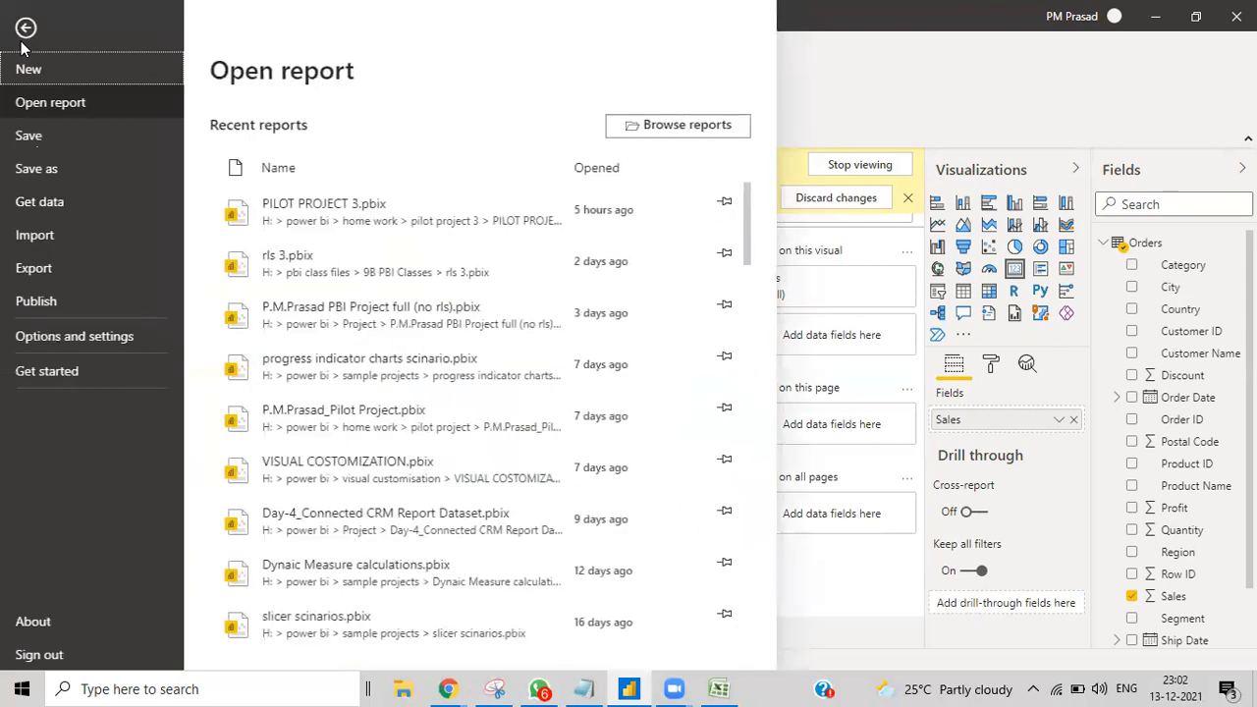
{"action": "left_click", "coordinate": [37, 140]}
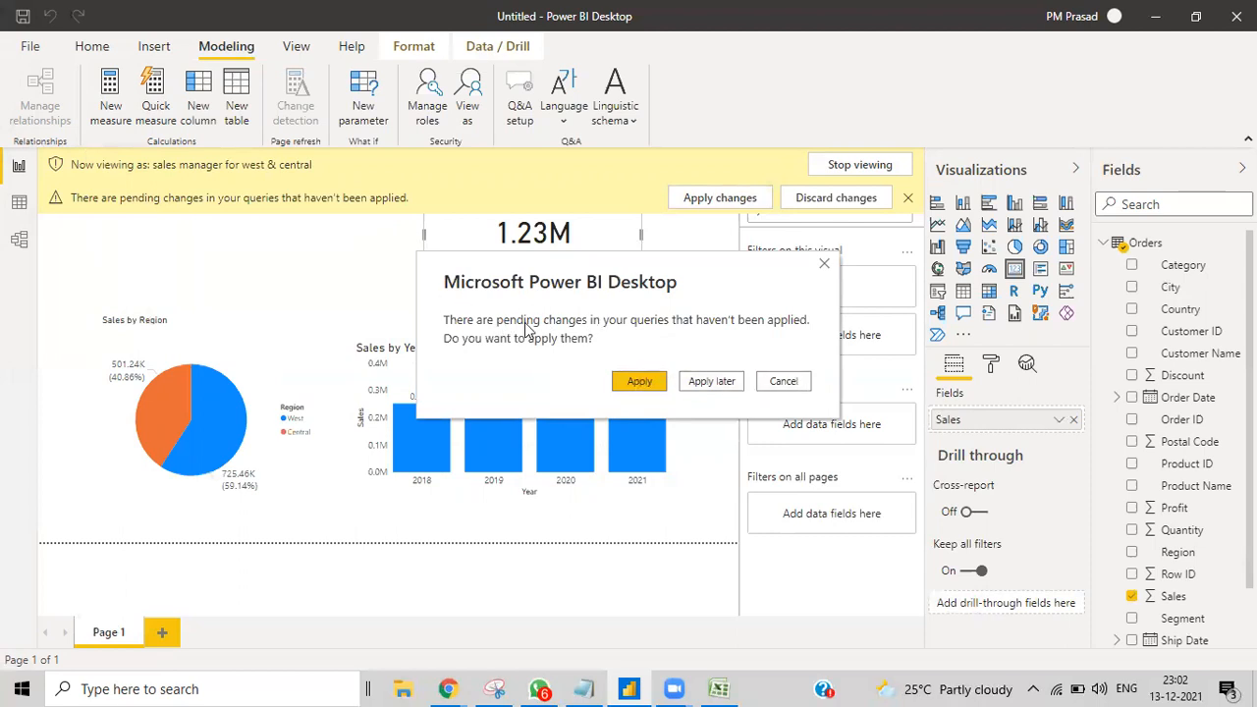
{"action": "left_click", "coordinate": [783, 383]}
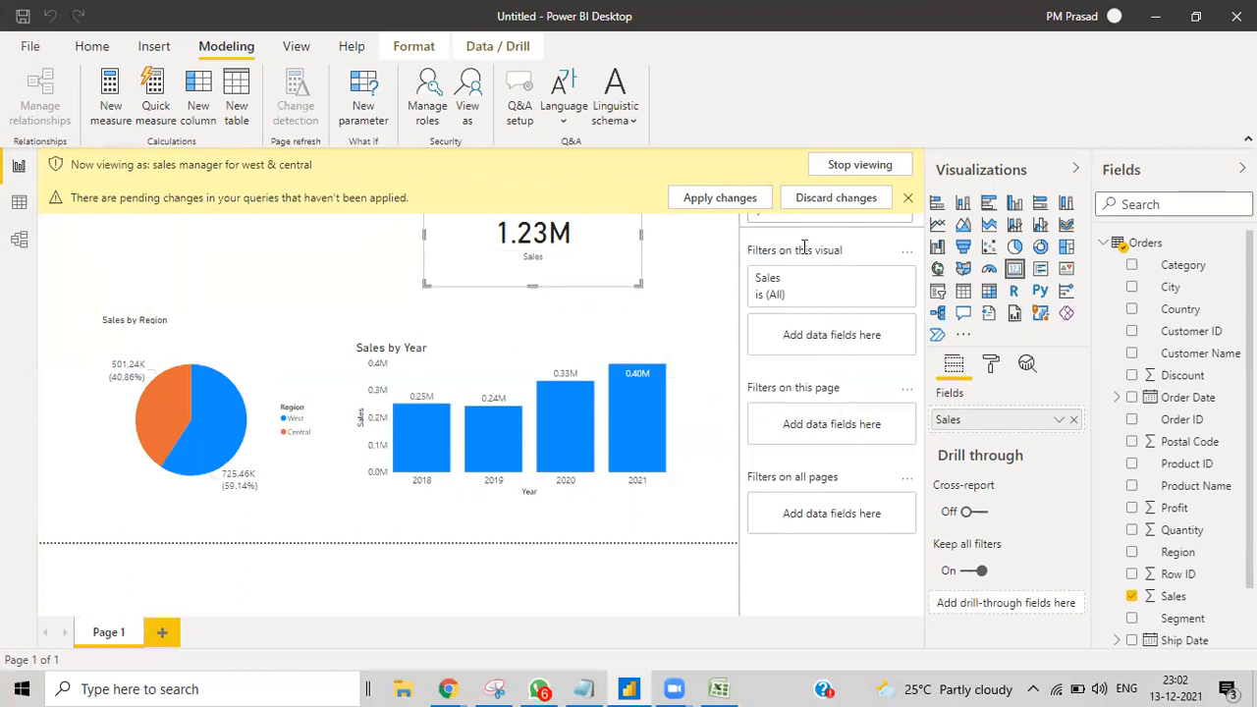
{"action": "left_click", "coordinate": [864, 201]}
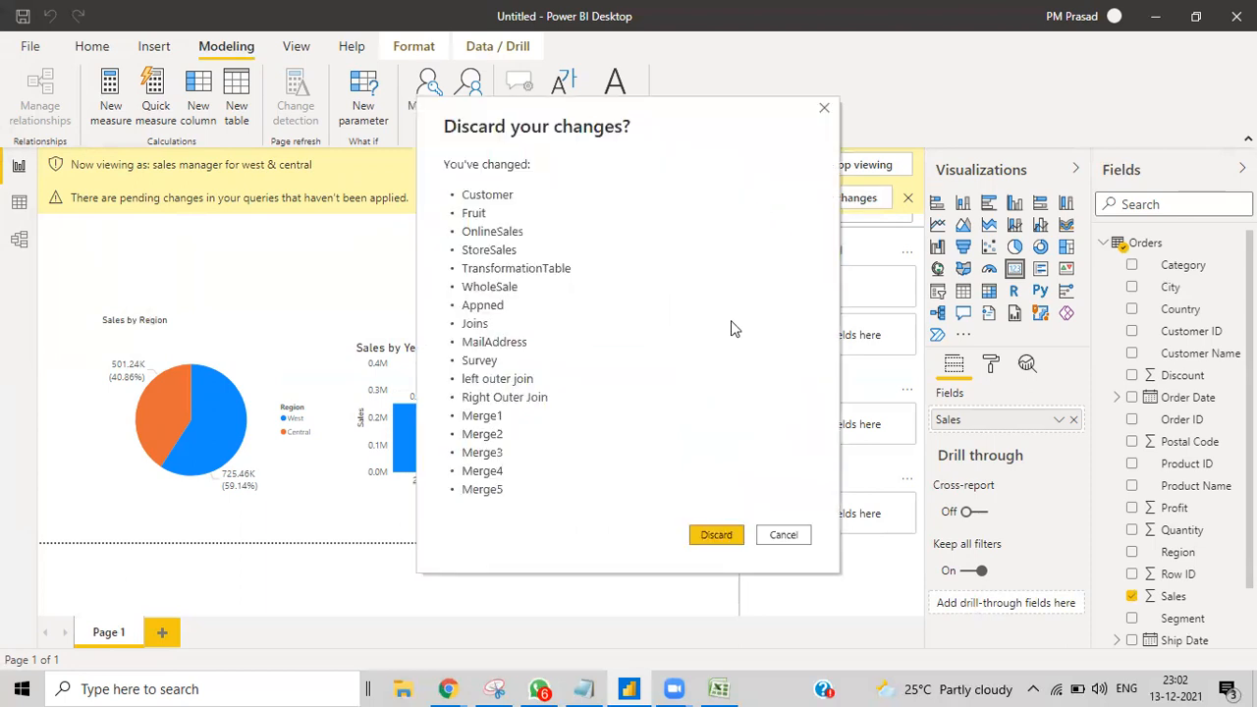
{"action": "left_click", "coordinate": [728, 532]}
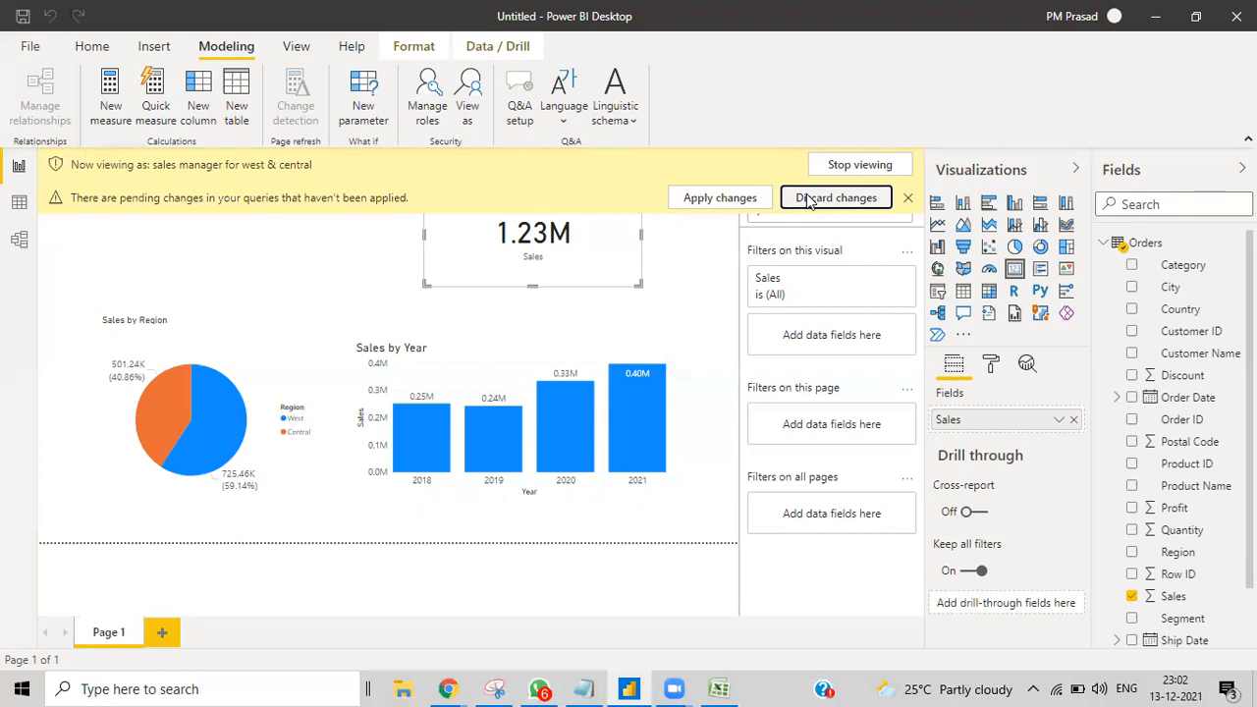
{"action": "left_click", "coordinate": [808, 199]}
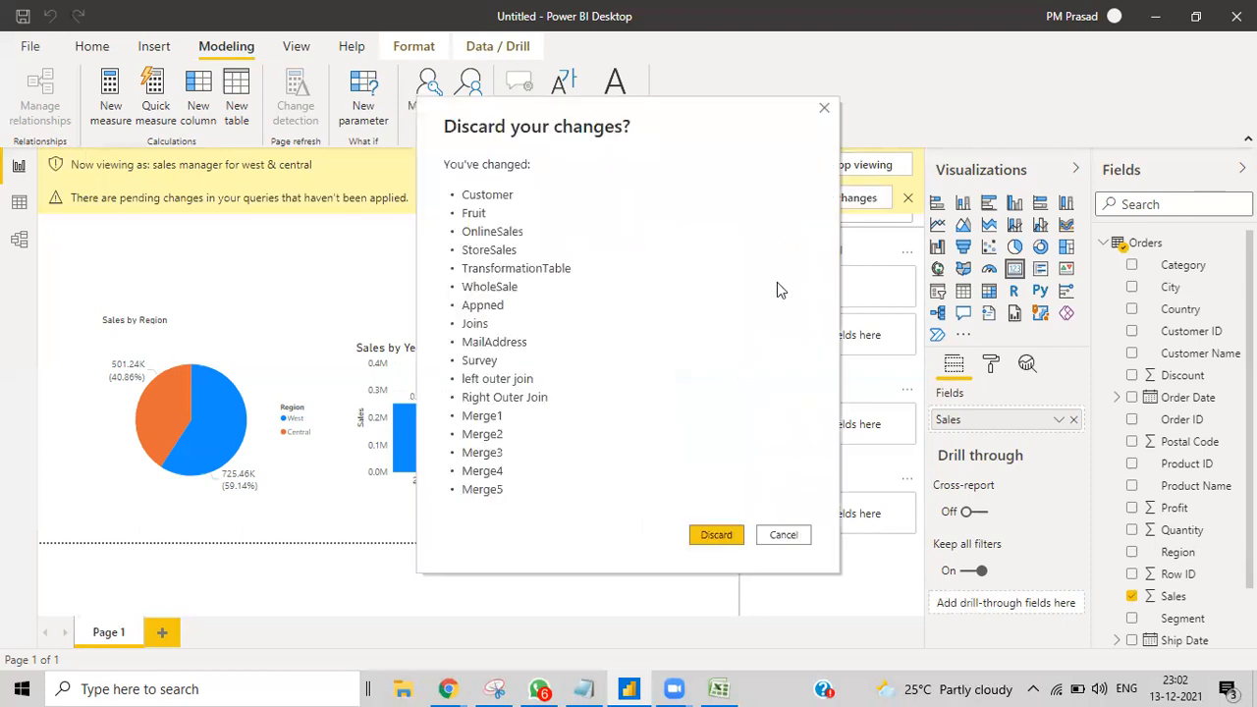
{"action": "left_click", "coordinate": [789, 538]}
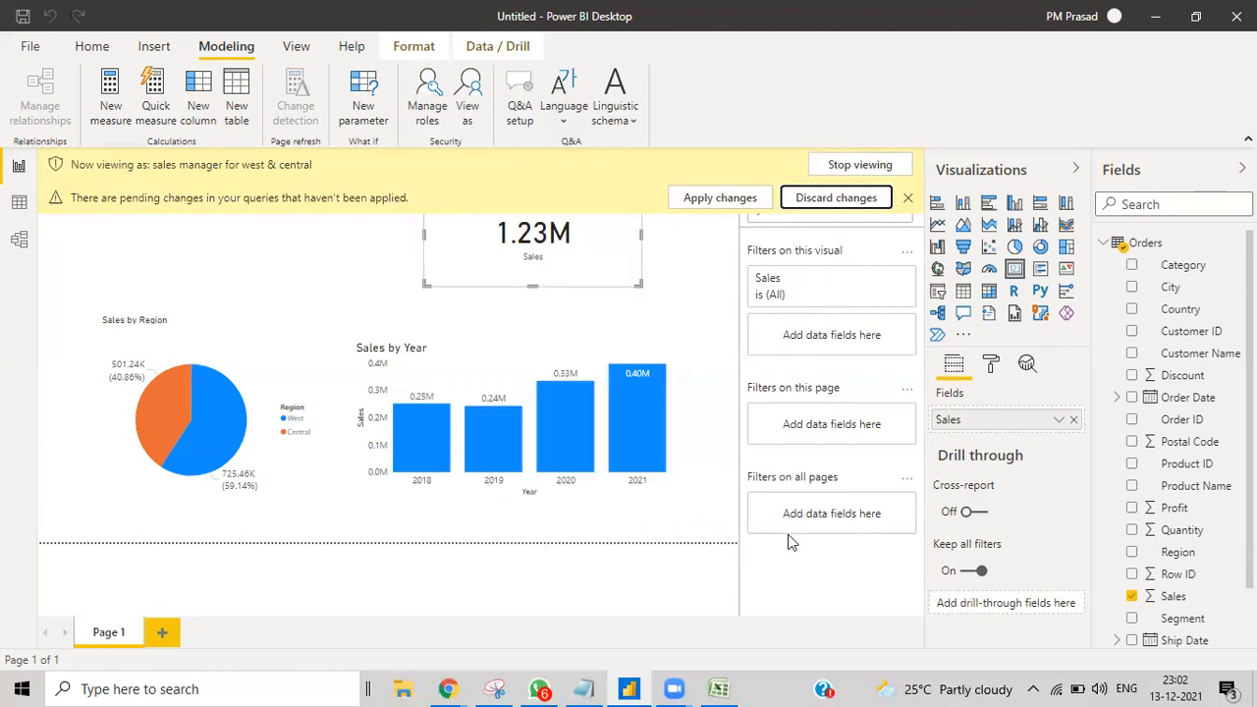
{"action": "left_click", "coordinate": [908, 197]}
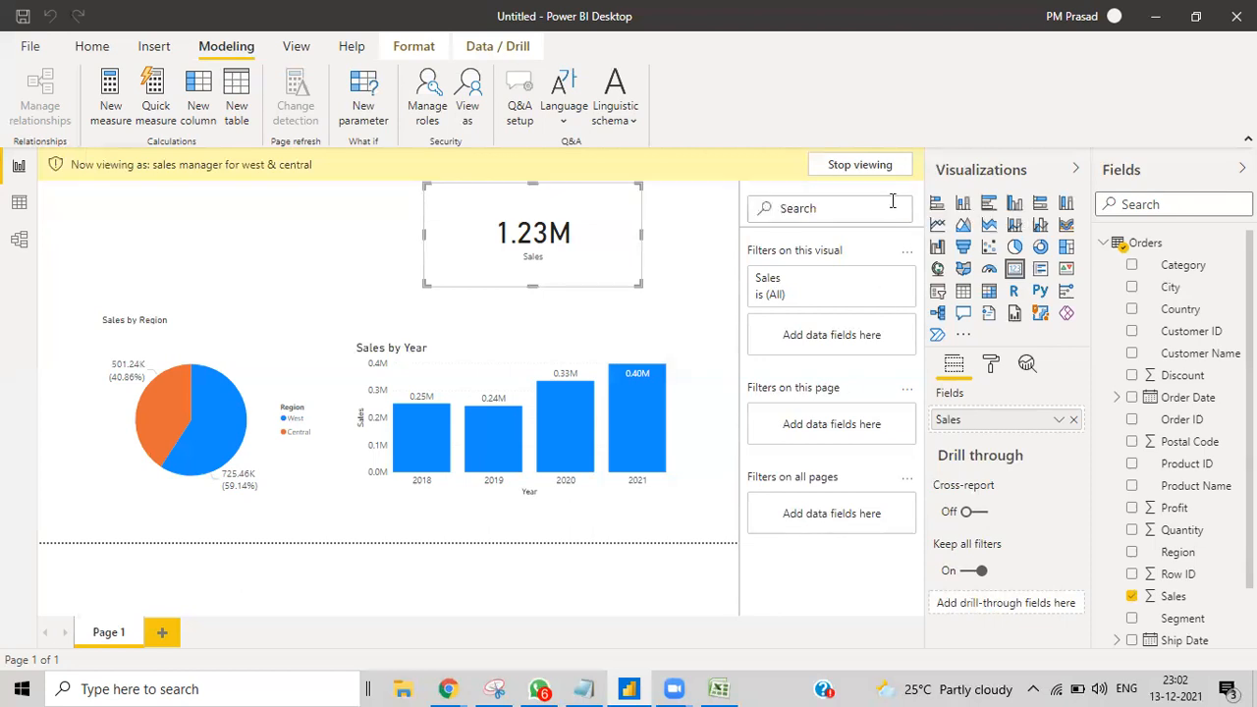
Step: Save the report and apply the pending query changes
{"action": "left_click", "coordinate": [30, 47]}
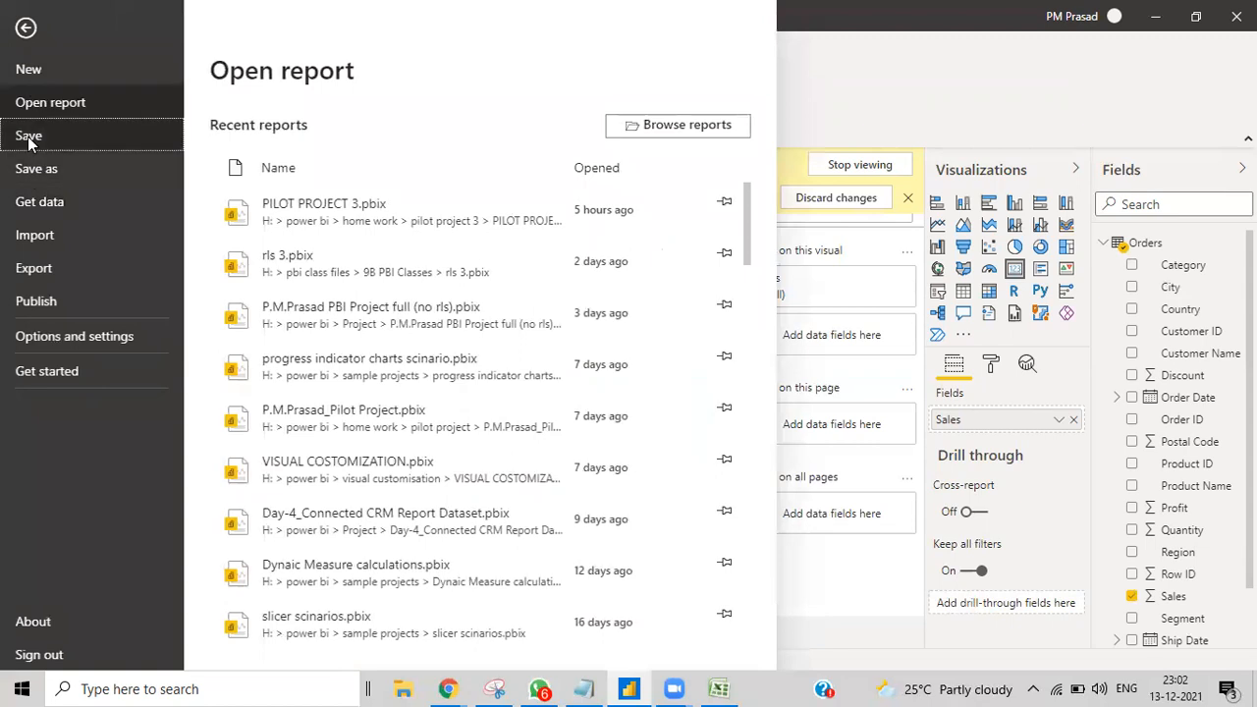
{"action": "left_click", "coordinate": [28, 136]}
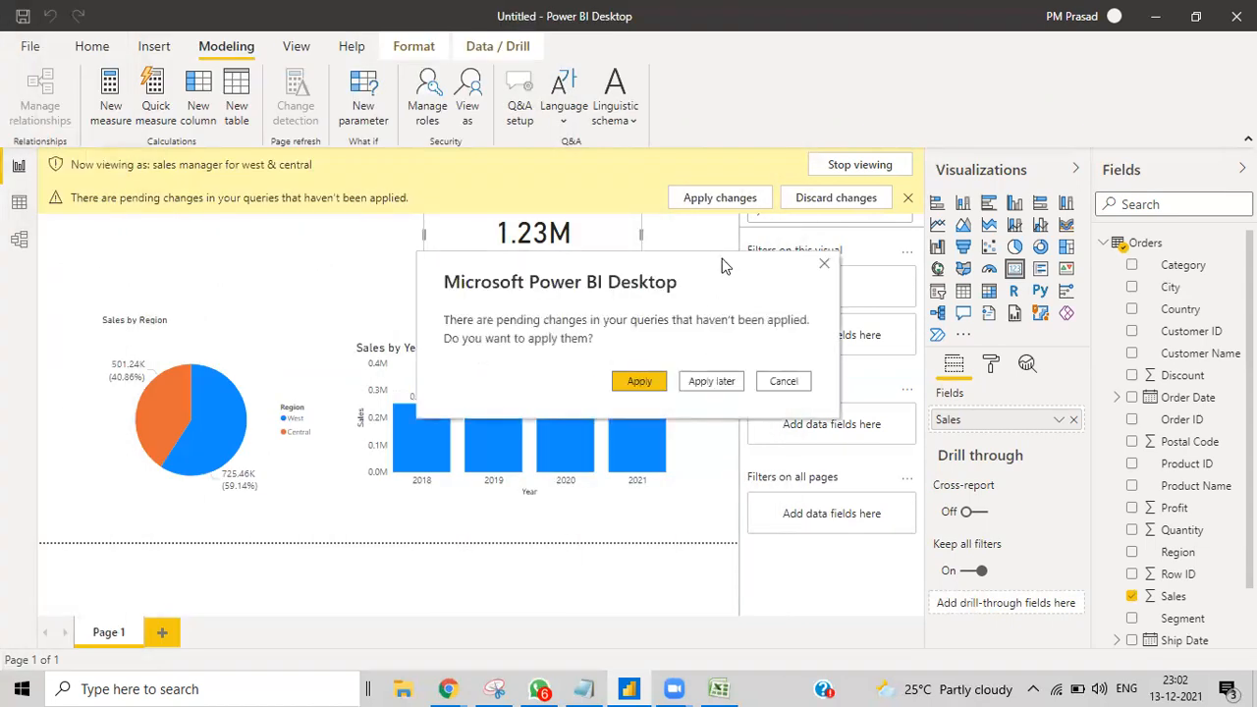
{"action": "left_click", "coordinate": [640, 383]}
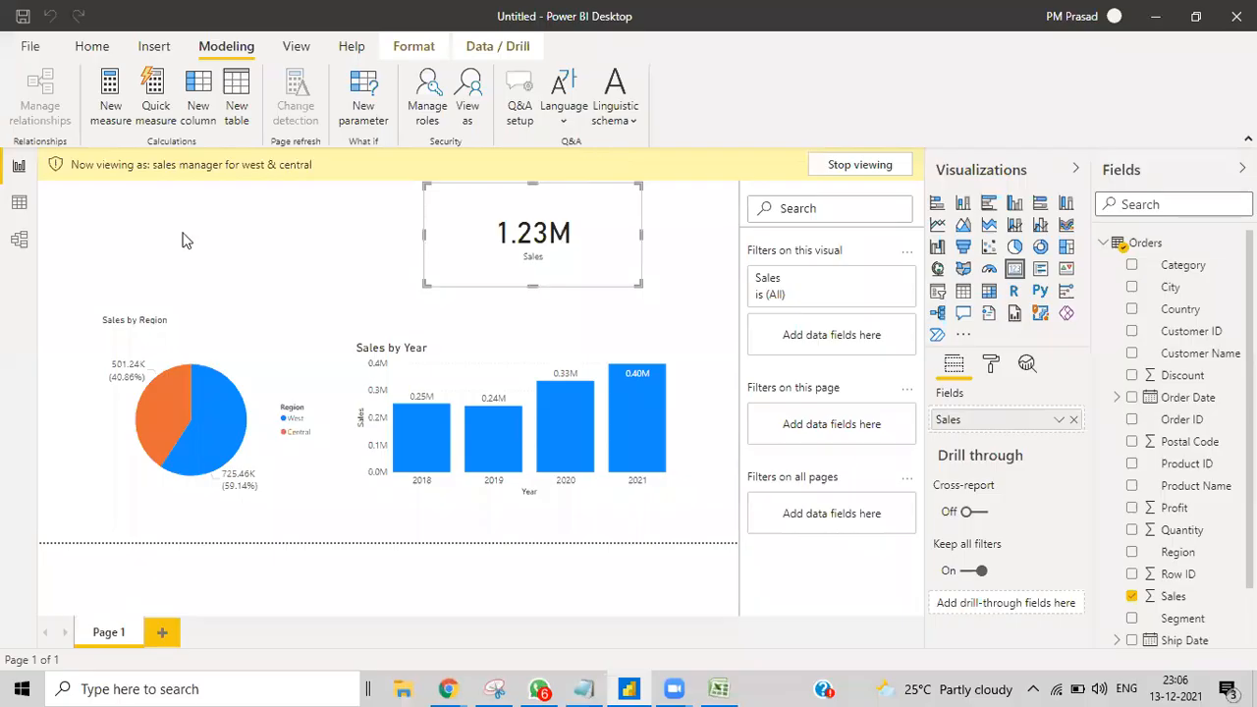
Step: Save a copy of the report under the file name 'rls 4'
{"action": "left_click", "coordinate": [25, 49]}
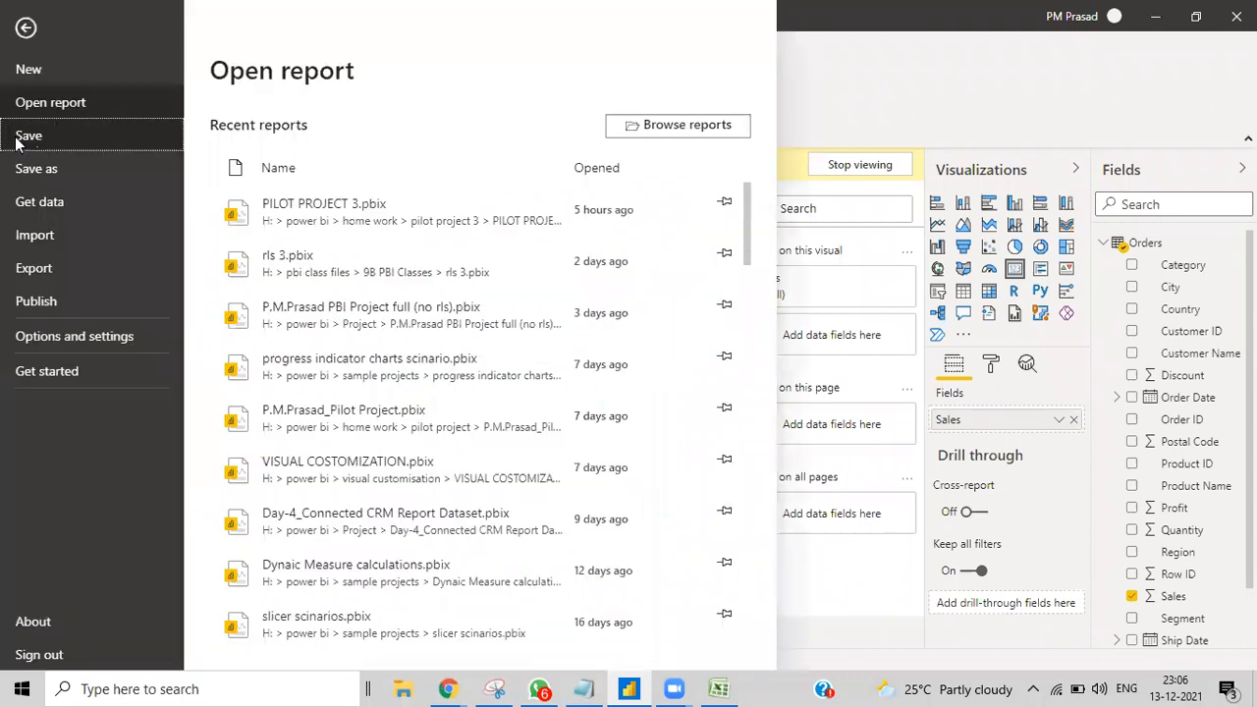
{"action": "left_click", "coordinate": [17, 143]}
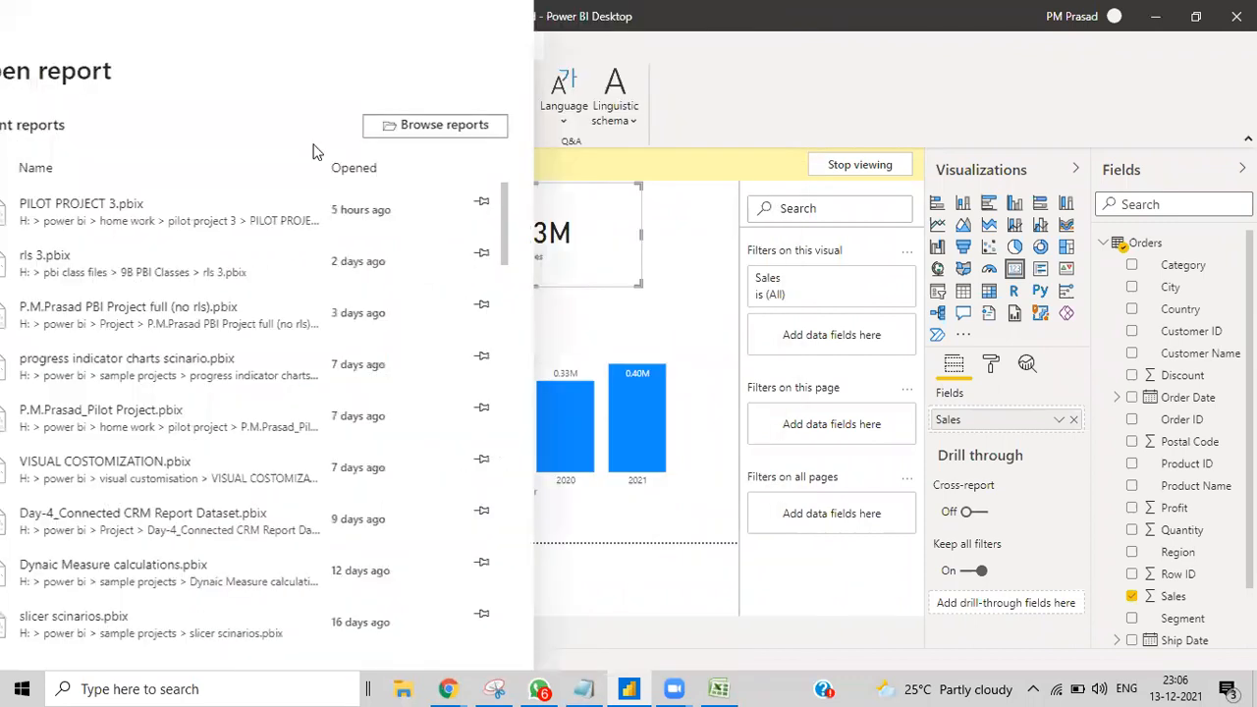
{"action": "scroll", "coordinate": [471, 196], "scroll_direction": "down", "scroll_amount": 5}
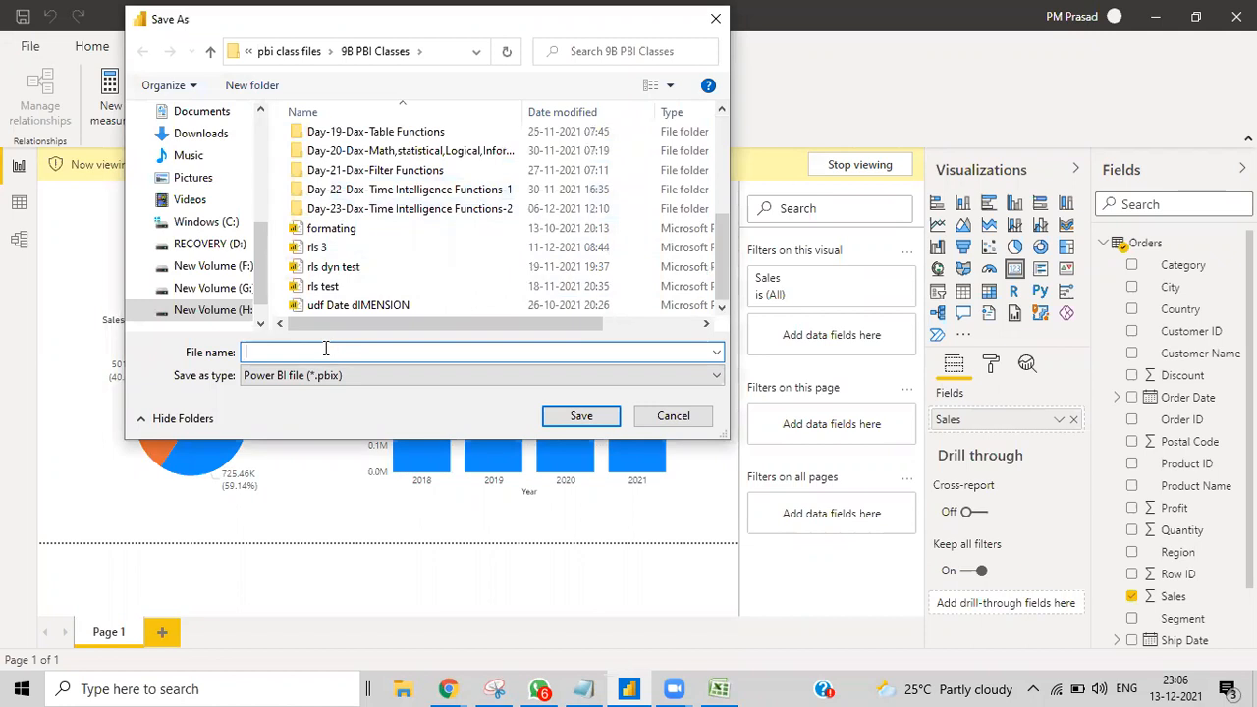
{"action": "type", "text": "rls 4"}
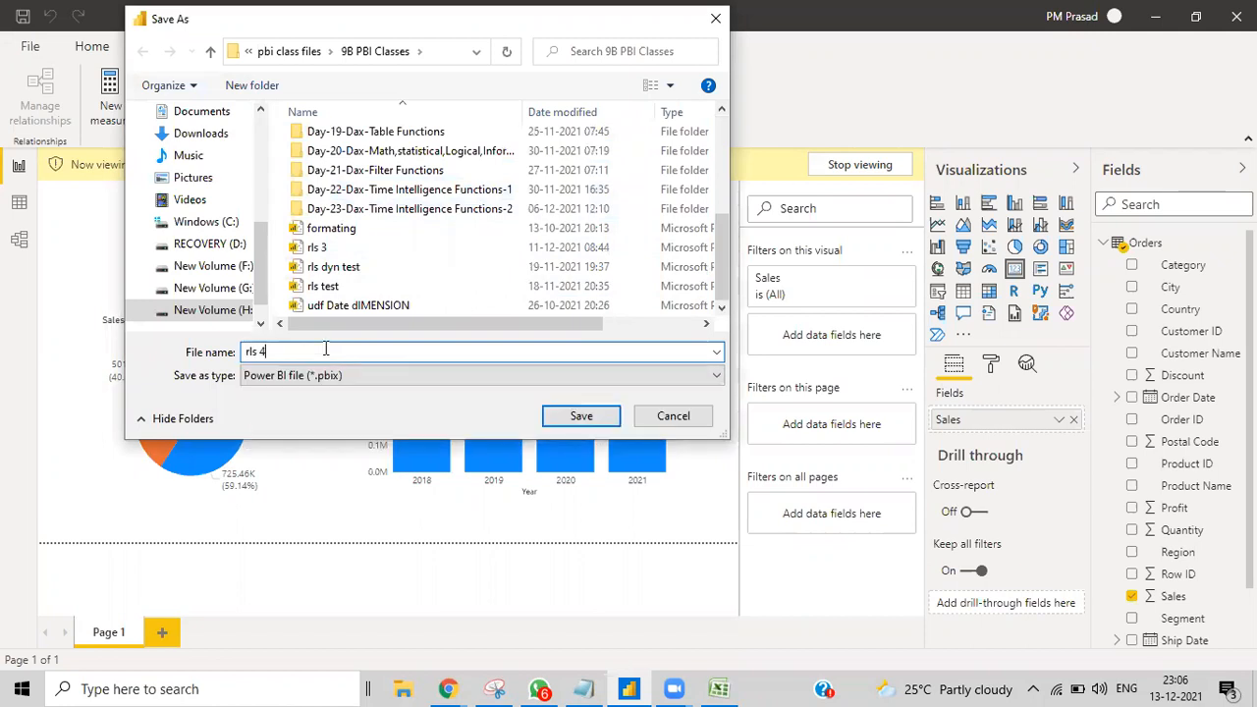
{"action": "left_click", "coordinate": [585, 414]}
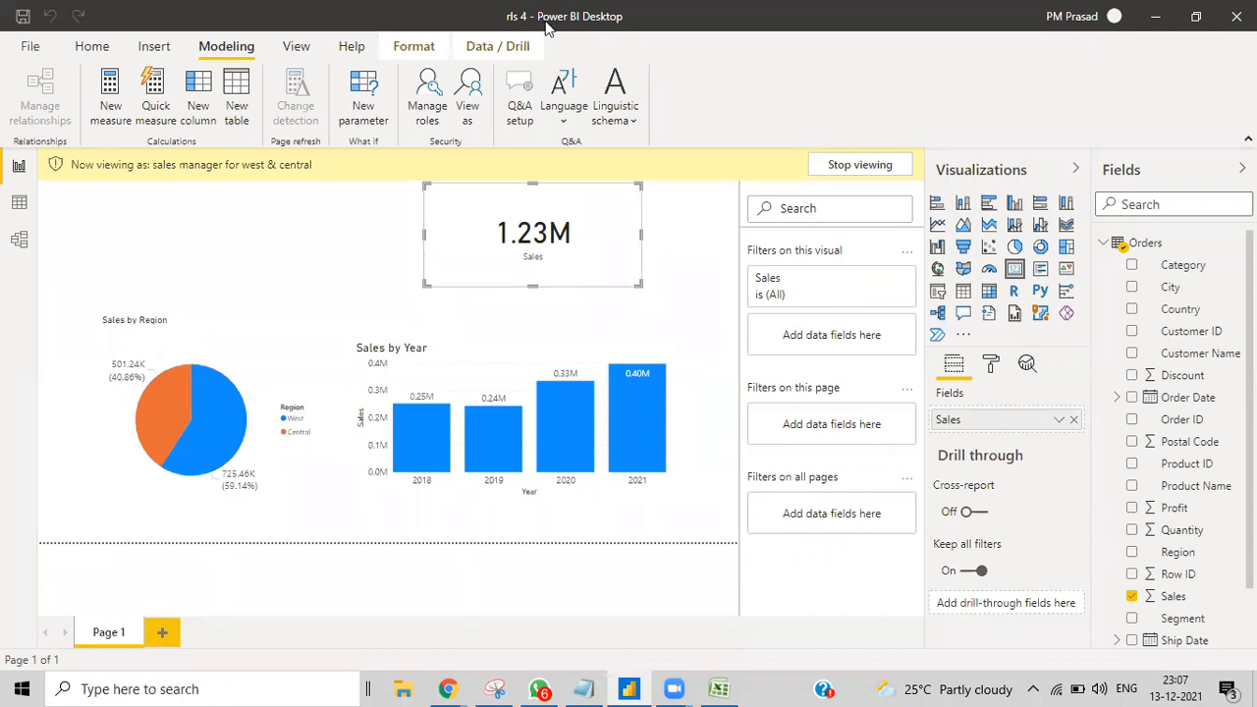
Step: Publish rls 4.pbix to the 'new' workspace and open the report in the Power BI service
{"action": "left_click", "coordinate": [88, 47]}
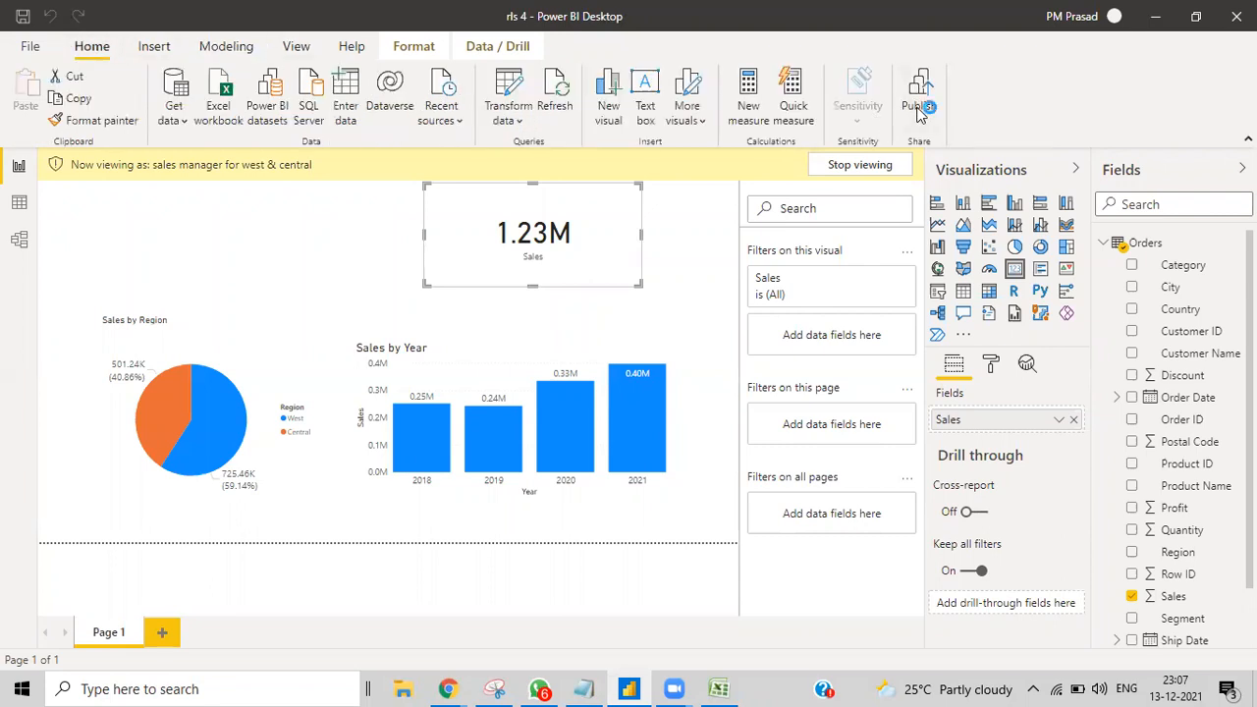
{"action": "left_click", "coordinate": [919, 108]}
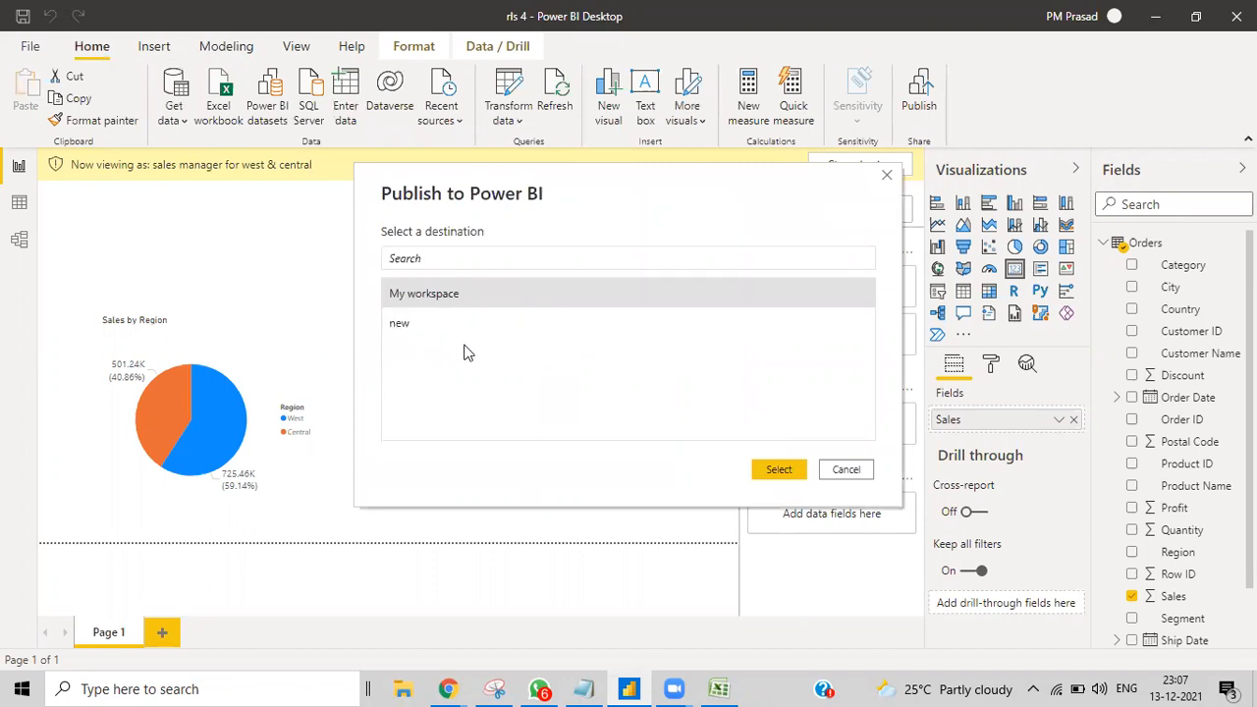
{"action": "left_click", "coordinate": [409, 326]}
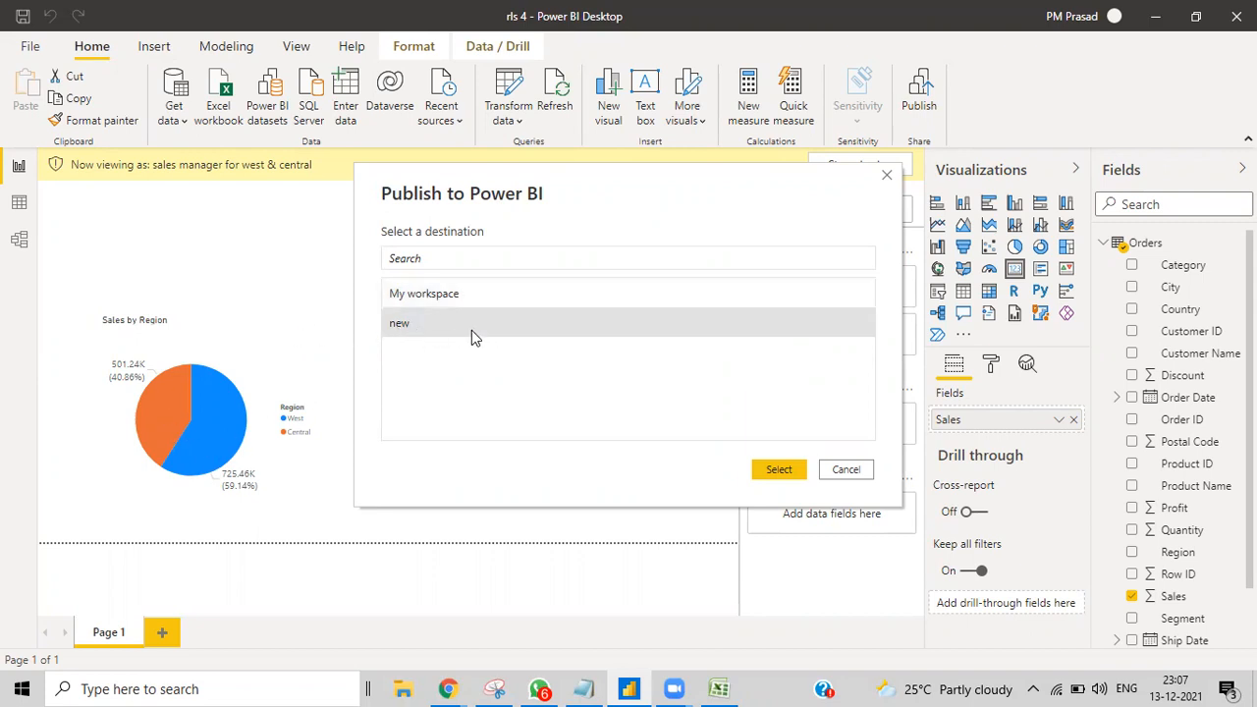
{"action": "left_click", "coordinate": [779, 471]}
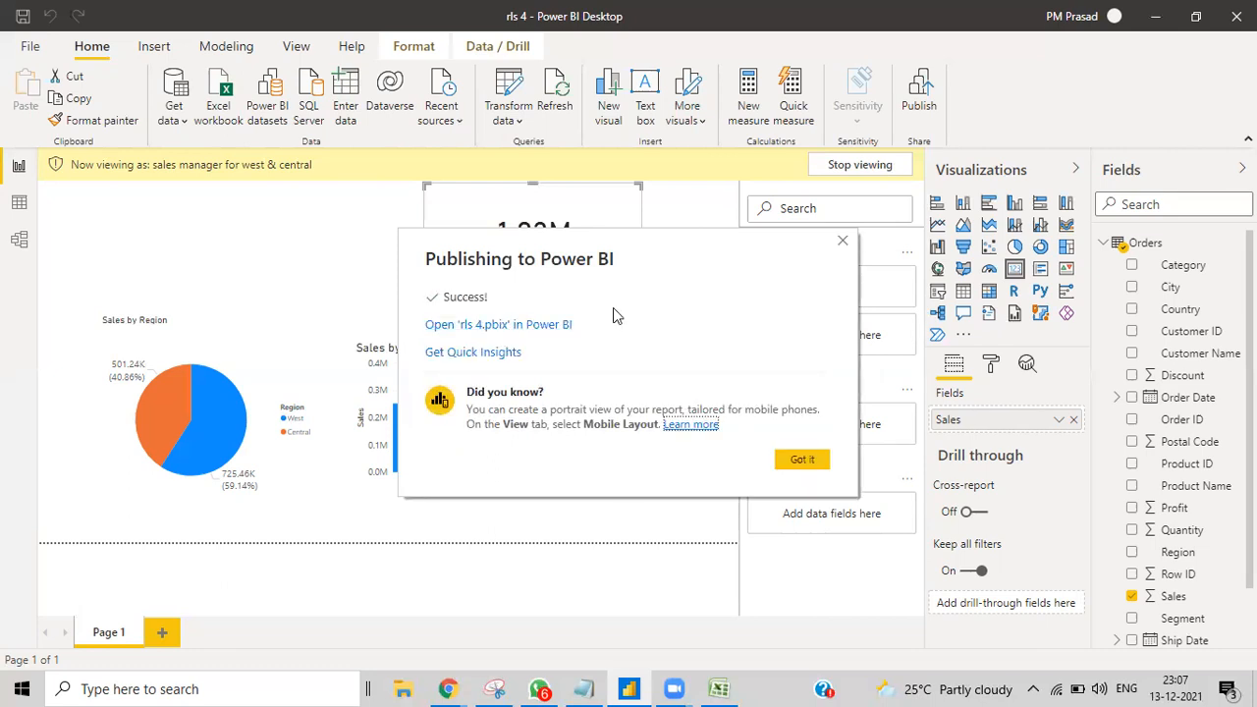
{"action": "left_click", "coordinate": [509, 327]}
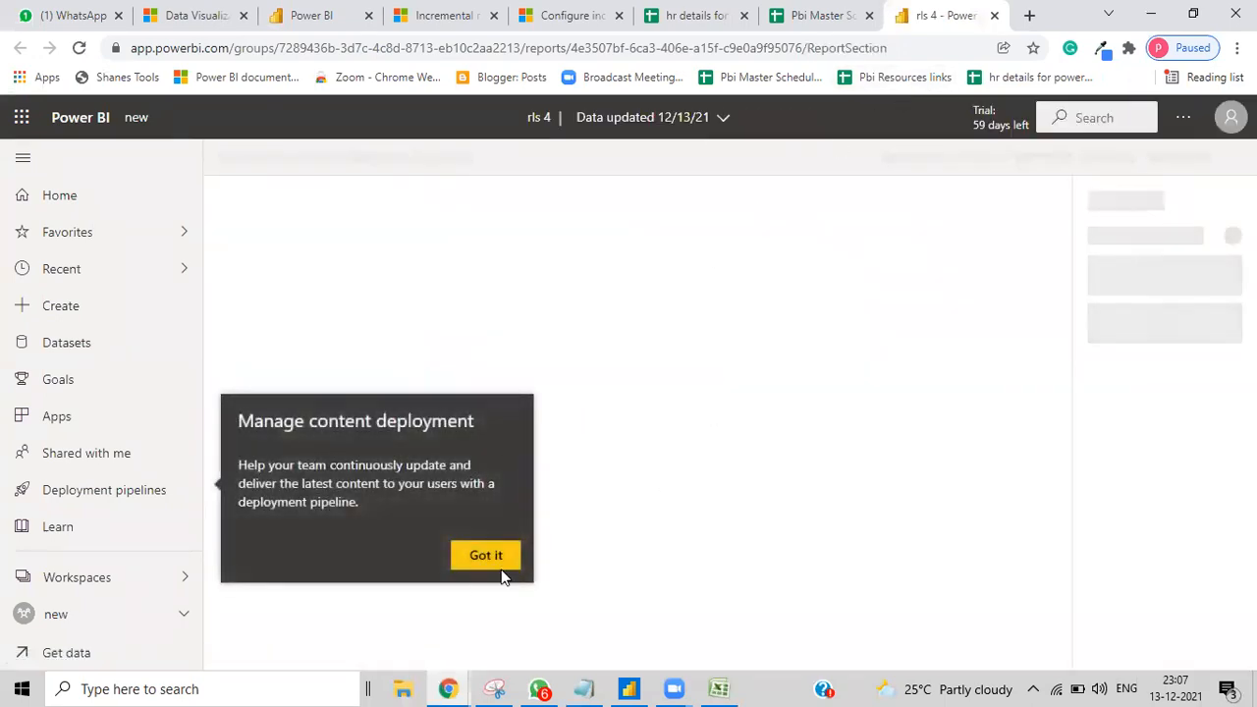
Step: Dismiss the deployment tip and go to the 'new' workspace's content list
{"action": "left_click", "coordinate": [486, 558]}
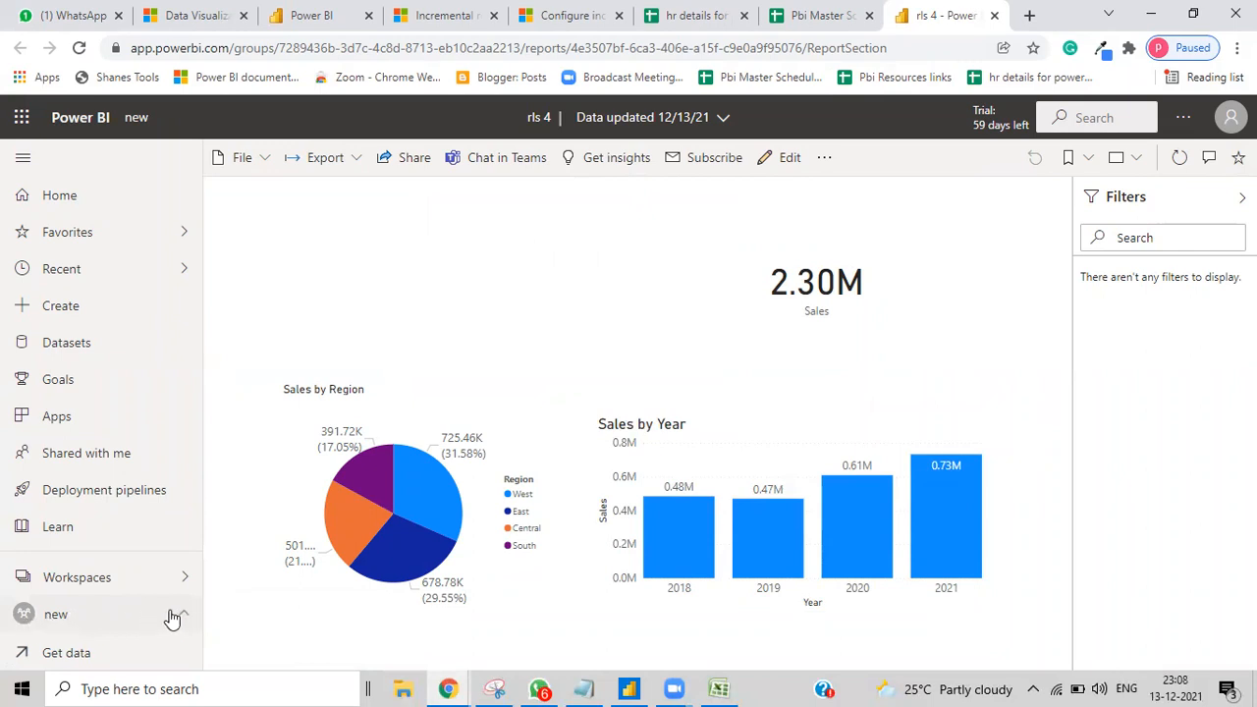
{"action": "left_click", "coordinate": [94, 618]}
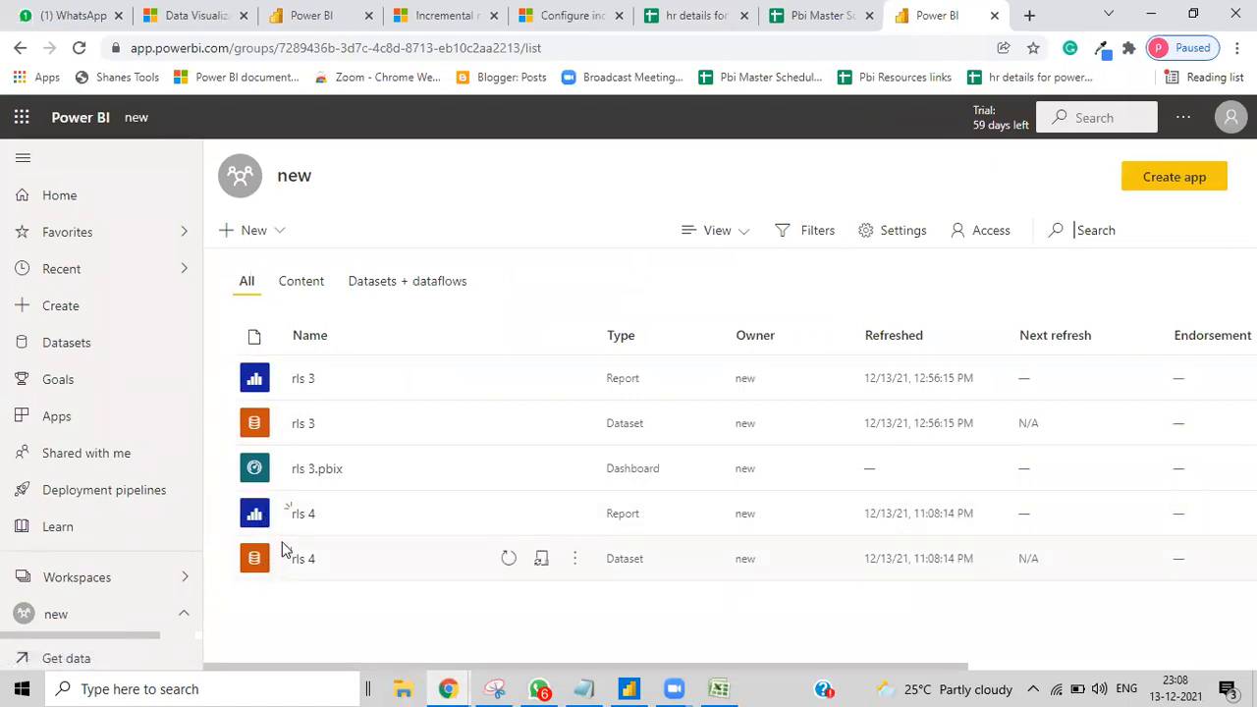
Step: Open row-level security for the rls 4 dataset and select the 'sales manager for west & central' role
{"action": "left_click", "coordinate": [577, 559]}
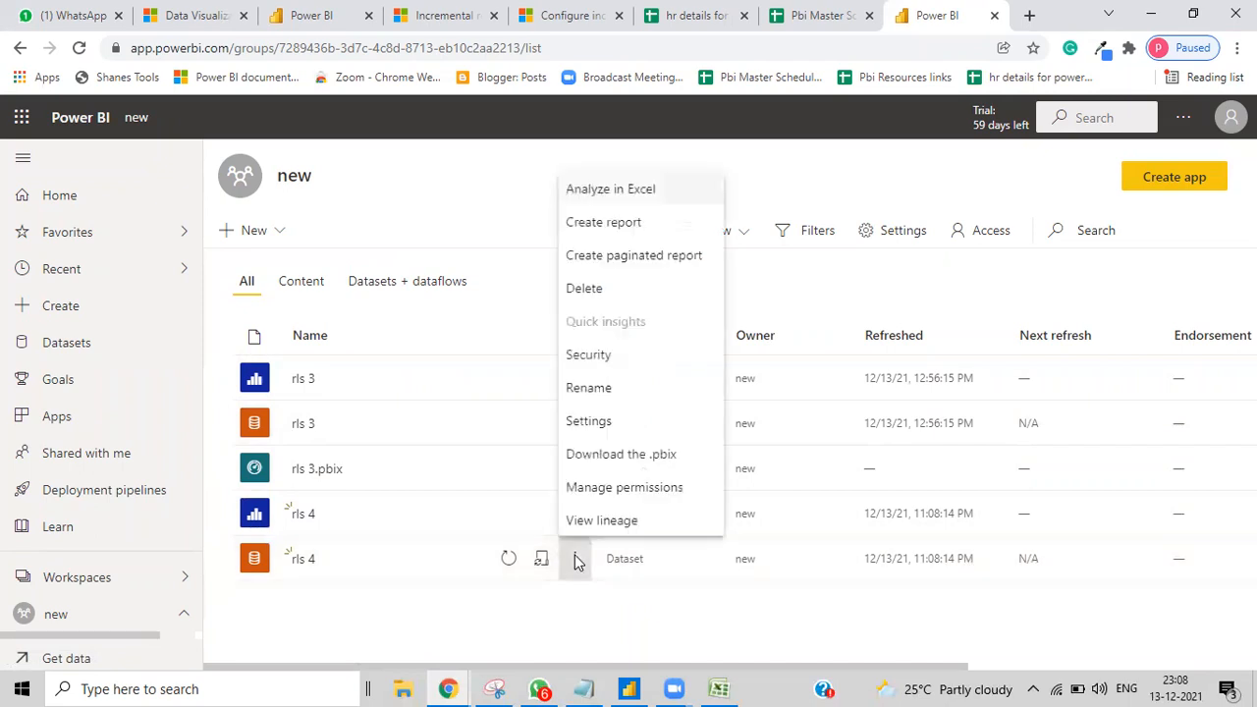
{"action": "left_click", "coordinate": [586, 359]}
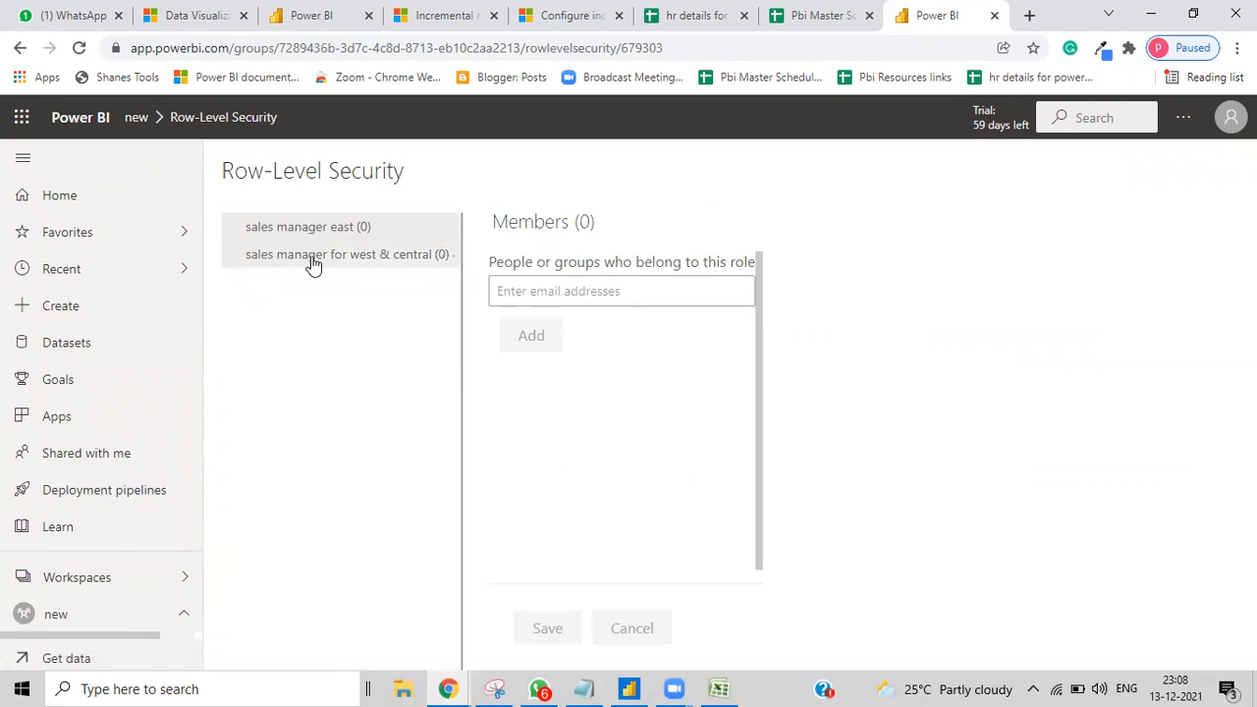
{"action": "left_click", "coordinate": [525, 290]}
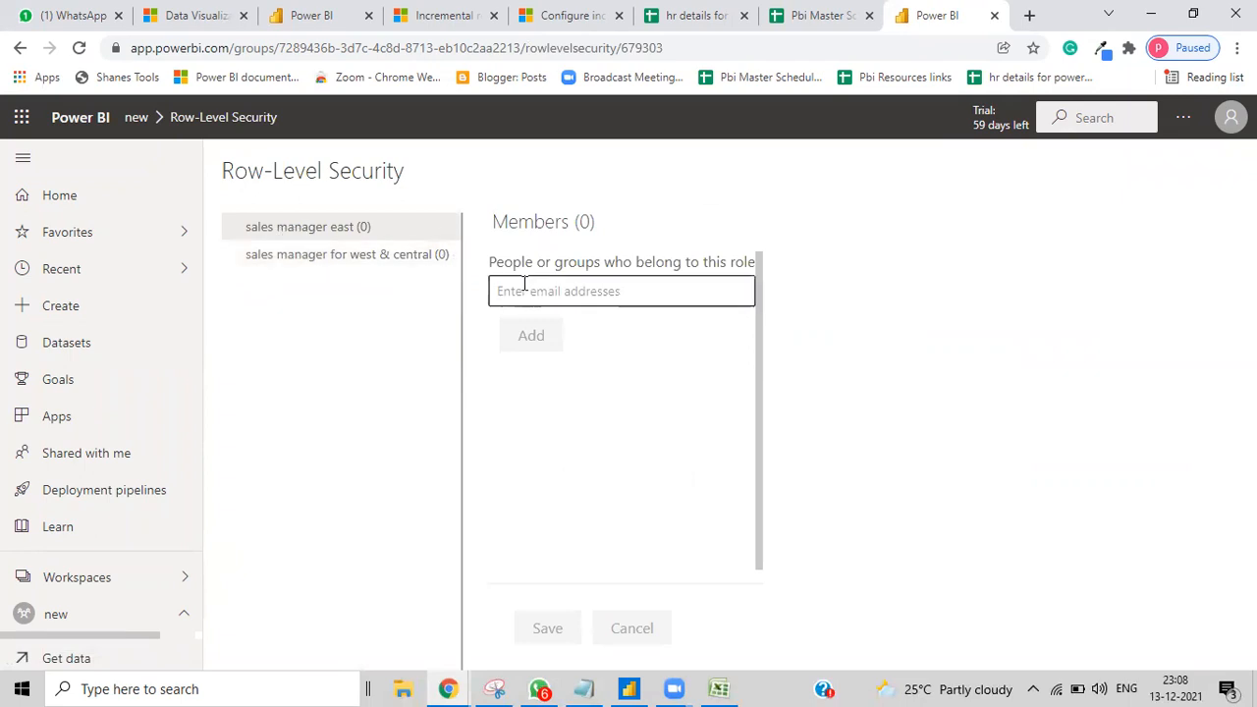
{"action": "left_click", "coordinate": [384, 258]}
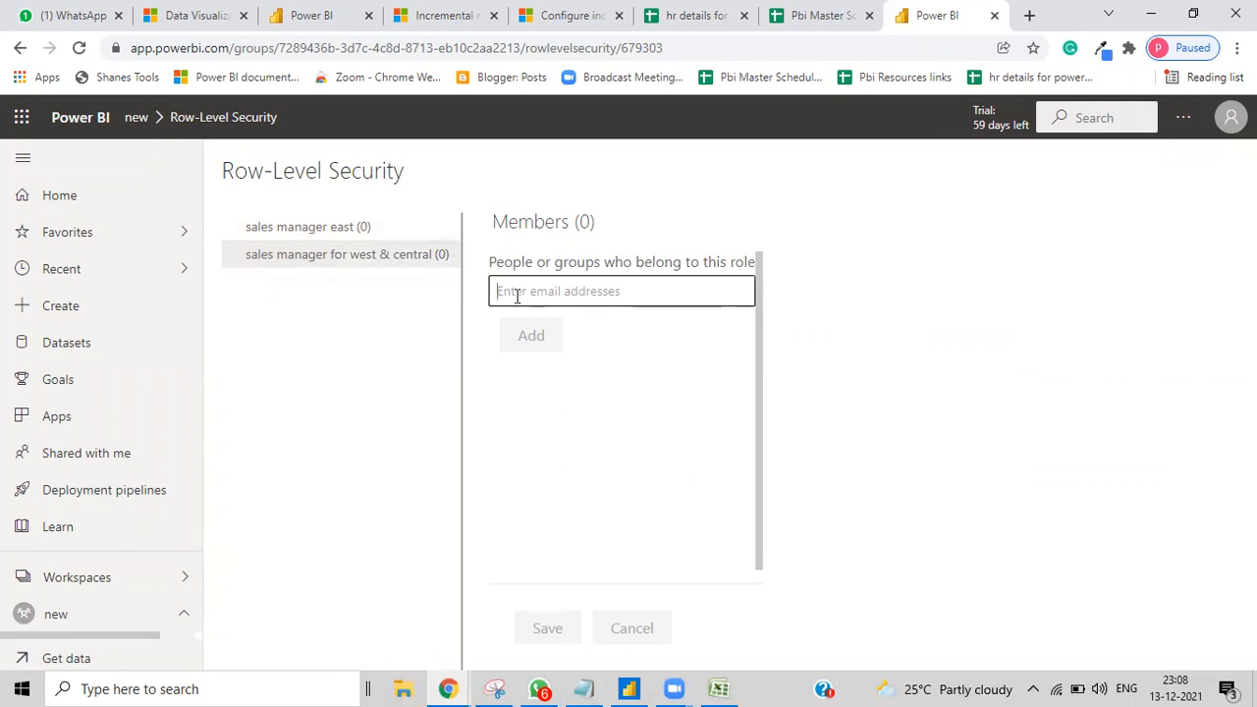
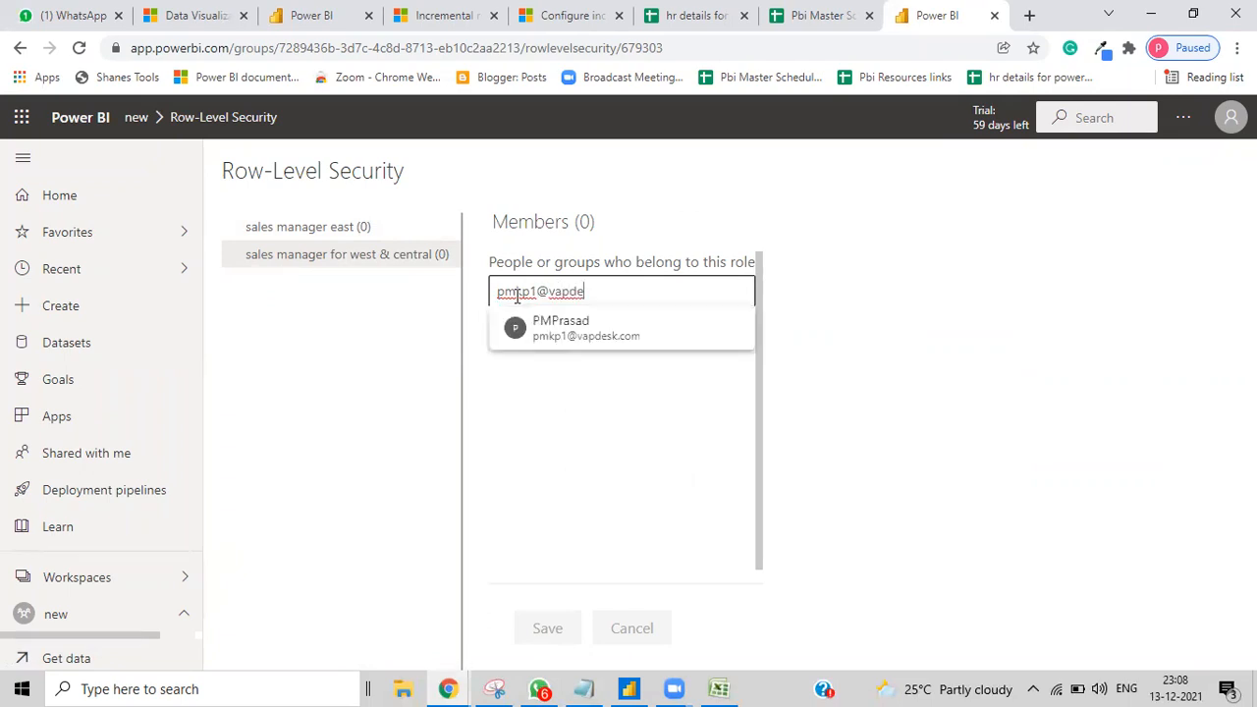
Step: Add the user's e-mail account as a role member, save, then select the sales manager east role
{"action": "left_click", "coordinate": [580, 340]}
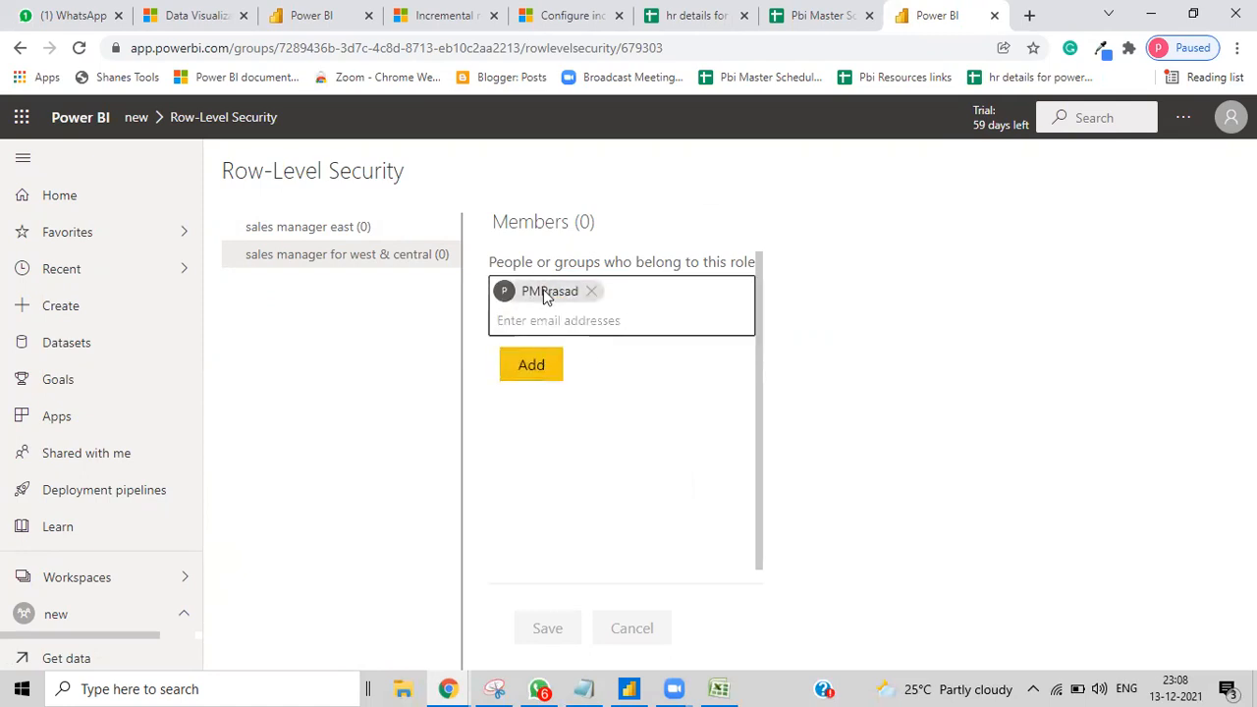
{"action": "left_click", "coordinate": [517, 372]}
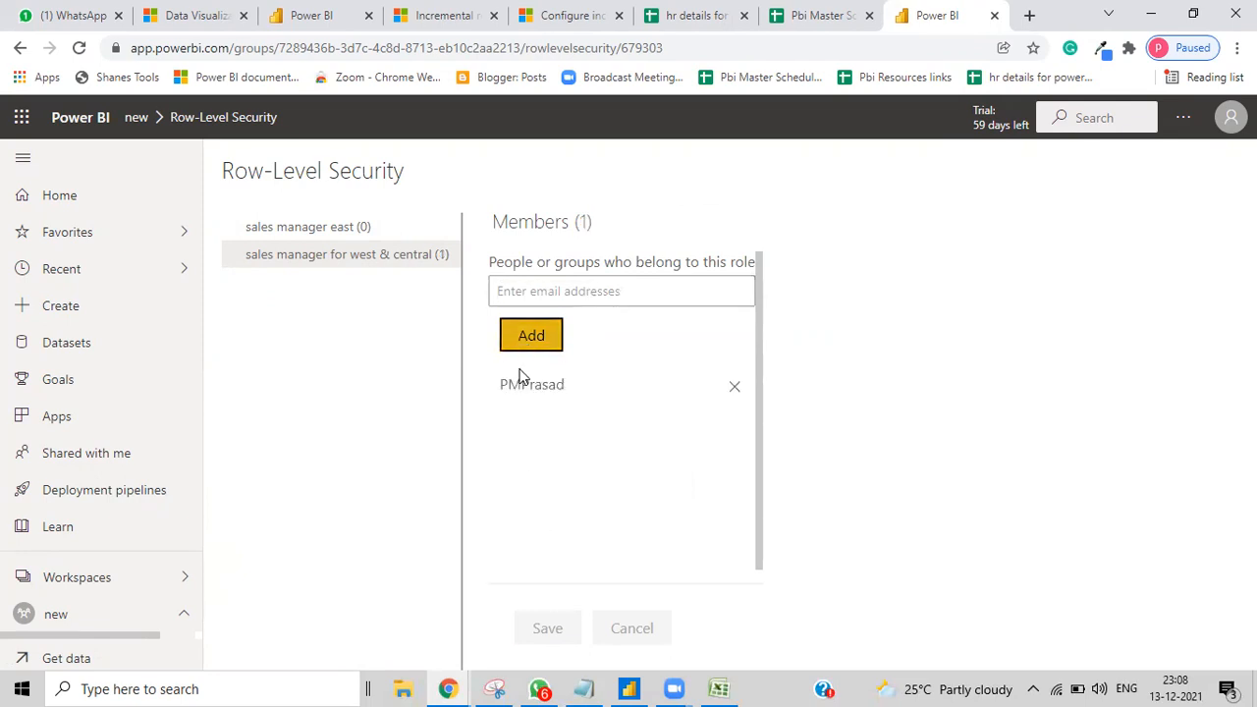
{"action": "left_click", "coordinate": [551, 629]}
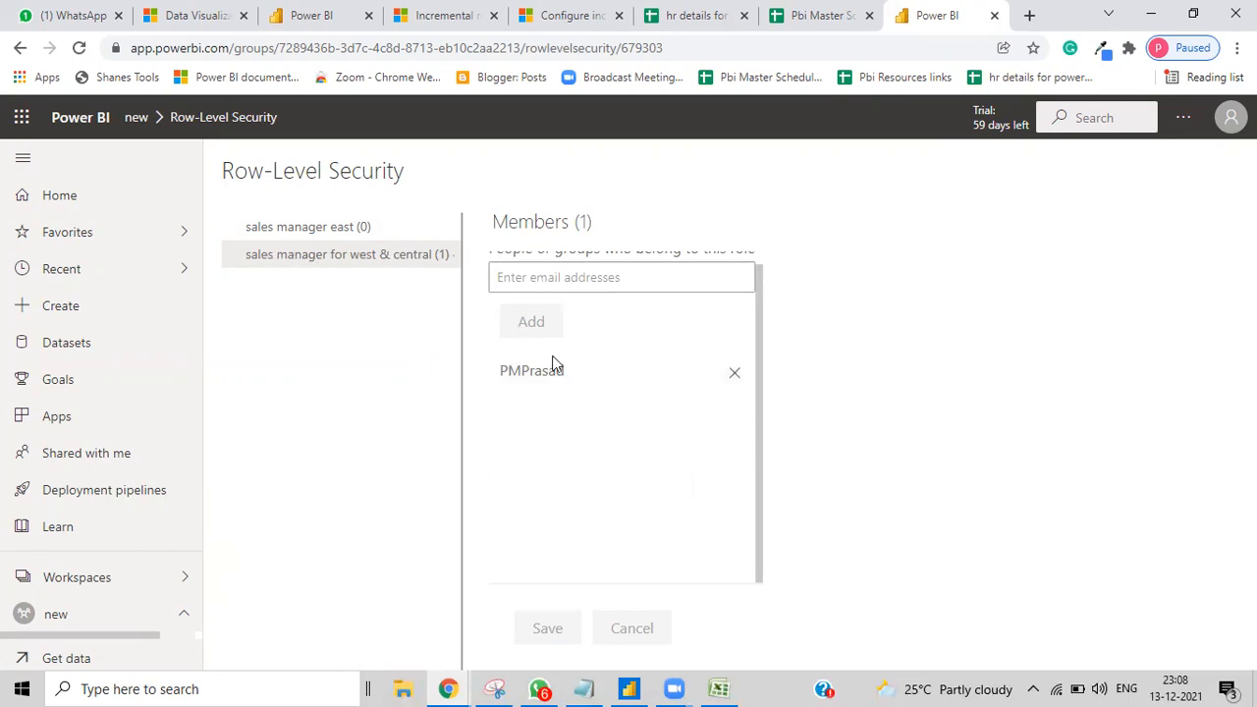
{"action": "left_click", "coordinate": [503, 277]}
{"action": "left_click", "coordinate": [292, 229]}
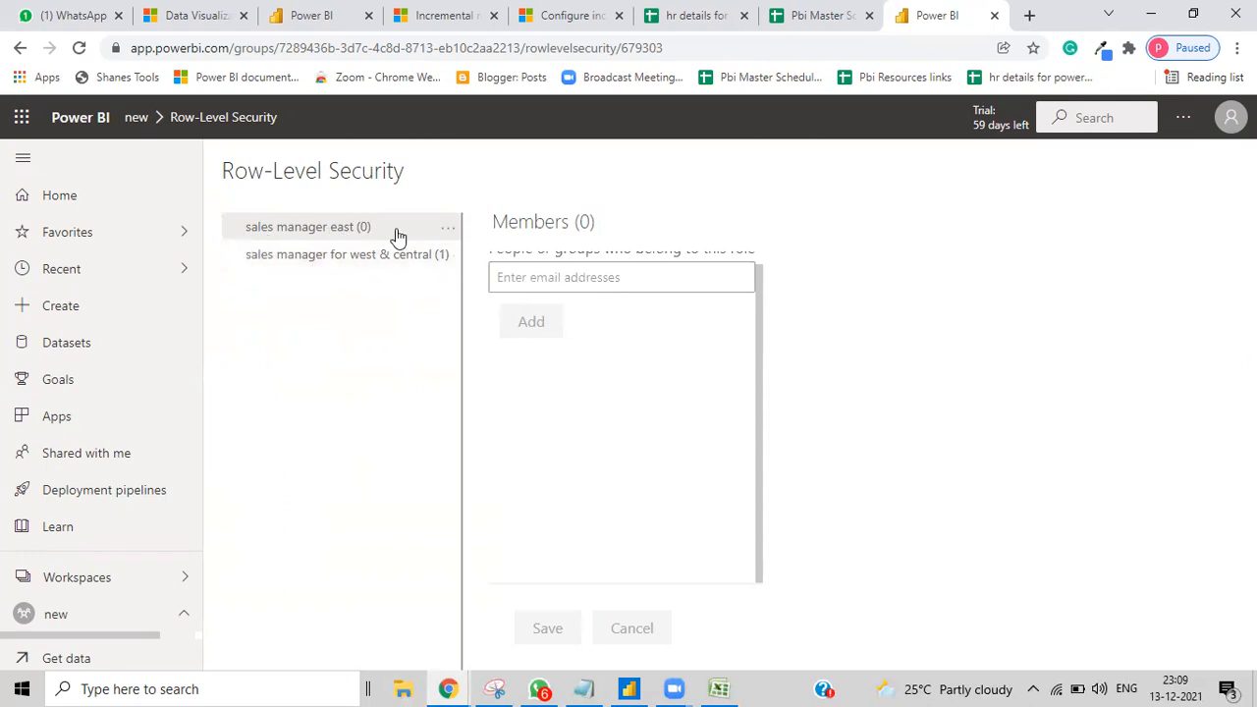
Step: Test the rls 4 report as sales manager east, showing only East sales of 678.78K
{"action": "left_click", "coordinate": [453, 234]}
{"action": "left_click", "coordinate": [452, 265]}
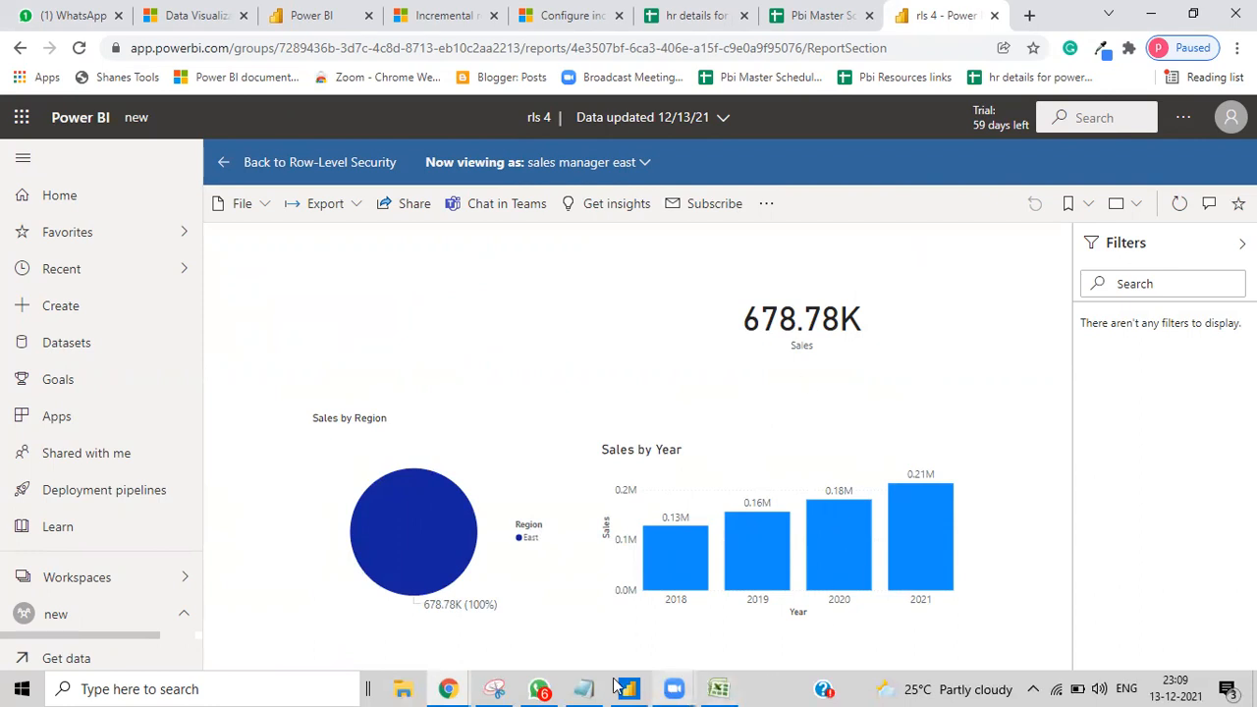
Step: Open the rls 2 workbook from H:\pbi class files\9B PBI Classes in Excel
{"action": "left_click", "coordinate": [400, 687]}
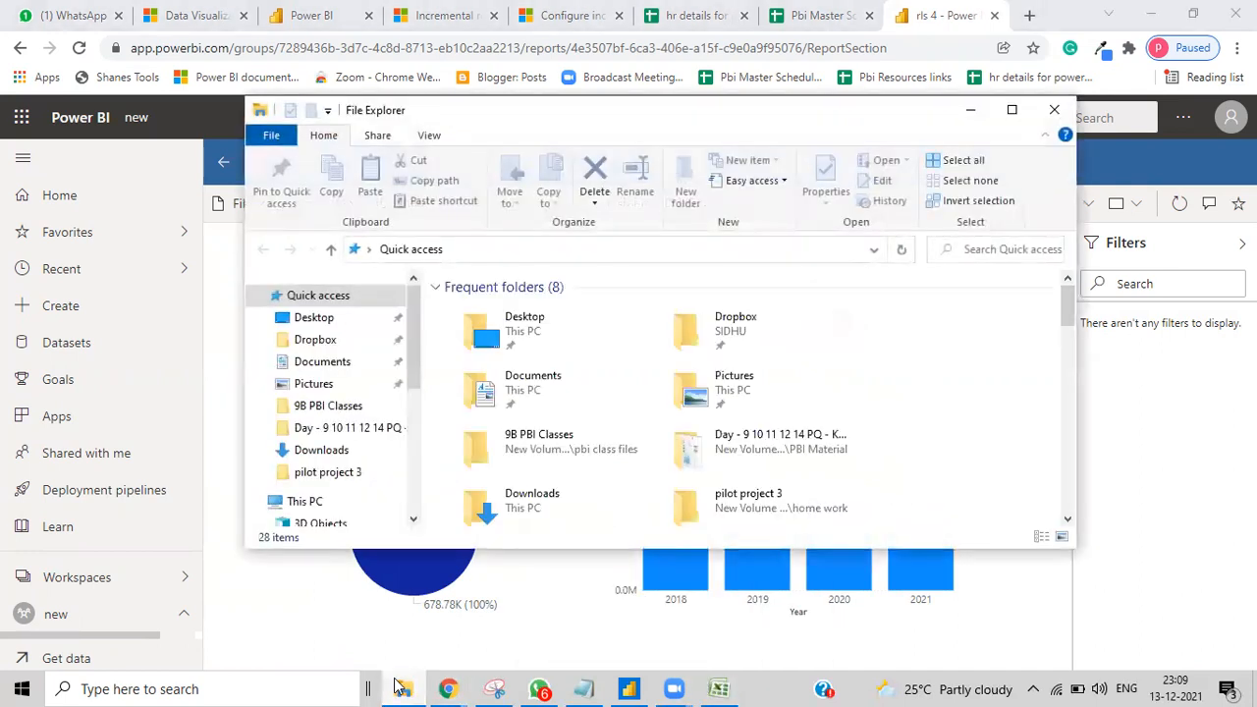
{"action": "left_click_drag", "start_coordinate": [416, 349], "coordinate": [405, 443]}
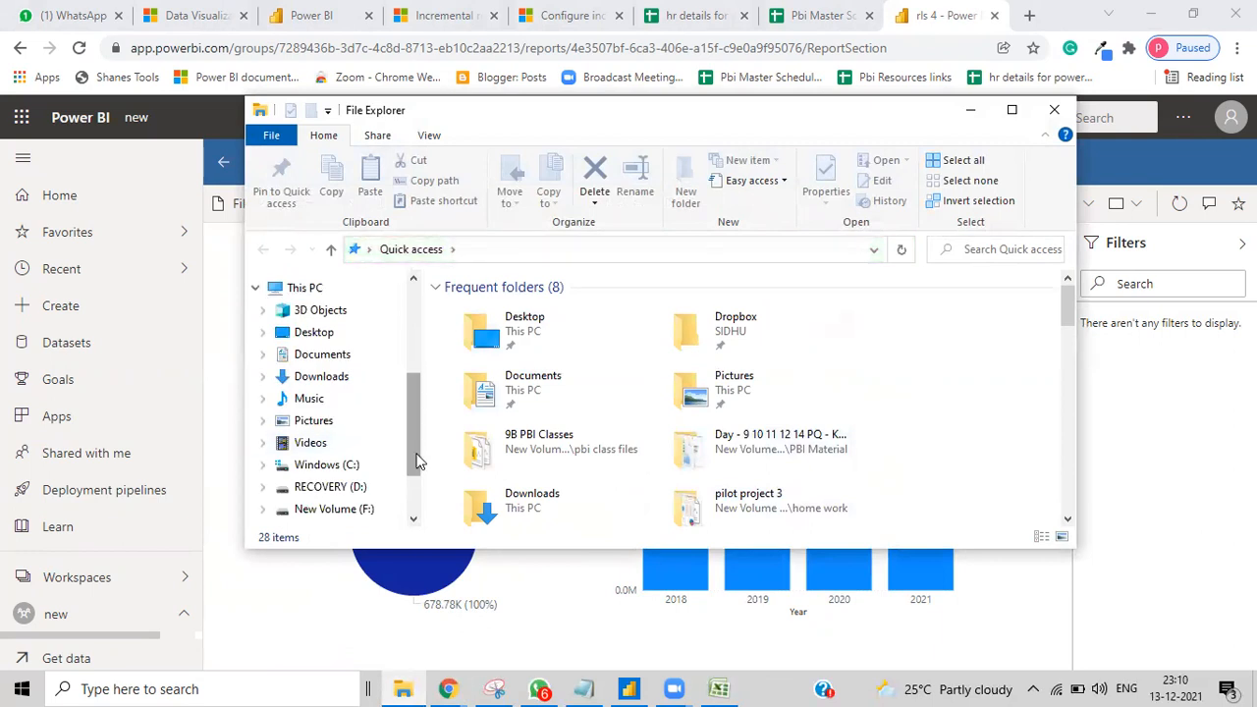
{"action": "scroll", "coordinate": [407, 441], "scroll_direction": "down", "scroll_amount": 2}
{"action": "left_click", "coordinate": [334, 458]}
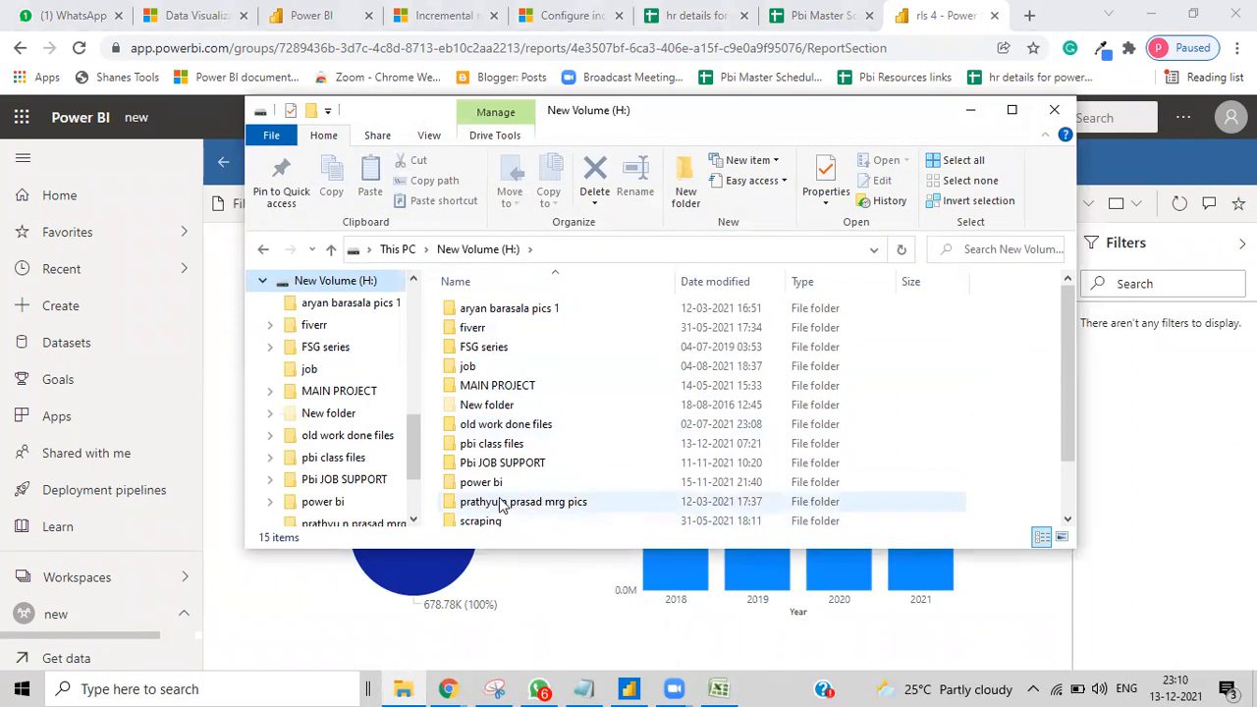
{"action": "double_click", "coordinate": [492, 443]}
{"action": "double_click", "coordinate": [496, 328]}
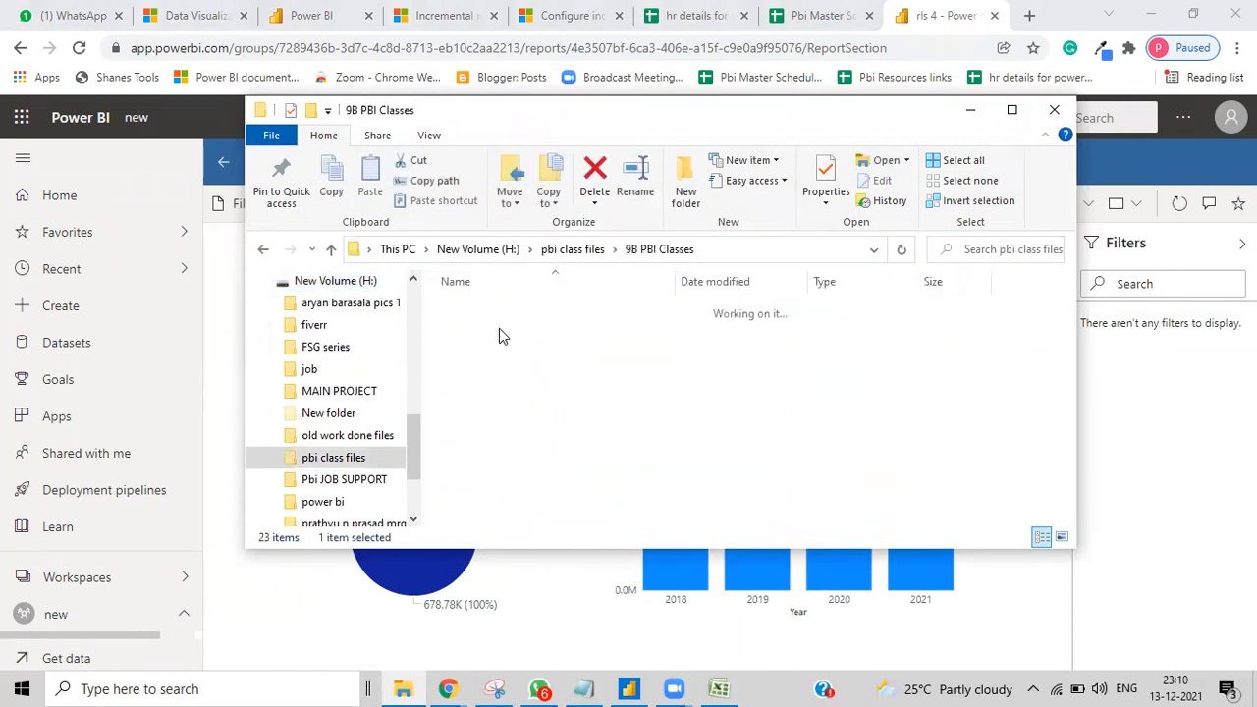
{"action": "scroll", "coordinate": [547, 398], "scroll_direction": "down", "scroll_amount": 5}
{"action": "scroll", "coordinate": [547, 398], "scroll_direction": "down", "scroll_amount": 1}
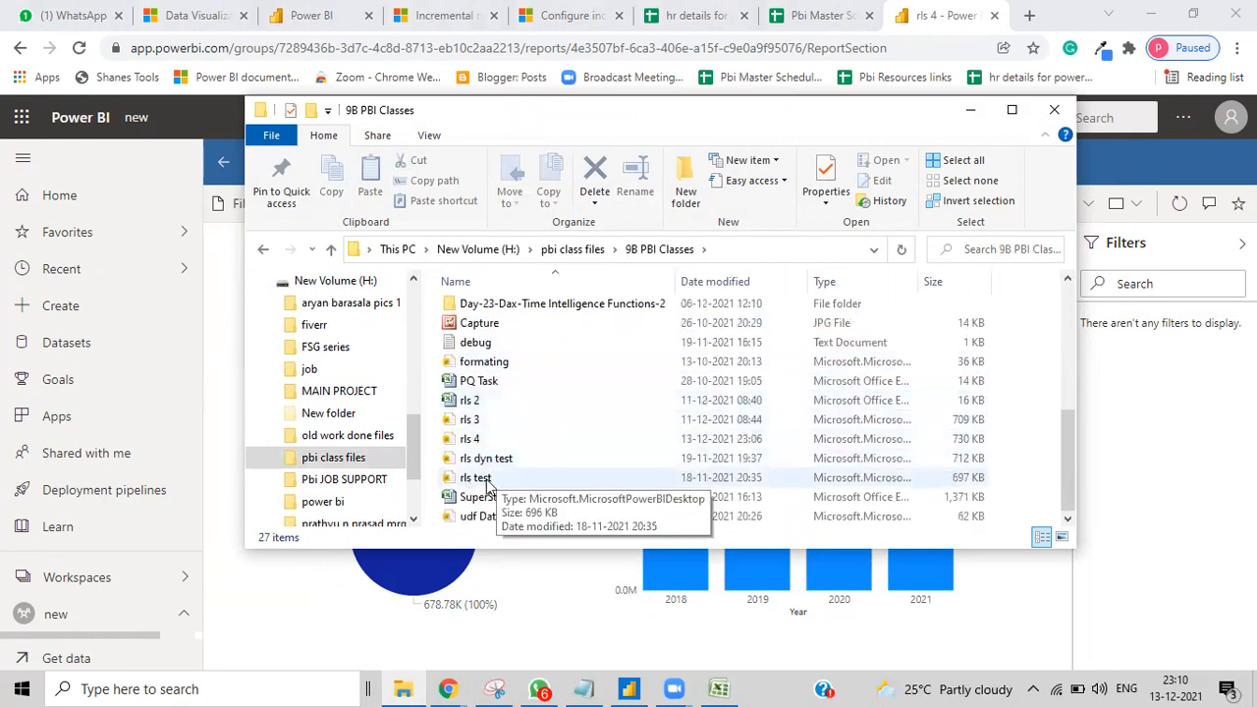
{"action": "double_click", "coordinate": [470, 401]}
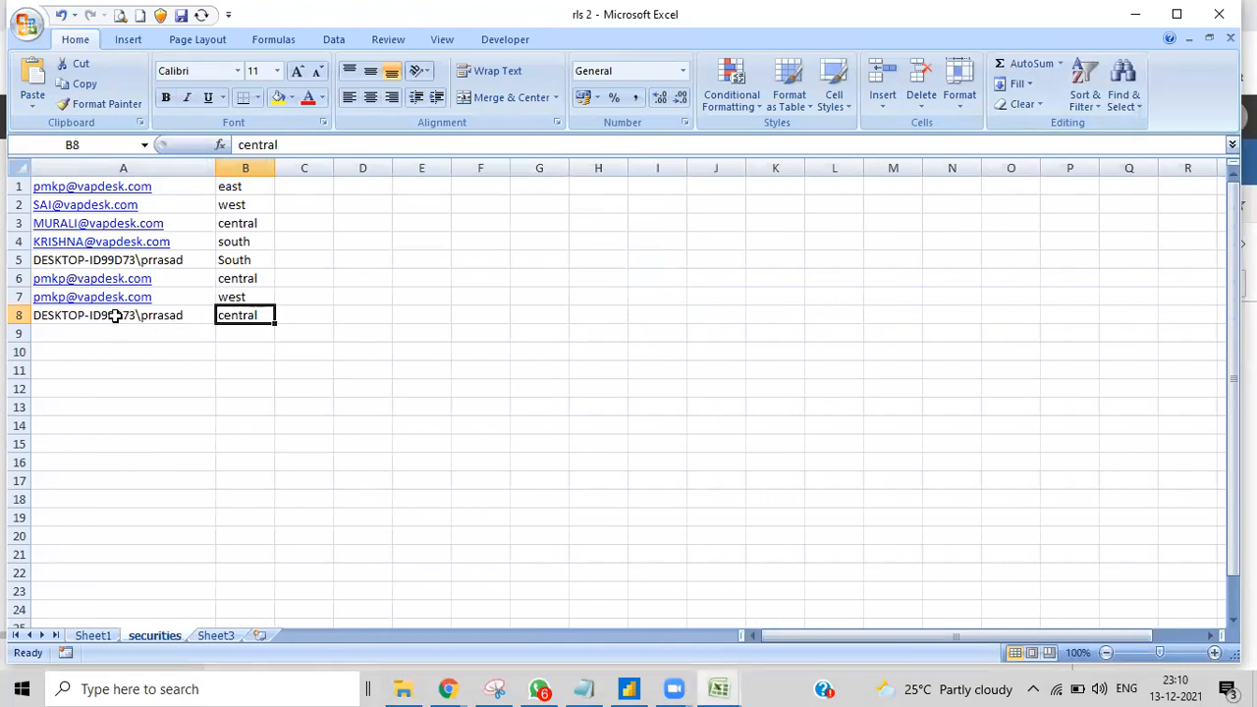
Step: Switch to the Book1 workbook with the abcd/efgh RLS table
{"action": "left_click", "coordinate": [724, 685]}
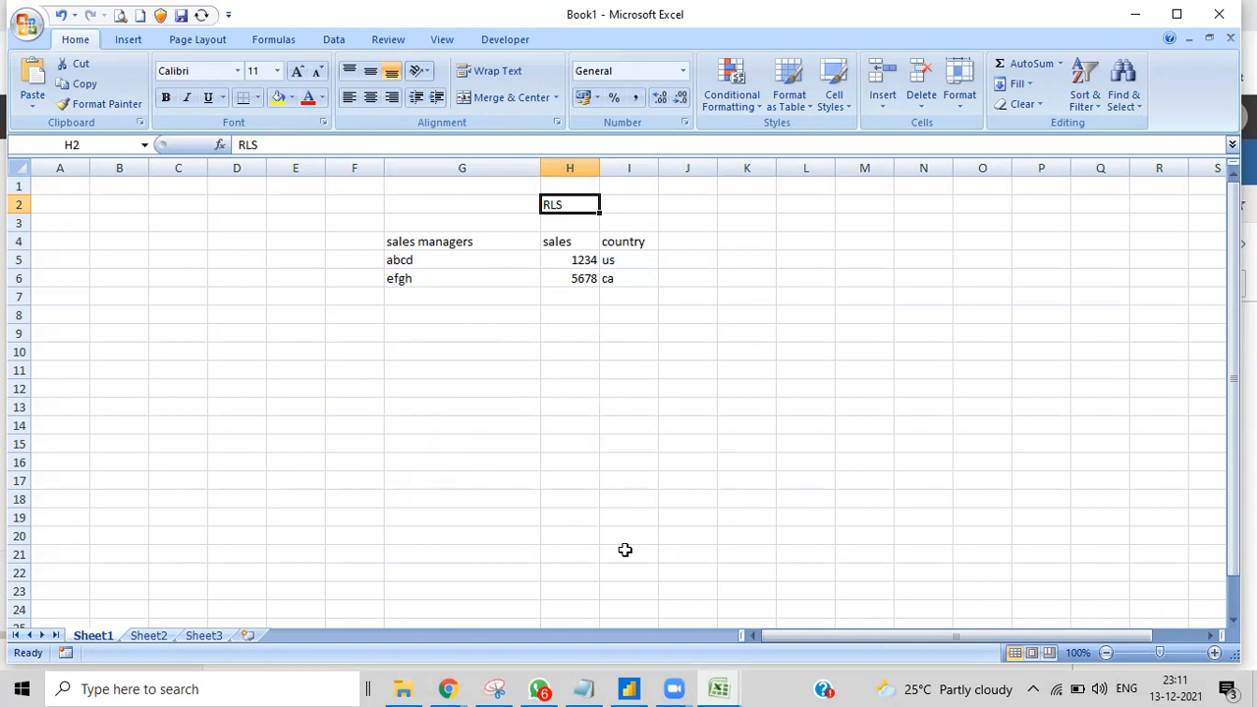
Step: Switch to the rls 2 workbook's securities sheet from Excel's taskbar previews
{"action": "left_click", "coordinate": [718, 689]}
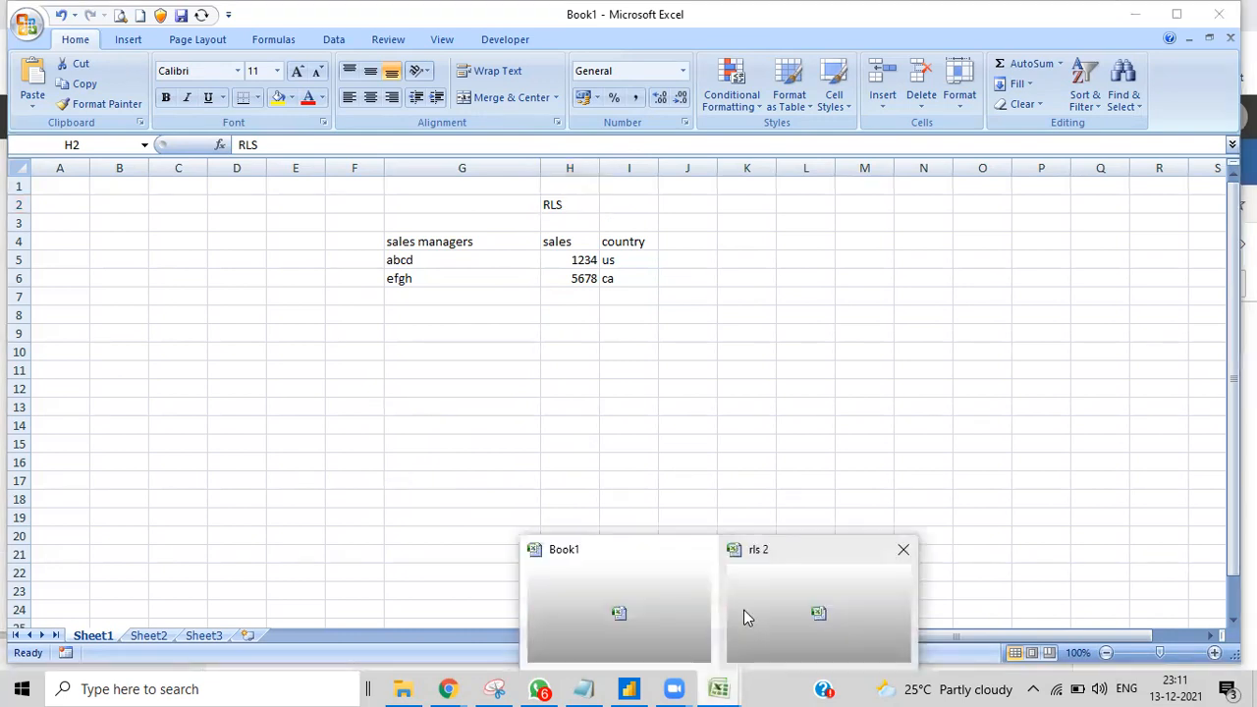
{"action": "left_click", "coordinate": [743, 615]}
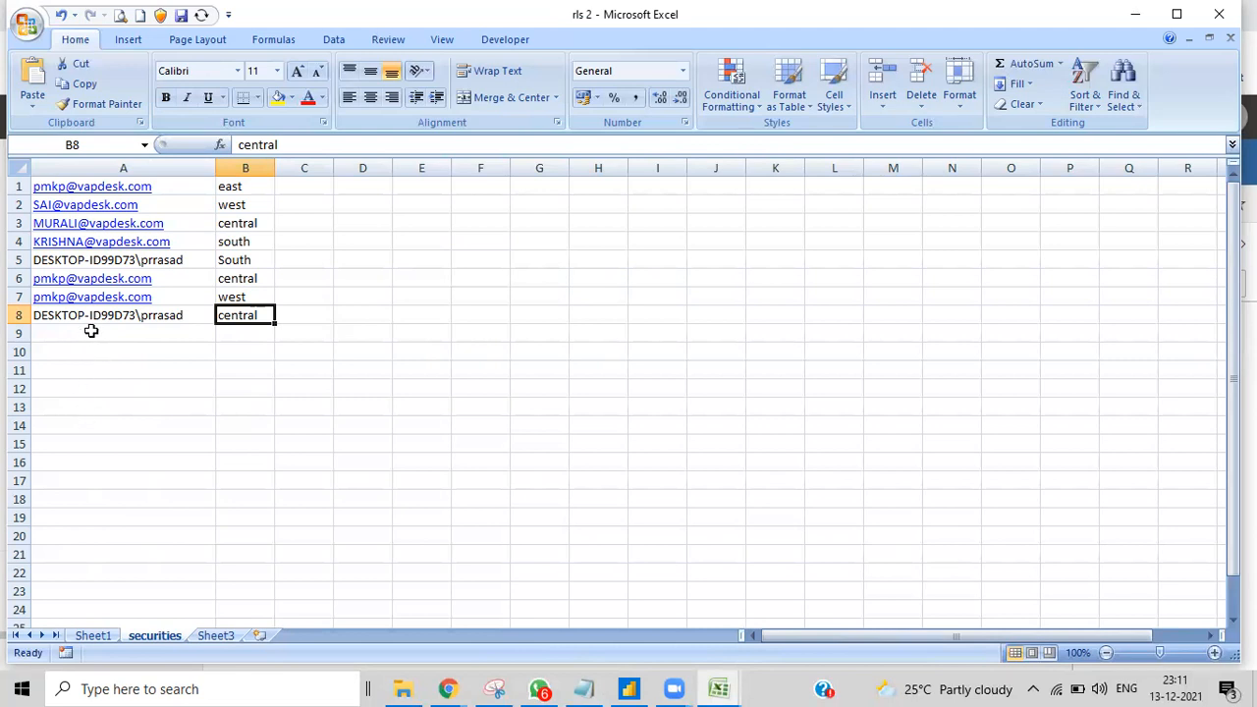
Step: Clear cells A8 and B8, removing the desktop login mapped to central
{"action": "left_click", "coordinate": [204, 316]}
{"action": "left_click", "coordinate": [239, 316]}
{"action": "key", "text": "Delete"}
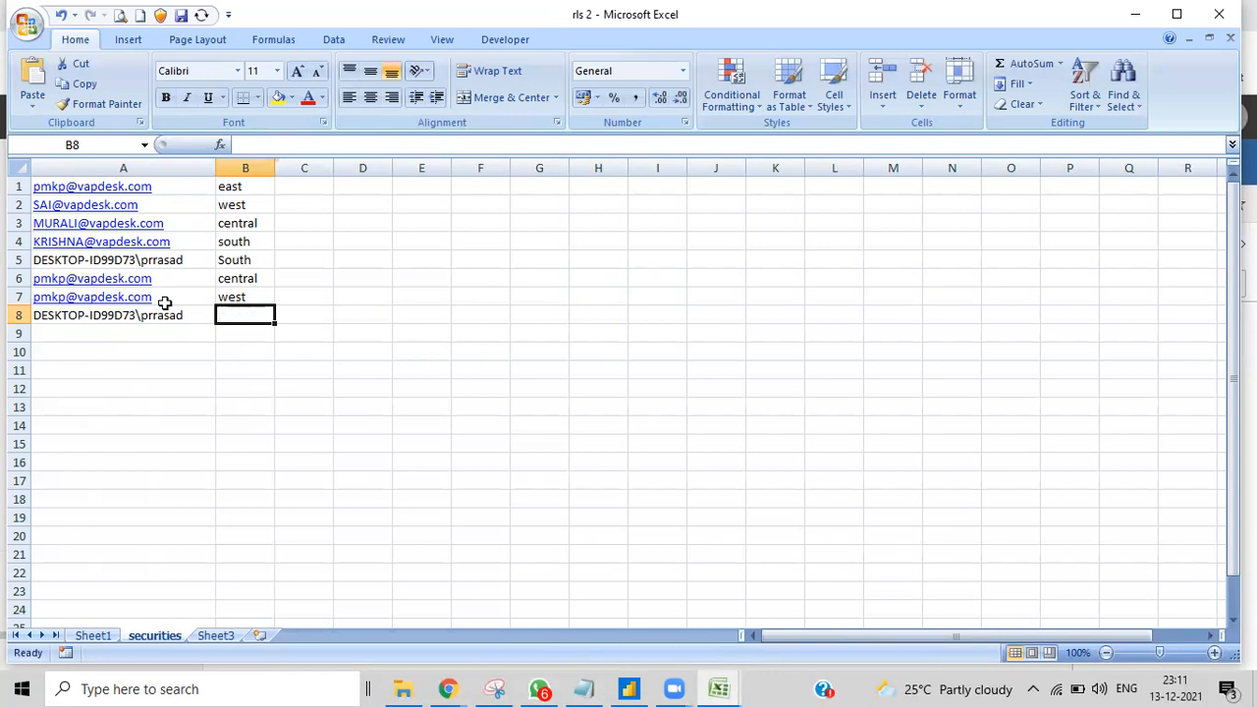
{"action": "left_click", "coordinate": [179, 311]}
{"action": "key", "text": "Delete"}
{"action": "left_click", "coordinate": [364, 403]}
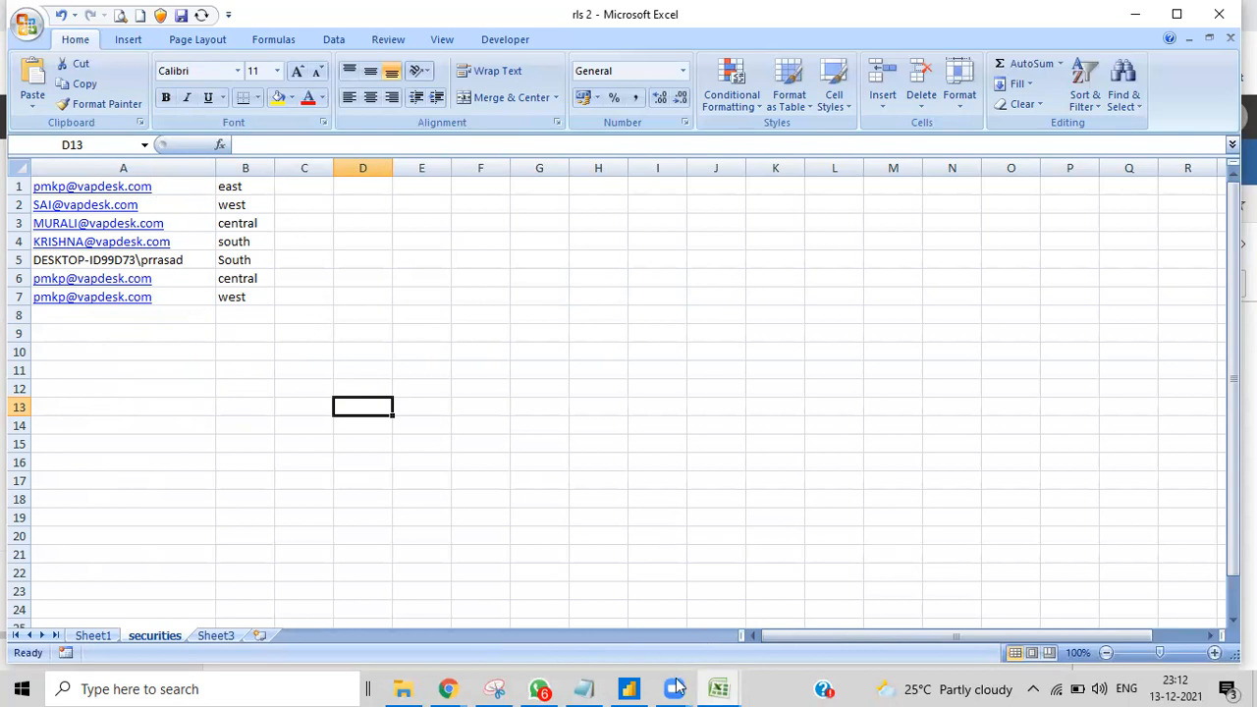
Step: Dismiss the publish success message and stop viewing as the west & central role
{"action": "left_click", "coordinate": [632, 689]}
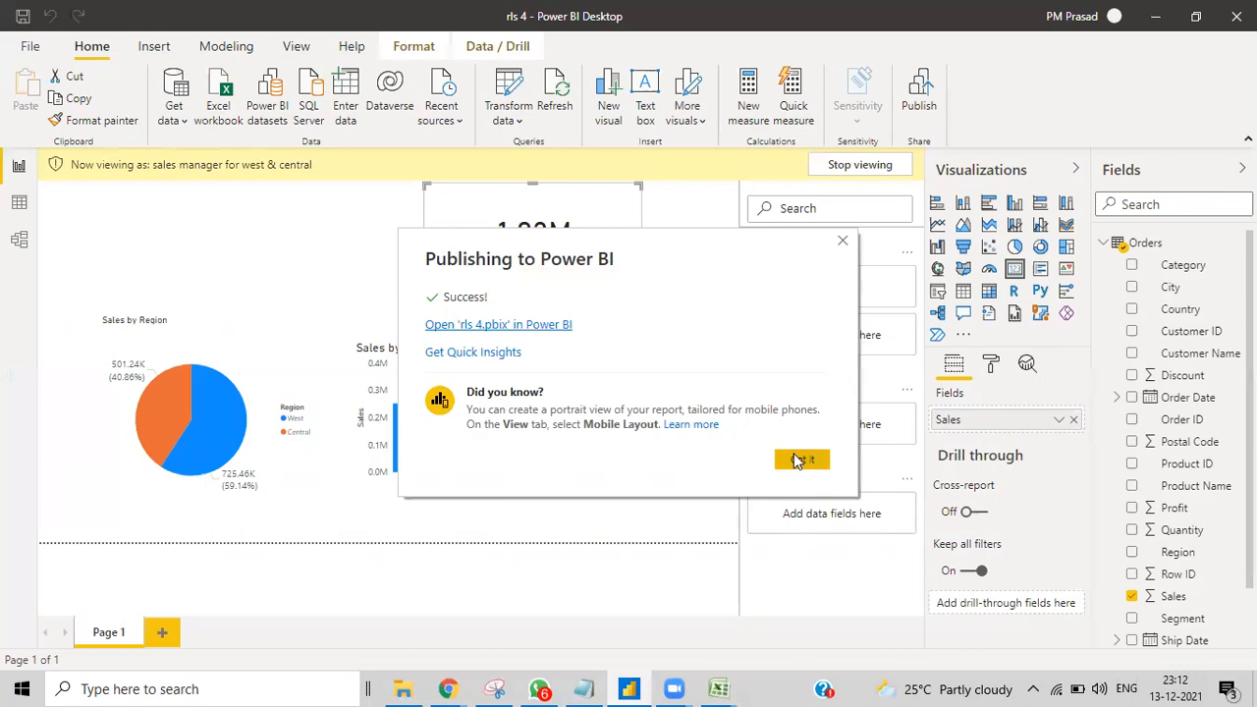
{"action": "left_click", "coordinate": [268, 247]}
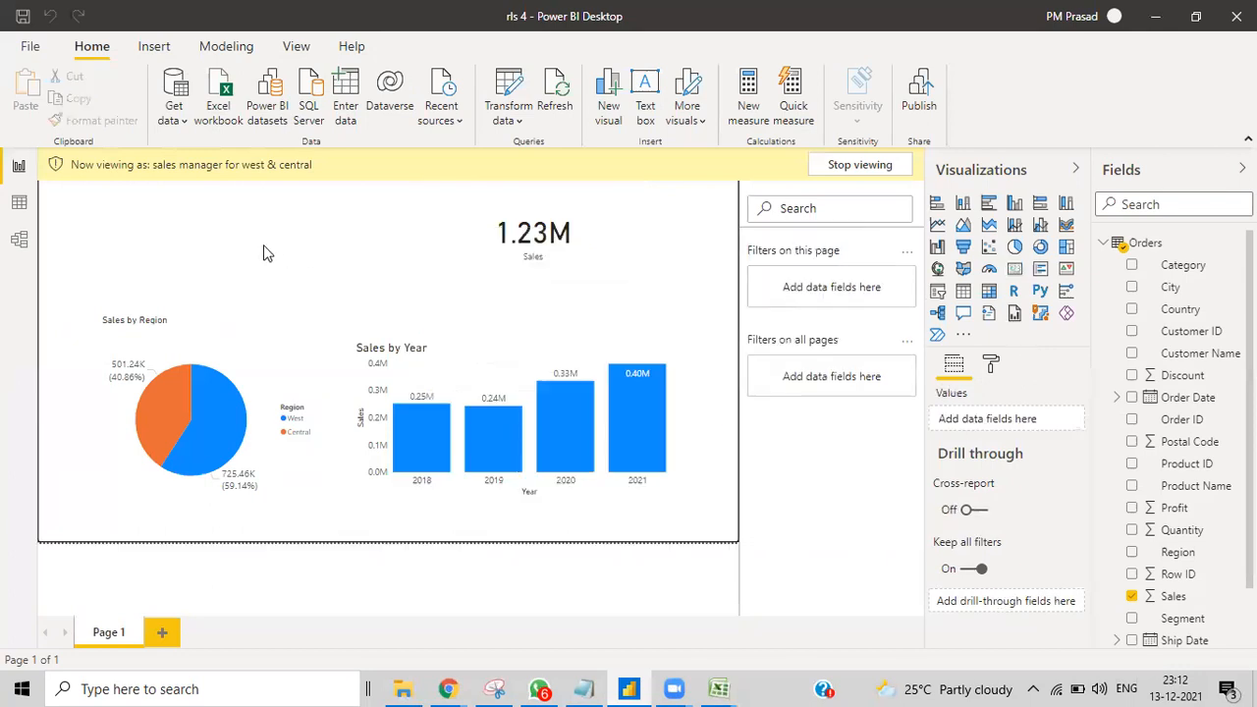
{"action": "right_click", "coordinate": [1161, 244]}
{"action": "left_click", "coordinate": [1043, 256]}
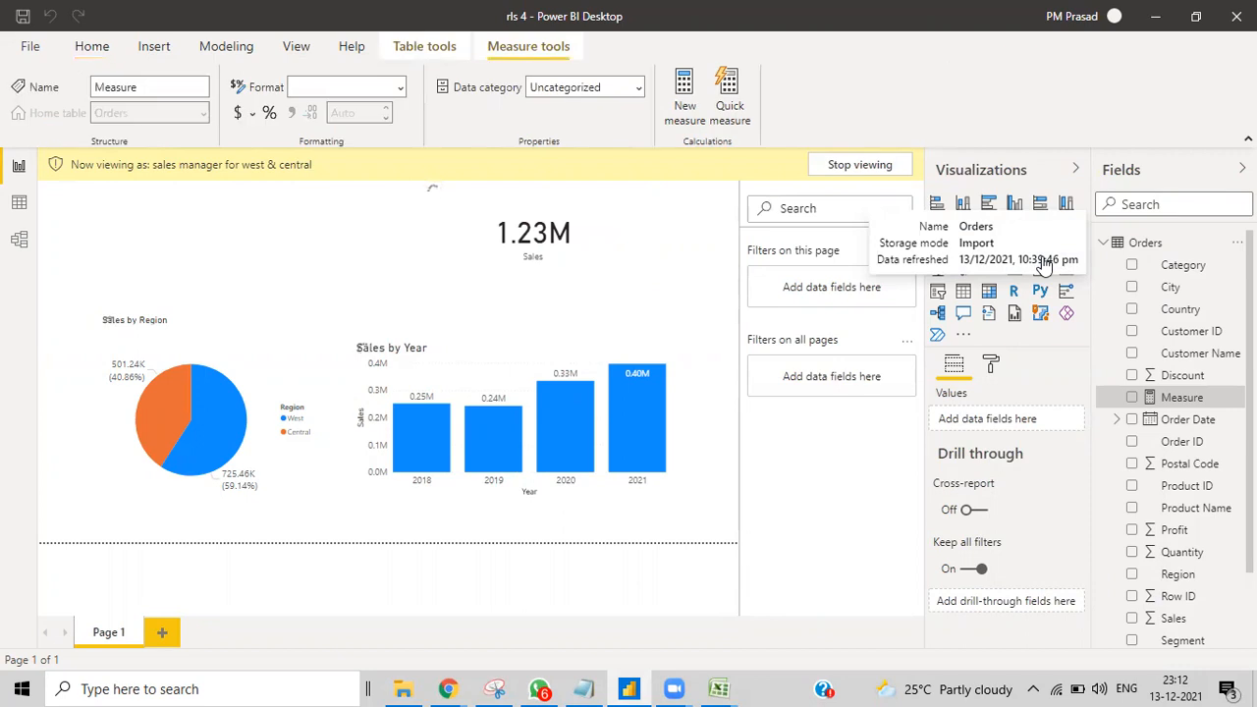
{"action": "left_click", "coordinate": [865, 164]}
{"action": "left_click", "coordinate": [834, 165]}
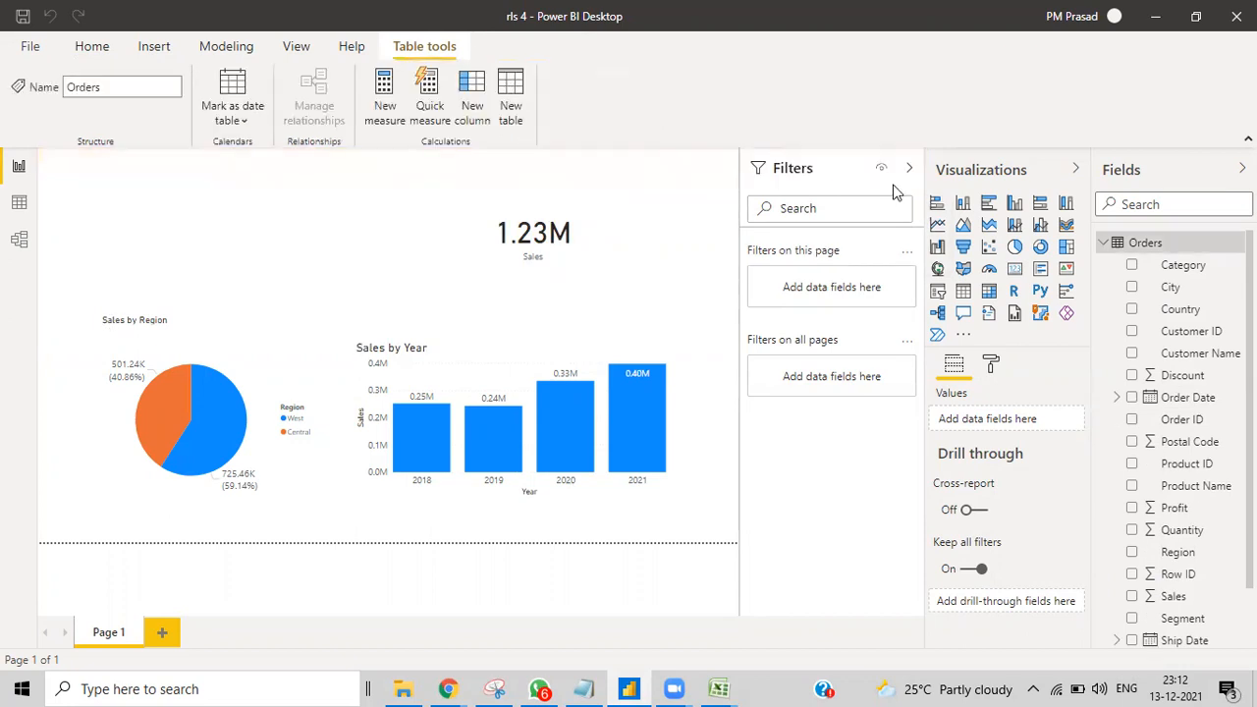
Step: Create the Orders measure user principal name = USERPRINCIPALNAME()
{"action": "right_click", "coordinate": [1152, 248]}
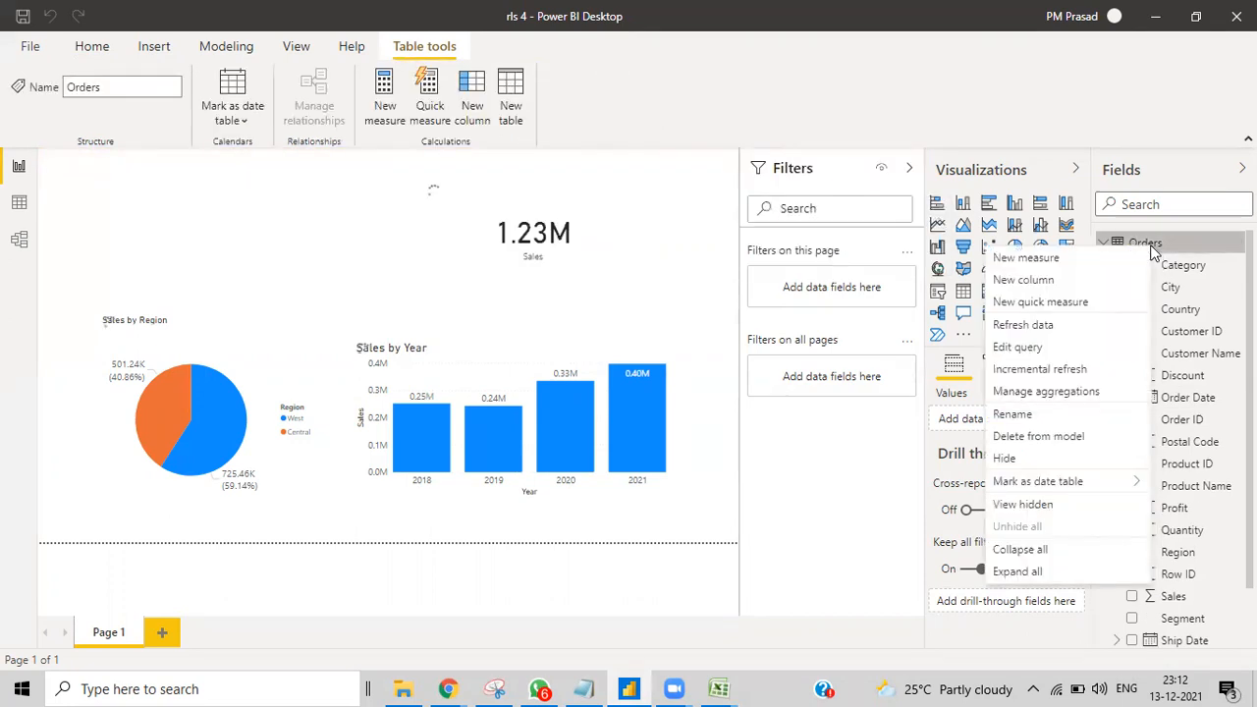
{"action": "left_click", "coordinate": [1023, 261]}
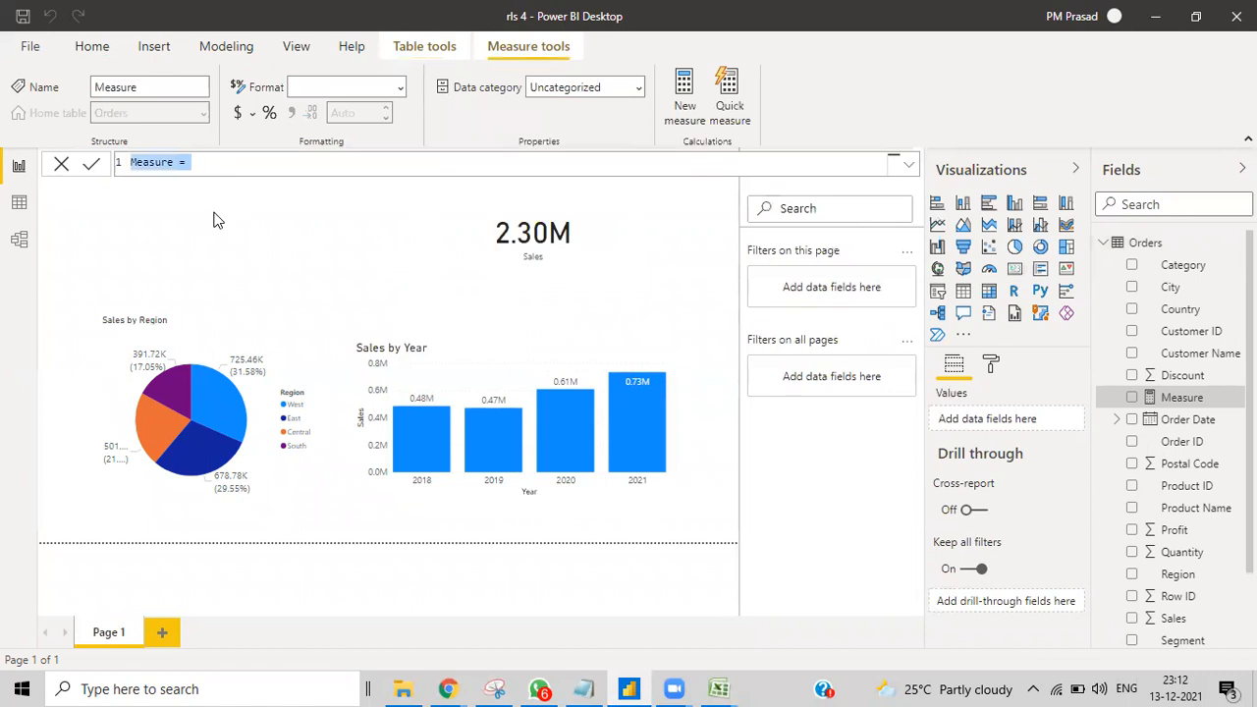
{"action": "key", "text": "BackSpace"}
{"action": "type", "text": "user pri"}
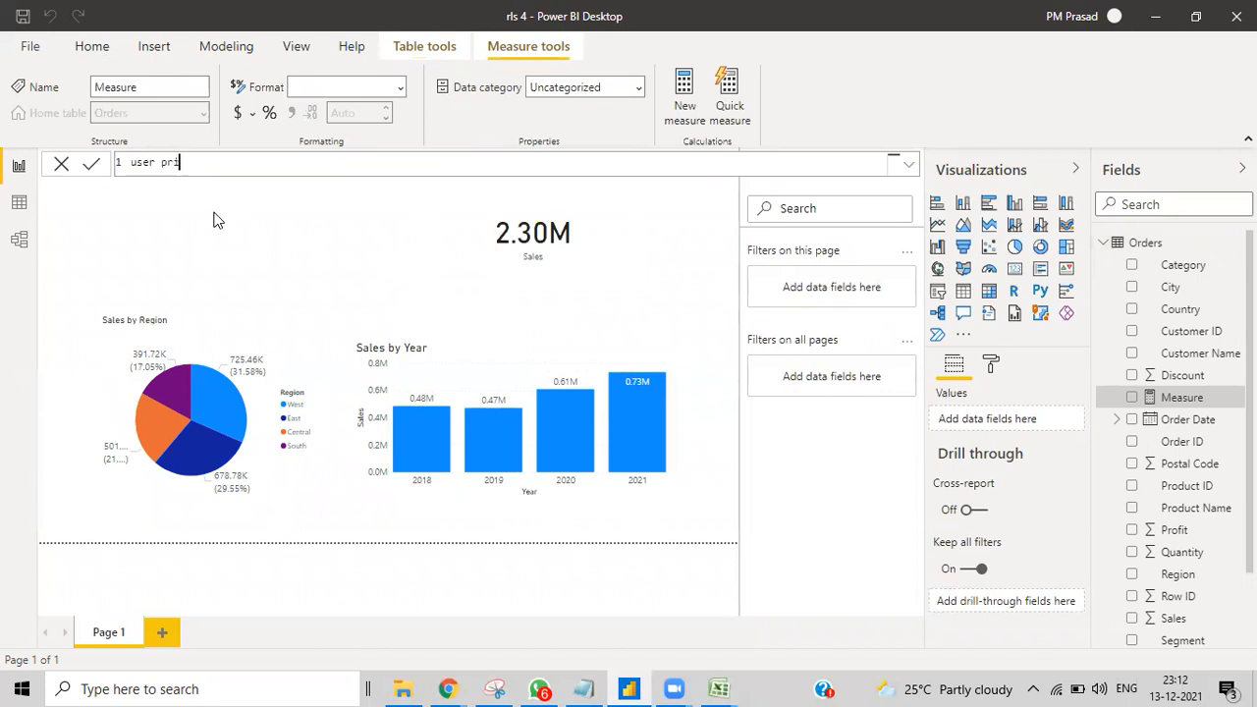
{"action": "type", "text": "ncipal name=user"}
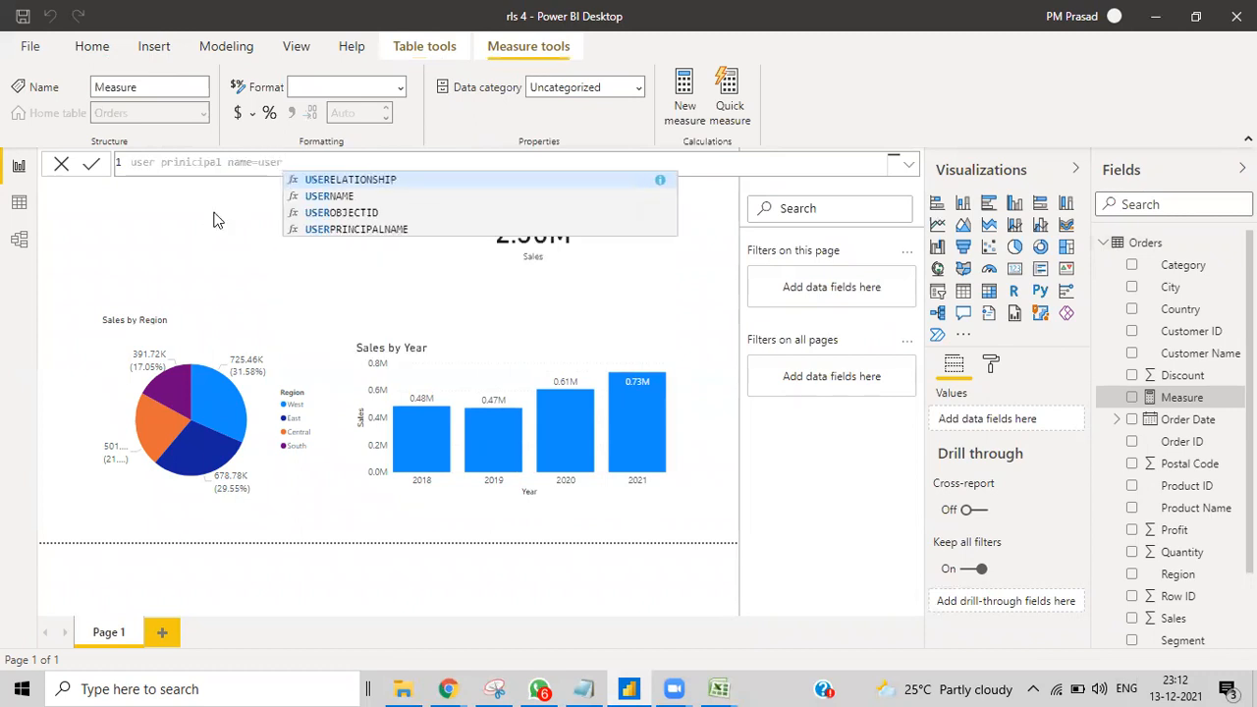
{"action": "left_click", "coordinate": [295, 230]}
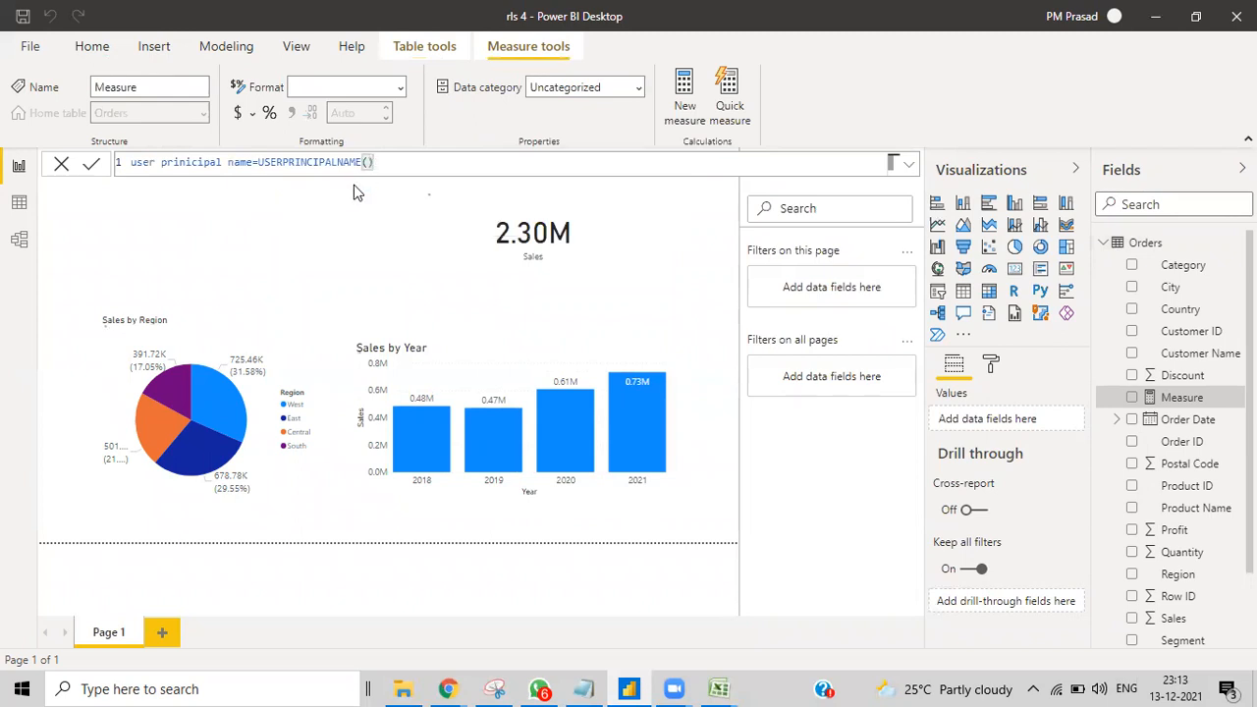
{"action": "key", "text": "Return"}
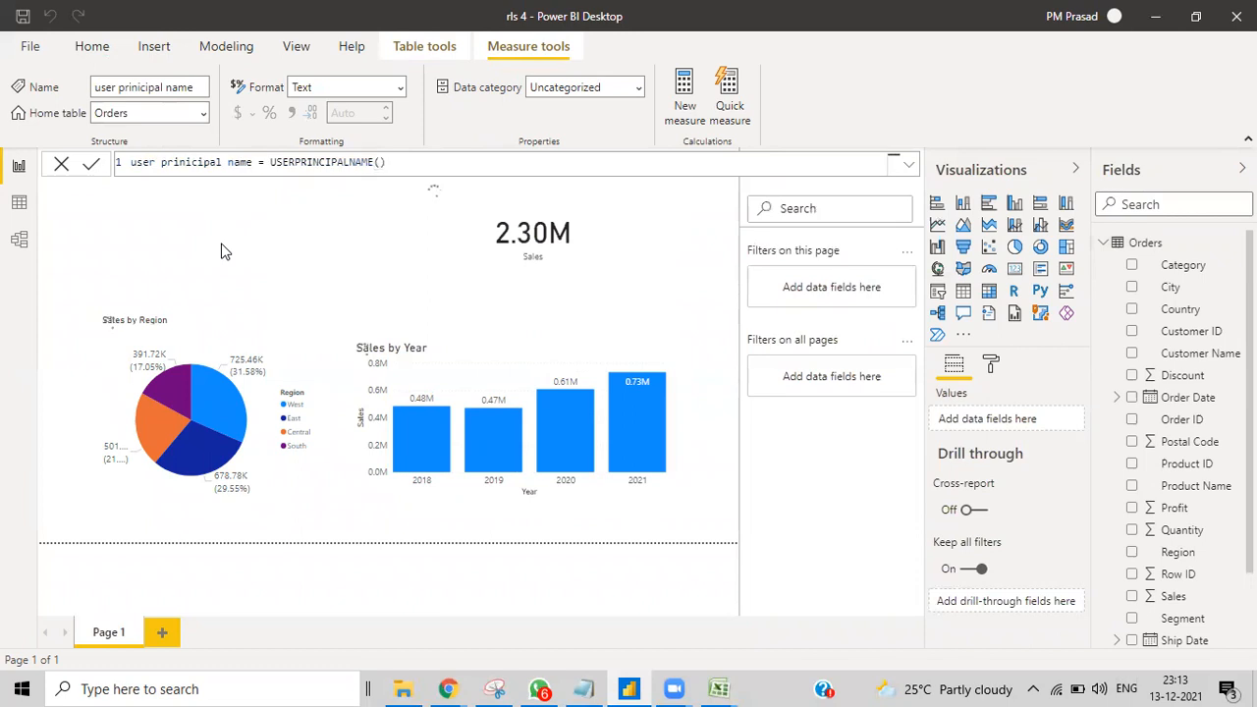
{"action": "left_click", "coordinate": [222, 252]}
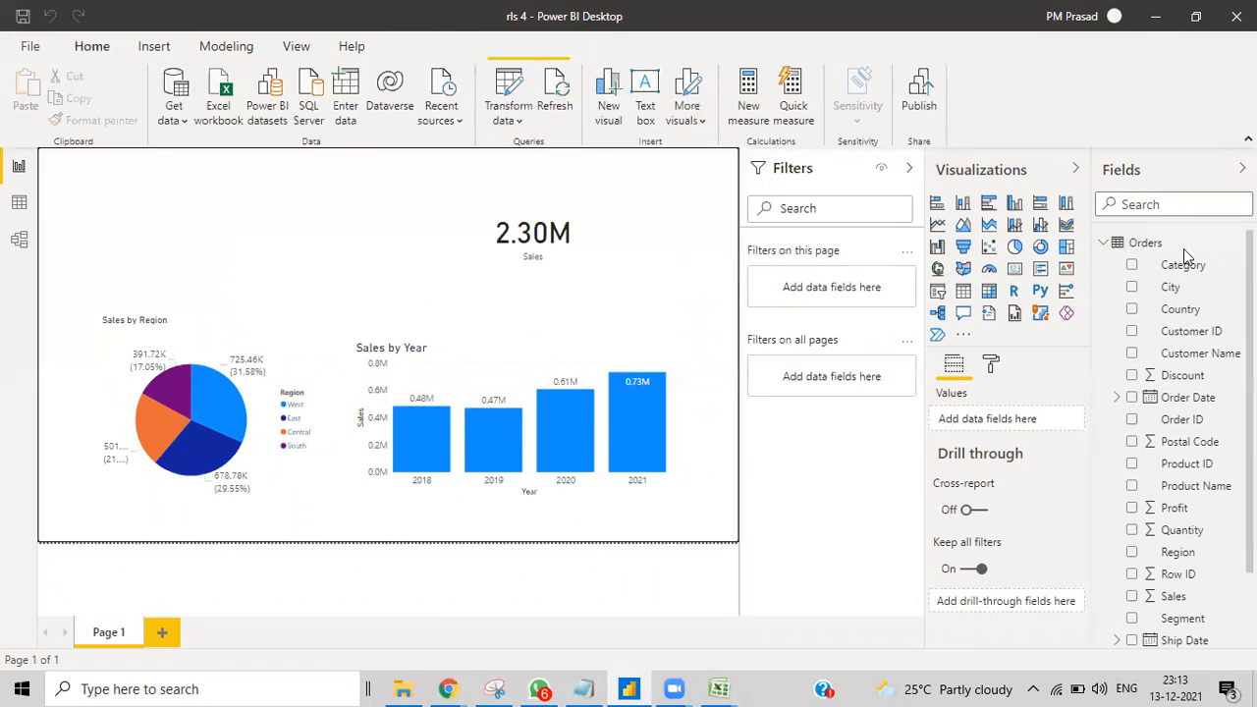
Step: Add a widened card at top left showing the user principal name measure
{"action": "left_click", "coordinate": [1017, 274]}
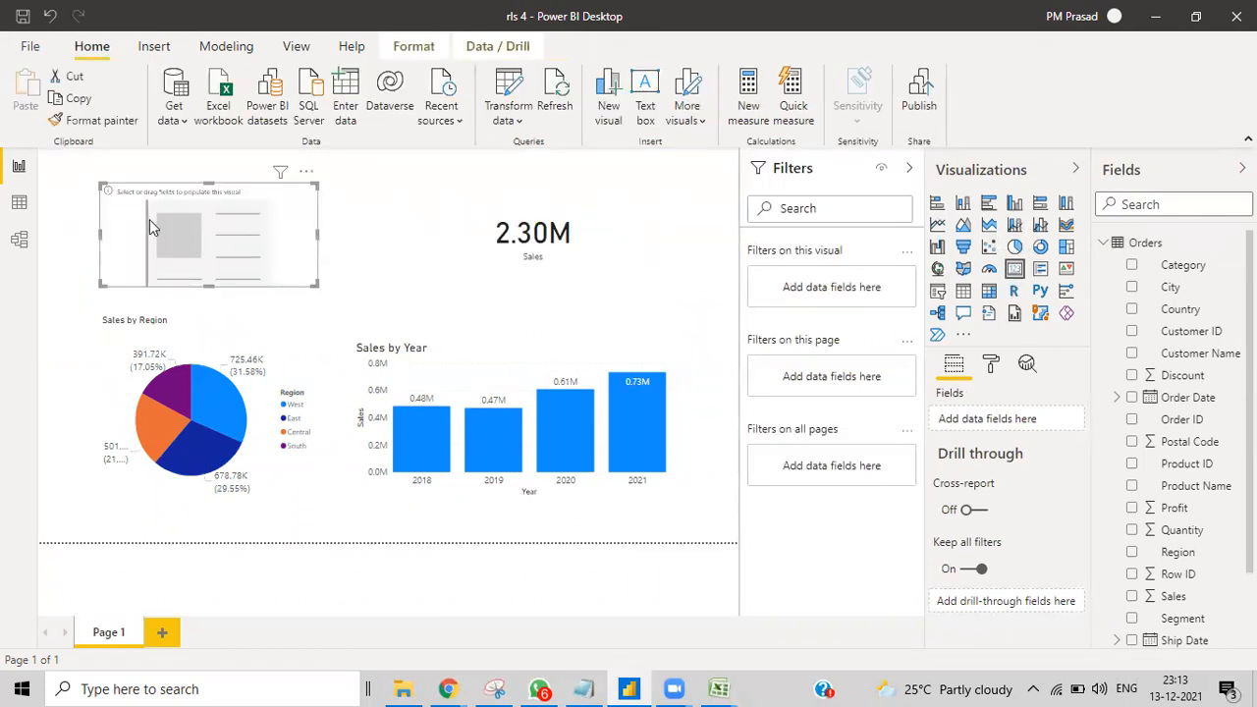
{"action": "left_click_drag", "start_coordinate": [256, 241], "coordinate": [466, 246]}
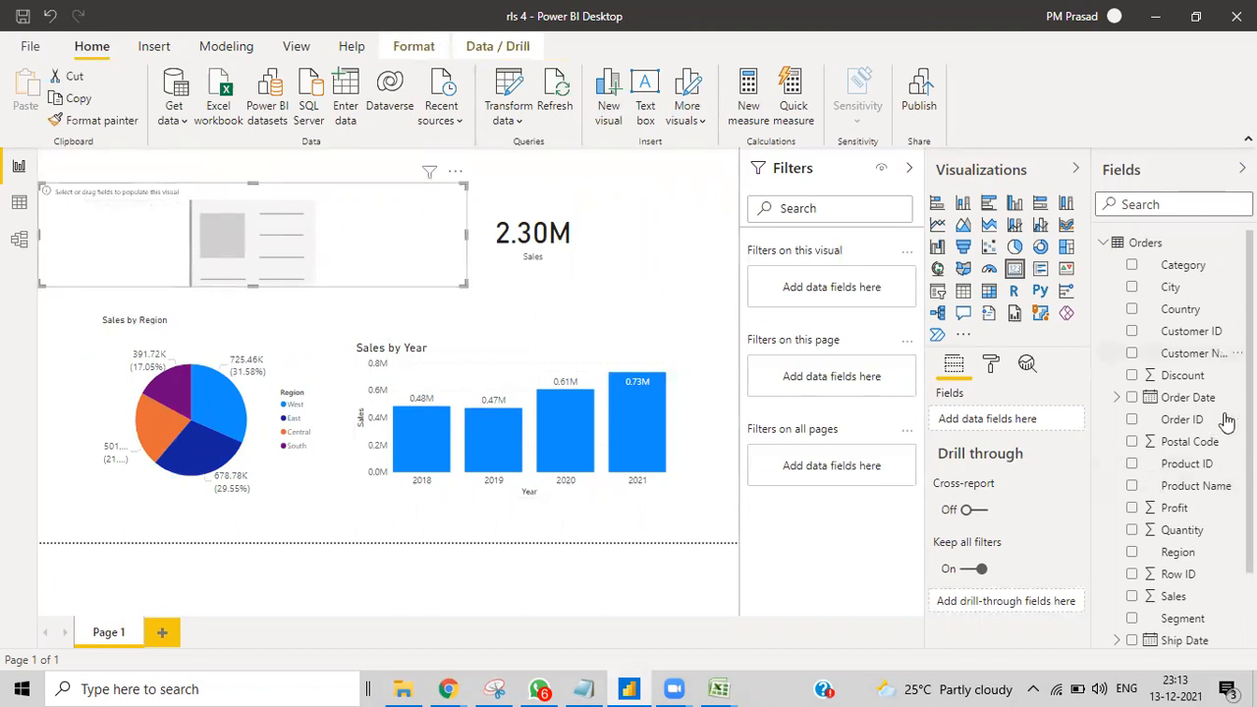
{"action": "scroll", "coordinate": [1206, 467], "scroll_direction": "down", "scroll_amount": 3}
{"action": "left_click_drag", "start_coordinate": [1189, 639], "coordinate": [207, 248]}
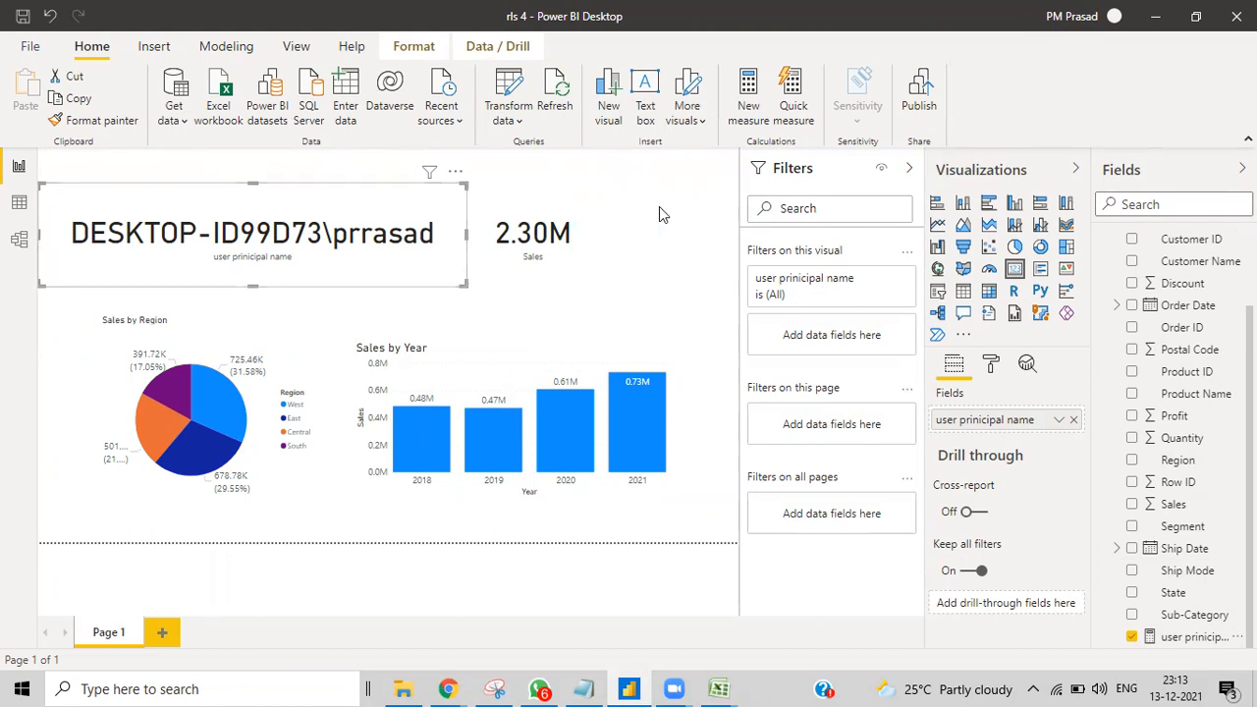
Step: Save the report and move the 2.30M Sales card to the right
{"action": "left_click", "coordinate": [29, 47]}
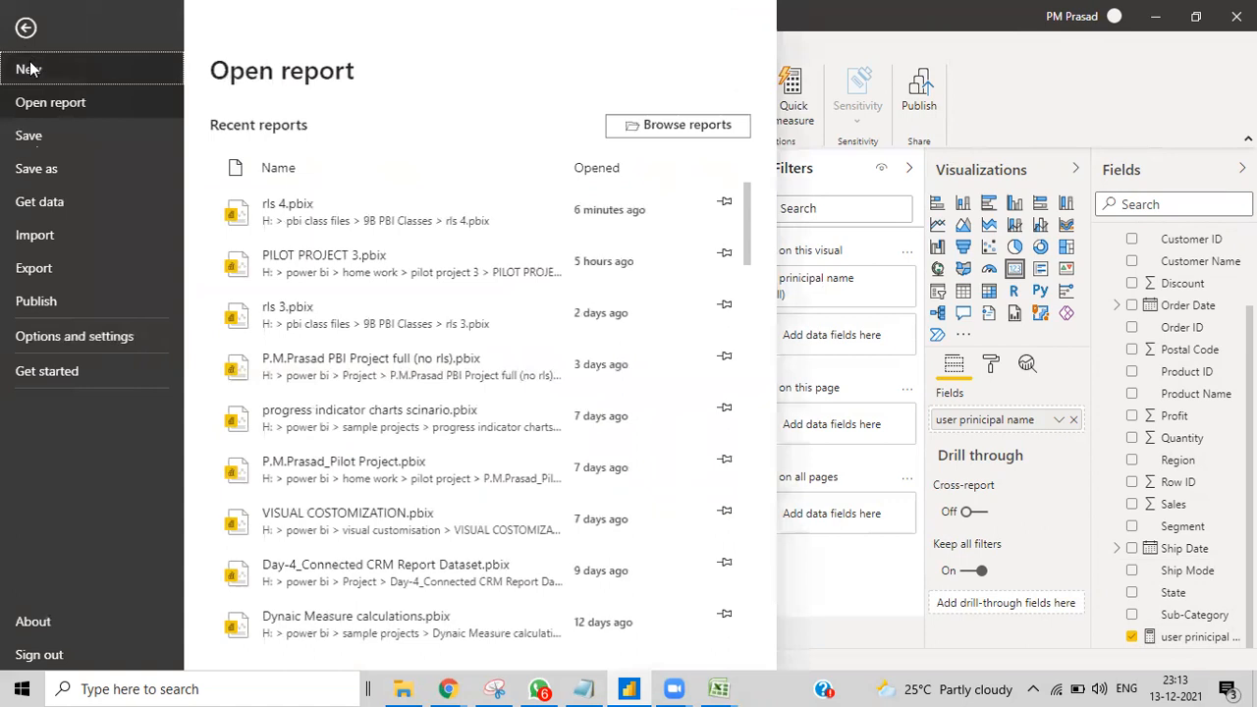
{"action": "left_click", "coordinate": [30, 137]}
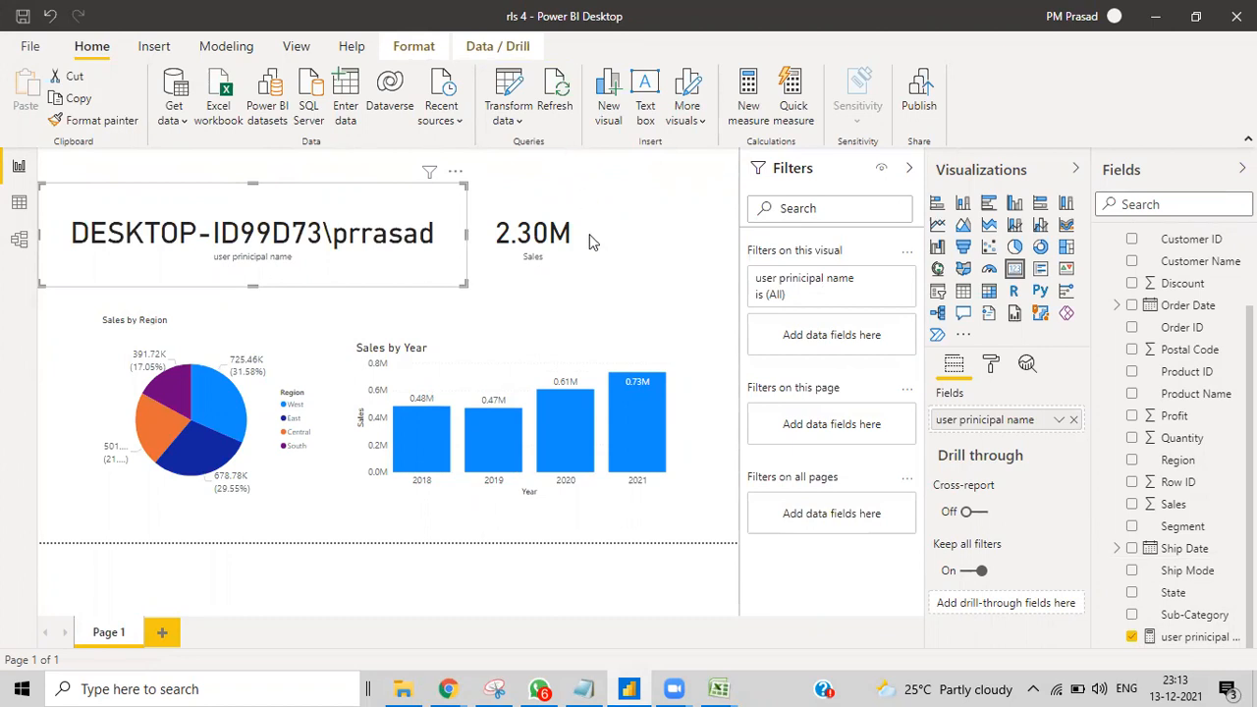
{"action": "left_click_drag", "start_coordinate": [583, 246], "coordinate": [674, 275]}
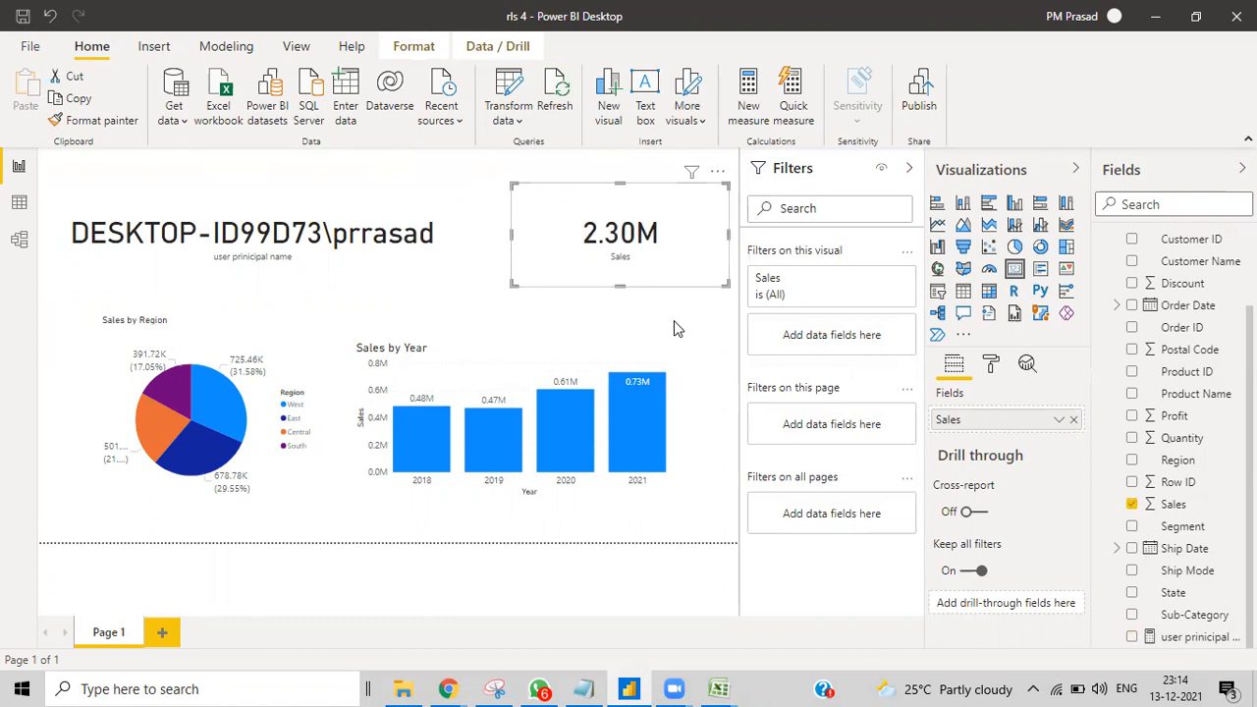
{"action": "left_click", "coordinate": [673, 320]}
{"action": "left_click", "coordinate": [221, 53]}
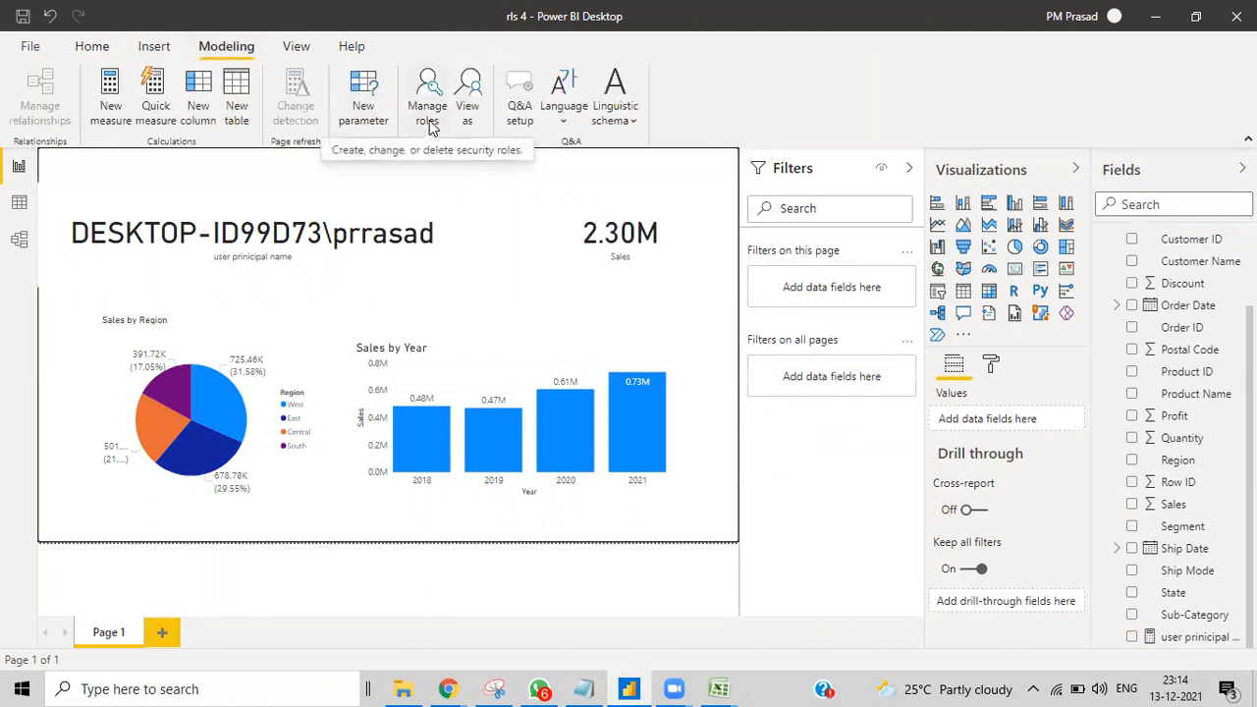
Step: Open the rls 2 Excel workbook as a new data source
{"action": "left_click", "coordinate": [91, 46]}
{"action": "left_click", "coordinate": [172, 120]}
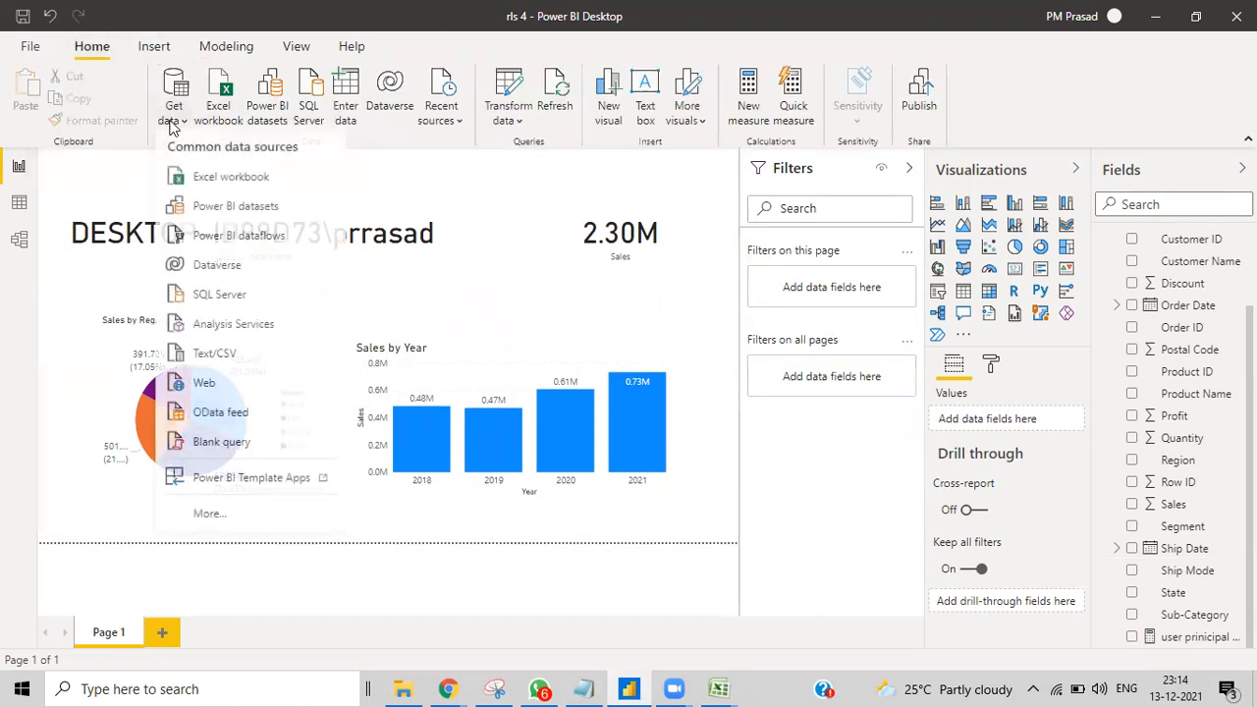
{"action": "left_click", "coordinate": [202, 180]}
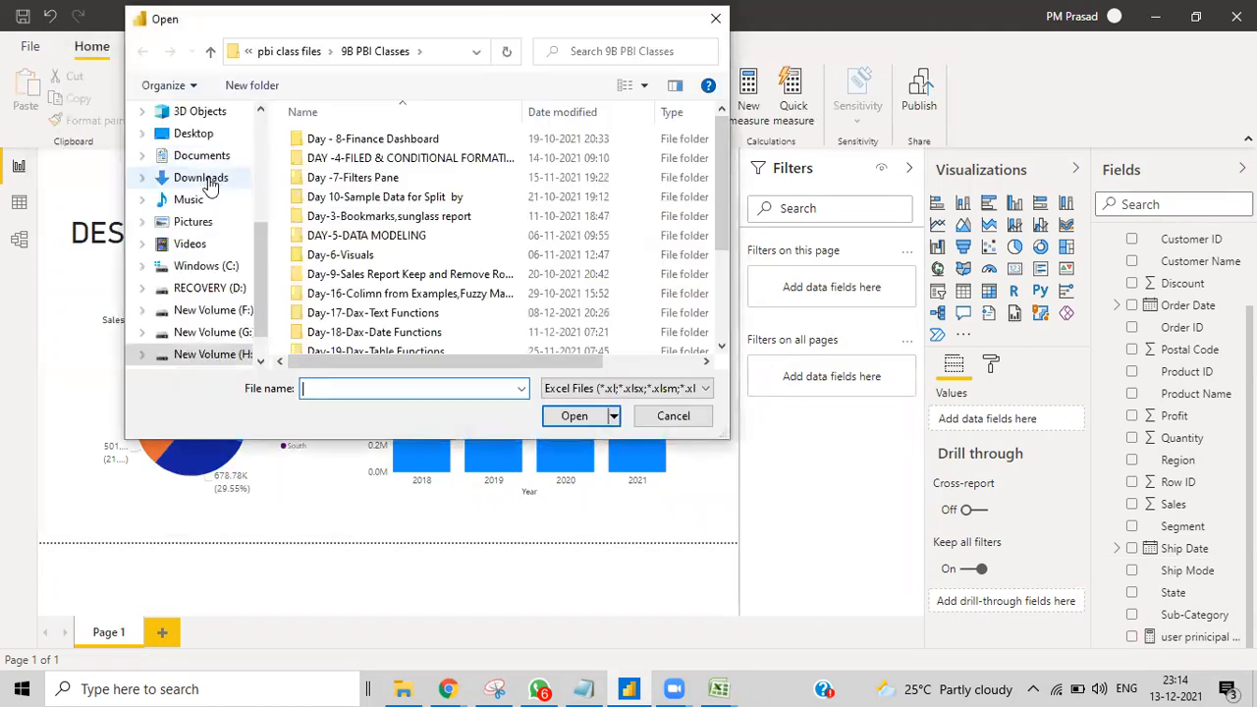
{"action": "scroll", "coordinate": [397, 280], "scroll_direction": "down", "scroll_amount": 3}
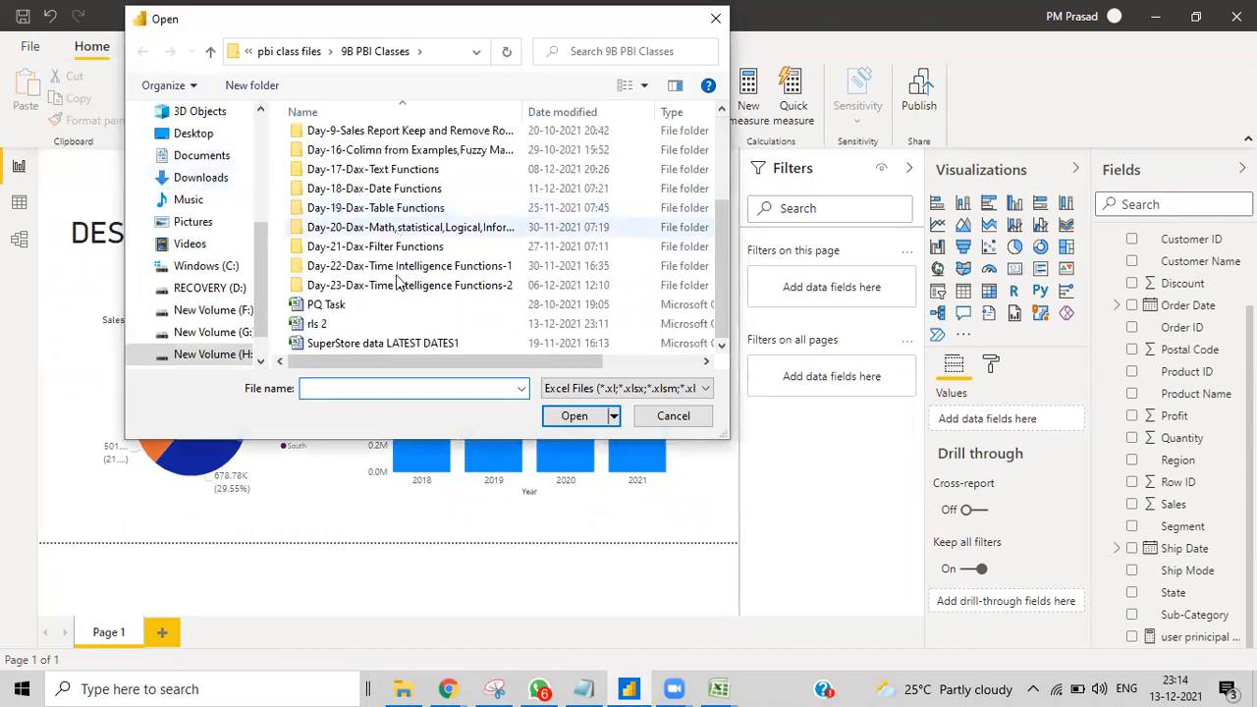
{"action": "left_click", "coordinate": [352, 331]}
{"action": "left_click", "coordinate": [575, 415]}
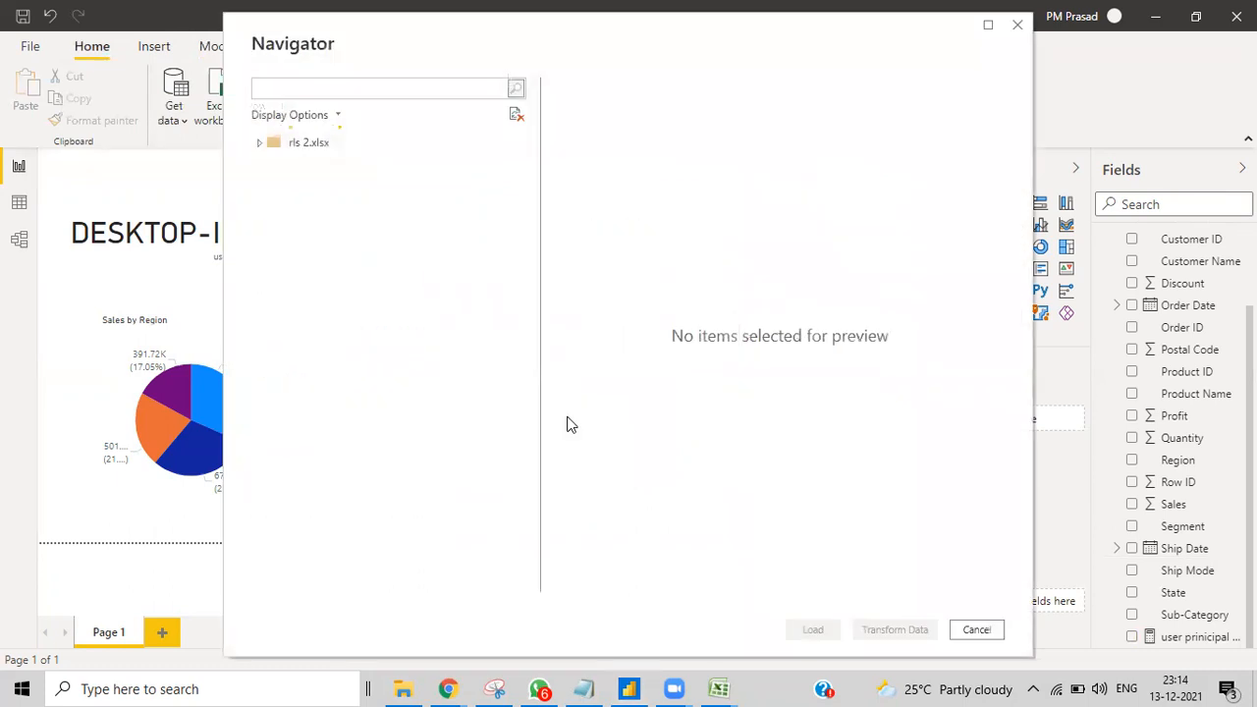
Step: Load the securities sheet from rls 2 into the model
{"action": "left_click", "coordinate": [279, 165]}
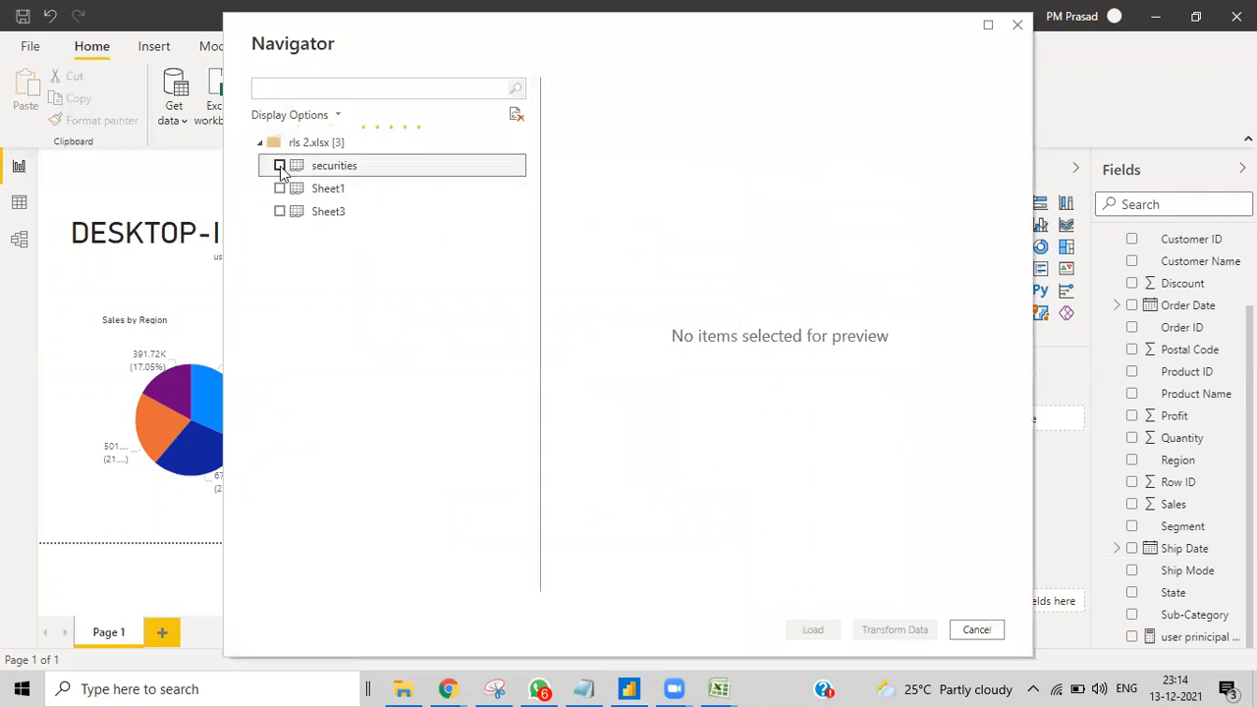
{"action": "left_click", "coordinate": [819, 629]}
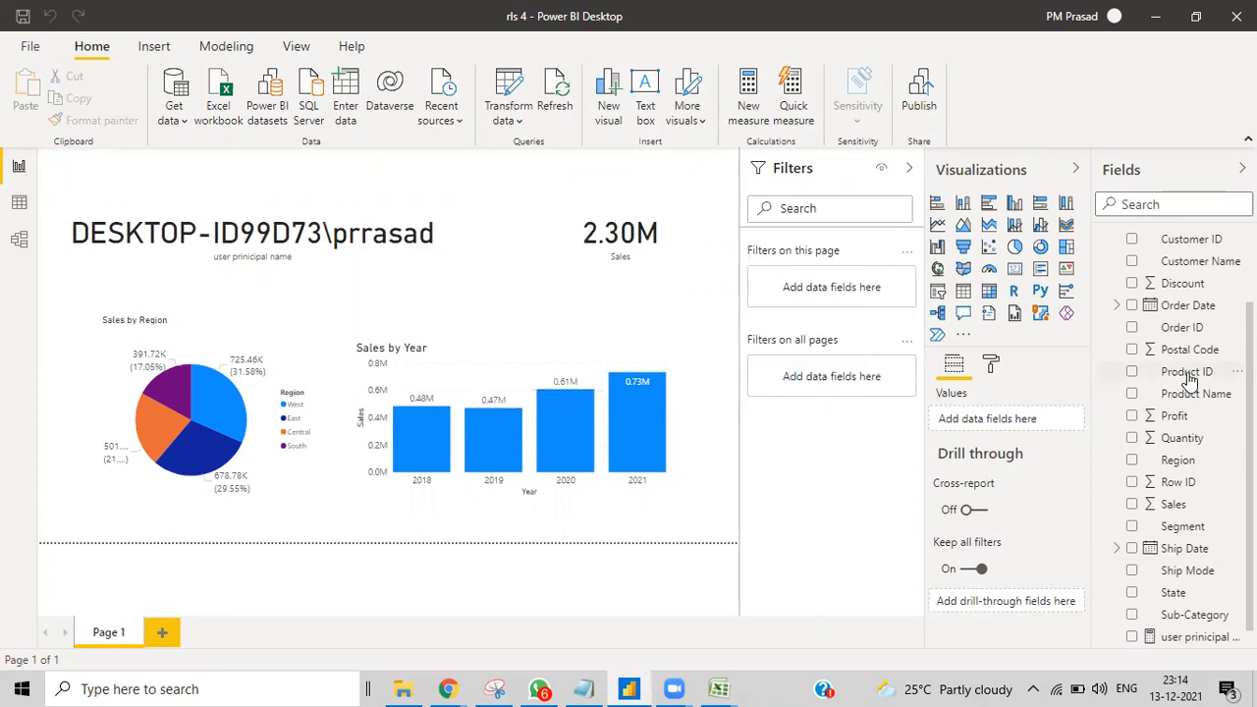
{"action": "scroll", "coordinate": [1187, 383], "scroll_direction": "down", "scroll_amount": 1}
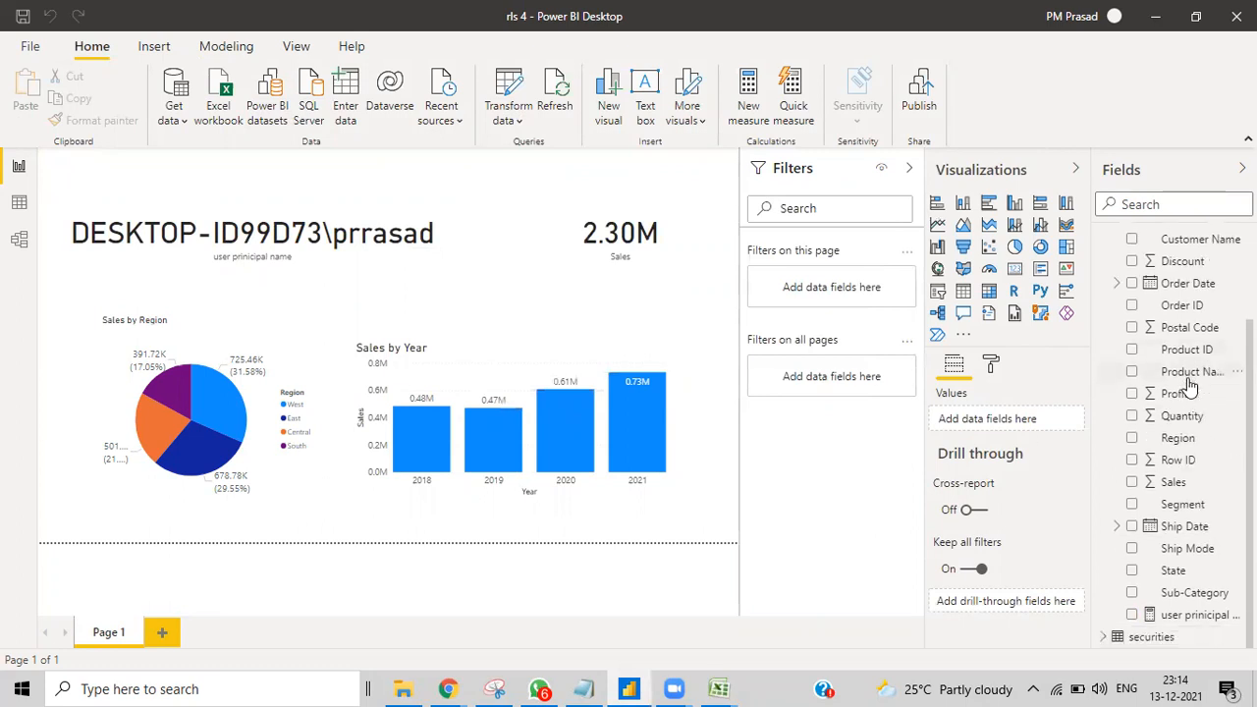
{"action": "left_click", "coordinate": [19, 202]}
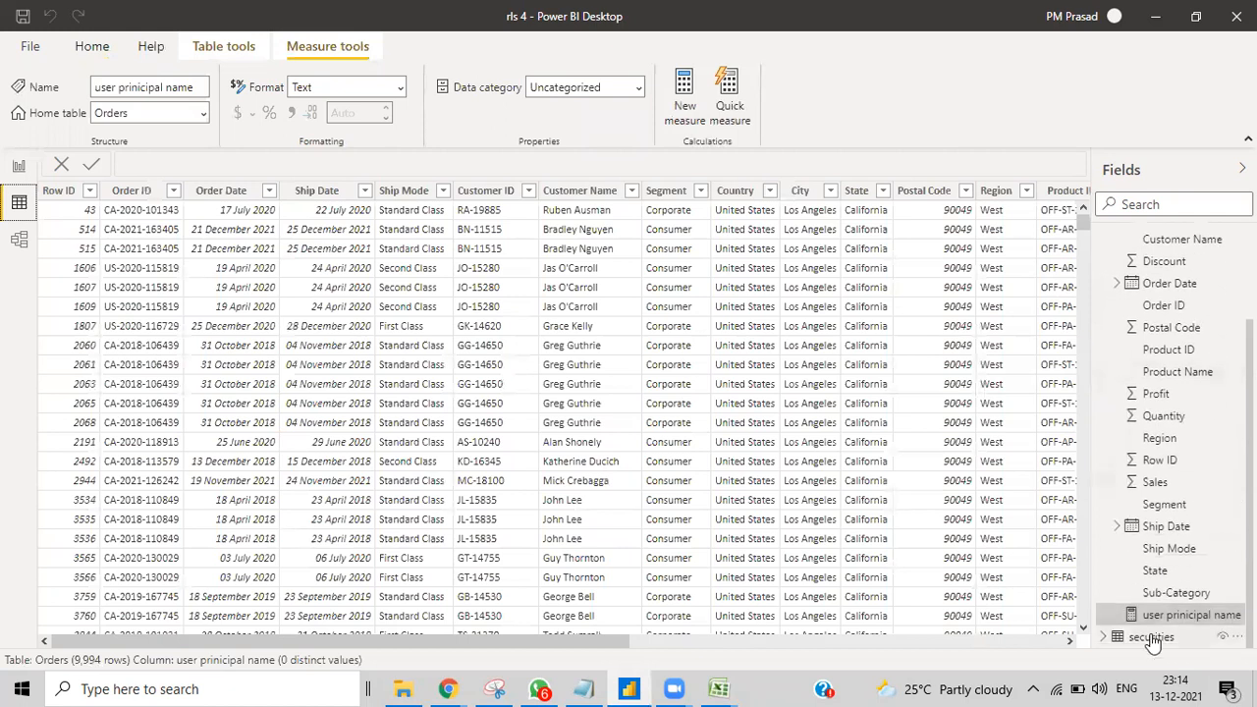
Step: In the securities table, rename Column1 to 'sales manager' and Column2 to 'region'
{"action": "left_click", "coordinate": [1151, 636]}
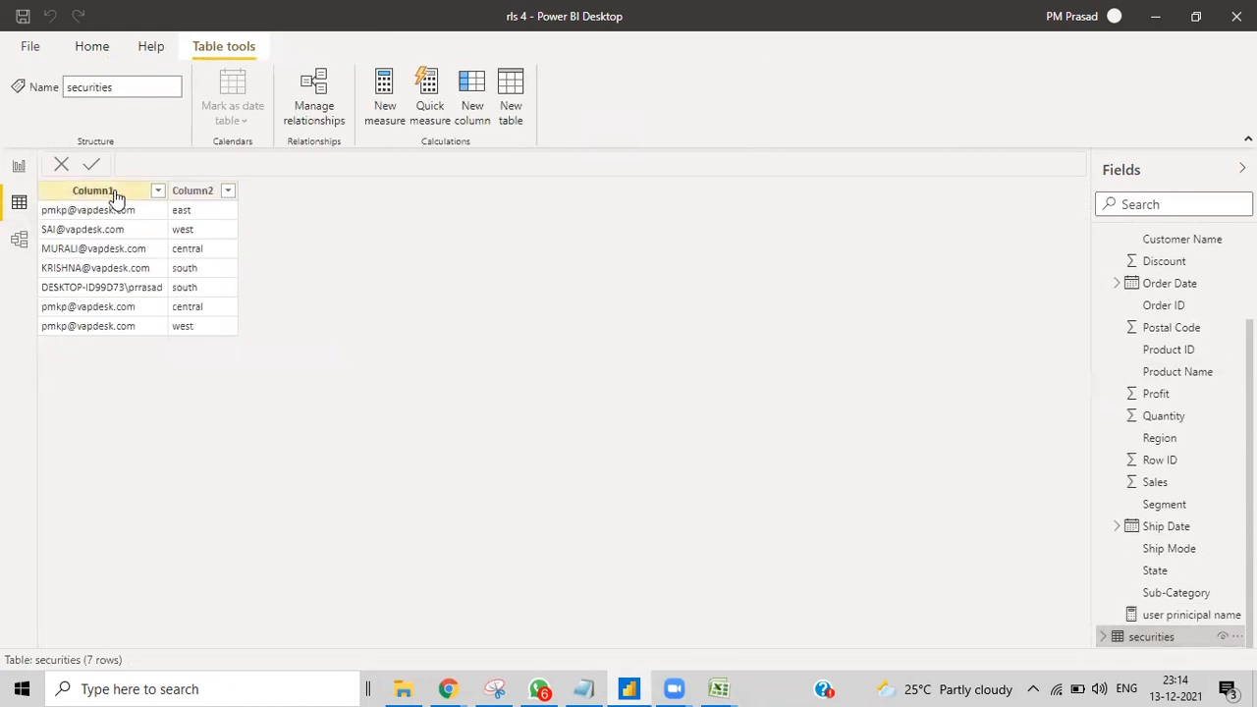
{"action": "double_click", "coordinate": [110, 194]}
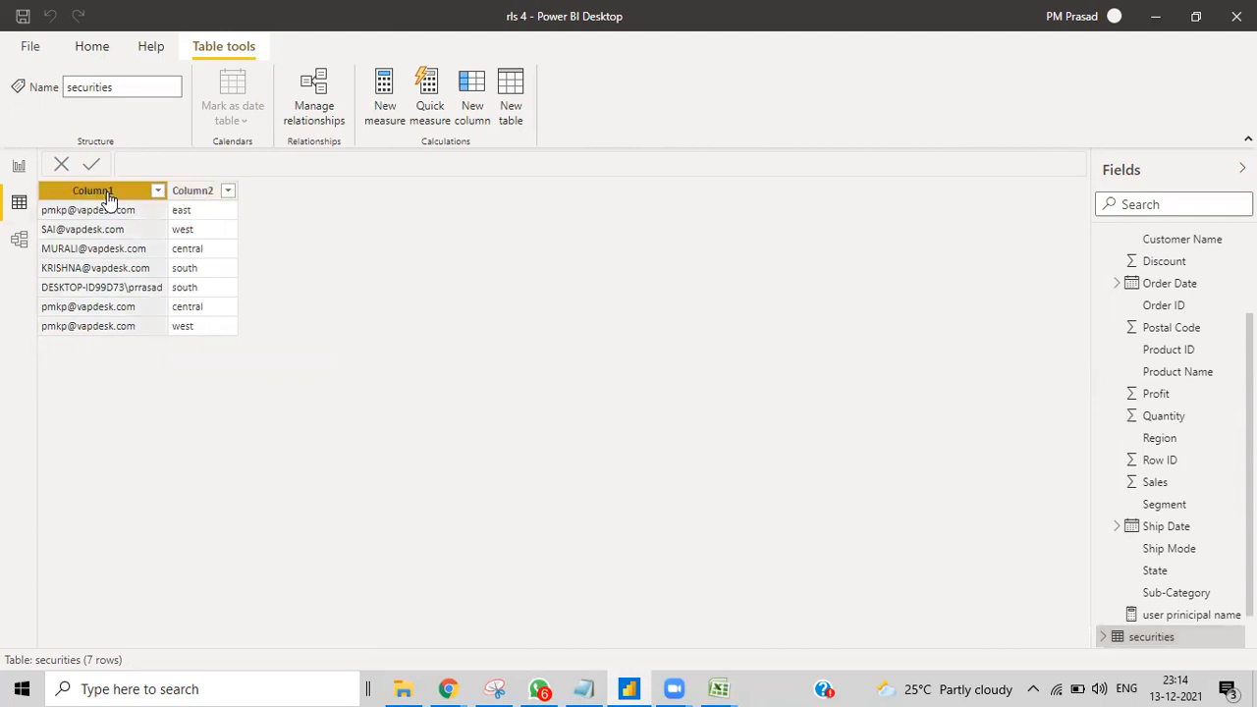
{"action": "key", "text": "BackSpace"}
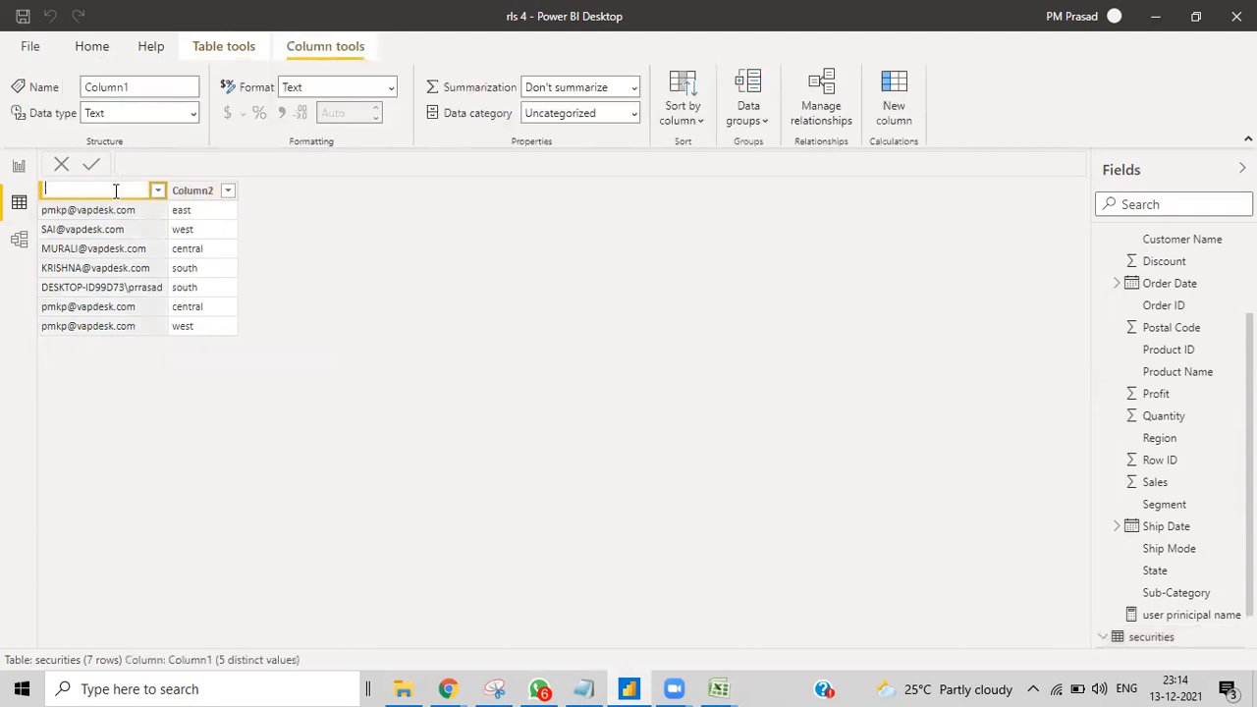
{"action": "type", "text": "sales manager"}
{"action": "left_click", "coordinate": [191, 190]}
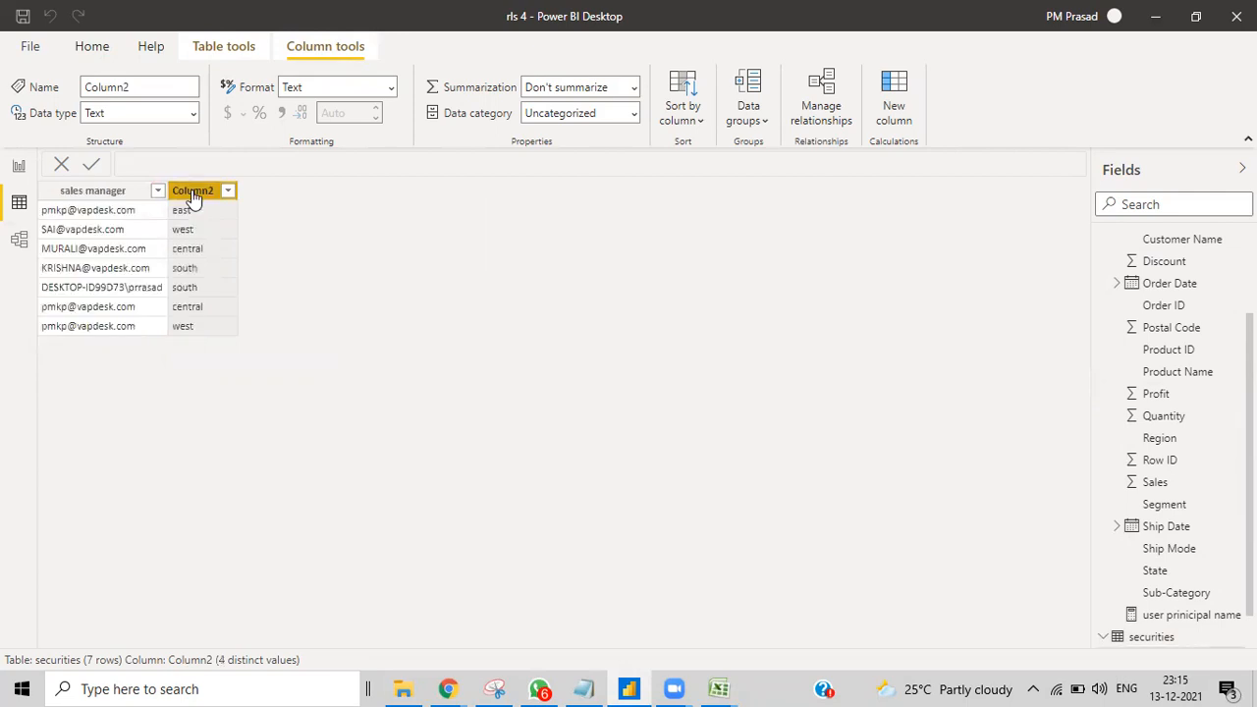
{"action": "double_click", "coordinate": [193, 194]}
{"action": "type", "text": "re"}
{"action": "key", "text": "Return"}
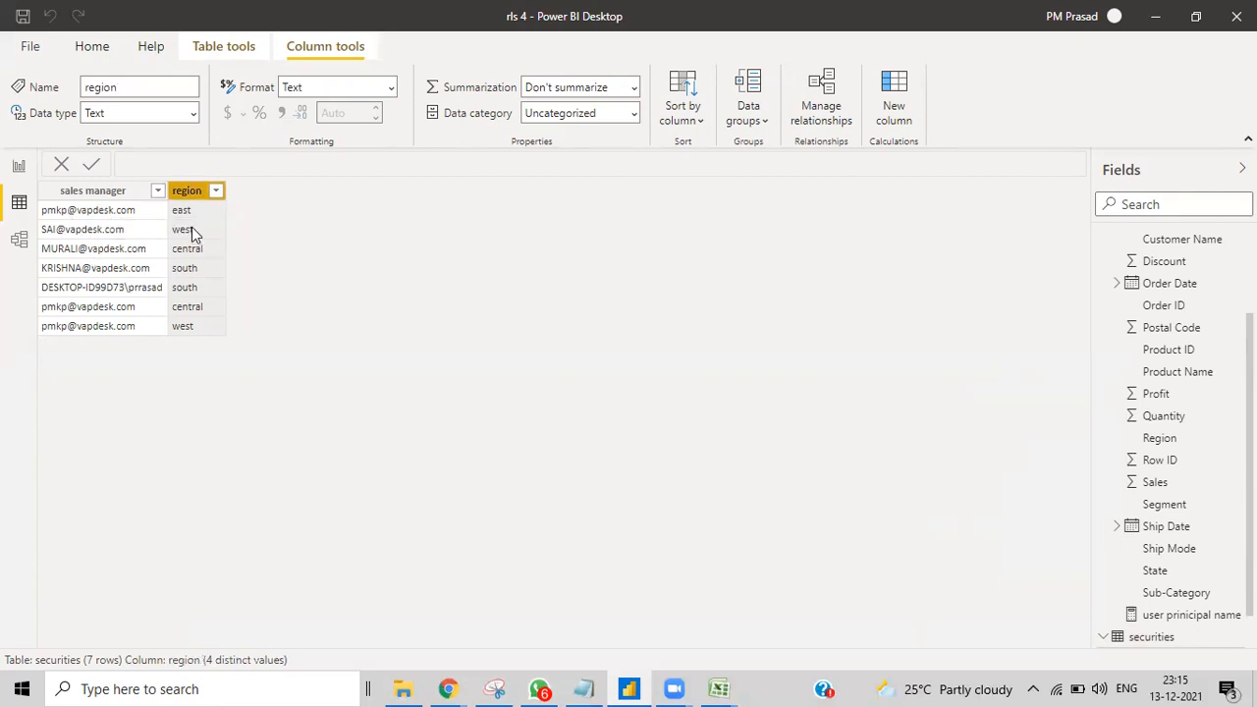
{"action": "left_click", "coordinate": [19, 169]}
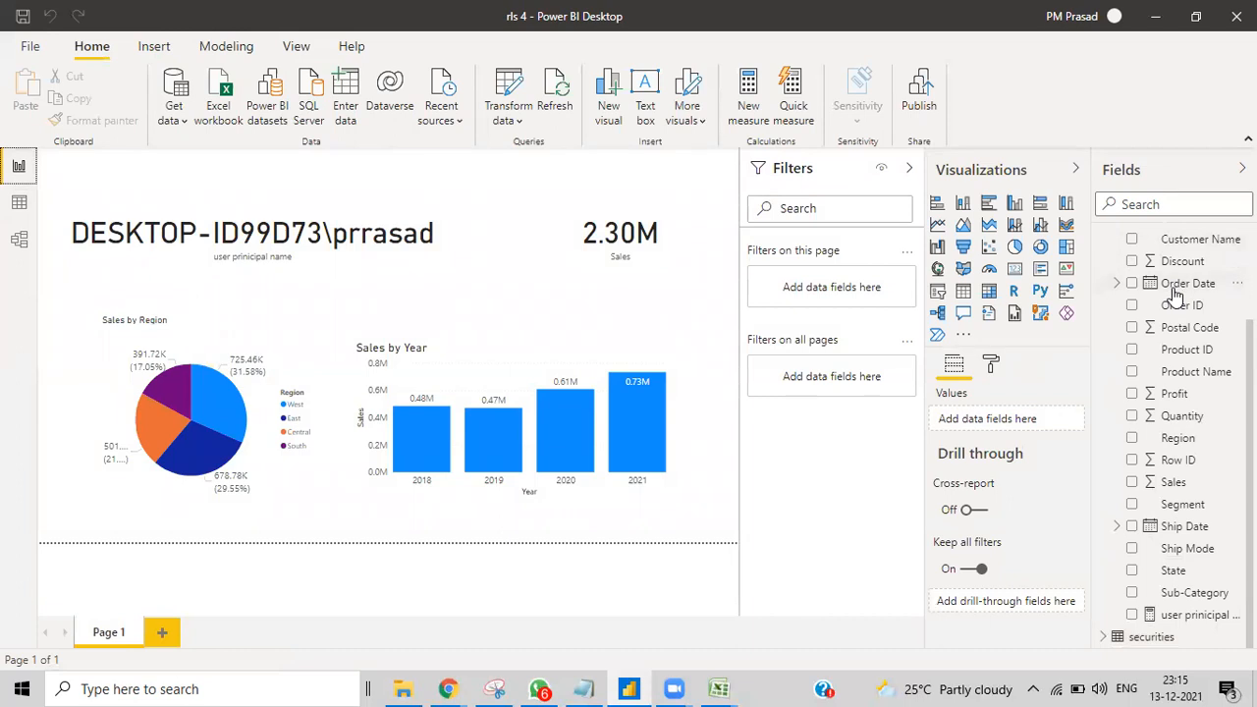
Step: Create a new measure in Orders and start it with 'var region='
{"action": "scroll", "coordinate": [1177, 300], "scroll_direction": "up", "scroll_amount": 2}
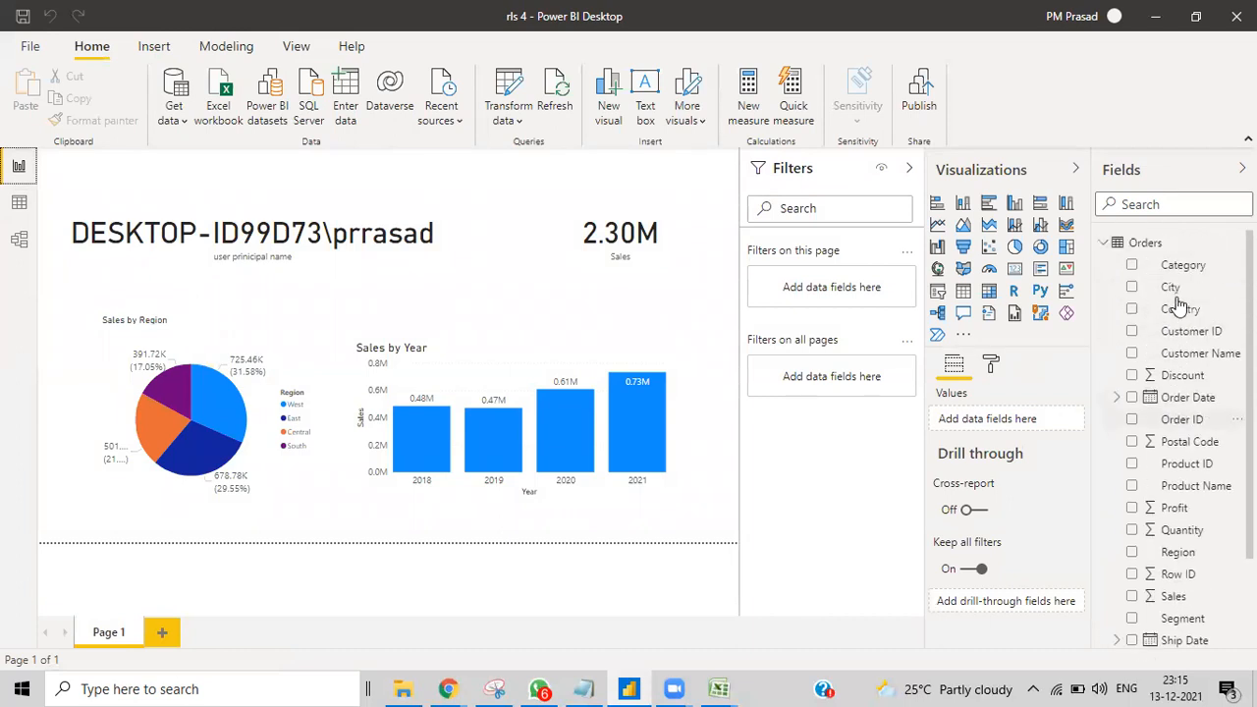
{"action": "right_click", "coordinate": [1157, 246]}
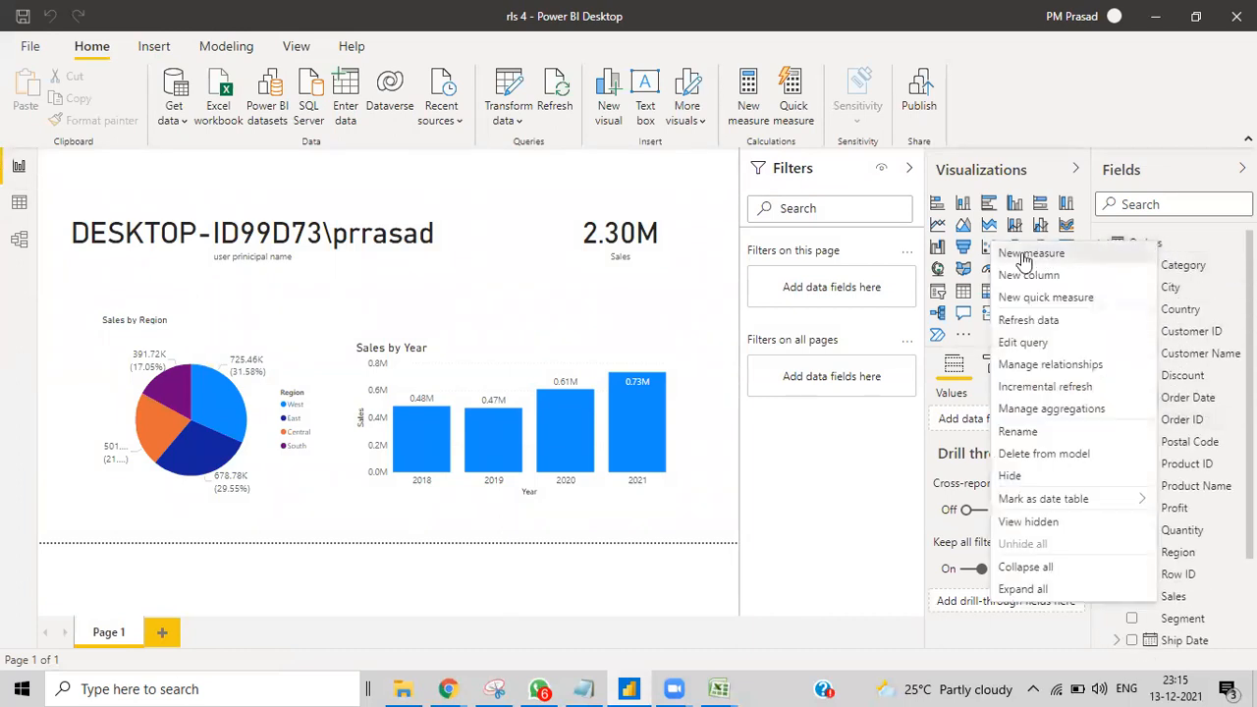
{"action": "key", "text": "Escape"}
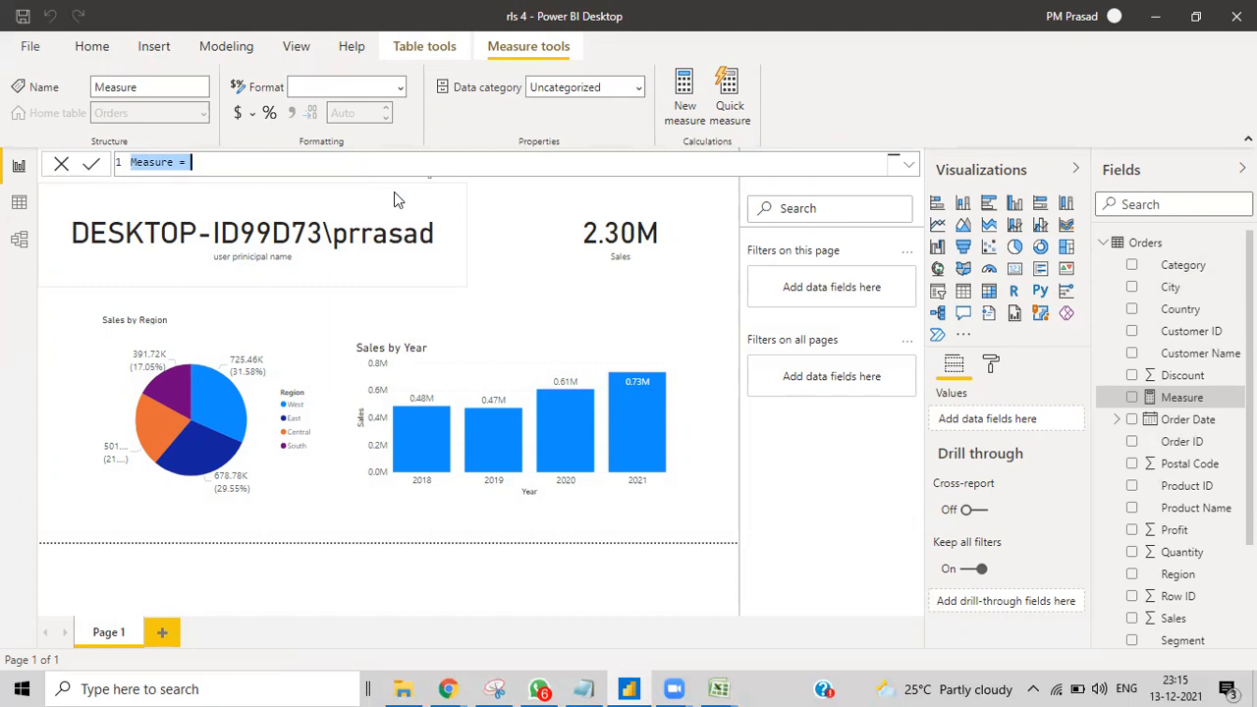
{"action": "type", "text": "var"}
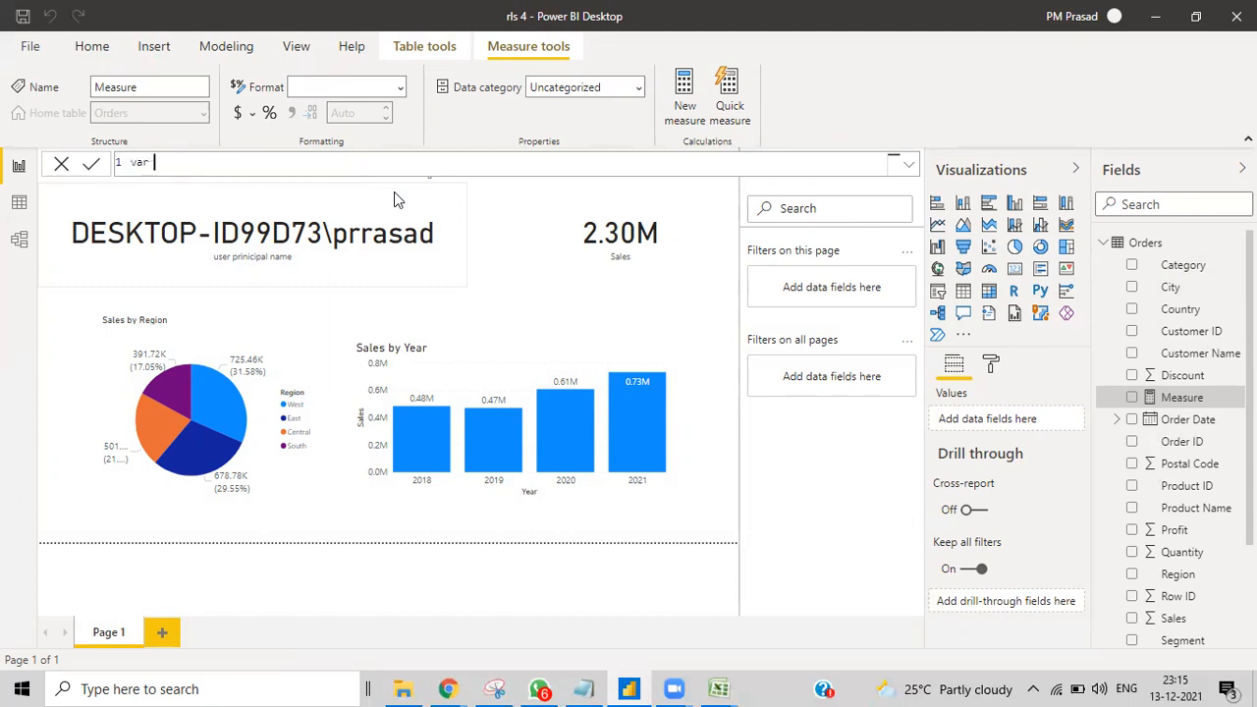
{"action": "type", "text": " region=se"}
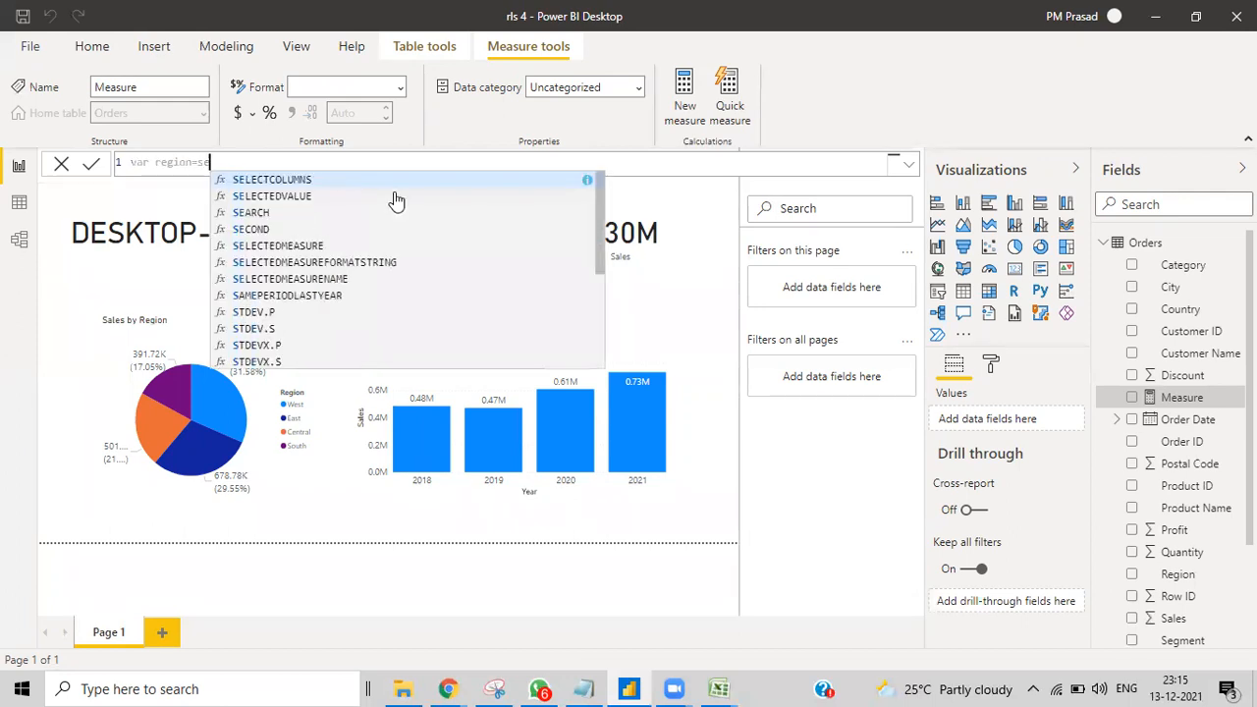
{"action": "type", "text": "le"}
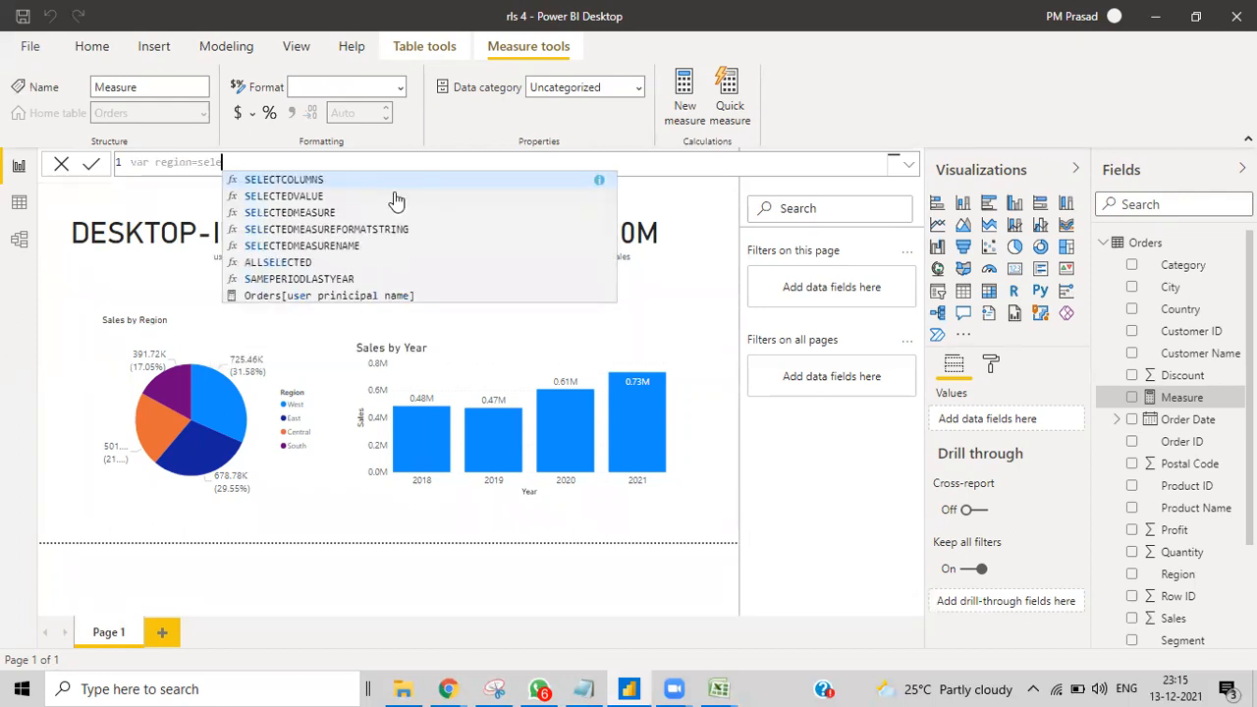
Step: Build SELECTCOLUMNS(FILTER(securities,securities[sales manager] using autocomplete
{"action": "left_click", "coordinate": [292, 180]}
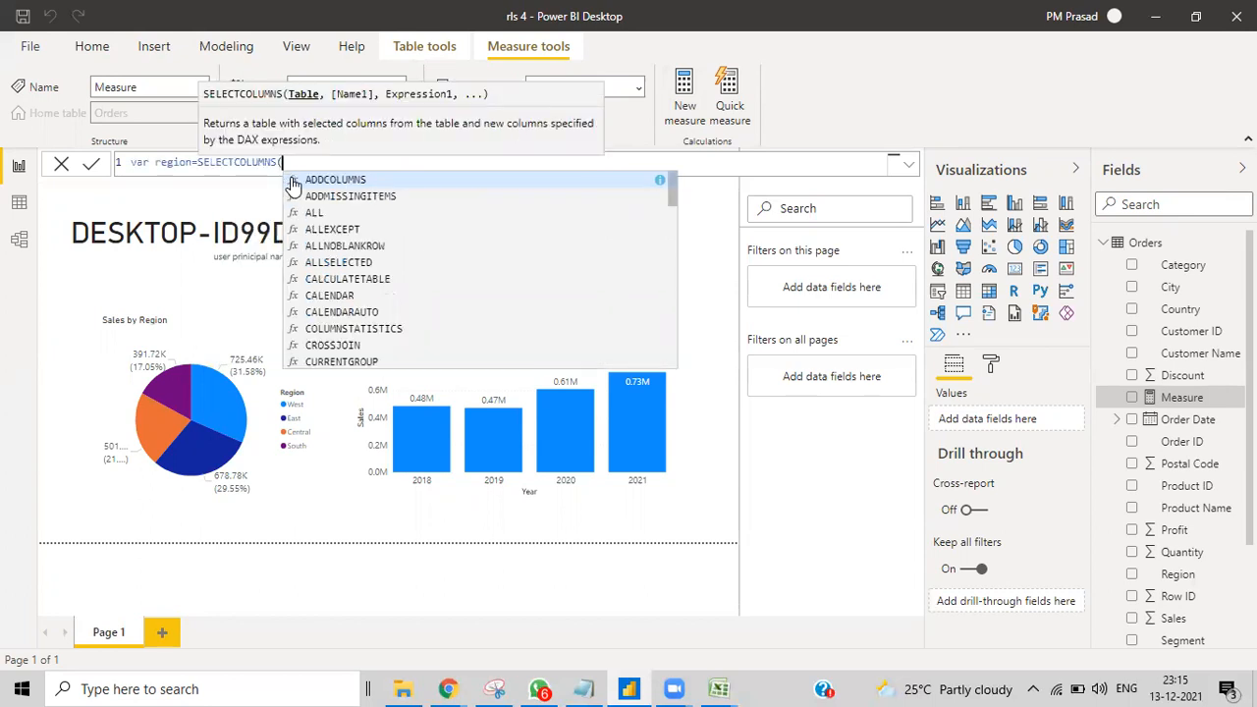
{"action": "type", "text": "filter"}
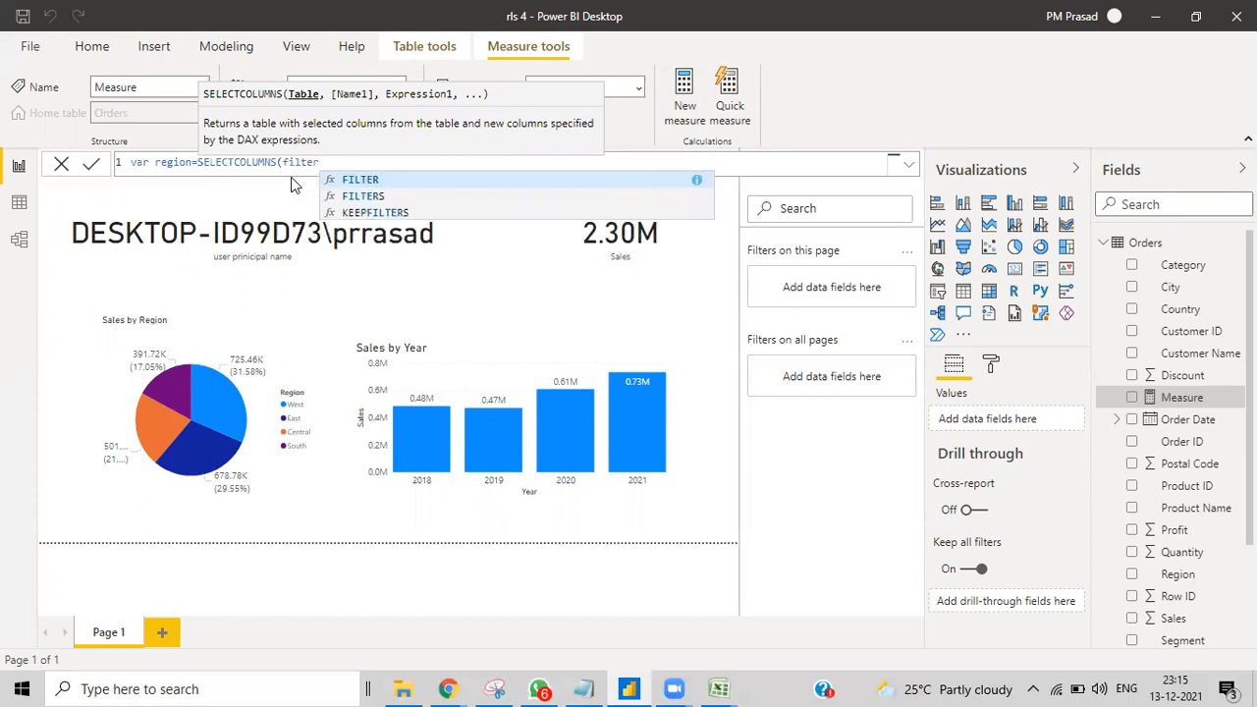
{"action": "key", "text": "Tab"}
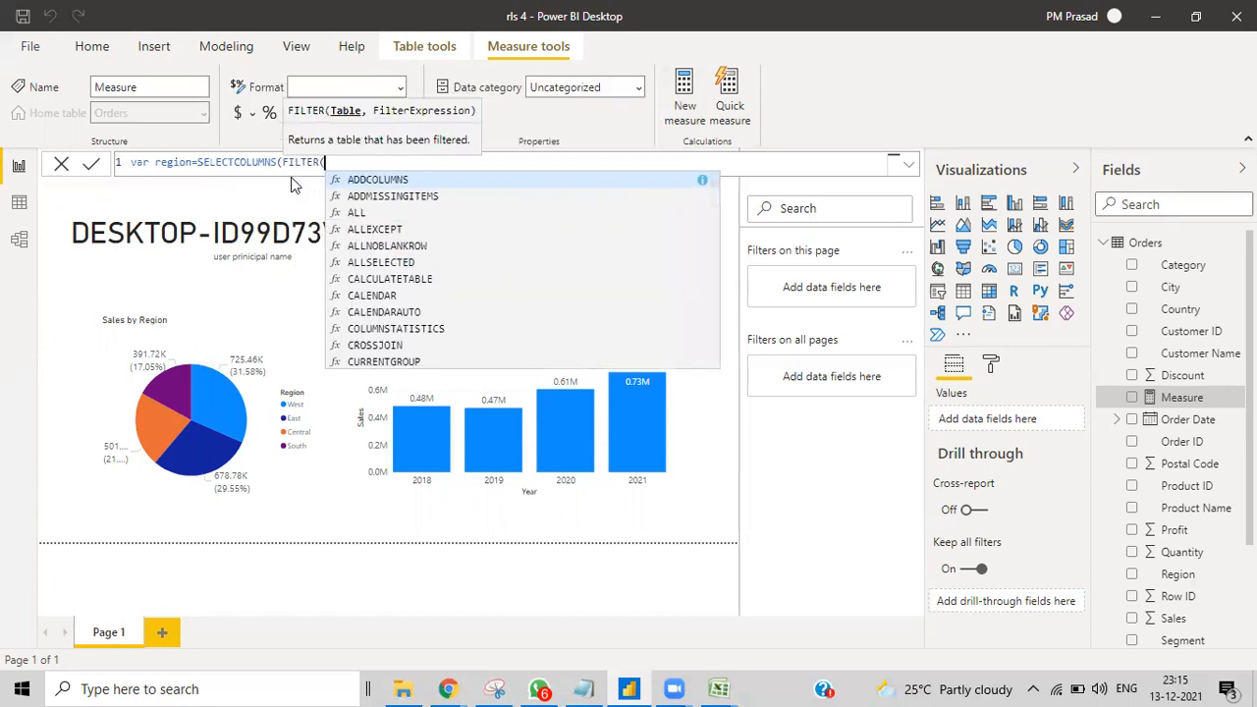
{"action": "type", "text": "sec"}
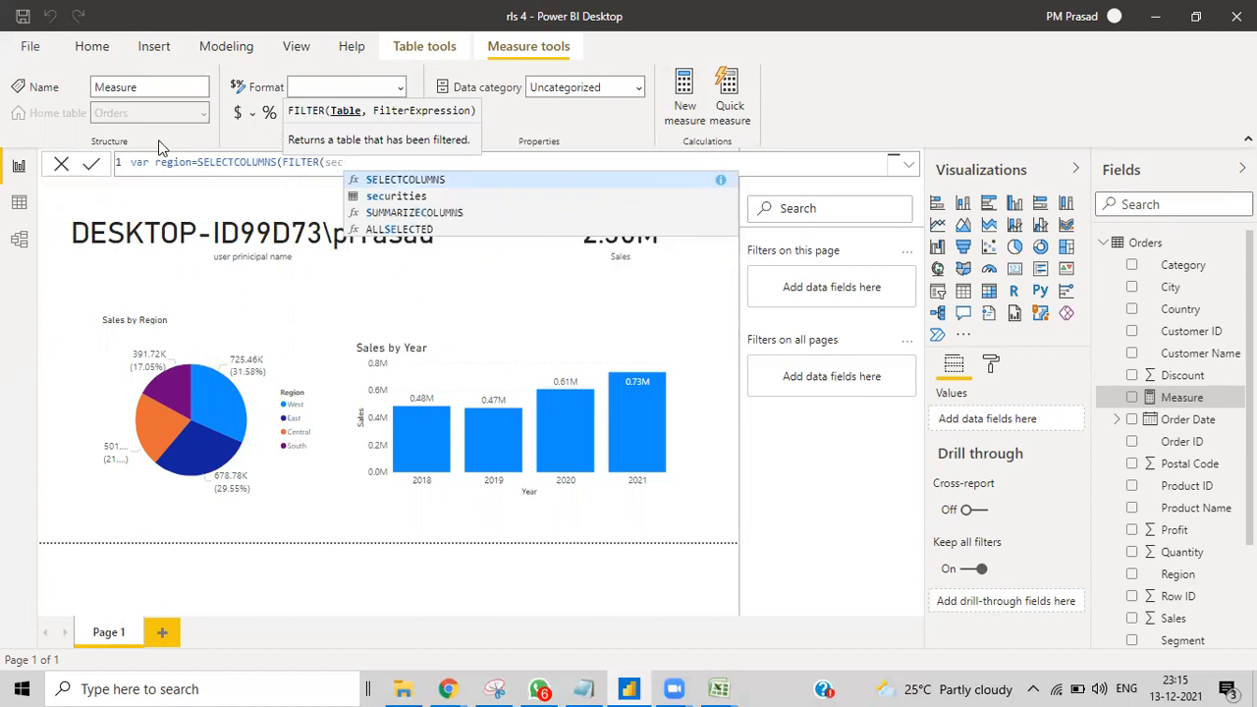
{"action": "type", "text": "urities"}
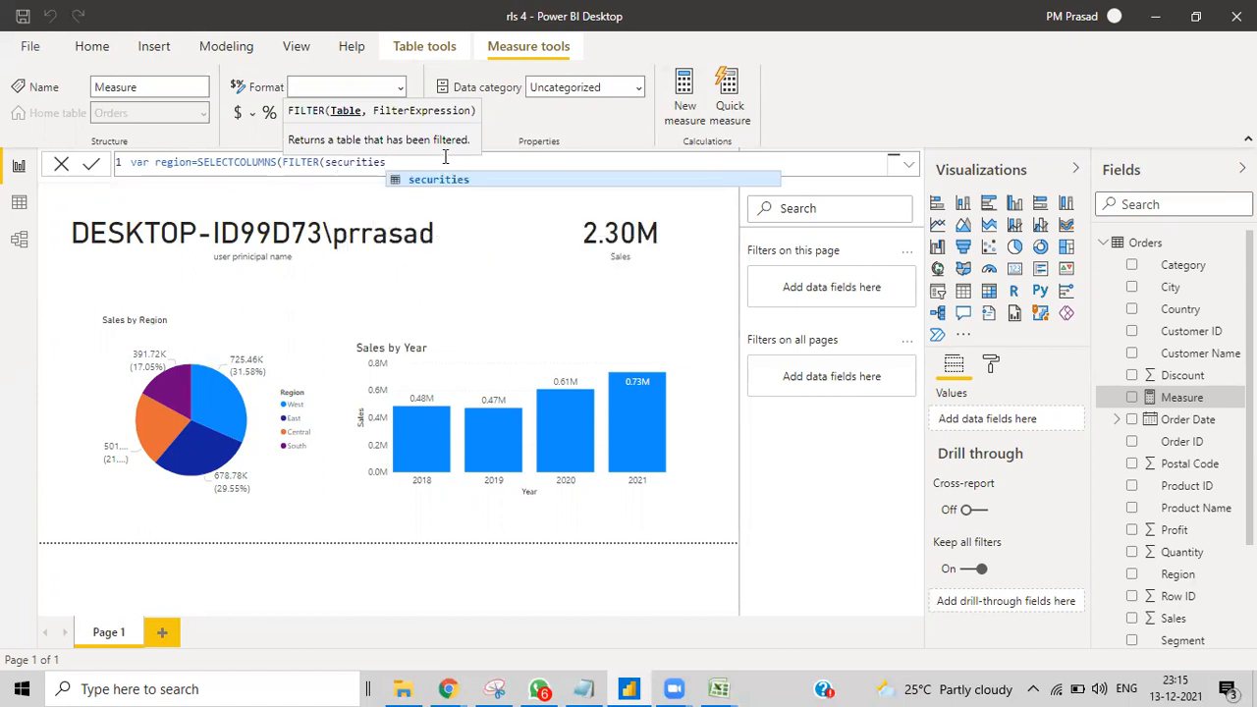
{"action": "type", "text": ","}
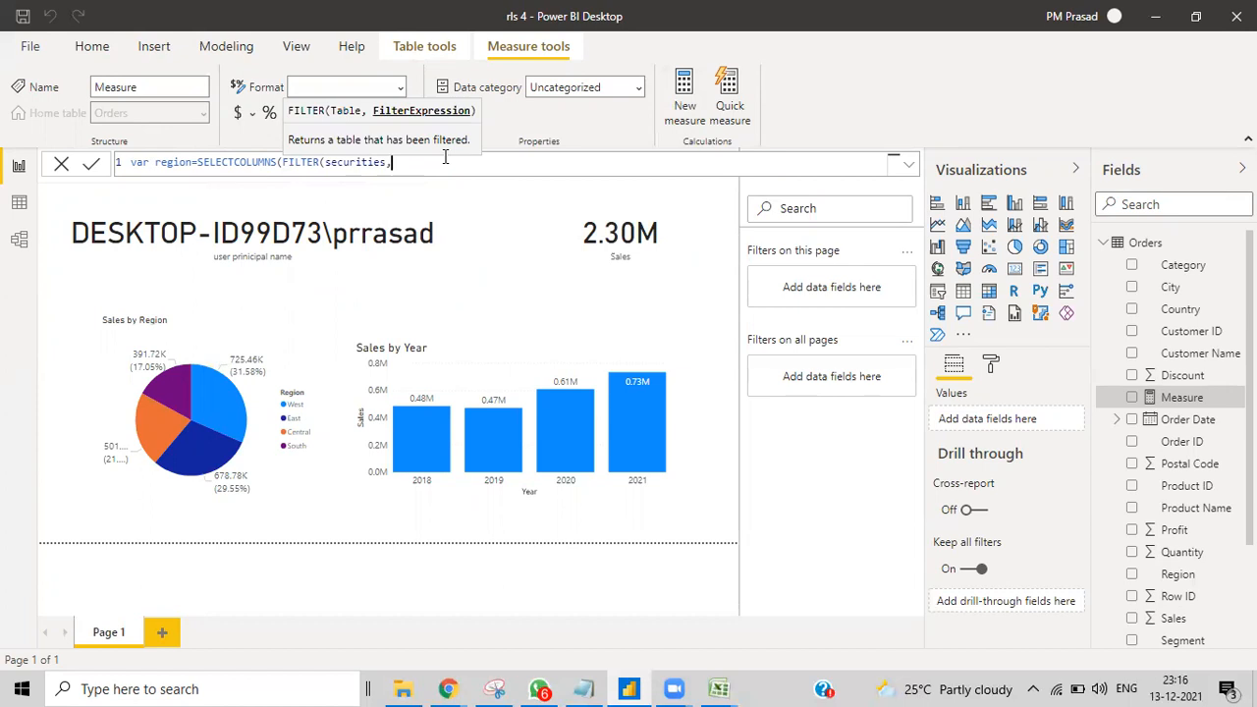
{"action": "type", "text": "slaes"}
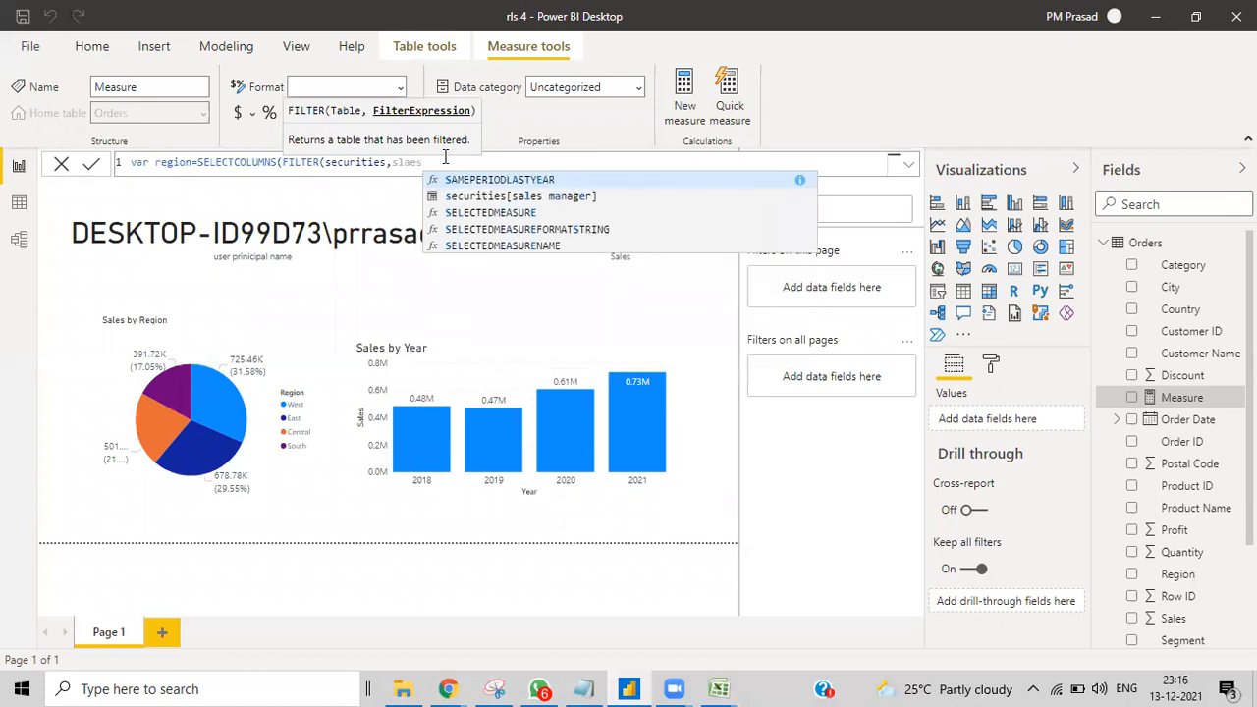
{"action": "left_click", "coordinate": [439, 196]}
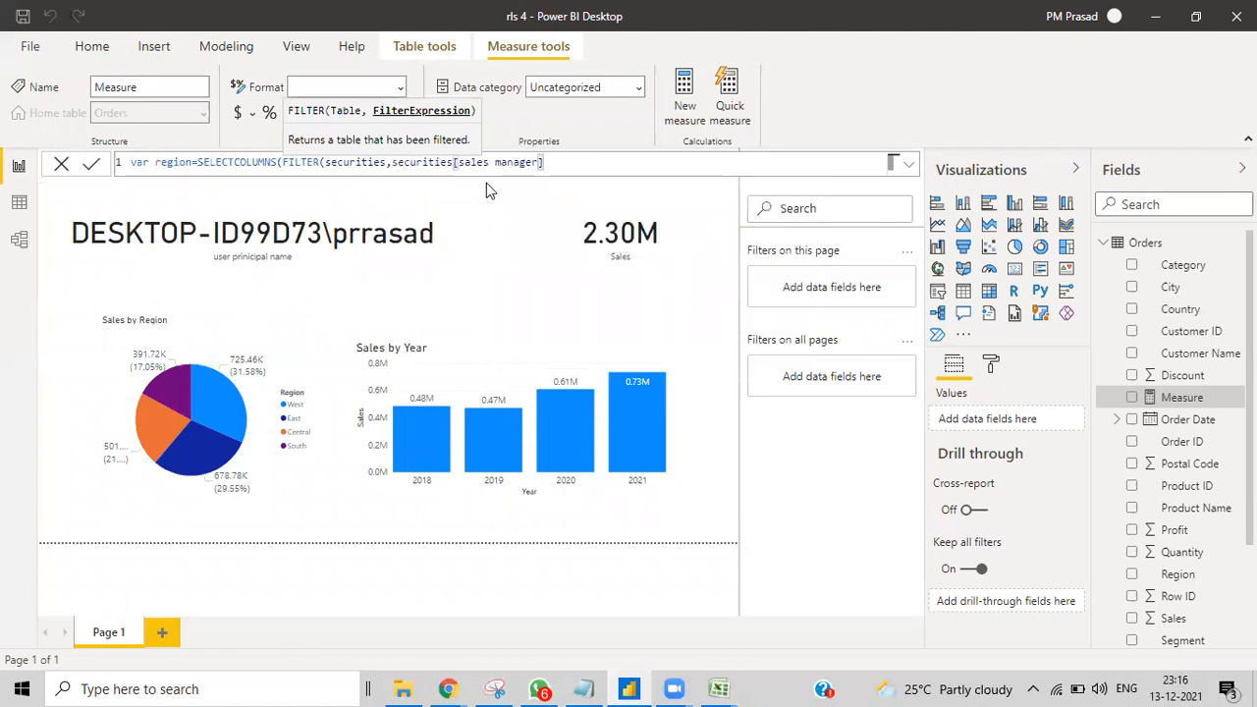
Step: Finish the variable with =USERPRINCIPALNAME()),"Region",securities[region])
{"action": "type", "text": "="}
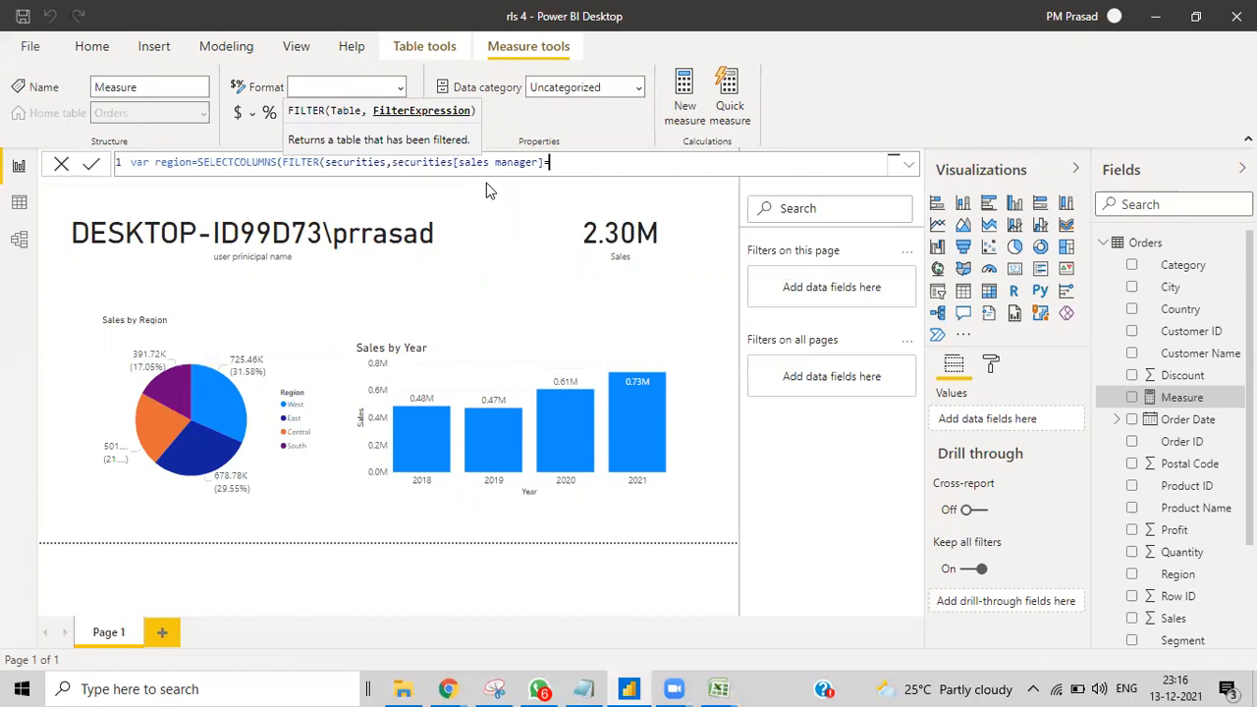
{"action": "type", "text": "user"}
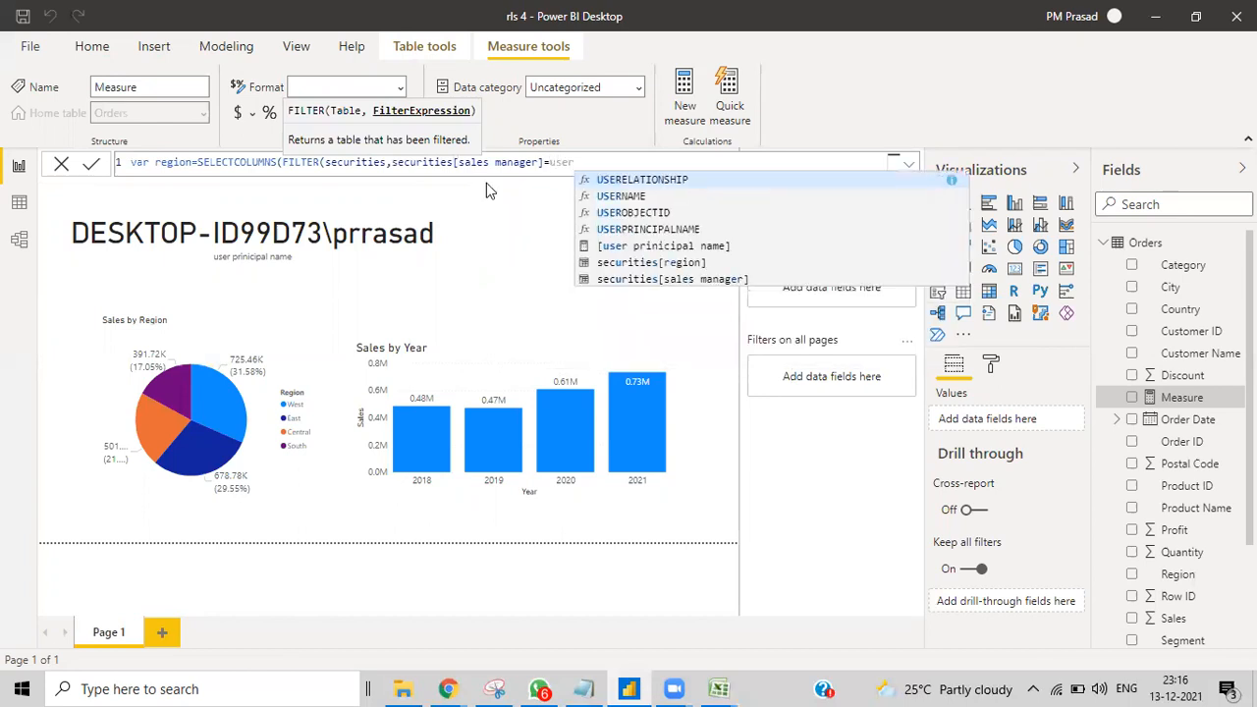
{"action": "left_click", "coordinate": [586, 232]}
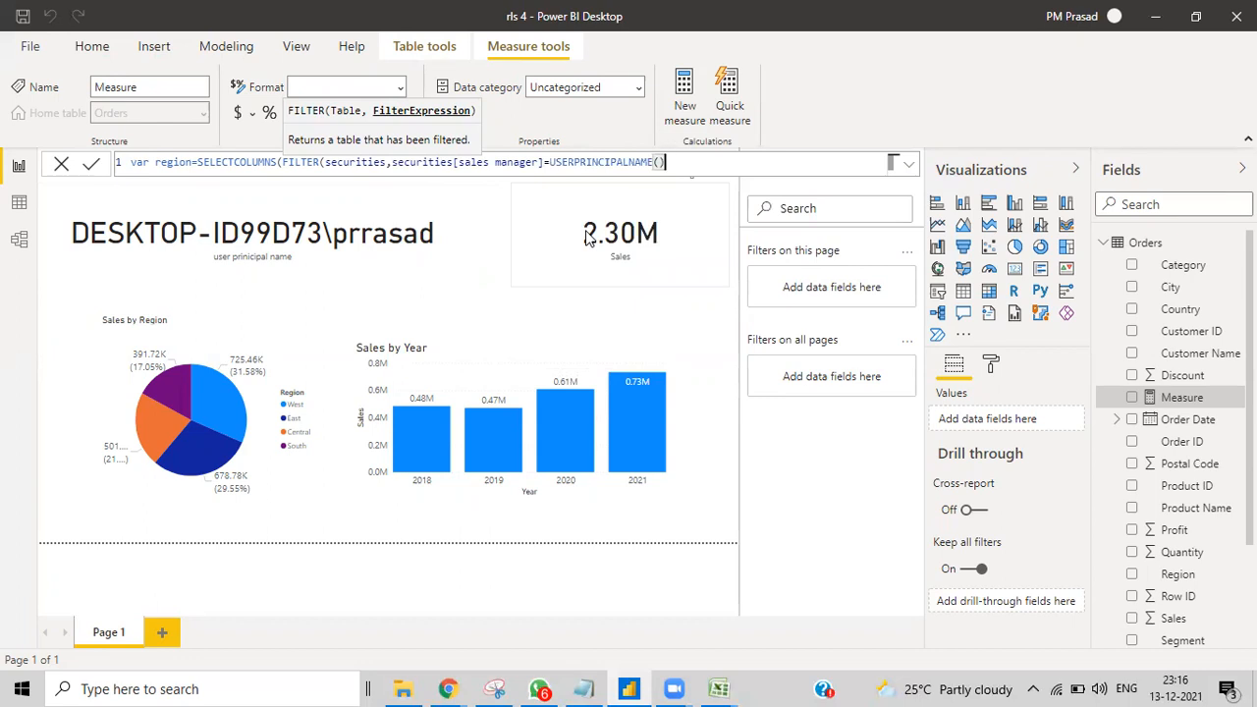
{"action": "type", "text": ")"}
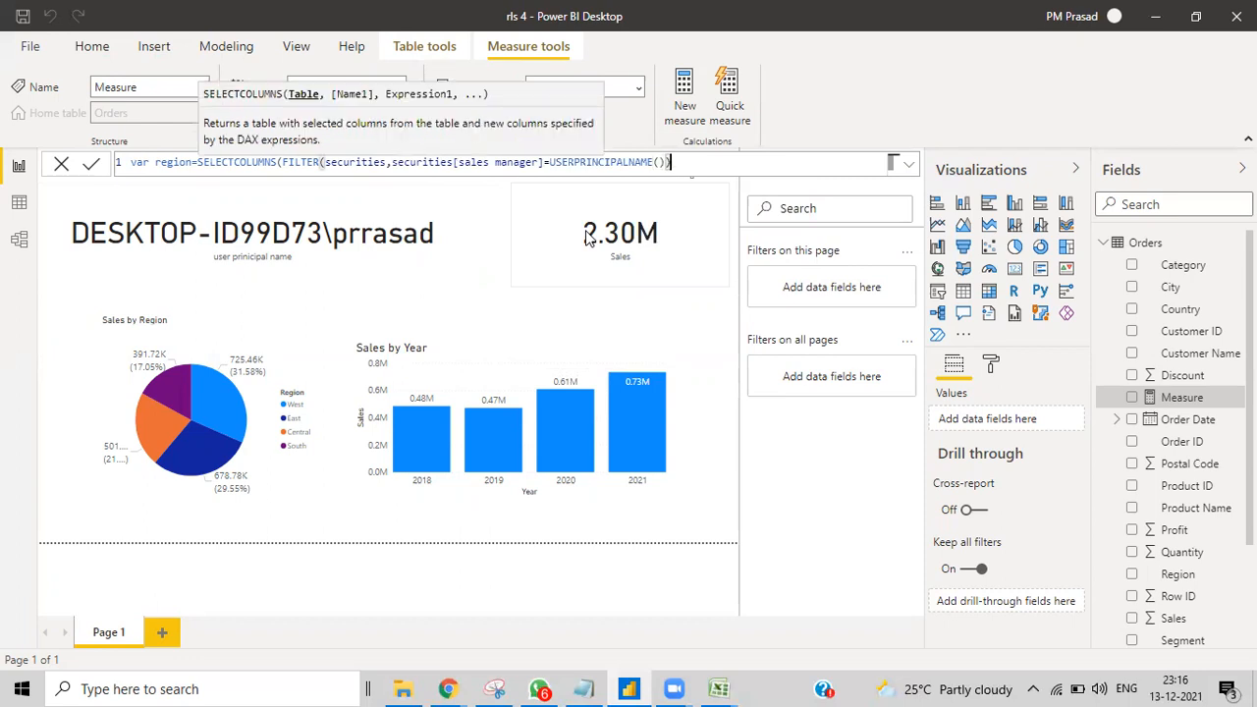
{"action": "type", "text": ","}
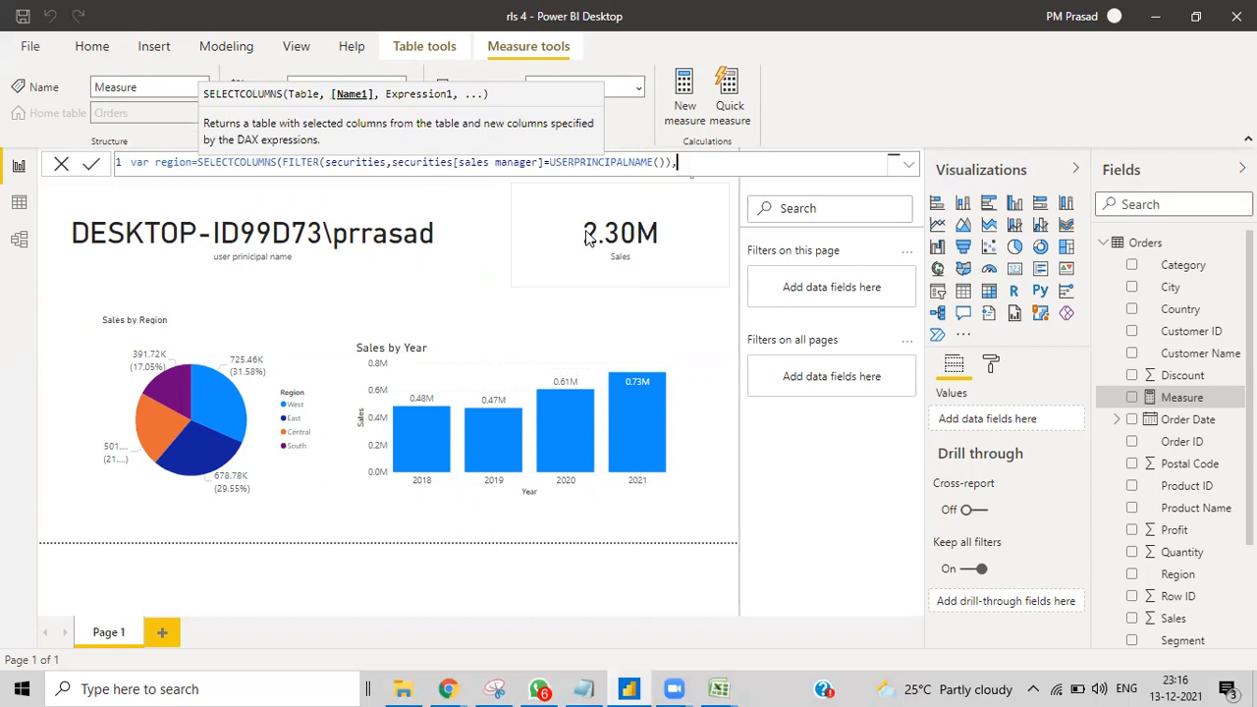
{"action": "type", "text": "\"Region\","}
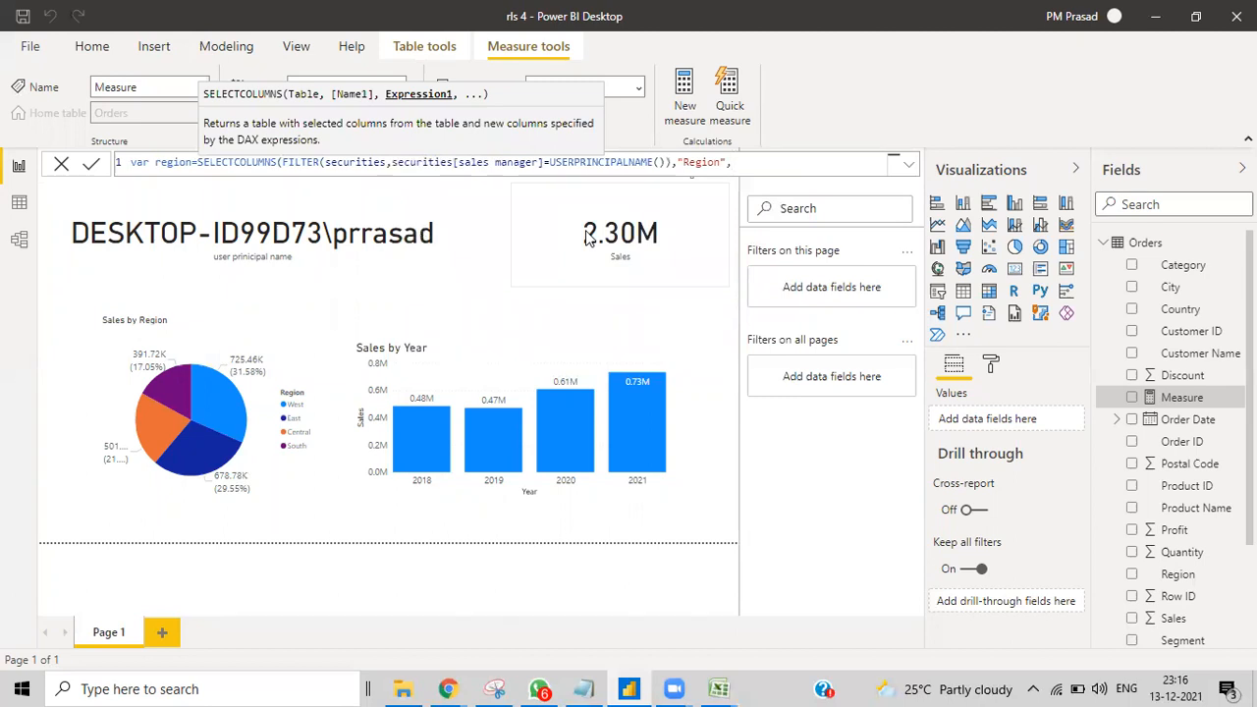
{"action": "type", "text": "Regi"}
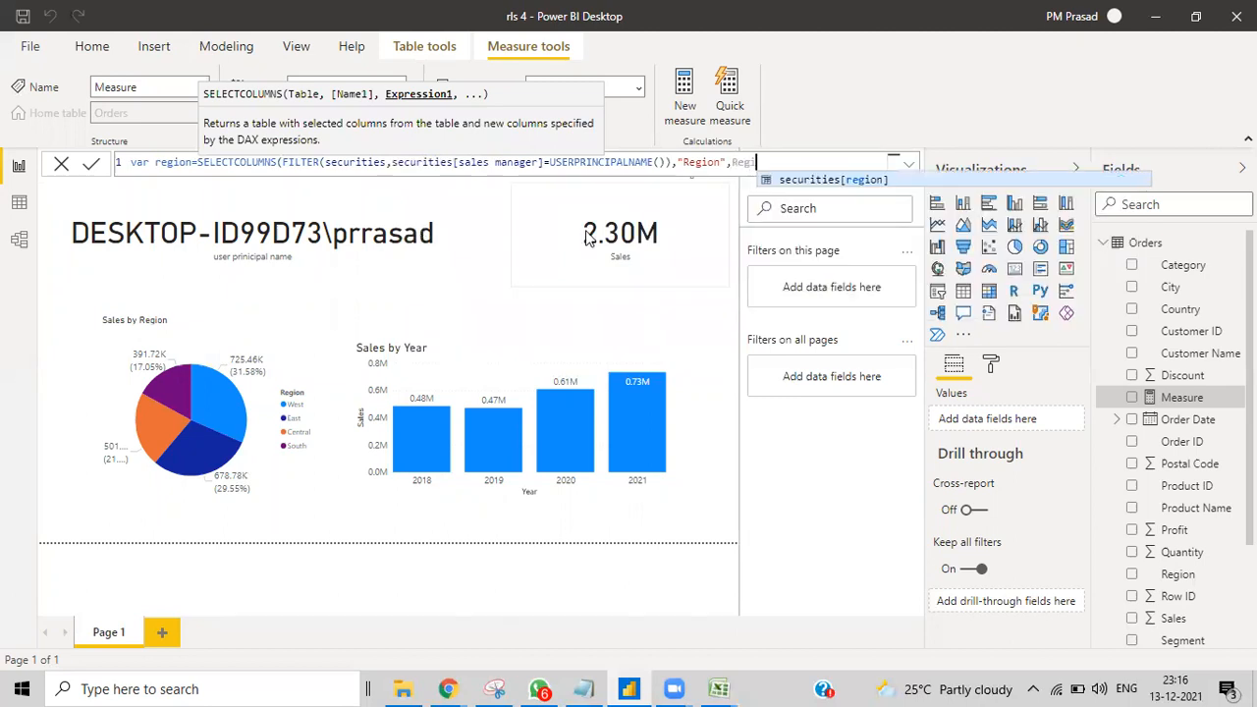
{"action": "type", "text": "on"}
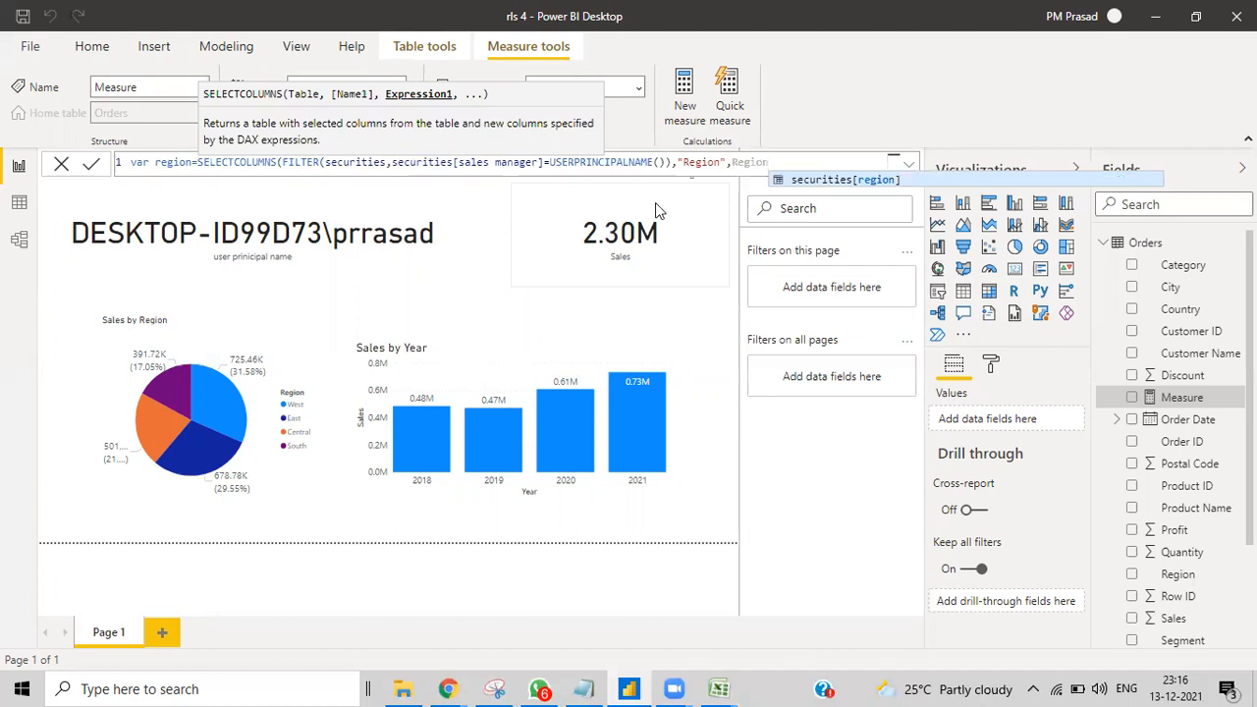
{"action": "left_click", "coordinate": [782, 181]}
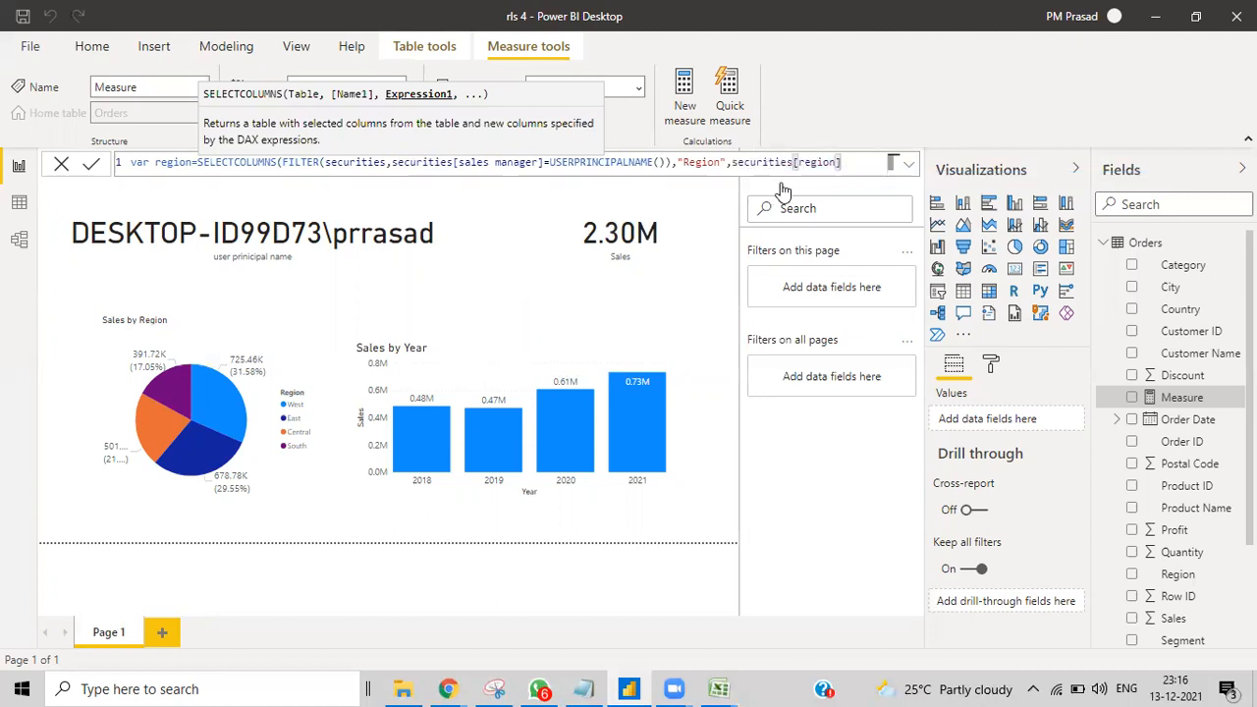
{"action": "type", "text": ")"}
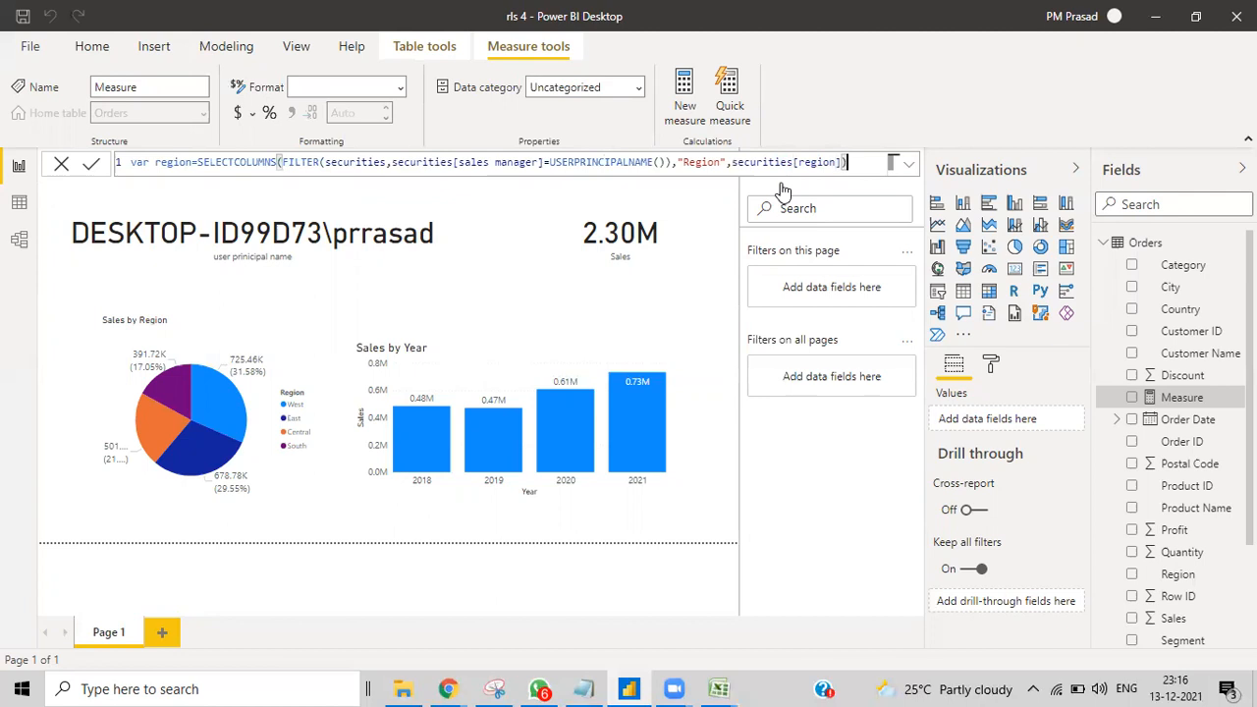
Step: Add a second line 'Return orders[Region] in region' and copy the whole formula
{"action": "key", "text": "shift+Return"}
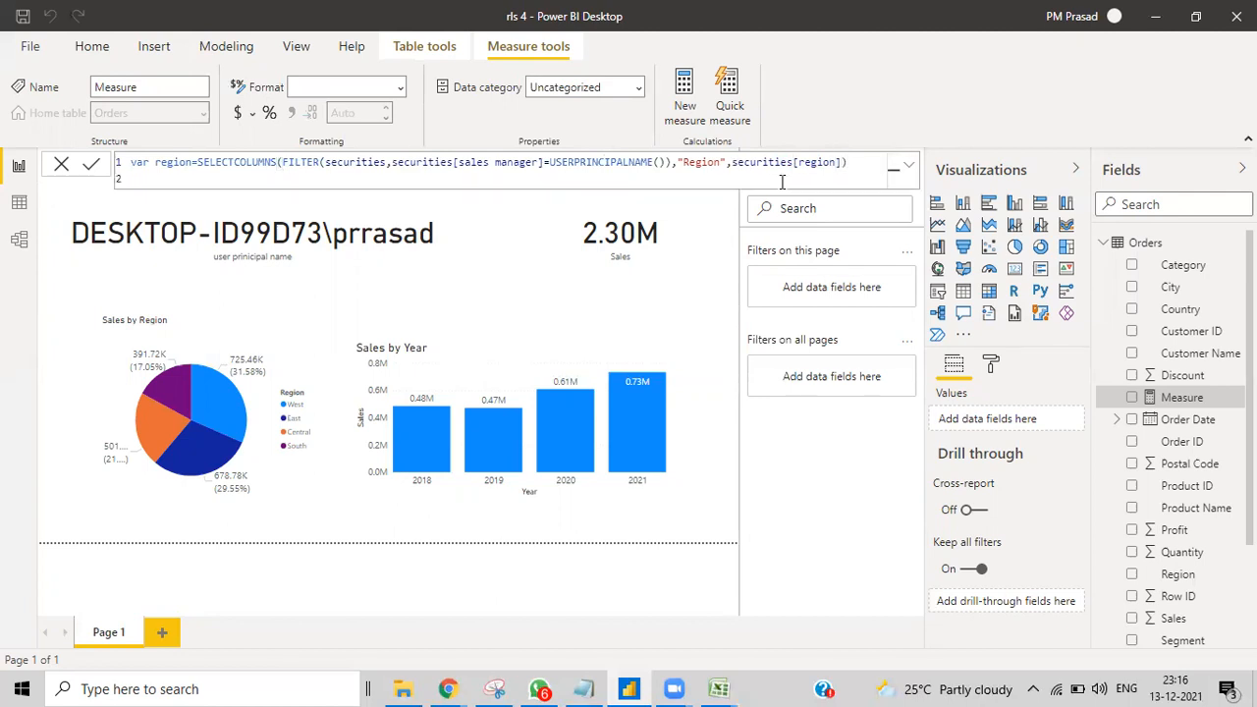
{"action": "type", "text": "Return orders"}
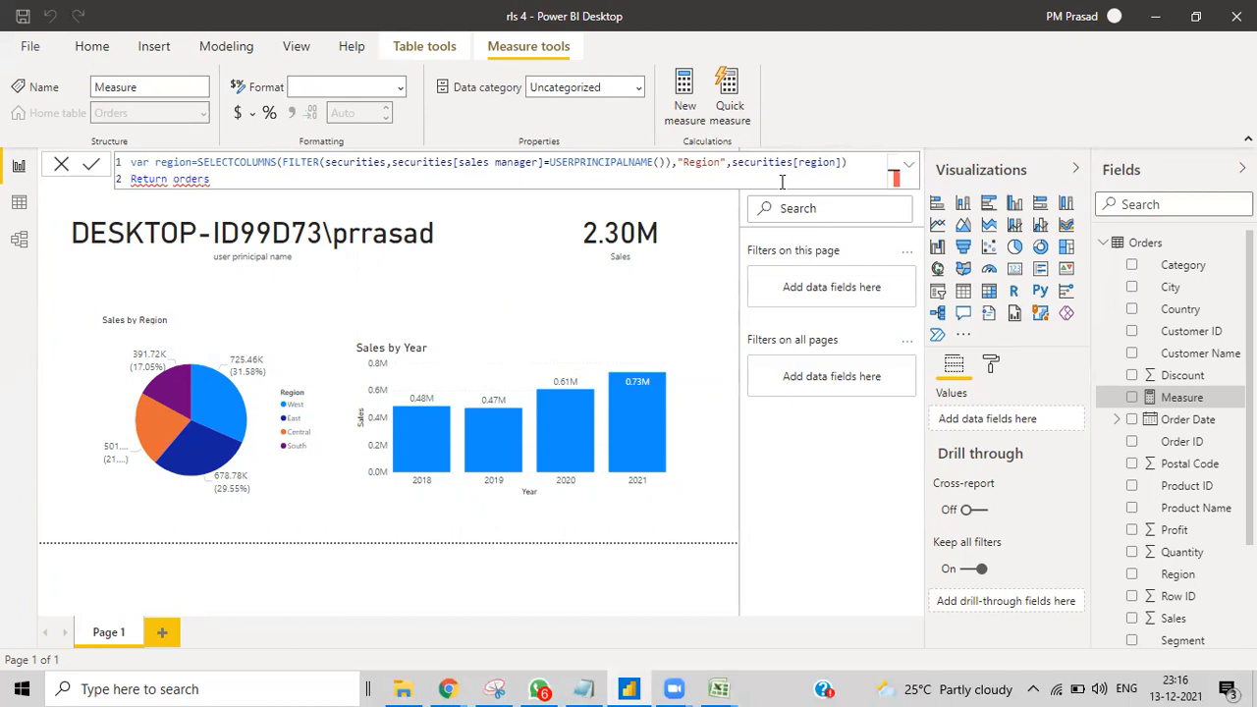
{"action": "type", "text": "[Region]in Regio"}
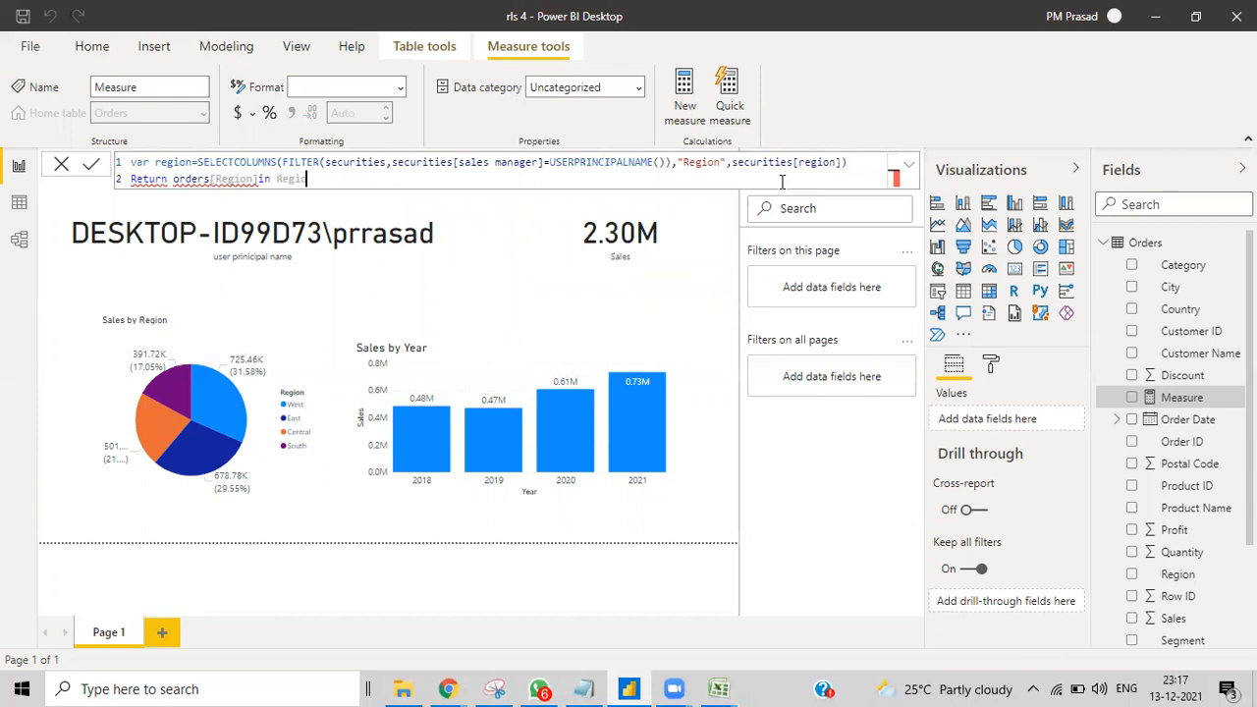
{"action": "key", "text": "BackSpace"}
{"action": "key", "text": "BackSpace"}
{"action": "key", "text": "BackSpace"}
{"action": "key", "text": "BackSpace"}
{"action": "type", "text": "region"}
{"action": "left_click", "coordinate": [261, 181]}
{"action": "left_click_drag", "start_coordinate": [322, 180], "coordinate": [108, 163]}
{"action": "key", "text": "ctrl+c"}
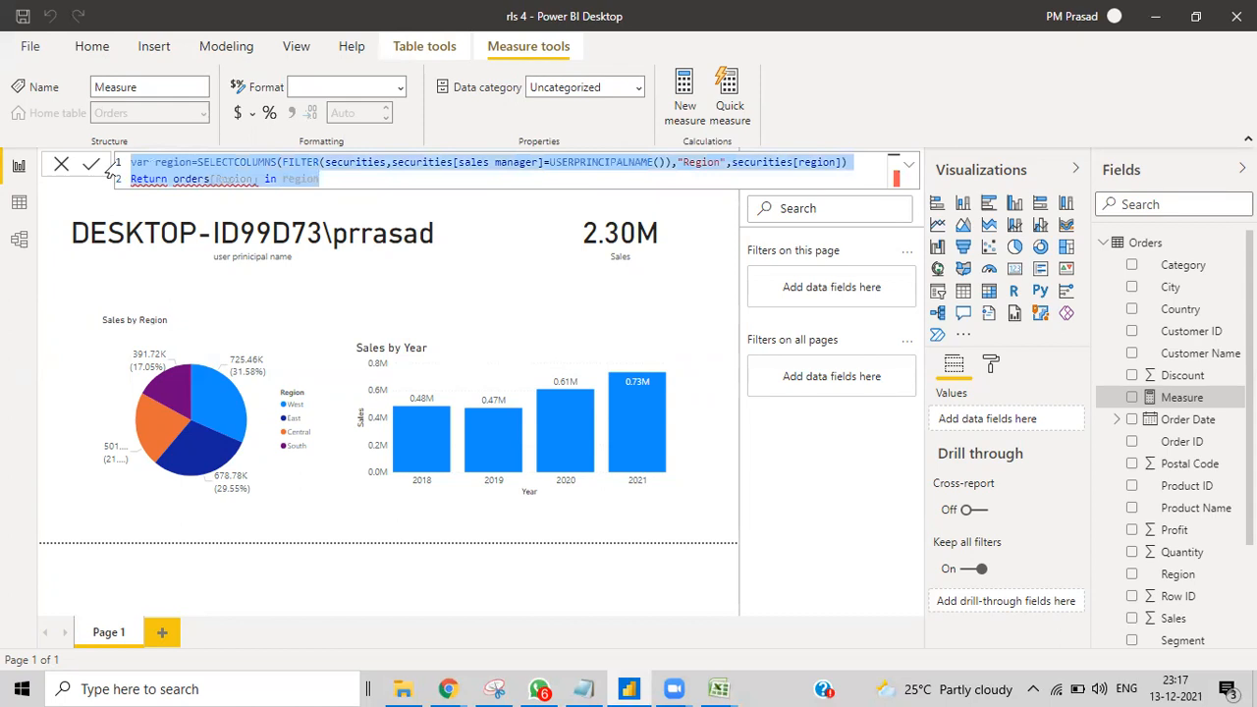
{"action": "left_click", "coordinate": [248, 45]}
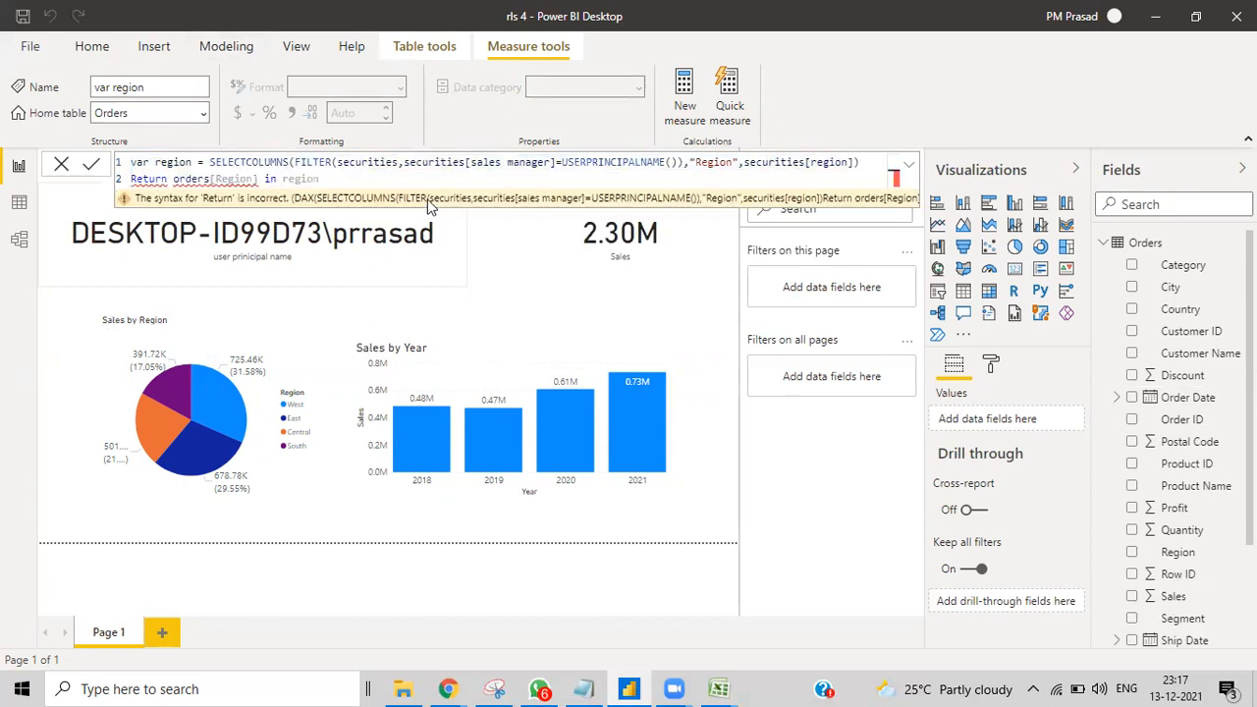
{"action": "left_click", "coordinate": [219, 48]}
Step: Create and save a 'dyn rls' role with the pasted region DAX filtering Orders
{"action": "left_click", "coordinate": [436, 116]}
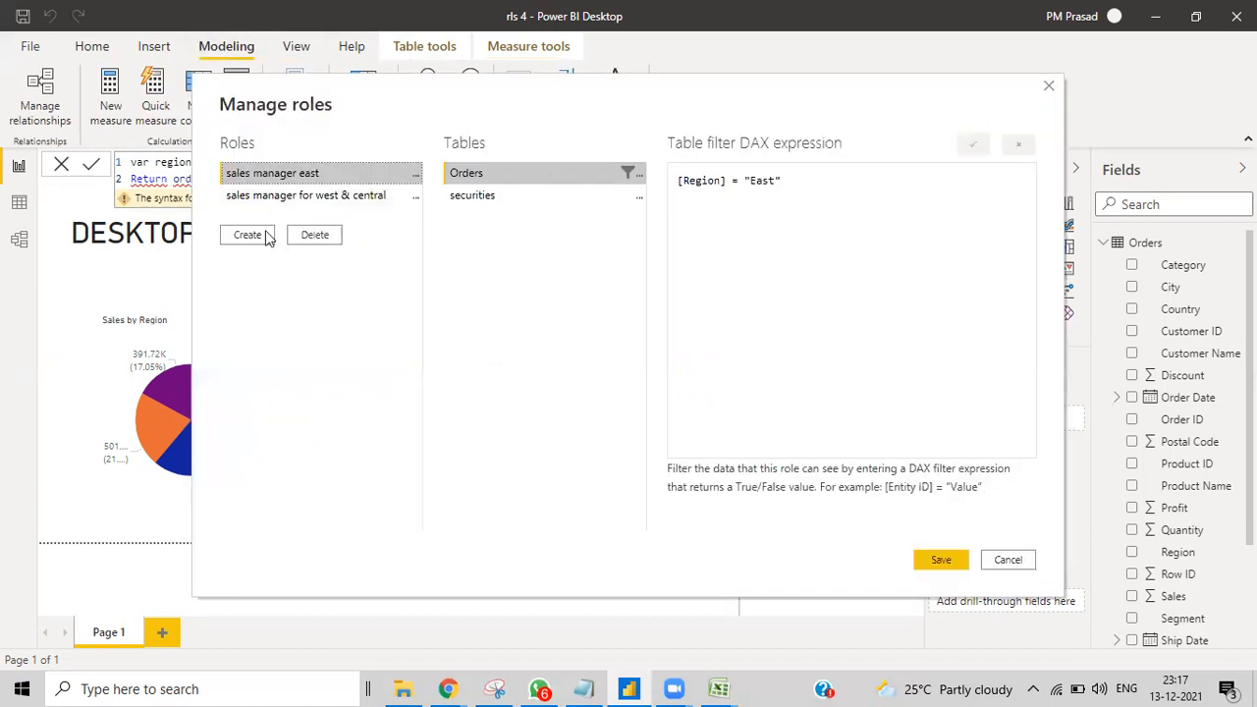
{"action": "left_click", "coordinate": [252, 236]}
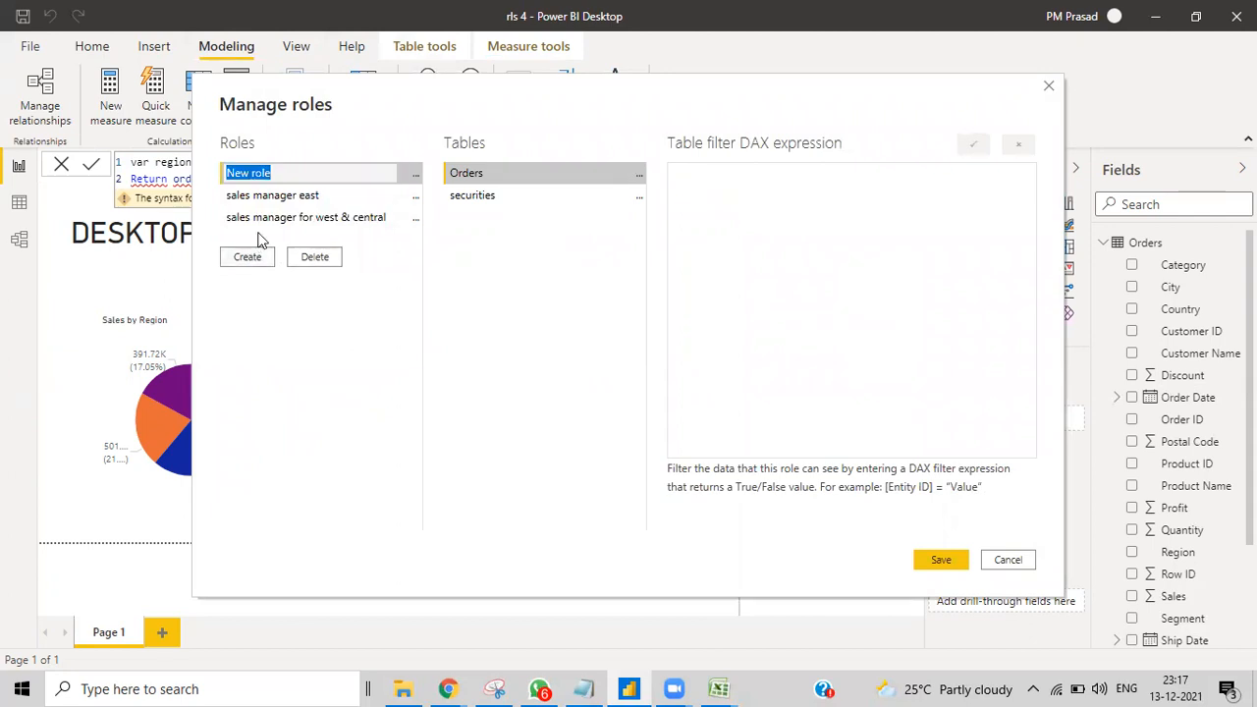
{"action": "type", "text": "dyn rls"}
{"action": "left_click", "coordinate": [623, 180]}
{"action": "left_click", "coordinate": [727, 173]}
{"action": "key", "text": "ctrl+v"}
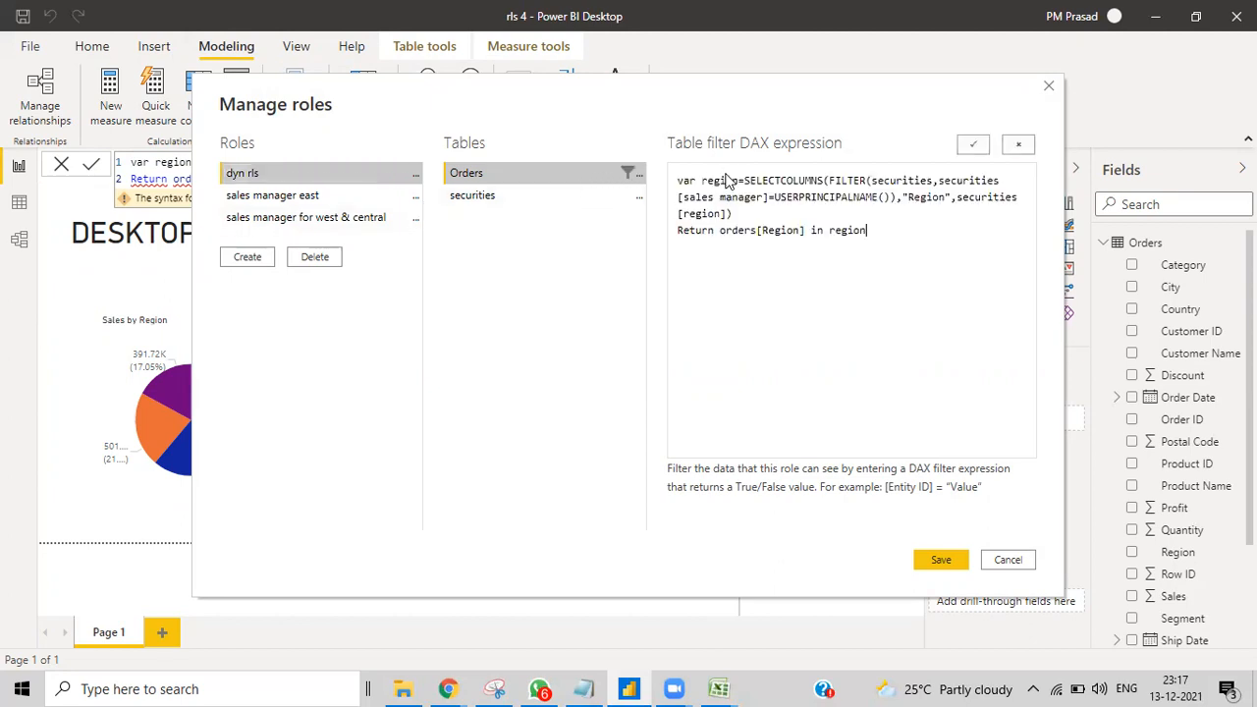
{"action": "left_click", "coordinate": [970, 146]}
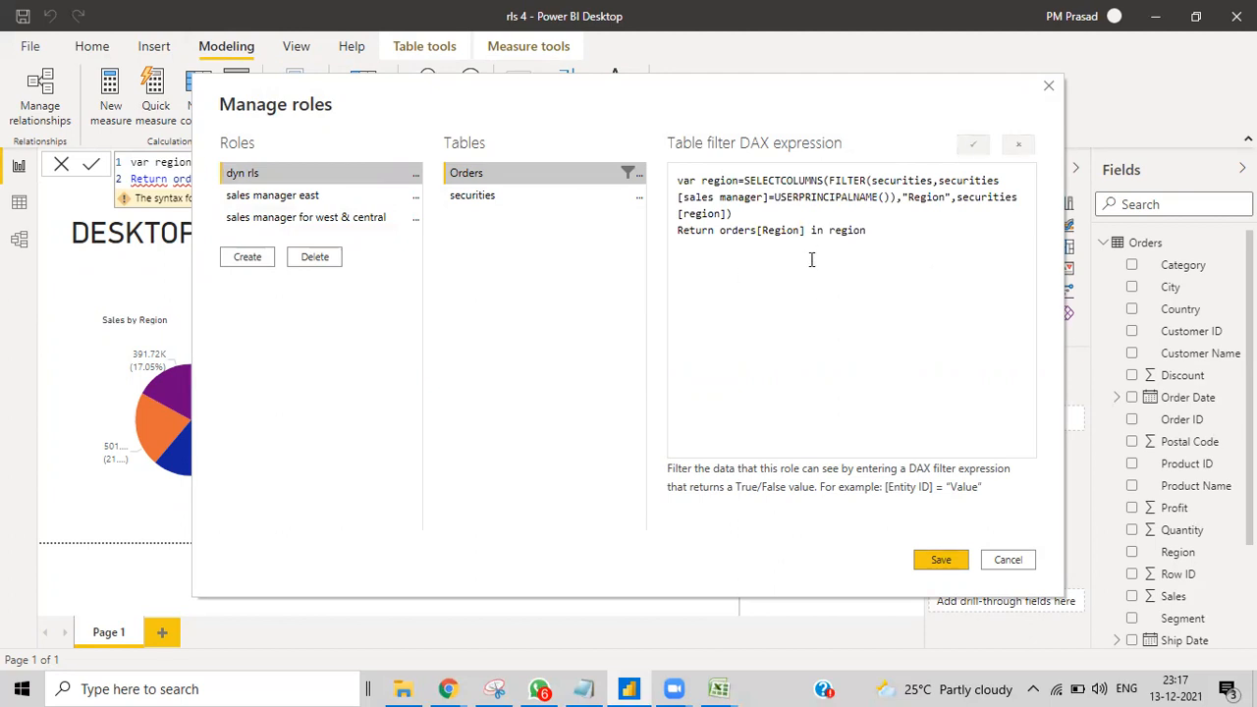
{"action": "left_click", "coordinate": [938, 564]}
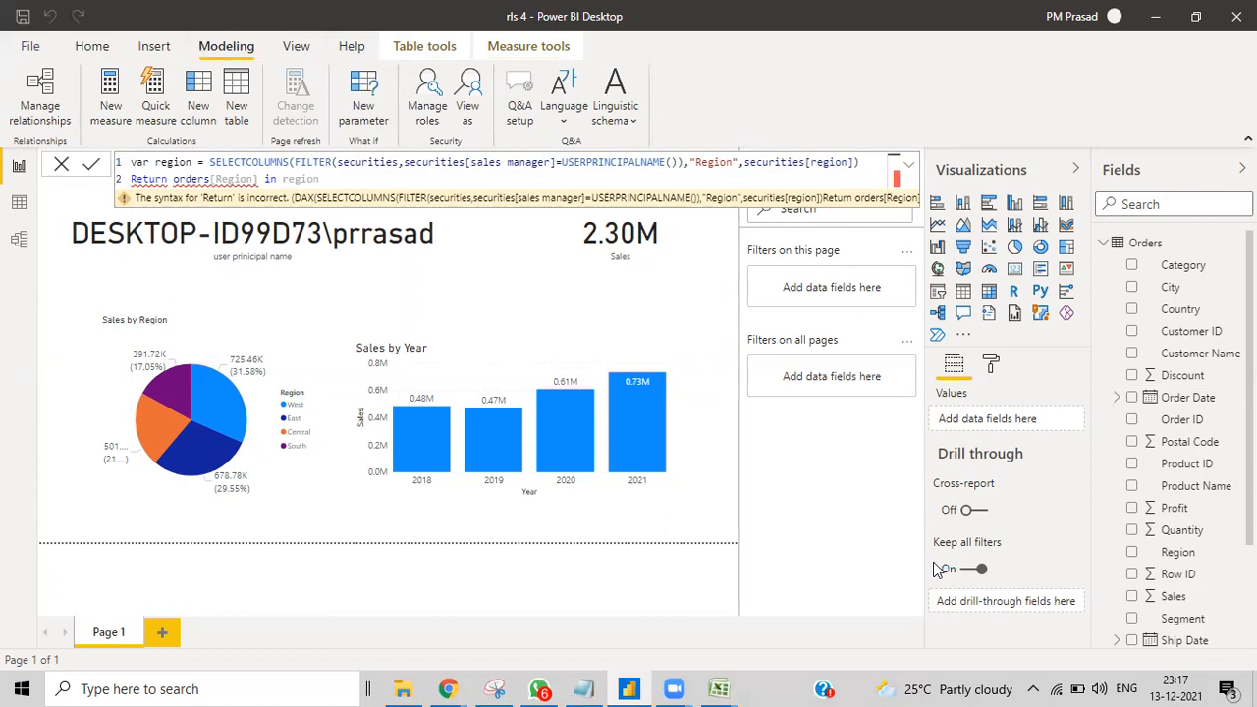
Step: Discard the broken measure, view as dyn rls (South only, 391.72K), then switch to rls 2 Excel
{"action": "left_click", "coordinate": [61, 167]}
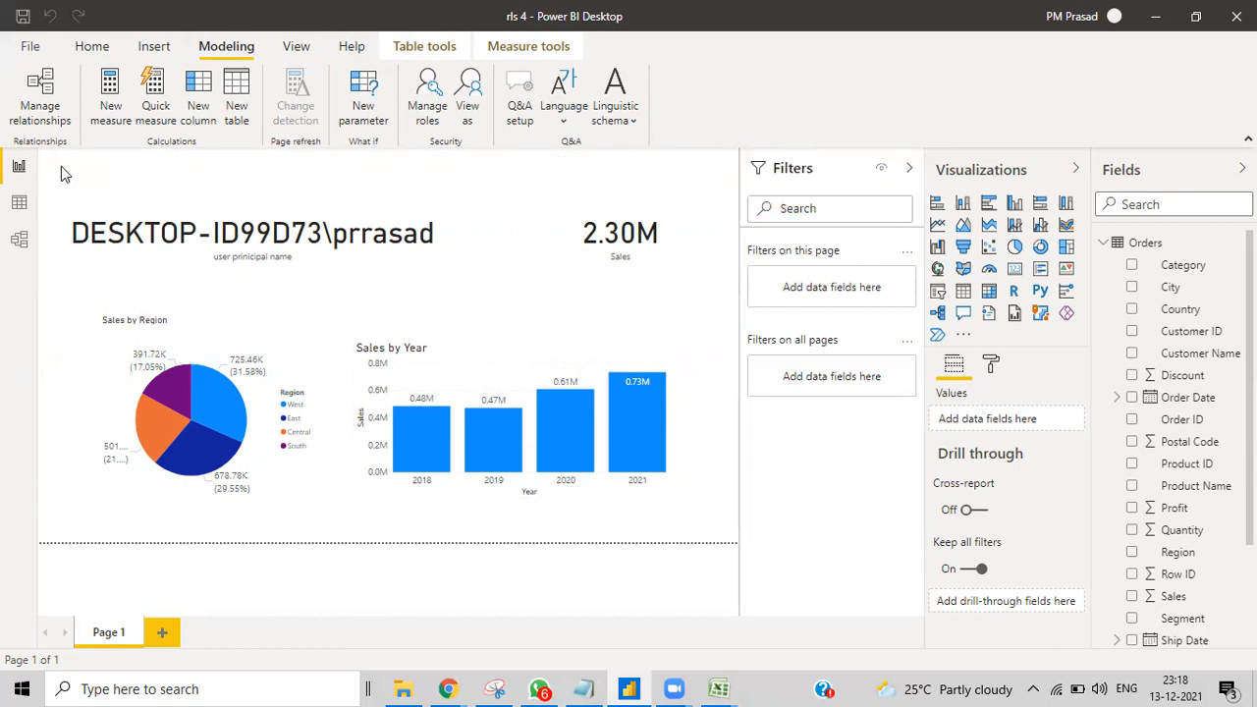
{"action": "left_click", "coordinate": [469, 123]}
{"action": "left_click", "coordinate": [482, 276]}
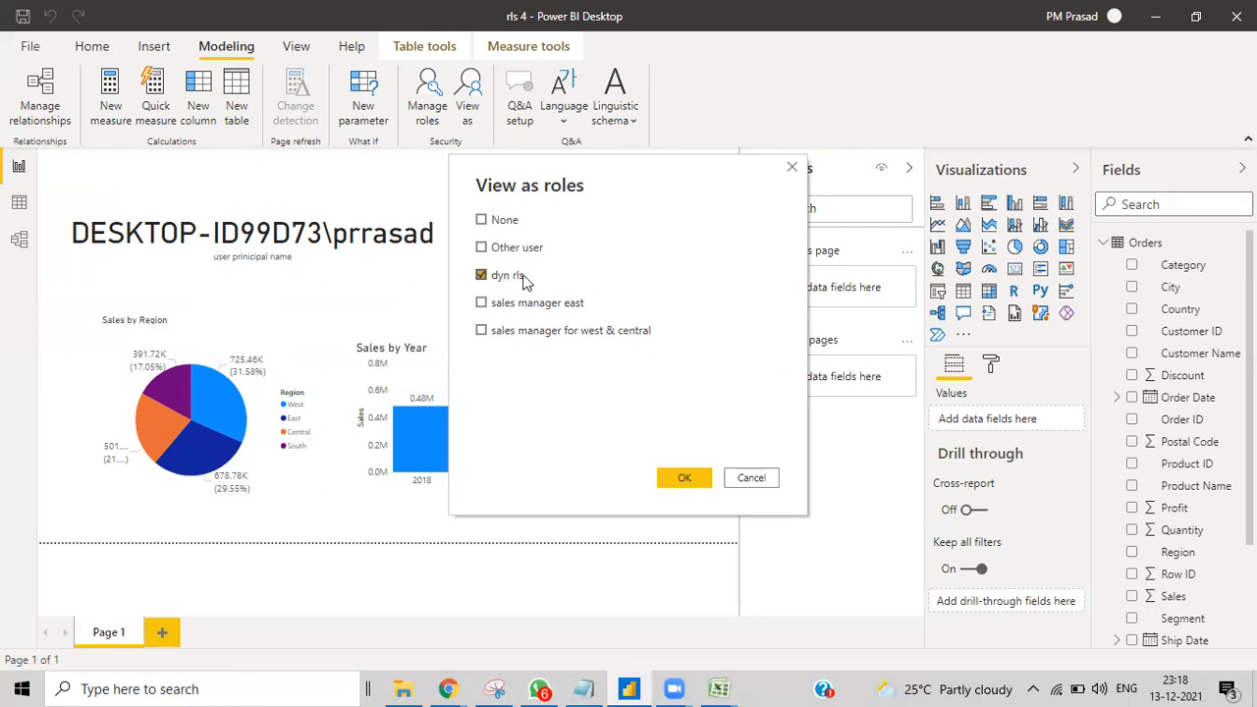
{"action": "left_click", "coordinate": [685, 479]}
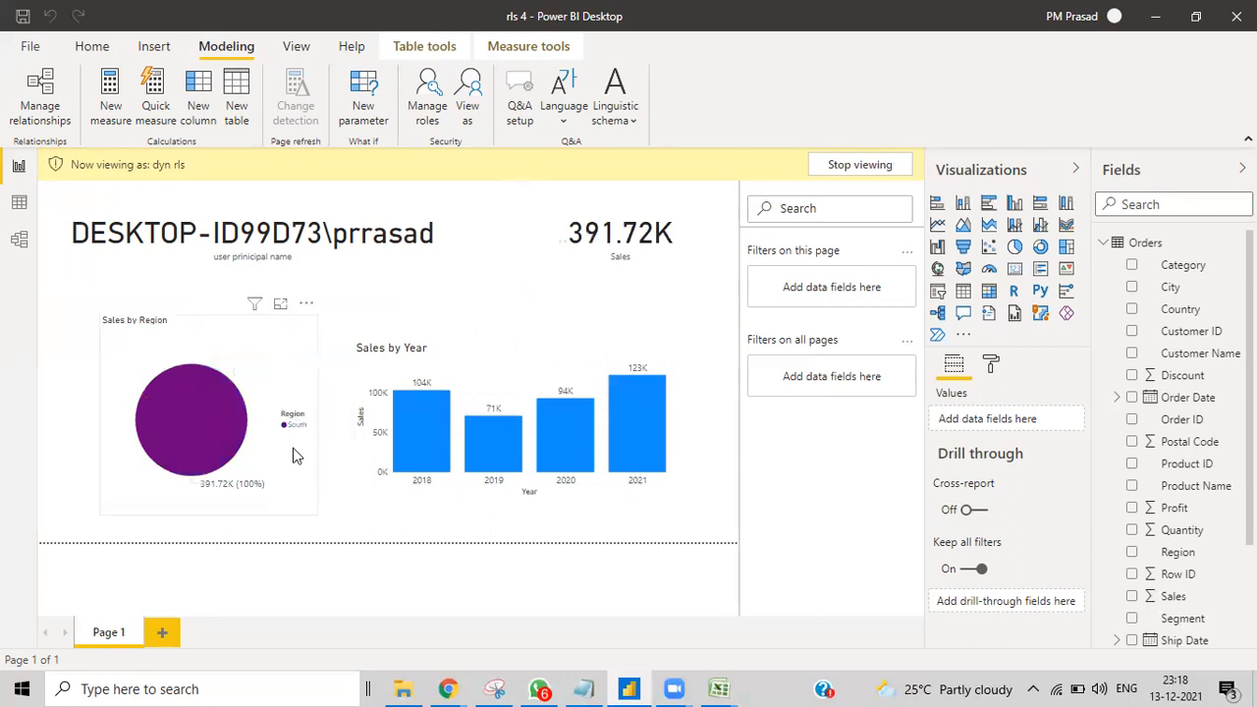
{"action": "mouse_move", "coordinate": [724, 689]}
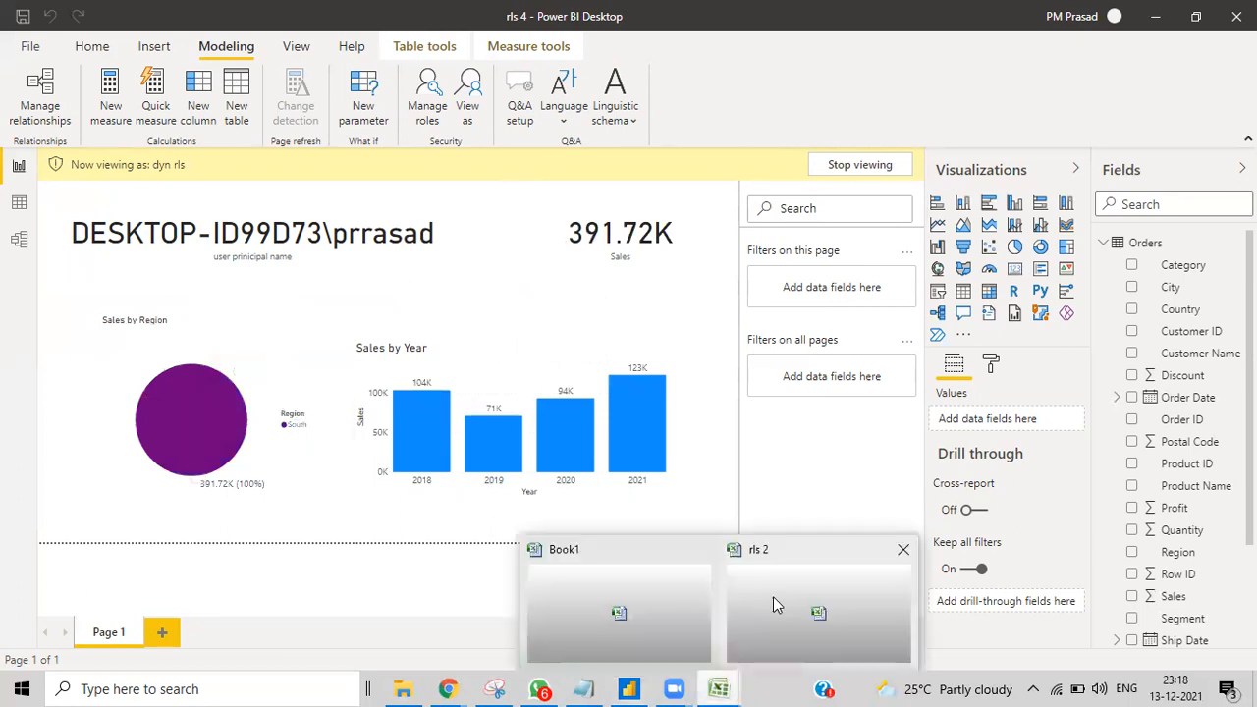
{"action": "left_click", "coordinate": [773, 597]}
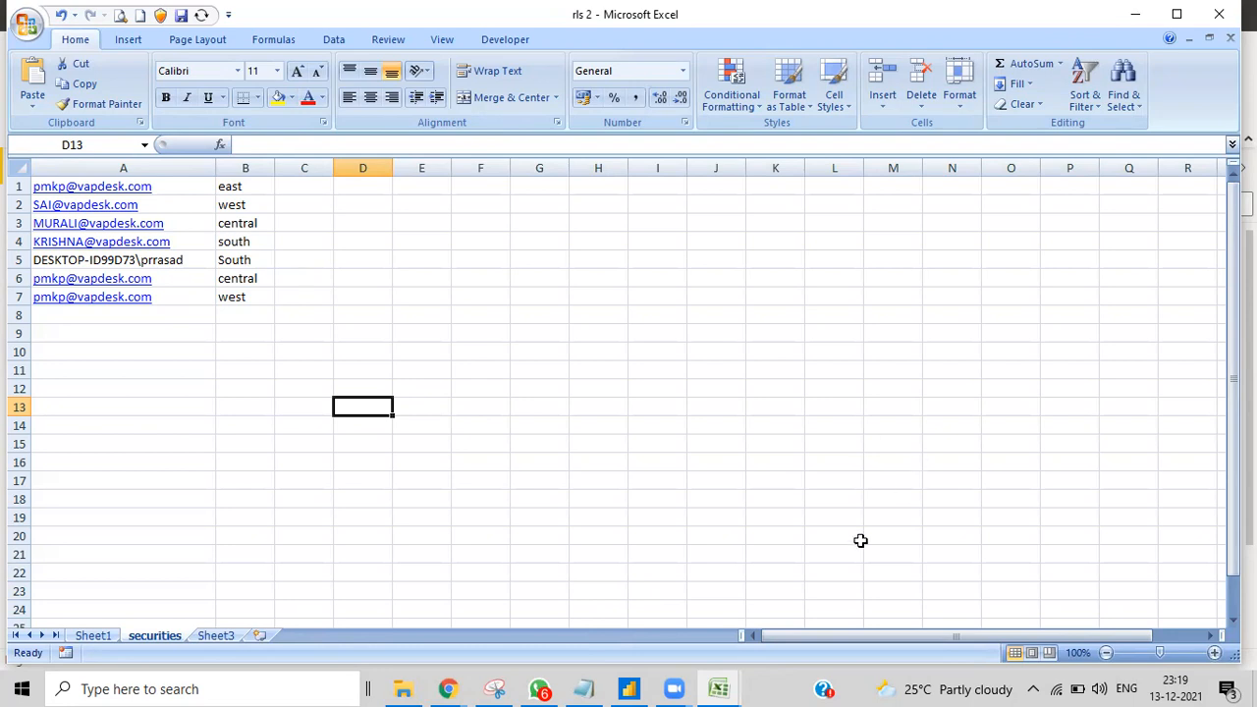
Step: Switch from the rls 2 Excel workbook back to the Power BI Desktop report
{"action": "left_click", "coordinate": [674, 687]}
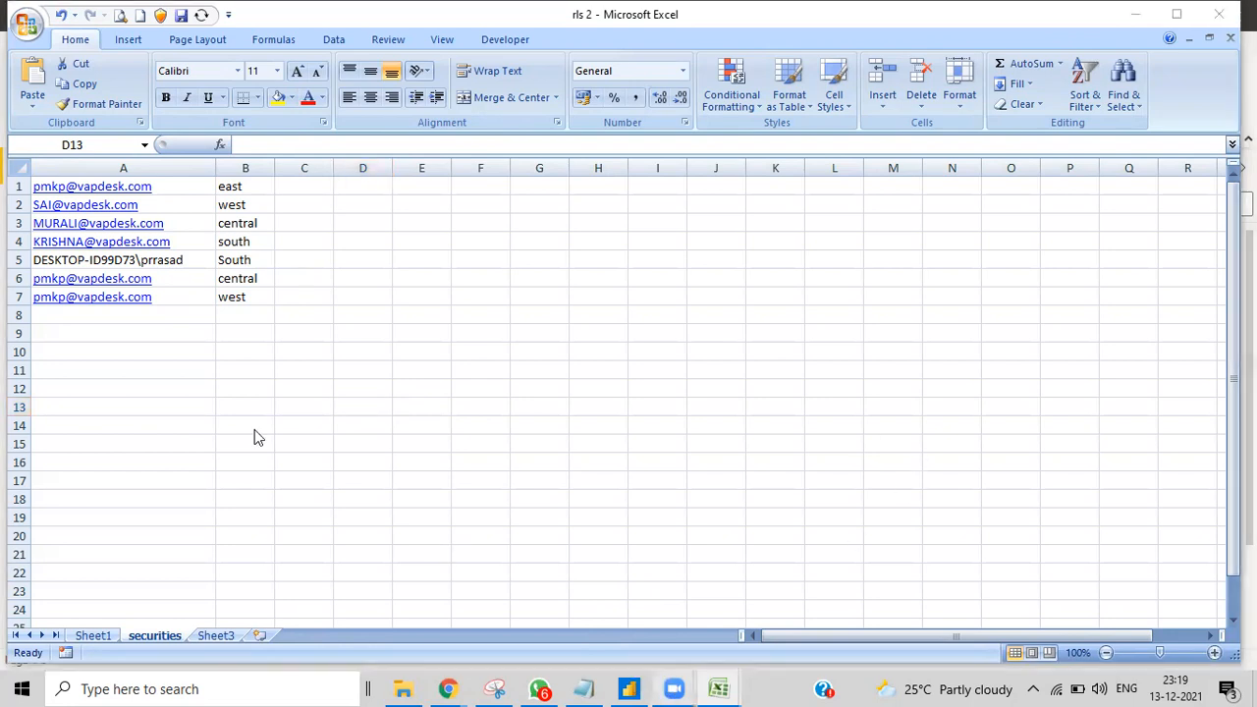
{"action": "key", "text": "alt+Tab"}
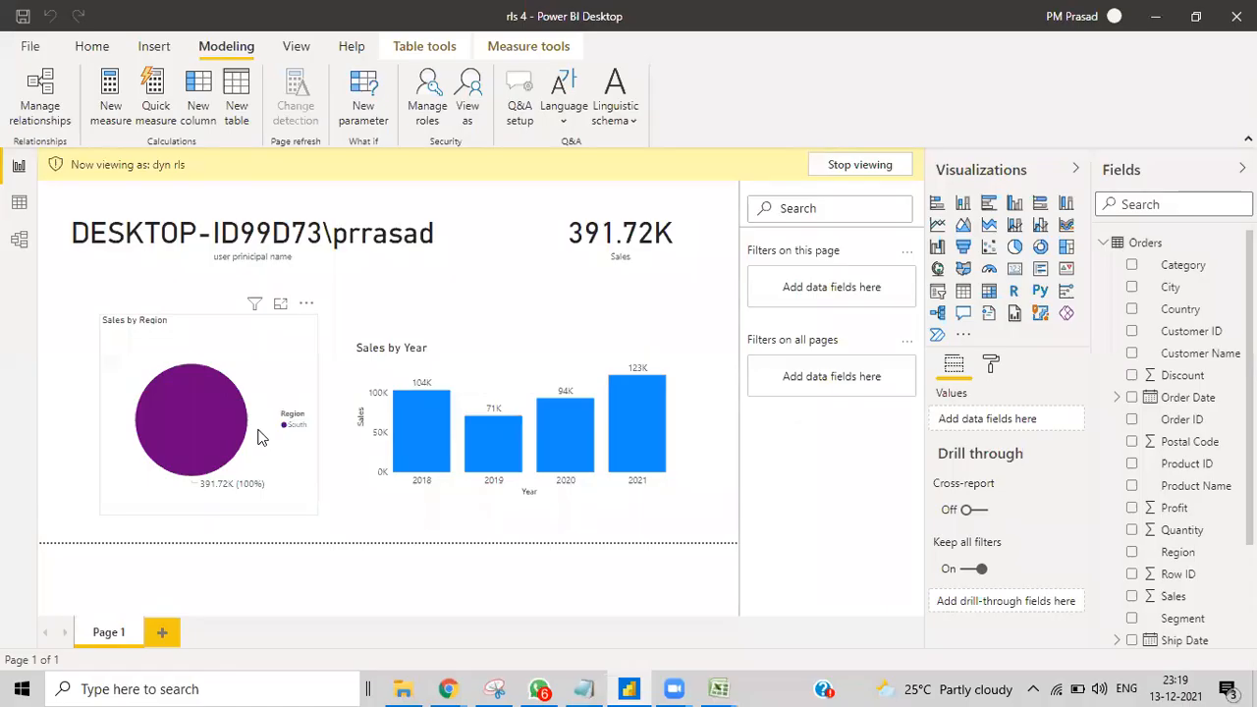
Step: Return to the report canvas and stop viewing as the dyn rls role
{"action": "left_click", "coordinate": [30, 50]}
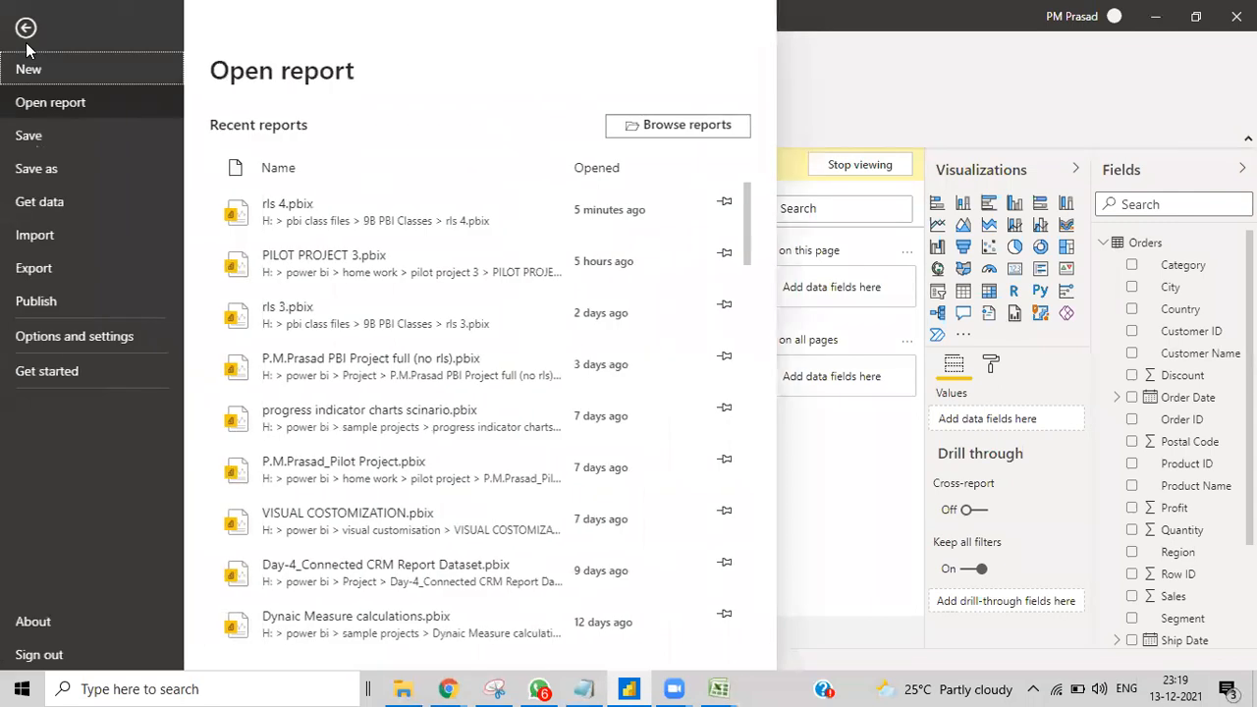
{"action": "left_click", "coordinate": [12, 158]}
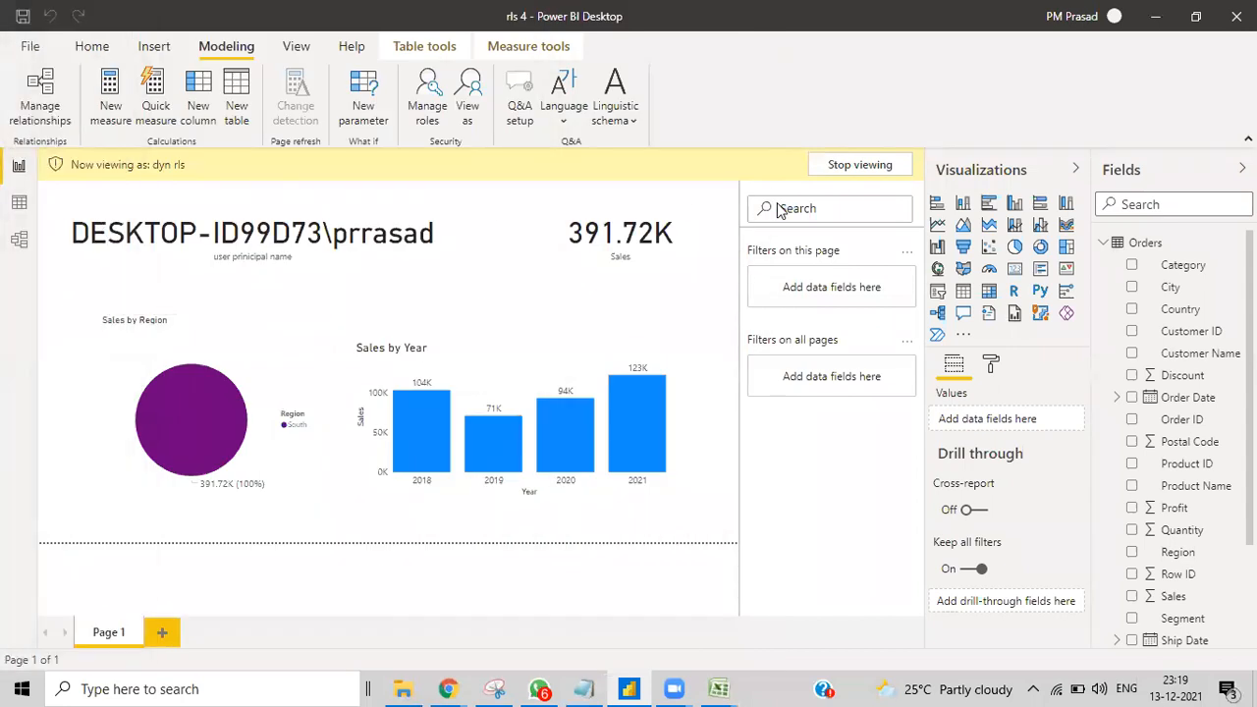
{"action": "left_click", "coordinate": [859, 165]}
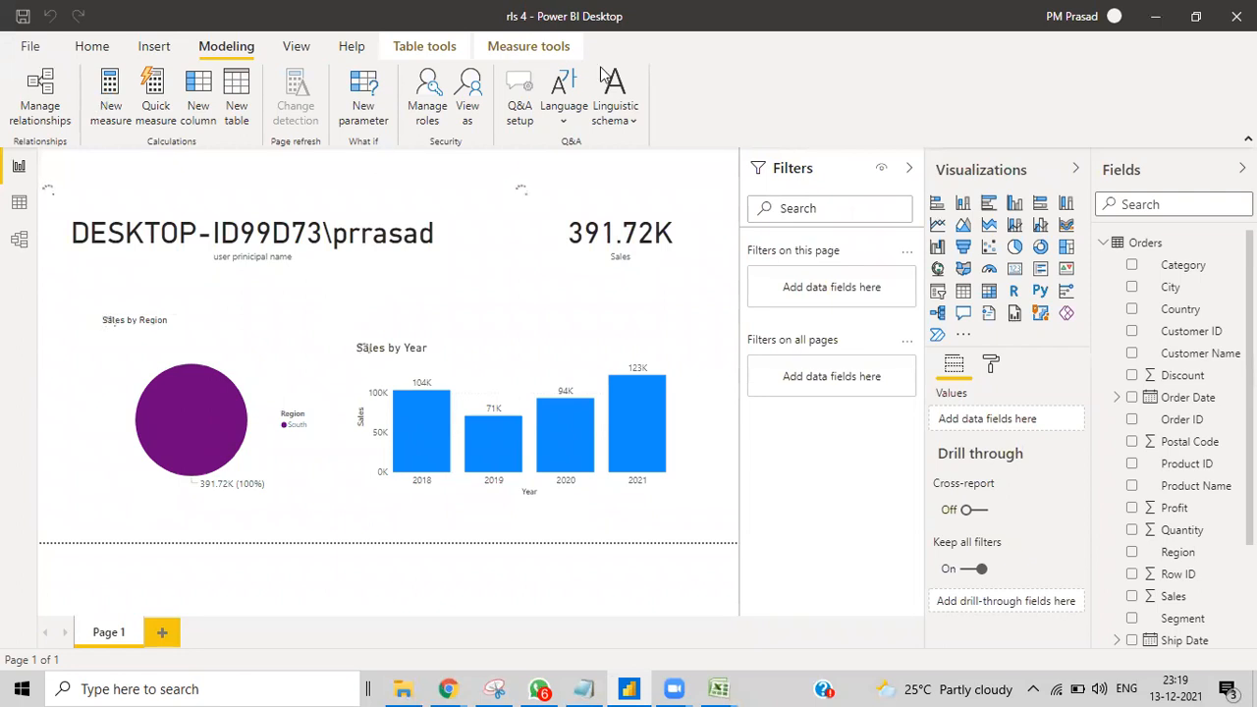
Step: Save rls 4 and publish it to the 'new' workspace, replacing the dataset, then open it online
{"action": "left_click", "coordinate": [114, 49]}
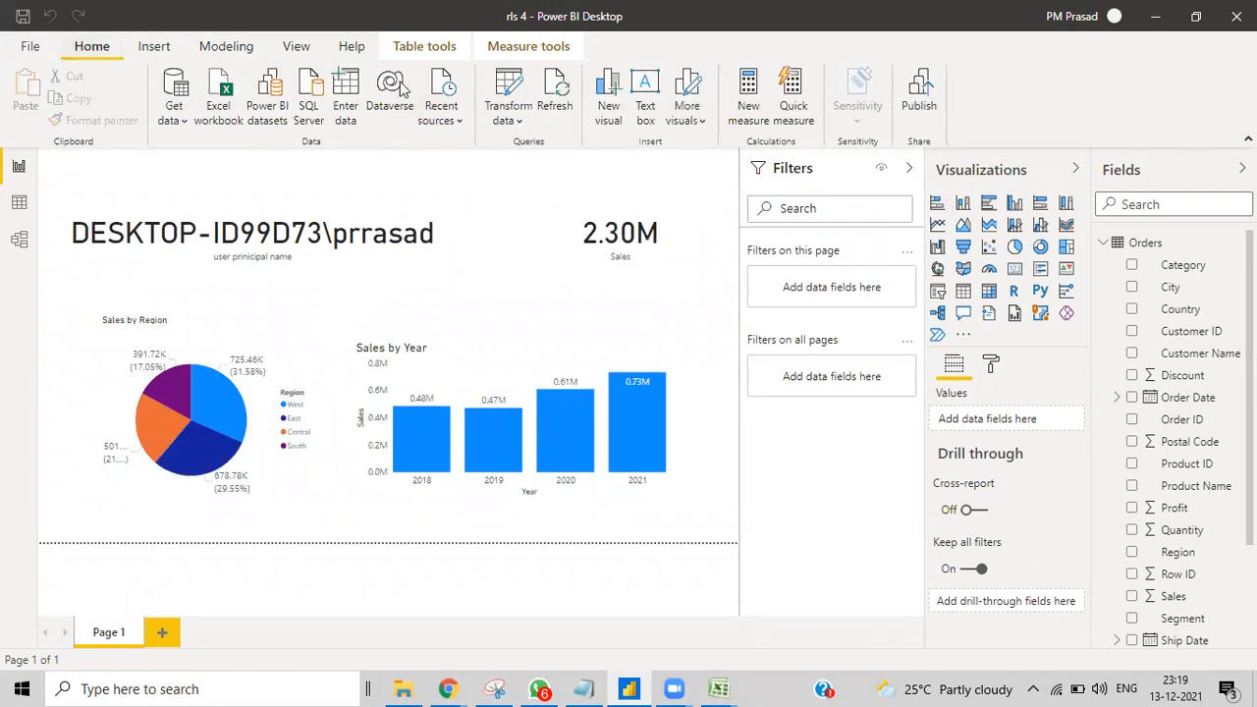
{"action": "left_click", "coordinate": [919, 98]}
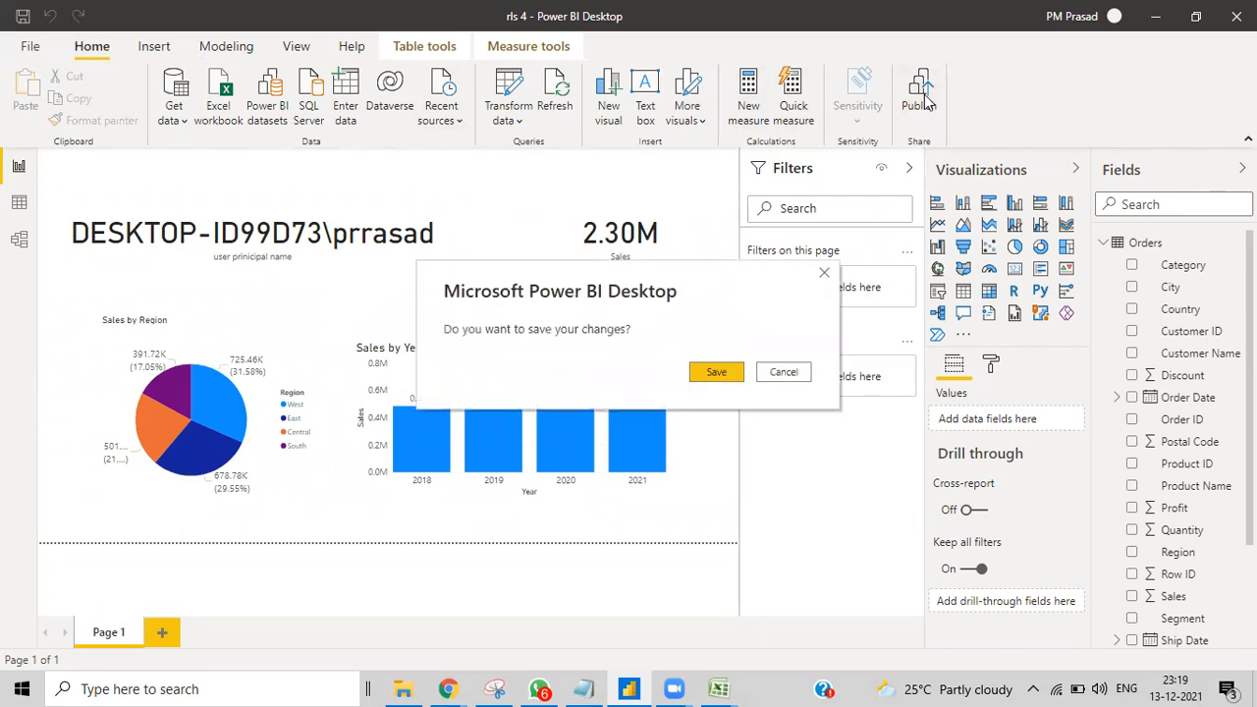
{"action": "left_click", "coordinate": [715, 378]}
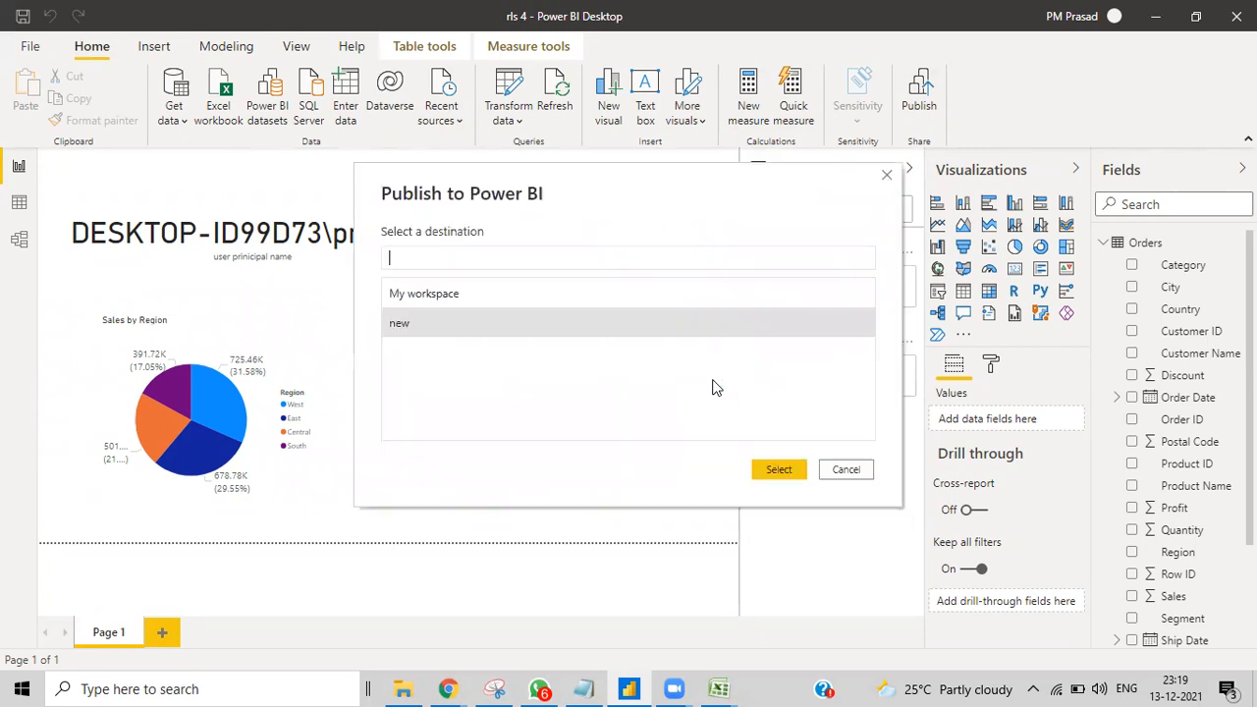
{"action": "left_click", "coordinate": [778, 471]}
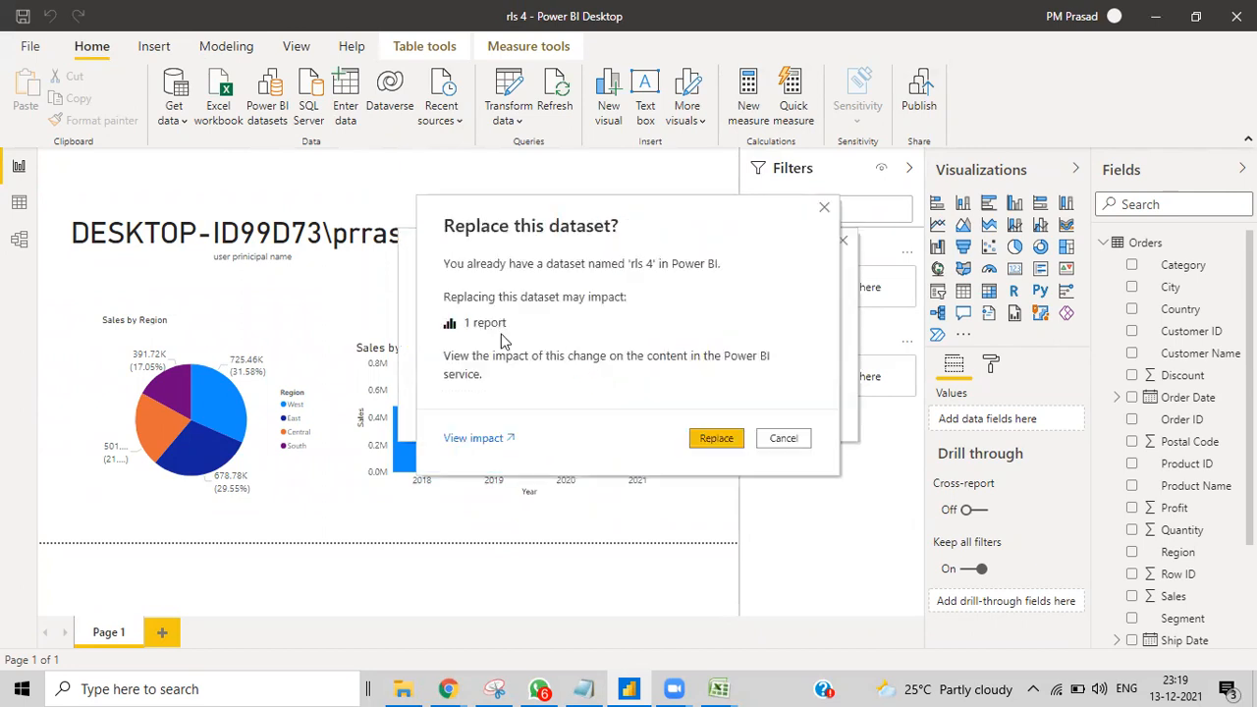
{"action": "left_click", "coordinate": [717, 439]}
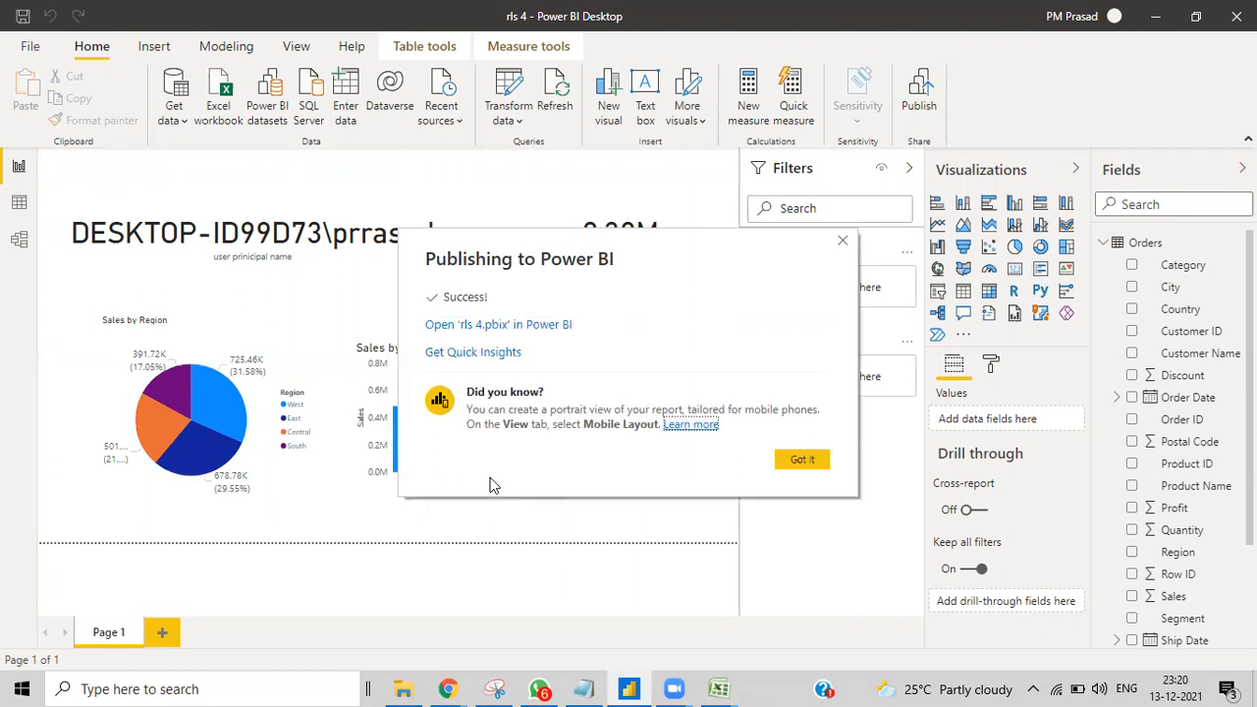
{"action": "left_click", "coordinate": [480, 326]}
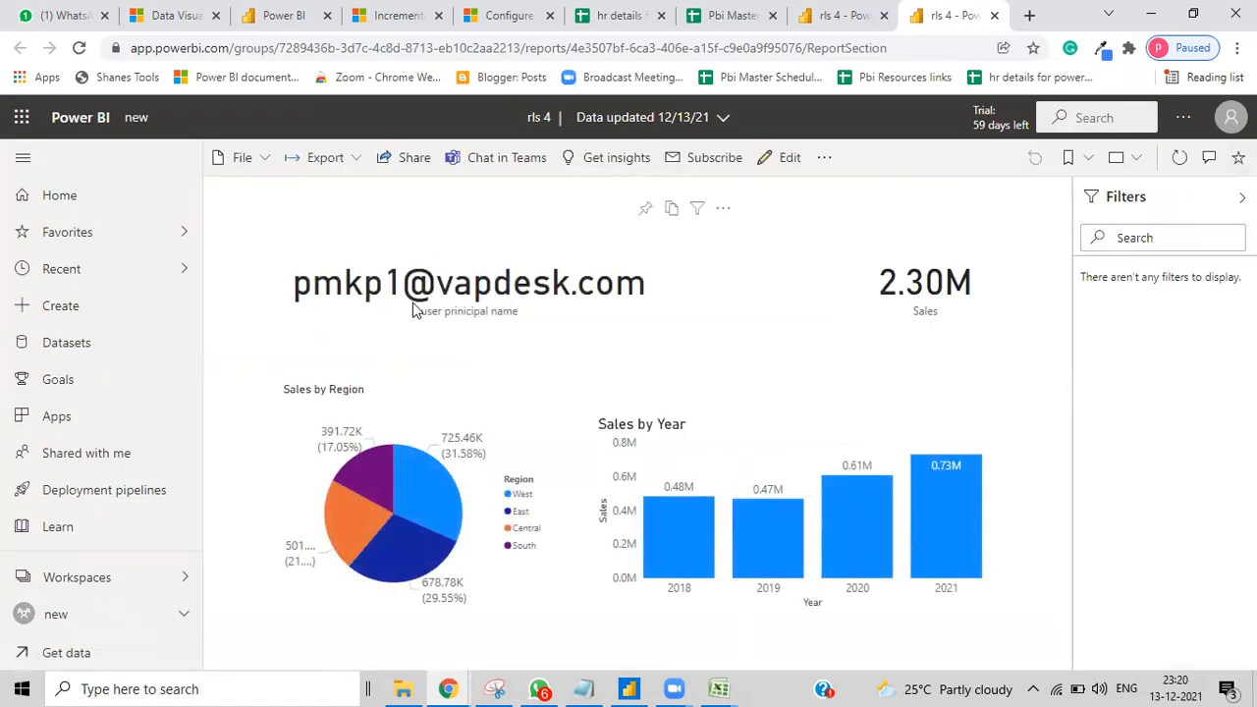
Step: Dismiss the publish success message and minimize Power BI Desktop
{"action": "left_click", "coordinate": [635, 687]}
{"action": "left_click", "coordinate": [807, 459]}
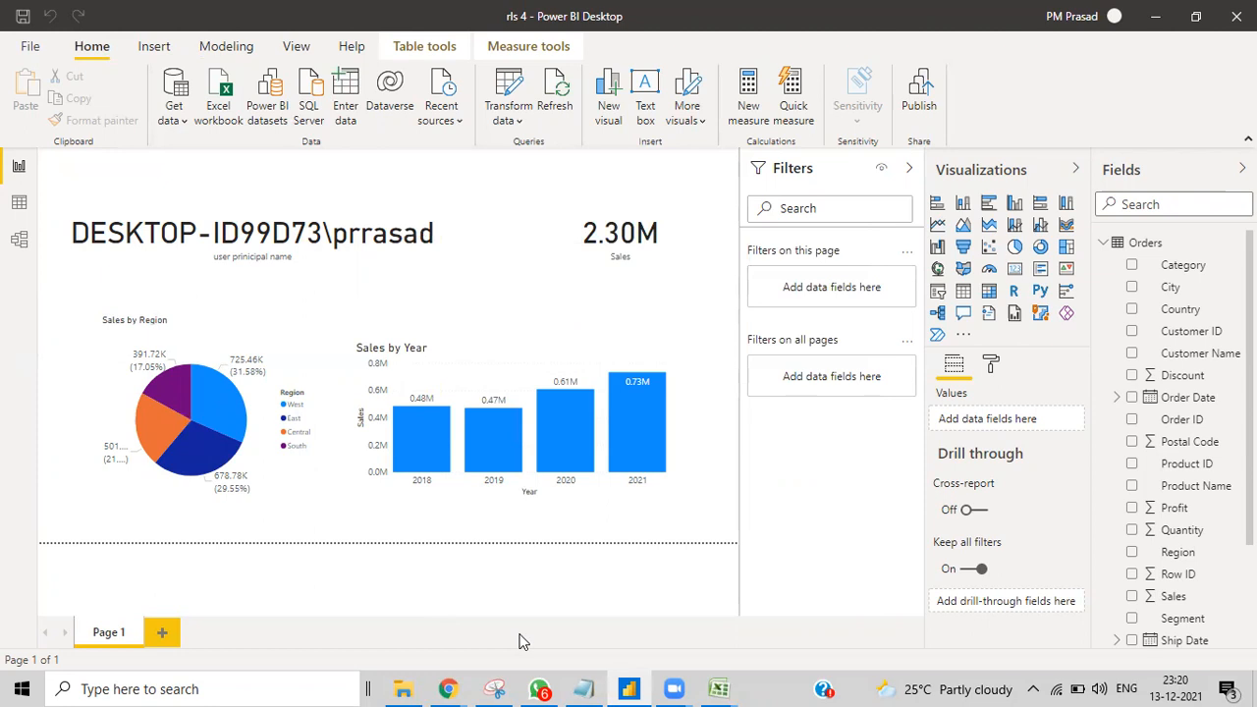
{"action": "left_click", "coordinate": [634, 687]}
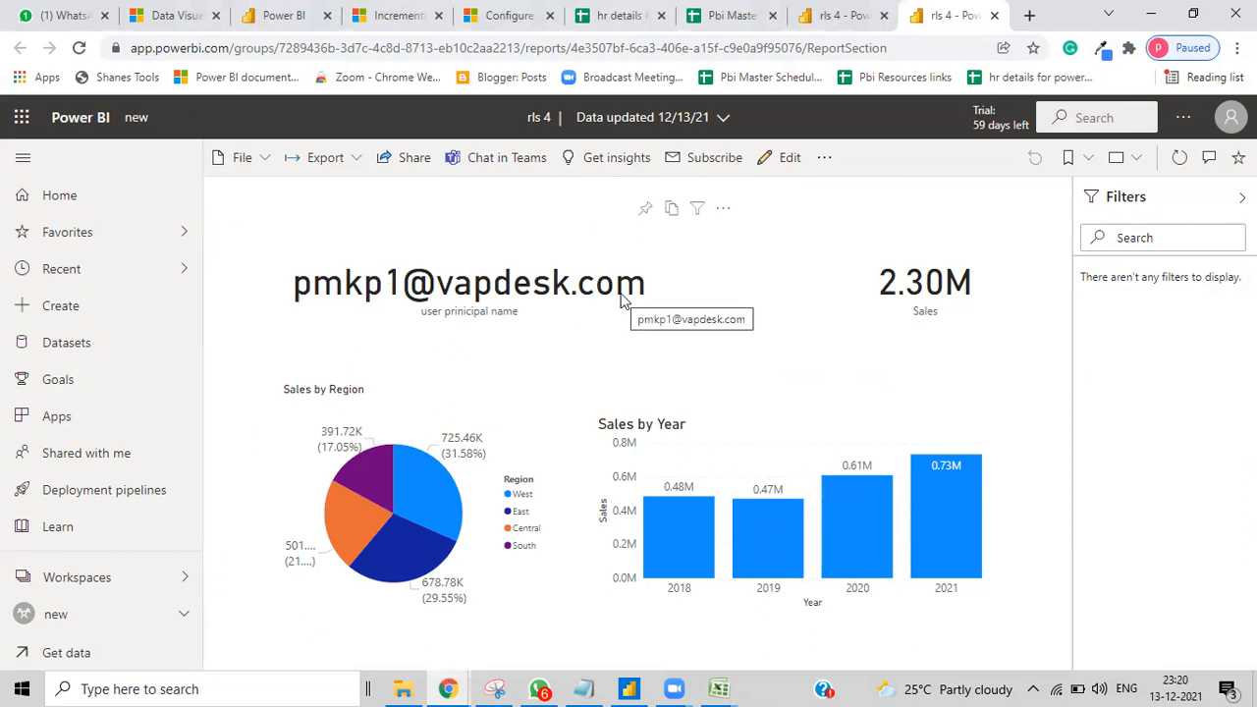
Step: In workspace 'new', test the rls 4 dataset as dyn rls from its Security settings
{"action": "left_click", "coordinate": [169, 617]}
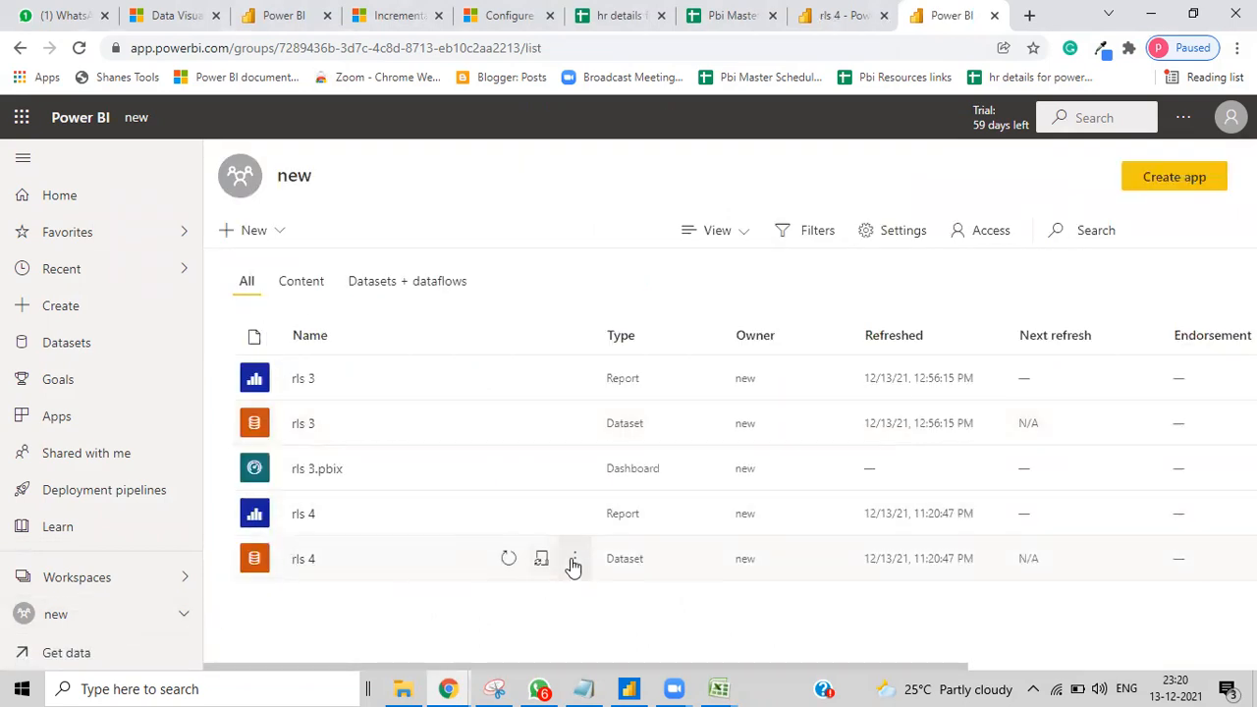
{"action": "left_click", "coordinate": [574, 560]}
{"action": "left_click", "coordinate": [589, 355]}
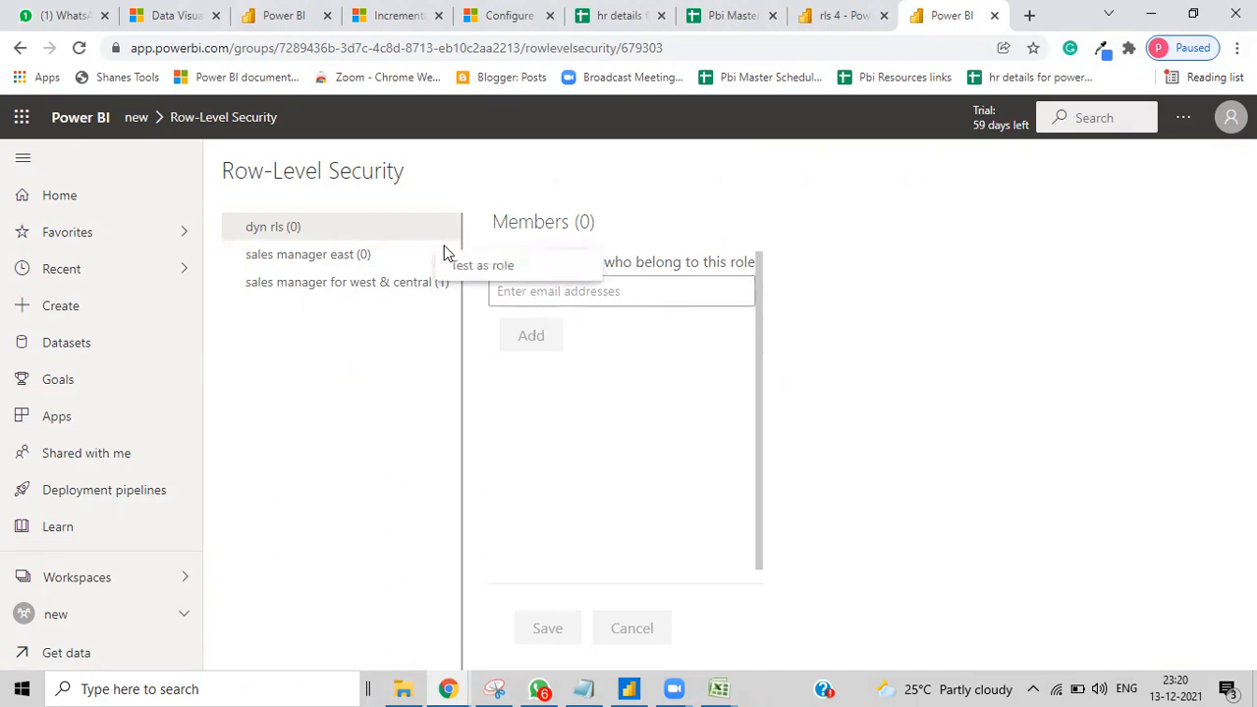
{"action": "left_click", "coordinate": [451, 264]}
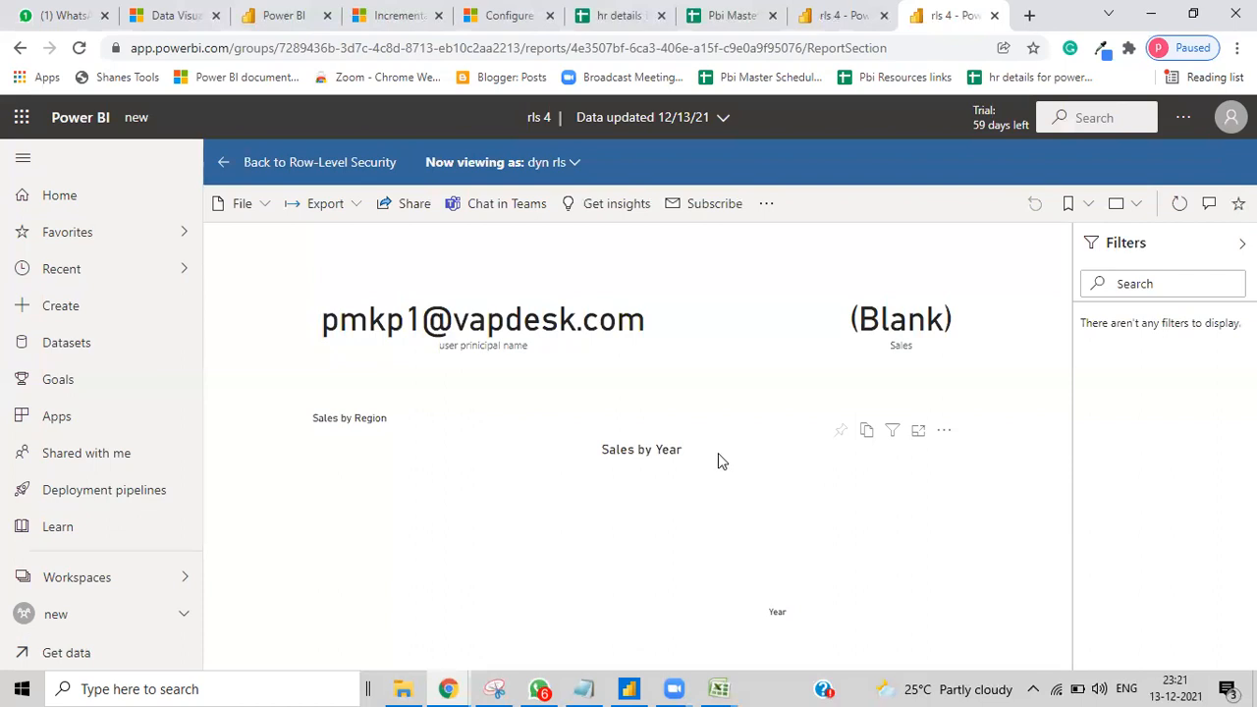
Step: Edit the e-mail address in cell A7 of the rls 2 mapping sheet, appending '1'
{"action": "mouse_move", "coordinate": [719, 689]}
{"action": "left_click", "coordinate": [745, 603]}
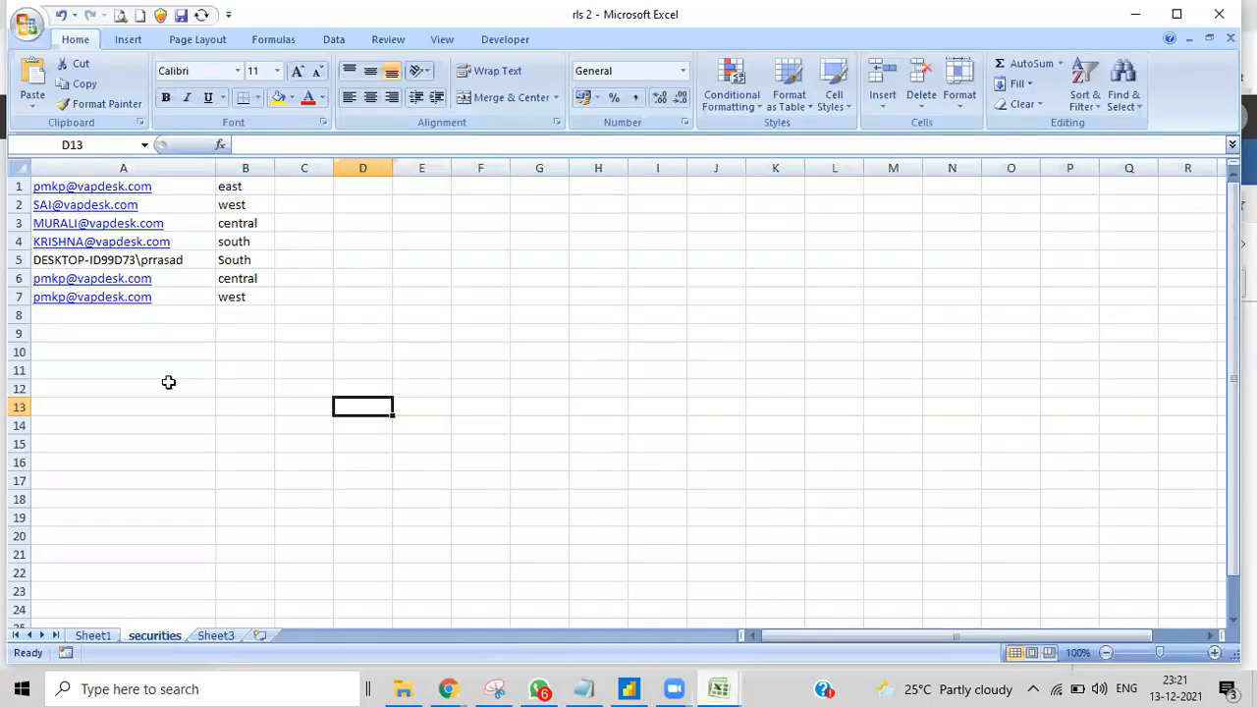
{"action": "left_click", "coordinate": [64, 299]}
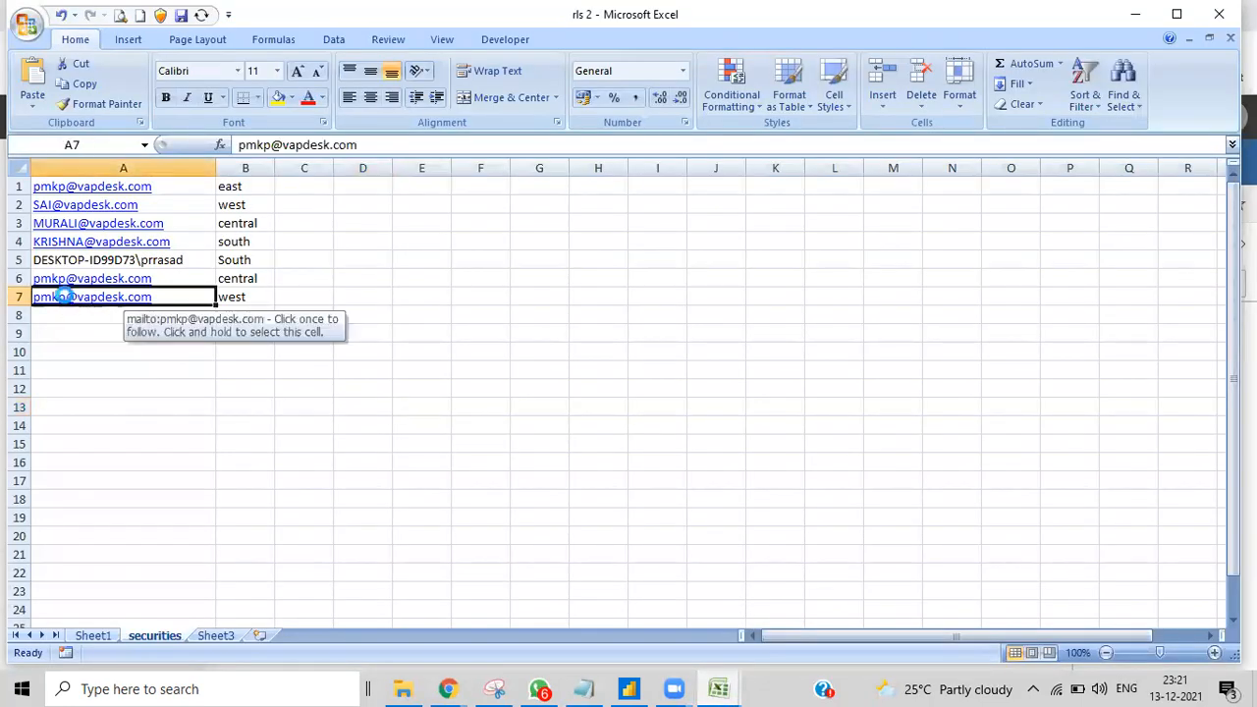
{"action": "double_click", "coordinate": [65, 299]}
{"action": "type", "text": "1"}
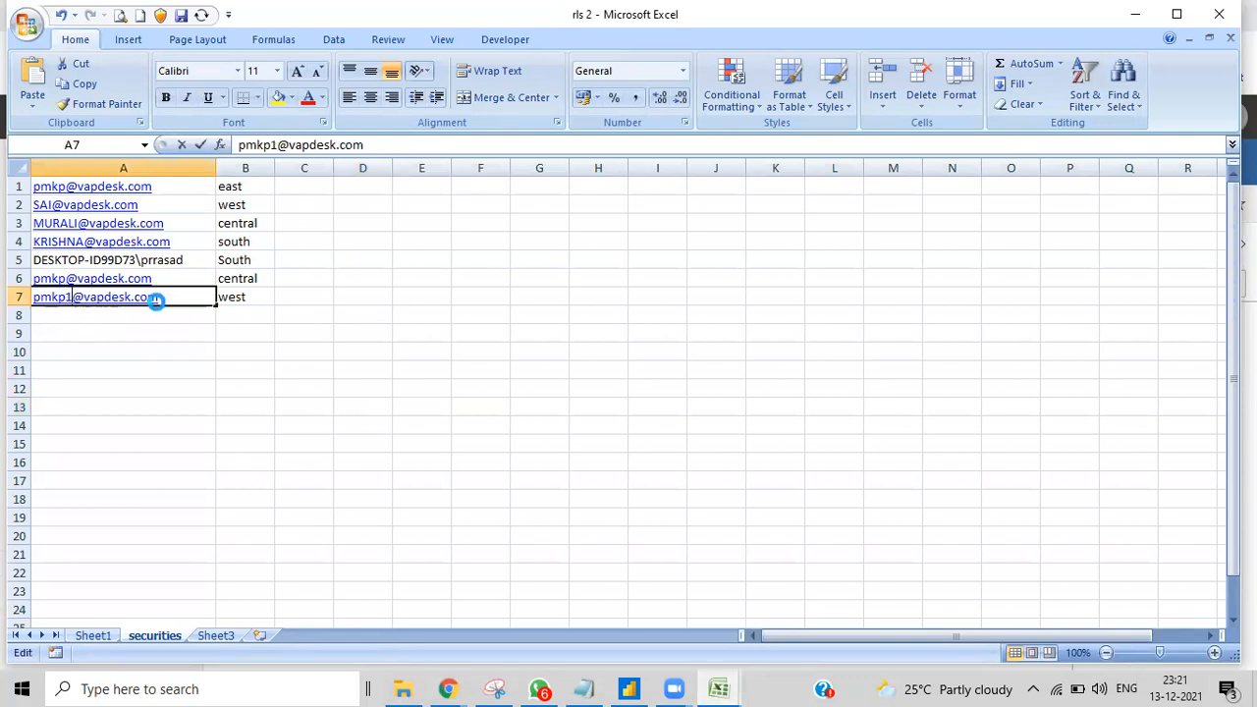
{"action": "left_click", "coordinate": [159, 16]}
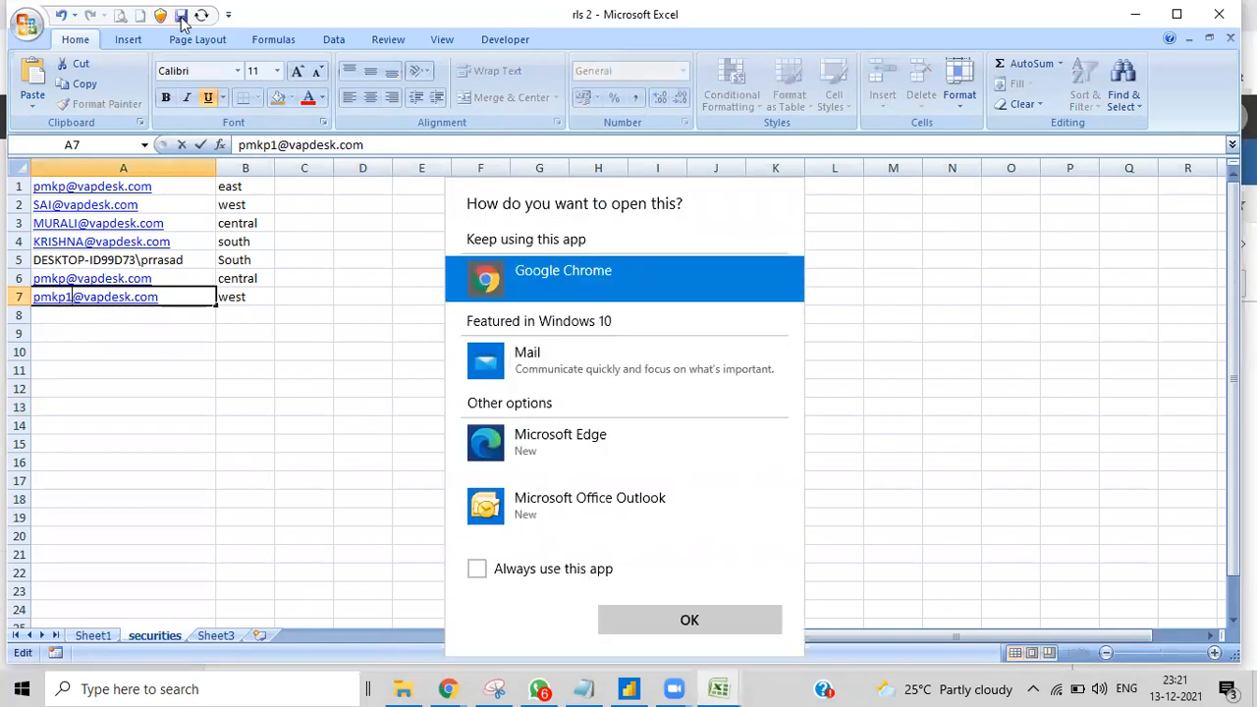
{"action": "left_click", "coordinate": [687, 621]}
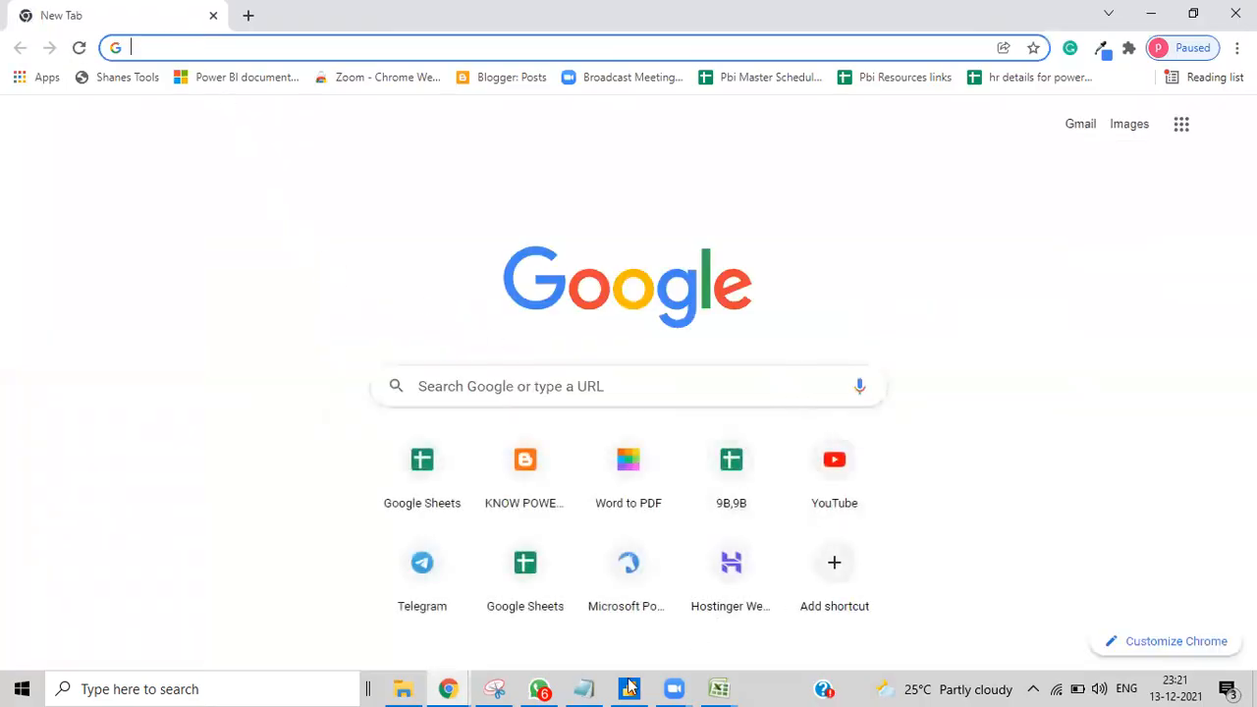
Step: Save the rls 2 mapping workbook and switch back to the rls 4 report
{"action": "left_click", "coordinate": [719, 688]}
{"action": "left_click", "coordinate": [814, 640]}
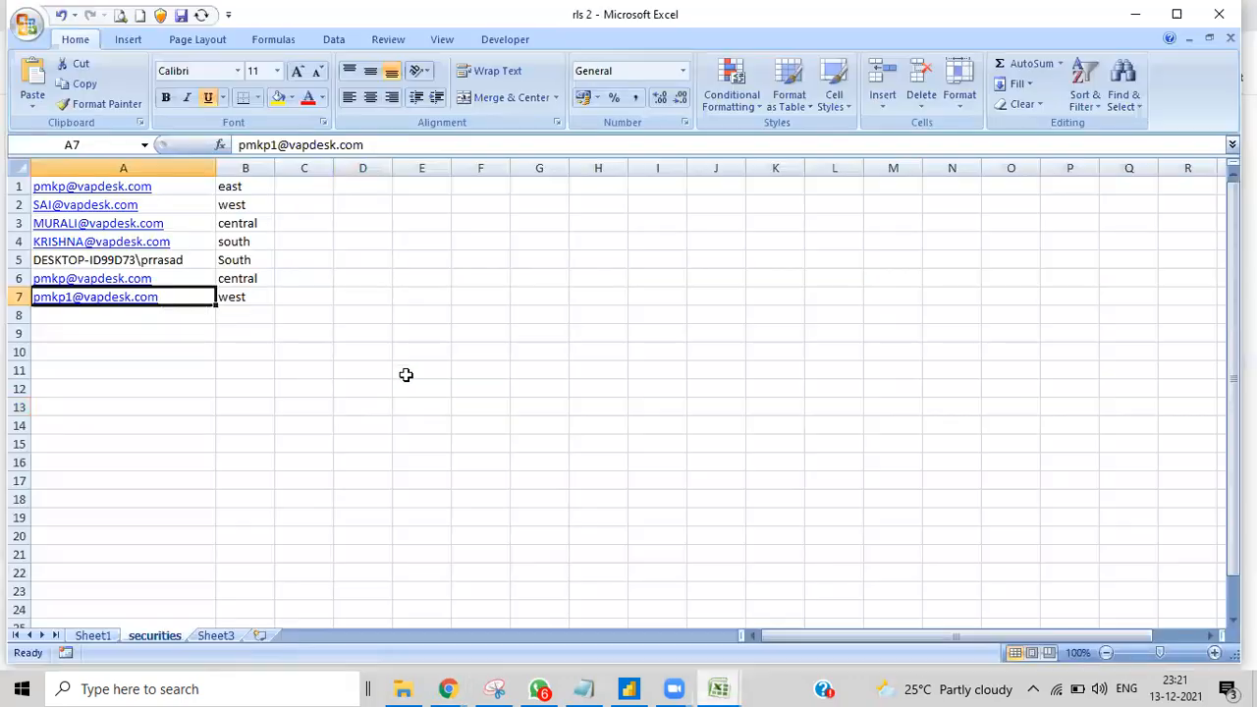
{"action": "left_click", "coordinate": [183, 16]}
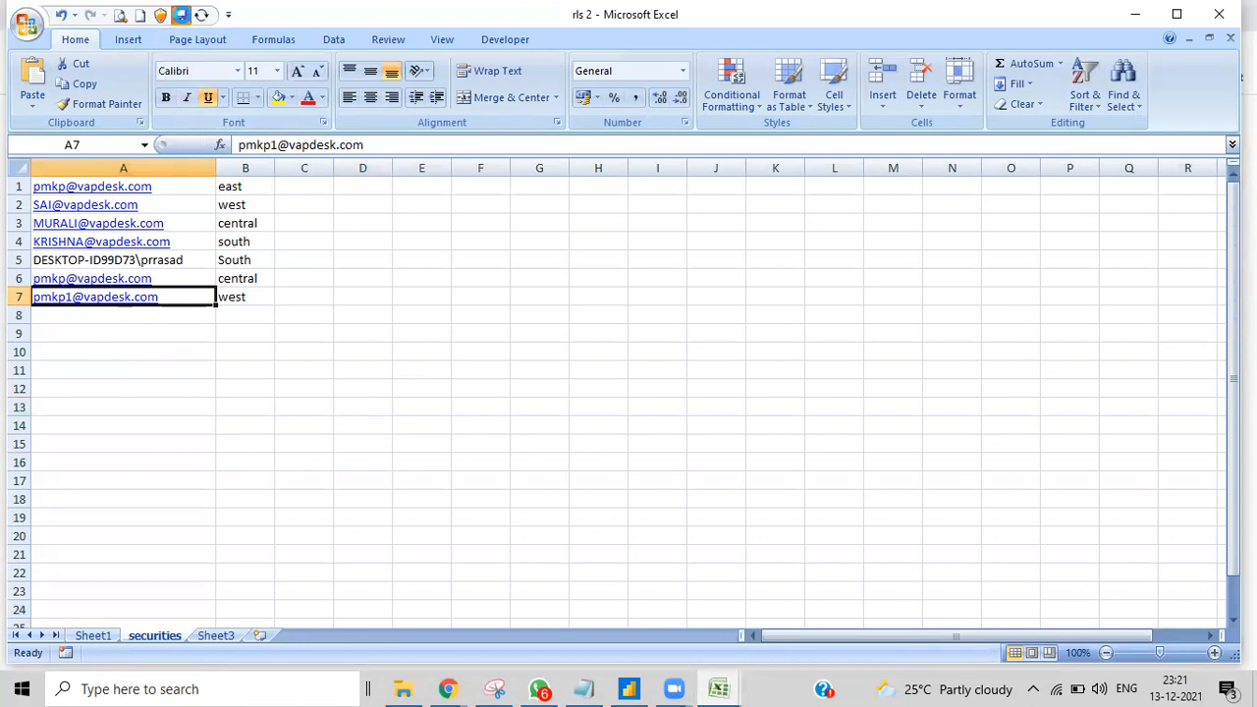
{"action": "left_click", "coordinate": [631, 689]}
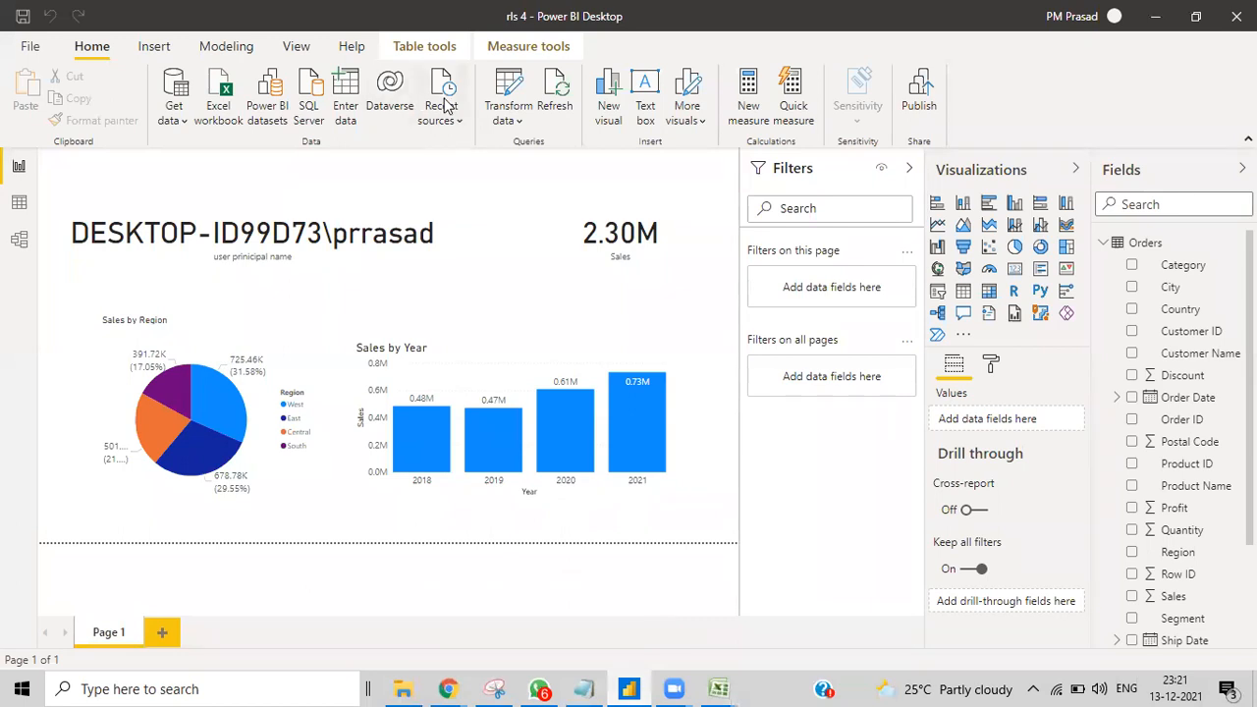
Step: Refresh the rls 4 data from the updated mapping and save the report file
{"action": "left_click", "coordinate": [564, 104]}
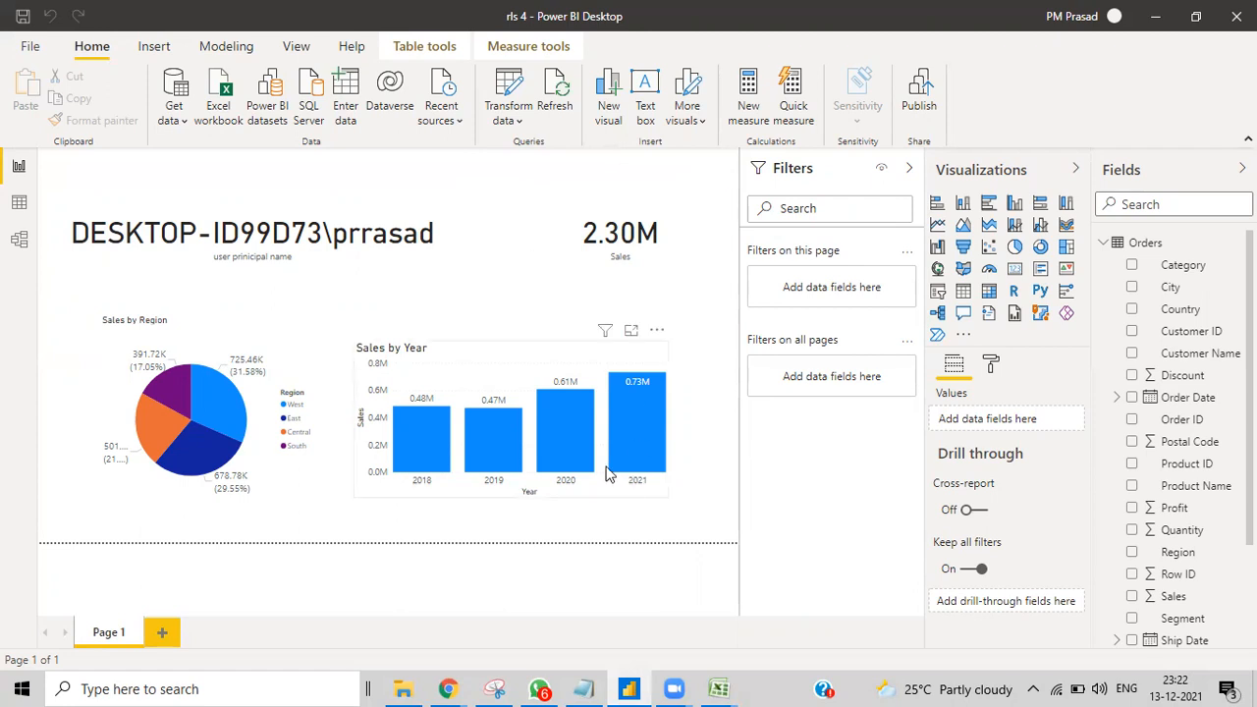
{"action": "left_click", "coordinate": [31, 48]}
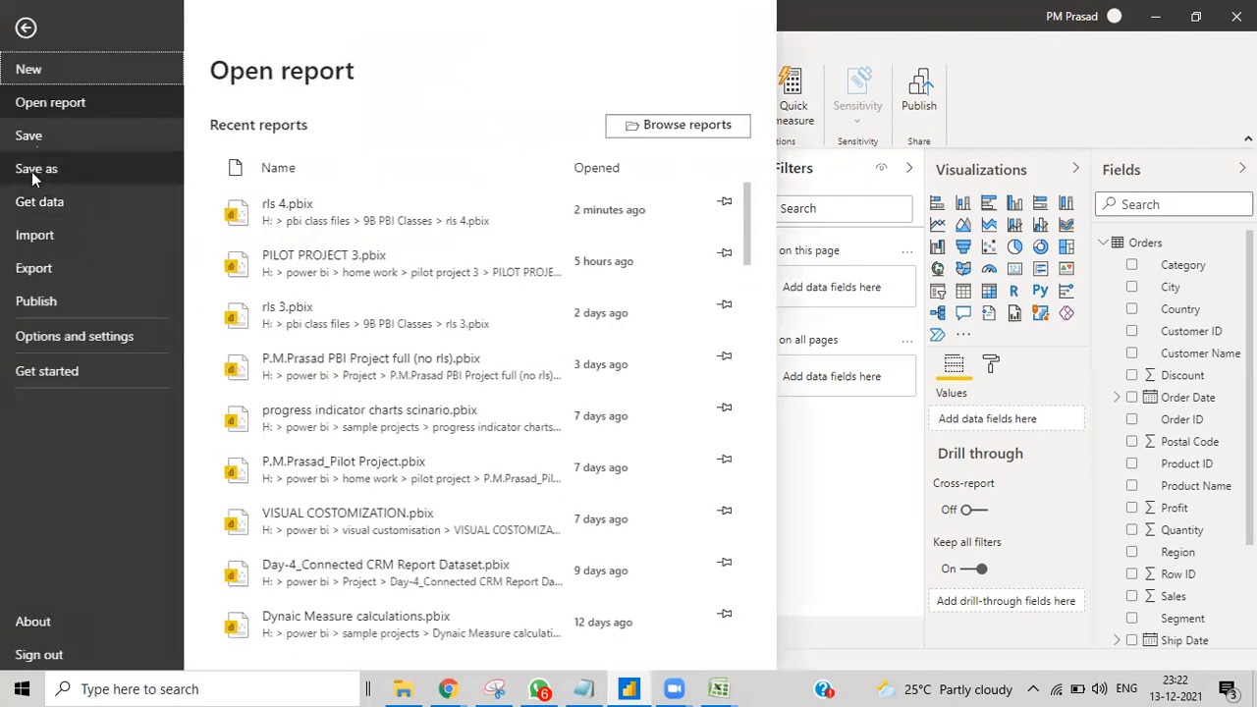
{"action": "left_click", "coordinate": [14, 140]}
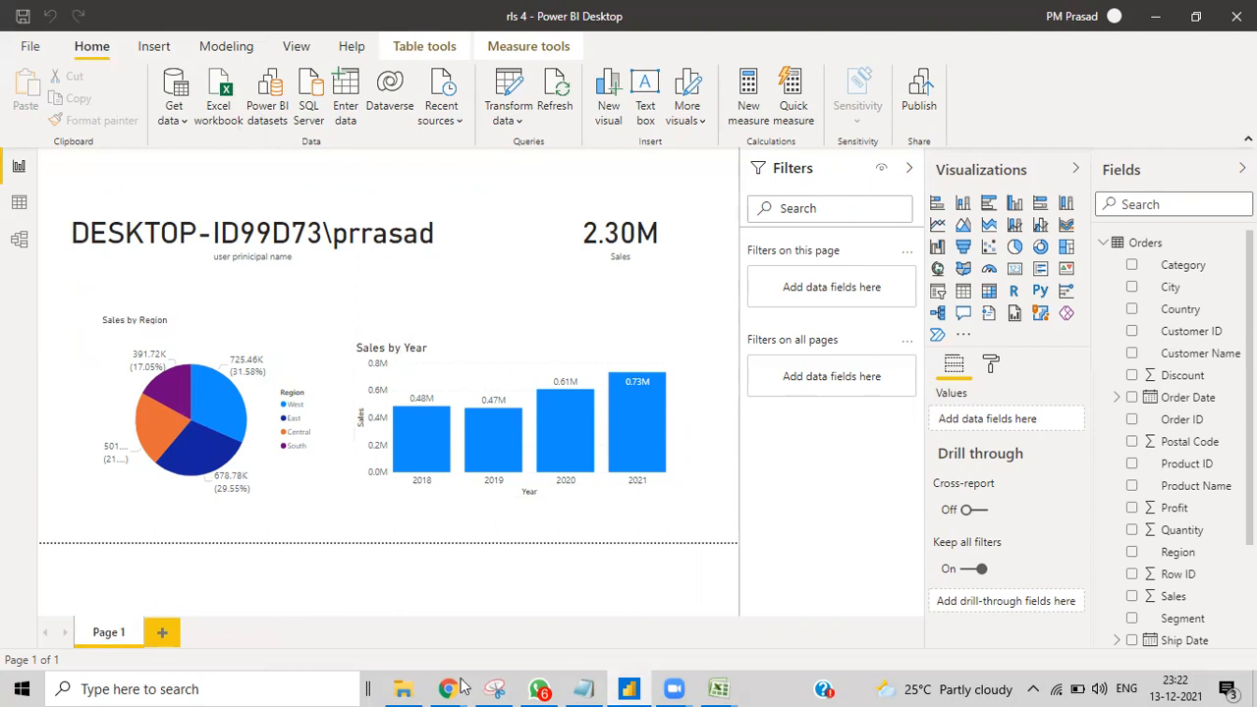
Step: Refresh the visuals of the published report in Chrome, then return to Power BI Desktop
{"action": "mouse_move", "coordinate": [462, 685]}
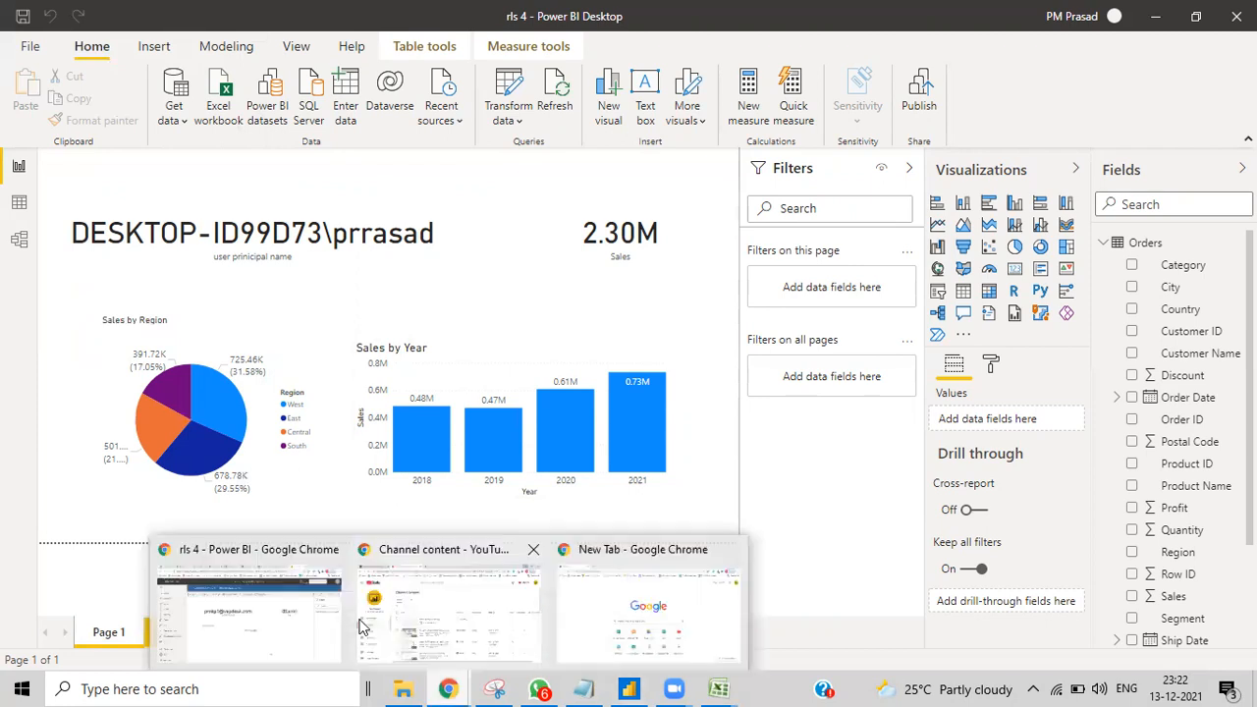
{"action": "left_click", "coordinate": [324, 620]}
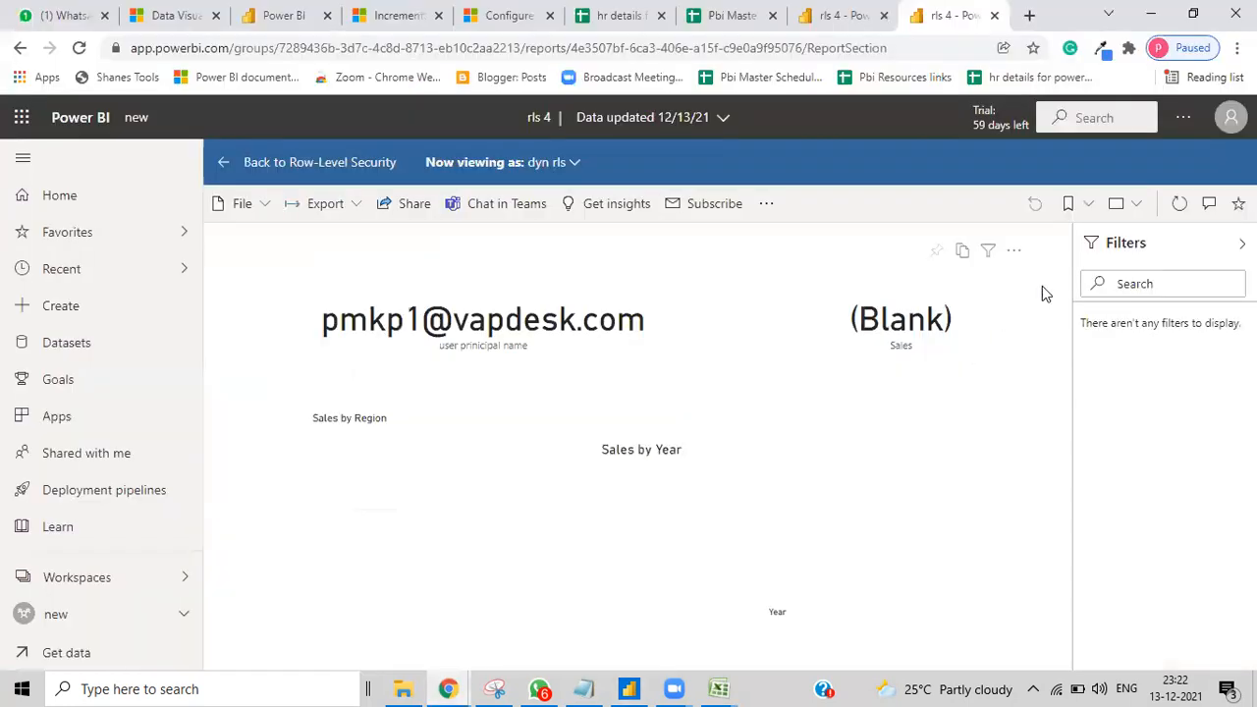
{"action": "left_click", "coordinate": [1182, 207]}
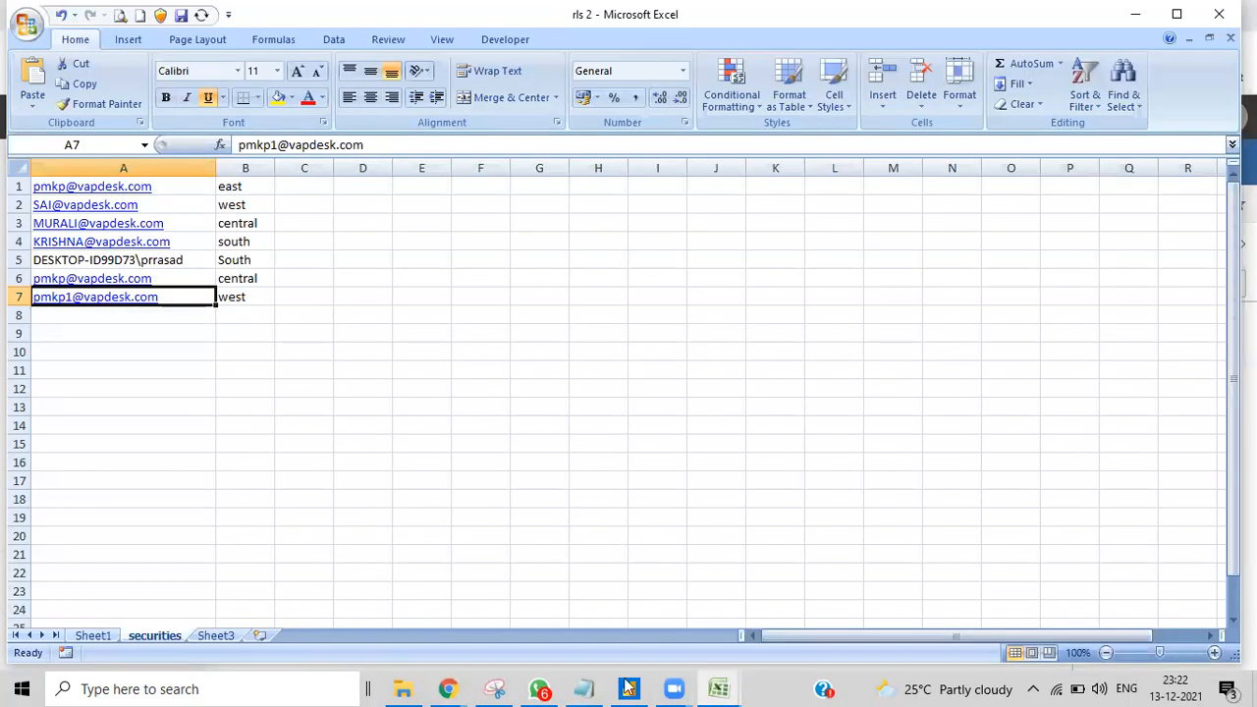
{"action": "left_click", "coordinate": [629, 689]}
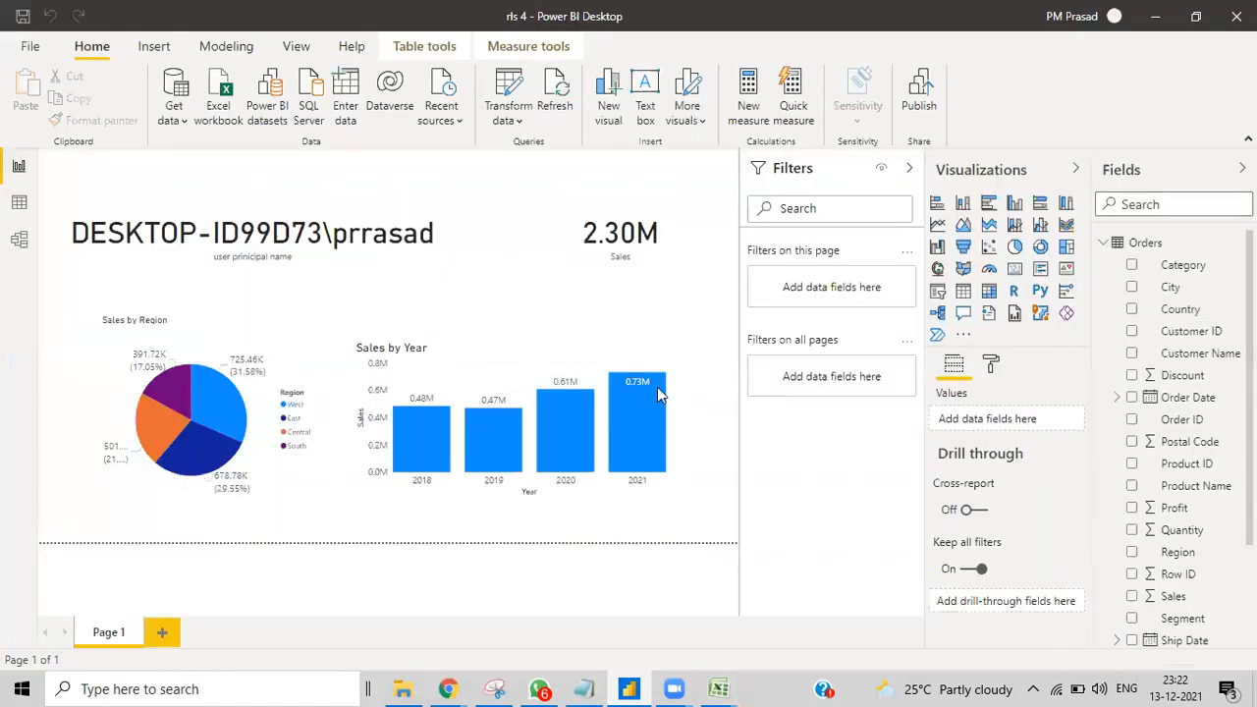
Step: Republish rls 4 to 'new', replace its dataset, and open 'rls 4.pbix' in Power BI
{"action": "left_click", "coordinate": [920, 91]}
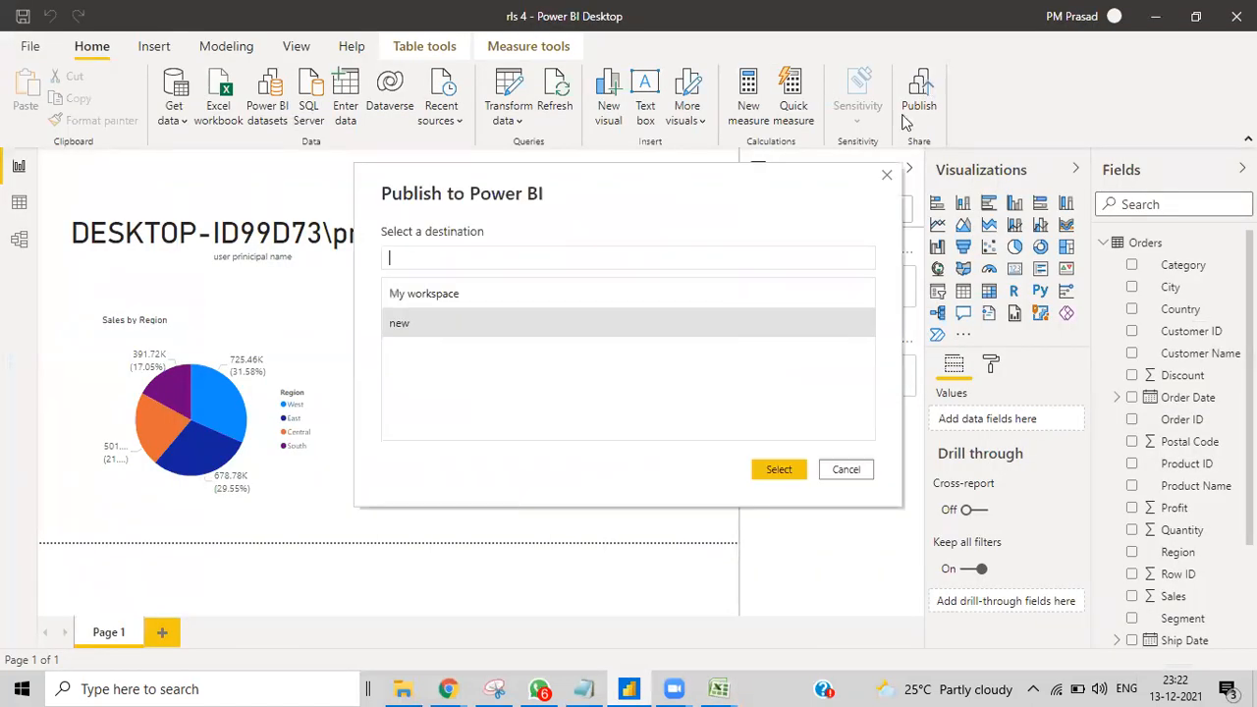
{"action": "left_click", "coordinate": [777, 469]}
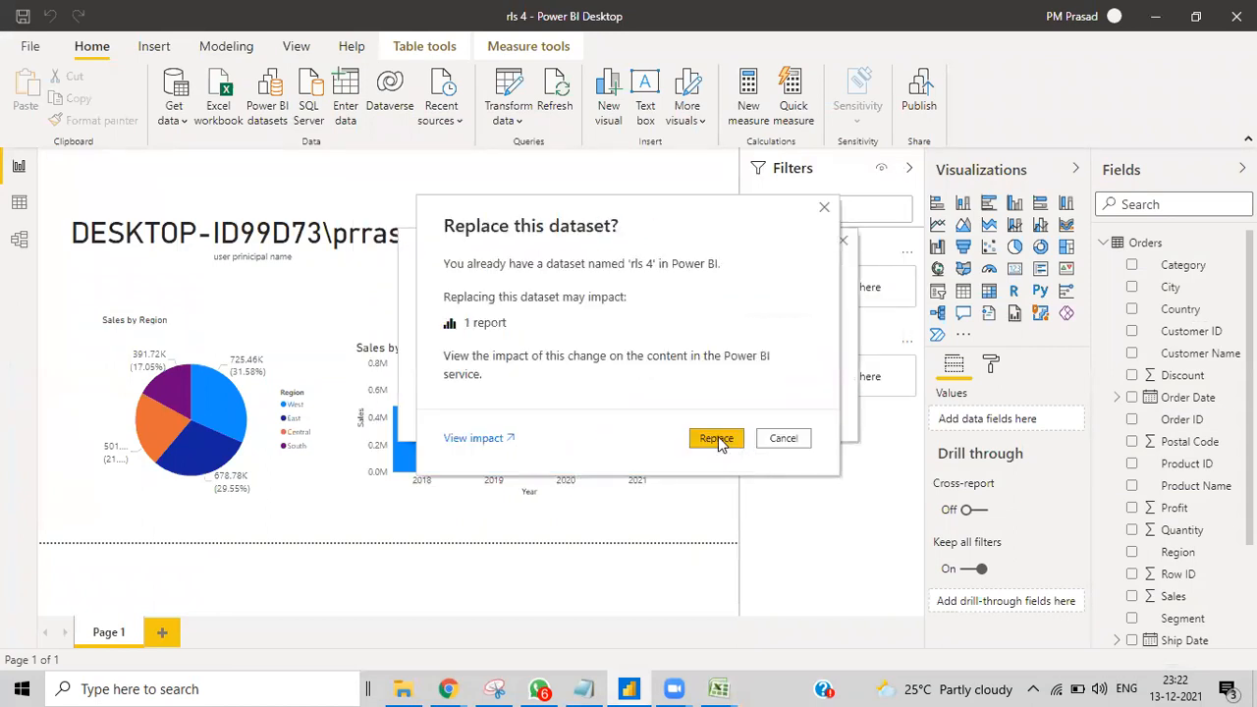
{"action": "left_click", "coordinate": [732, 440]}
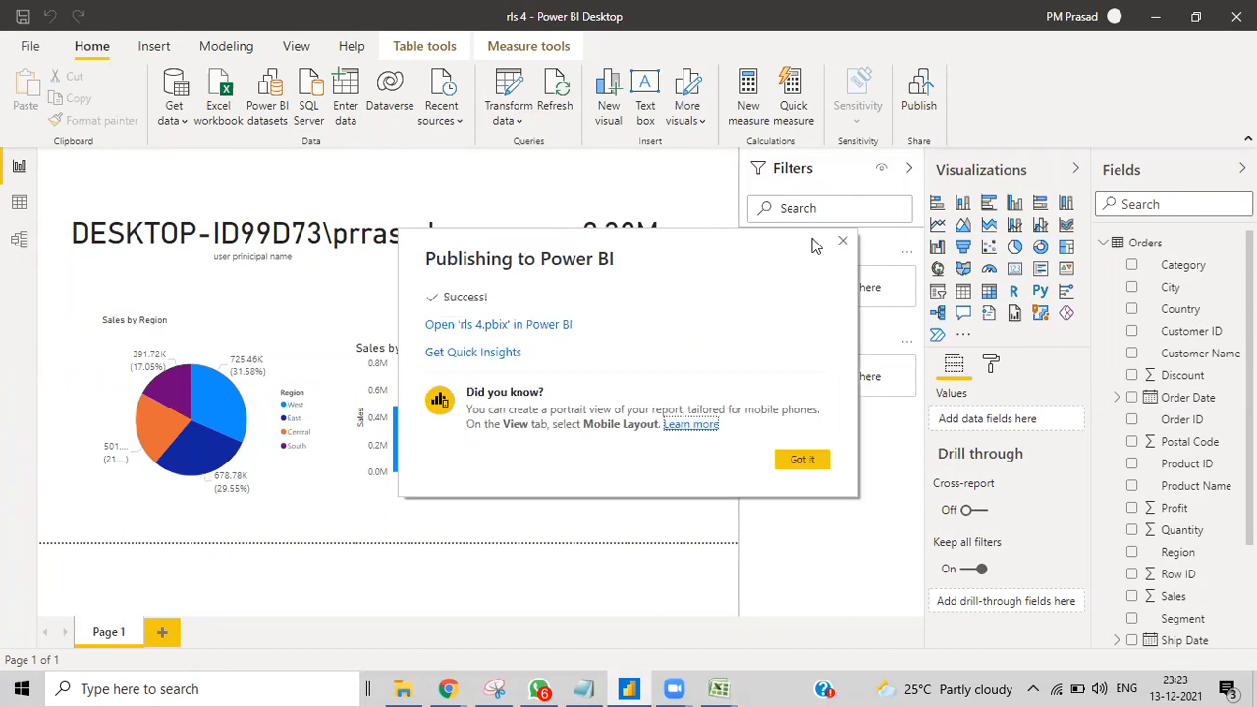
{"action": "left_click", "coordinate": [521, 327]}
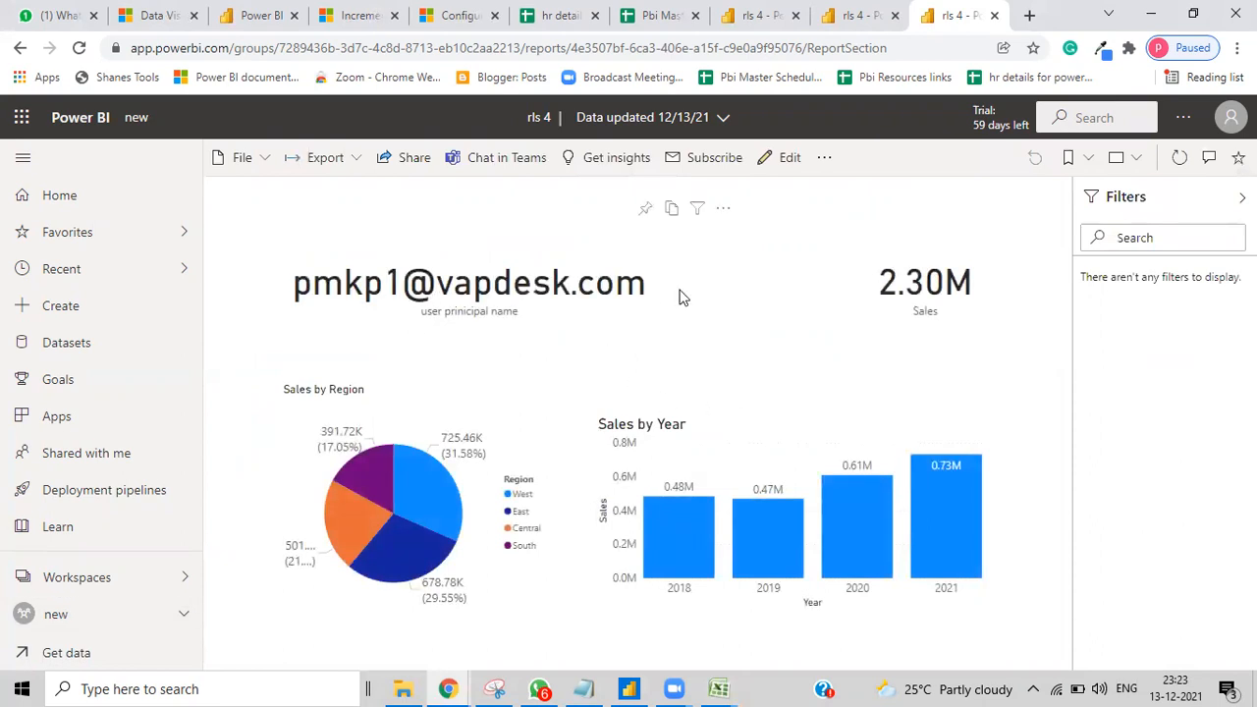
Step: Test rls 4 as dyn rls, confirming only West sales (725.46K), then switch to rls 2 Excel
{"action": "left_click", "coordinate": [111, 613]}
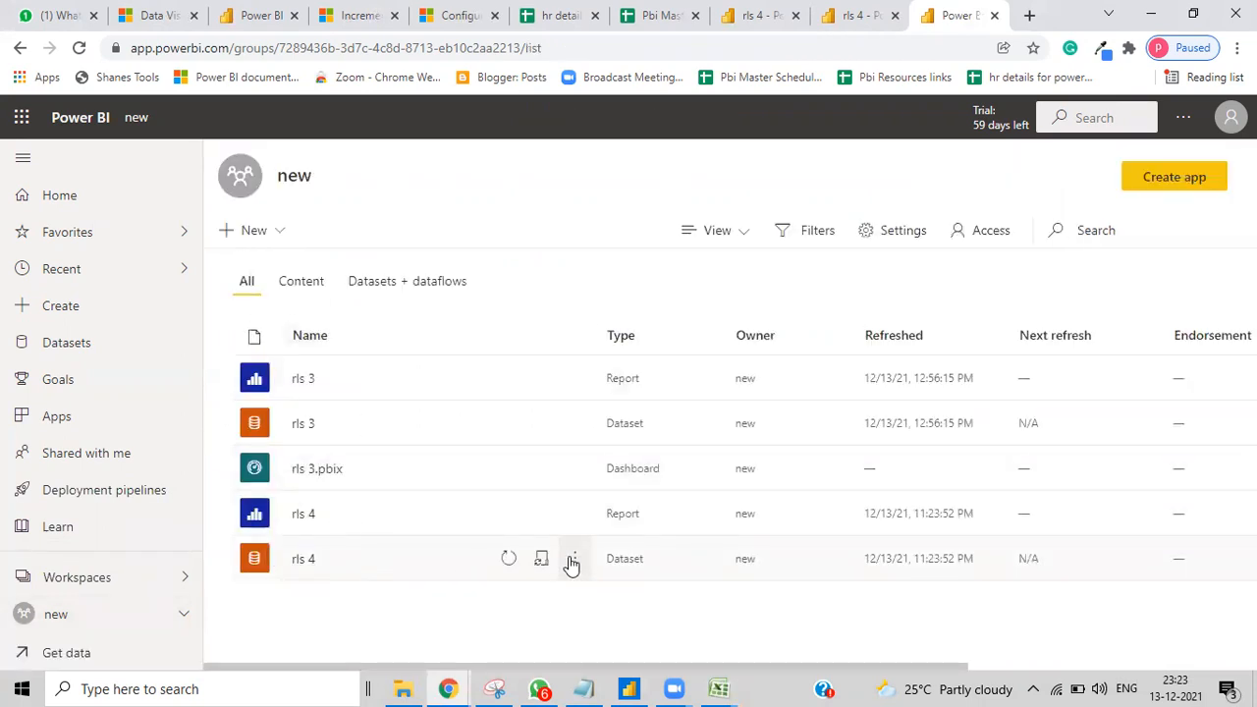
{"action": "left_click", "coordinate": [572, 561]}
{"action": "left_click", "coordinate": [591, 357]}
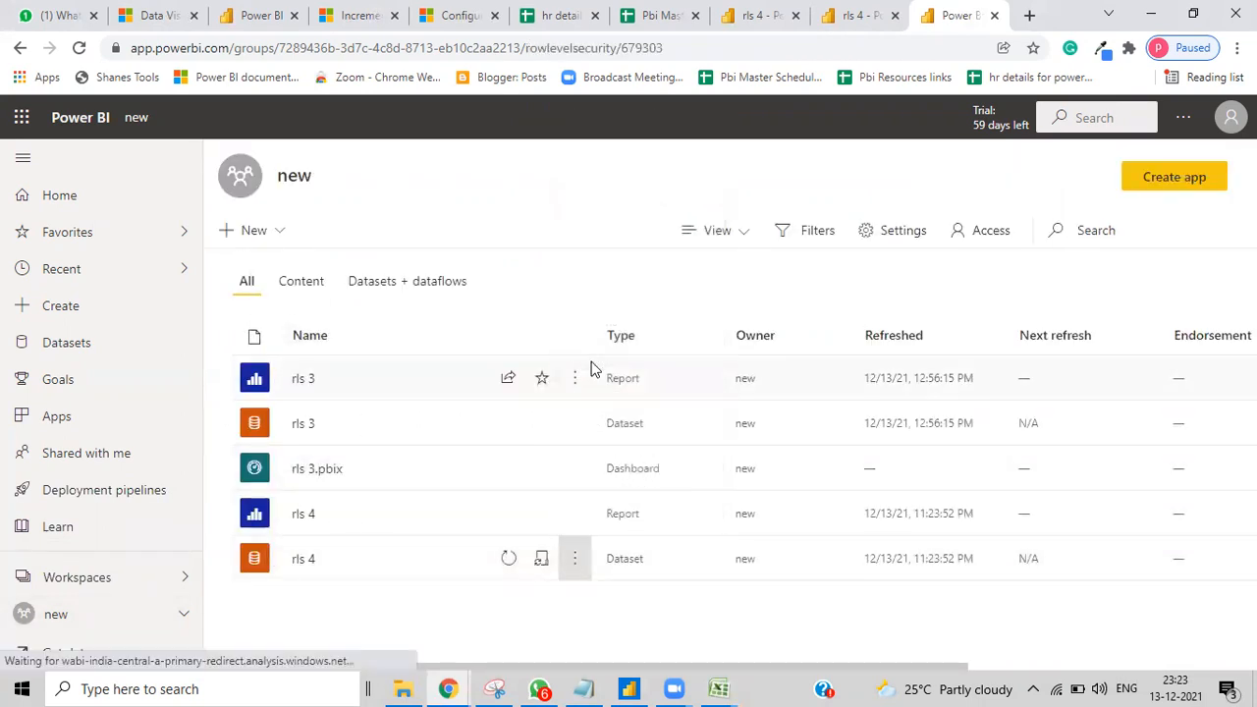
{"action": "left_click", "coordinate": [444, 234]}
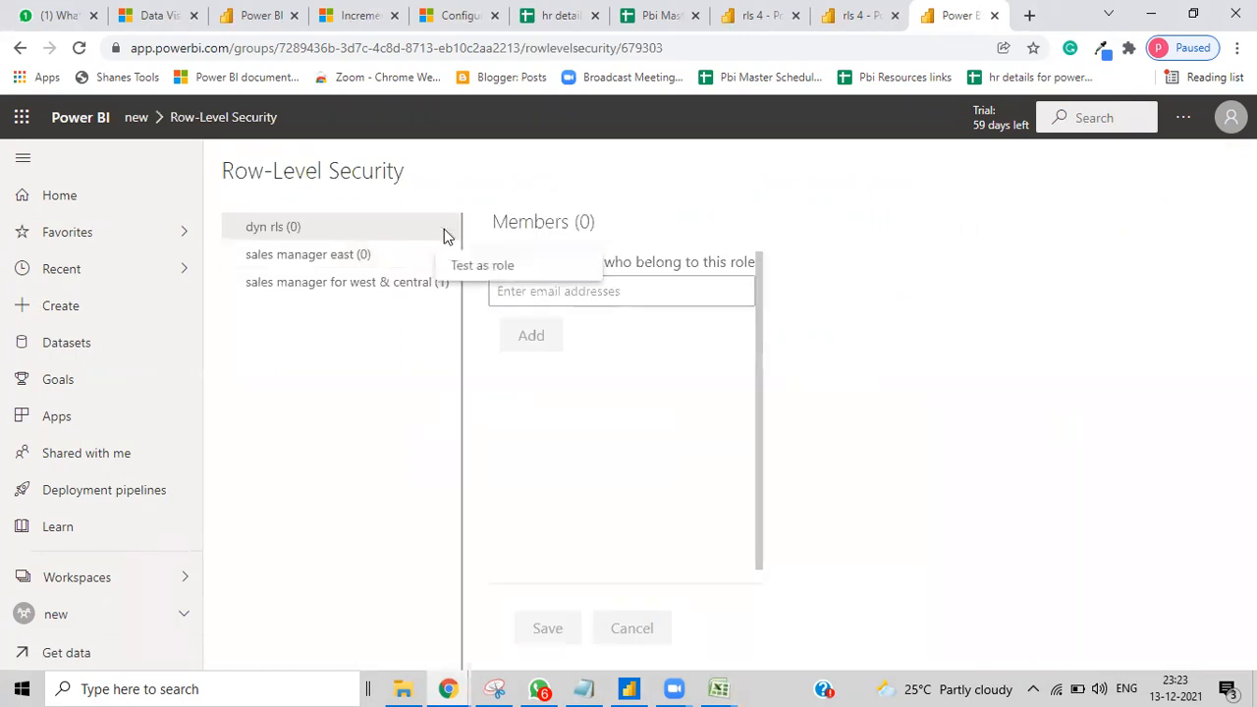
{"action": "left_click", "coordinate": [454, 269]}
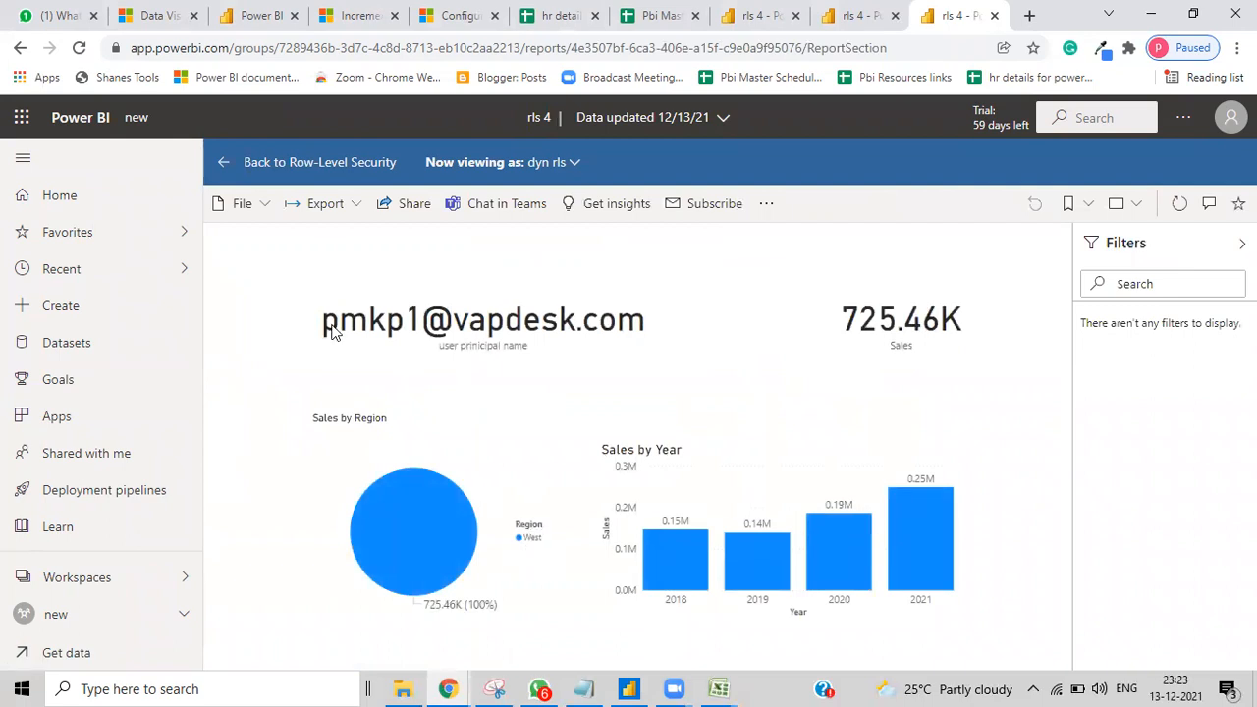
{"action": "left_click", "coordinate": [718, 688]}
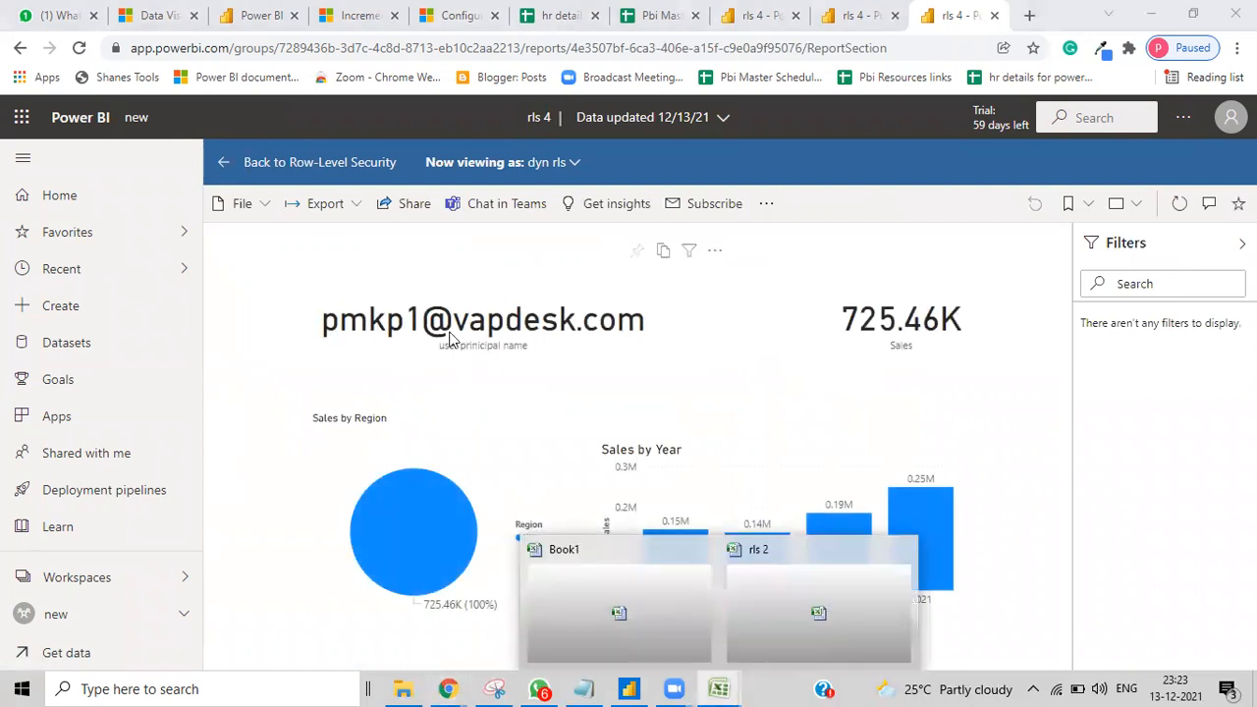
{"action": "left_click", "coordinate": [755, 612]}
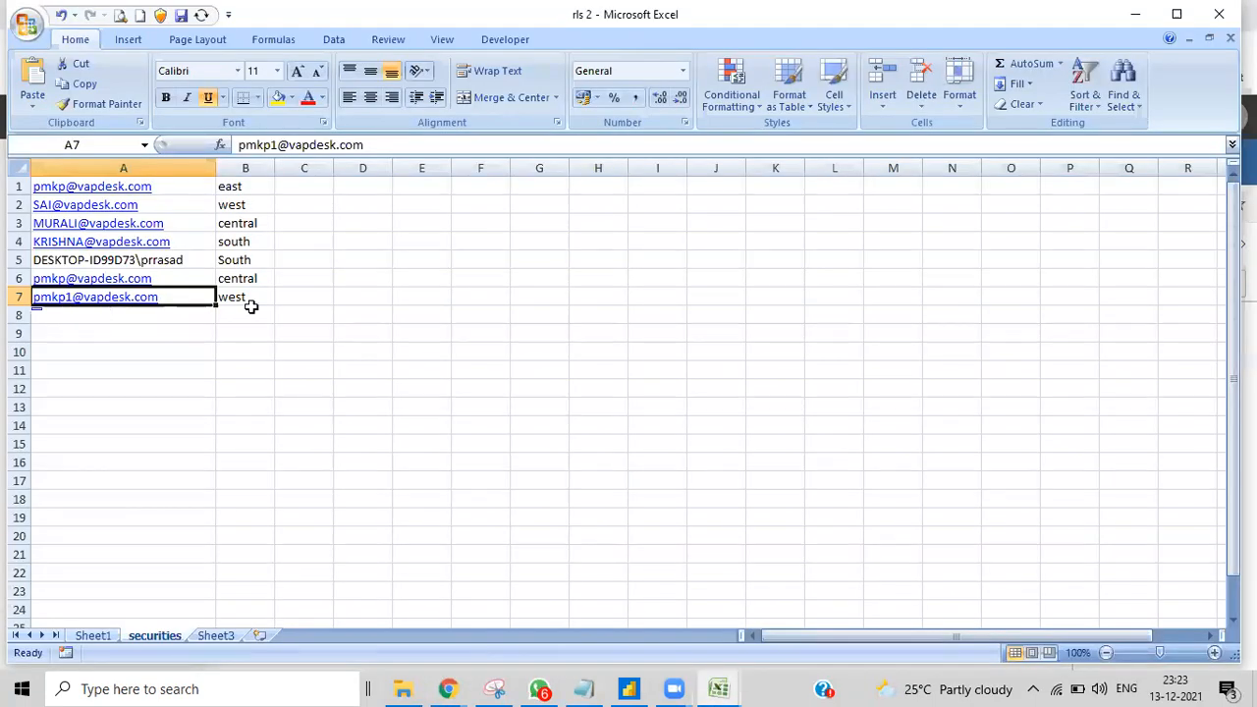